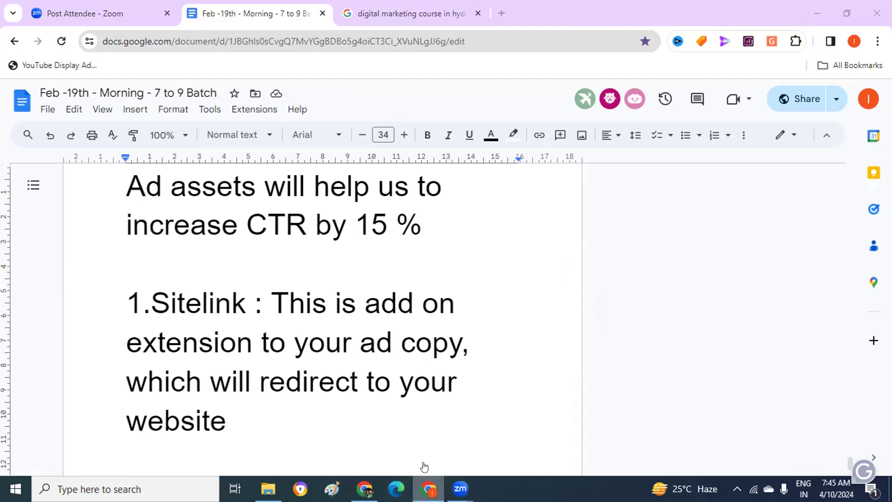
Leave the notes doc and switch to the other browser window.
left_click(365, 488)
Close the leftover tabs and open the Google Ads ad groups page via the 'ads' suggestion.
left_click(322, 13)
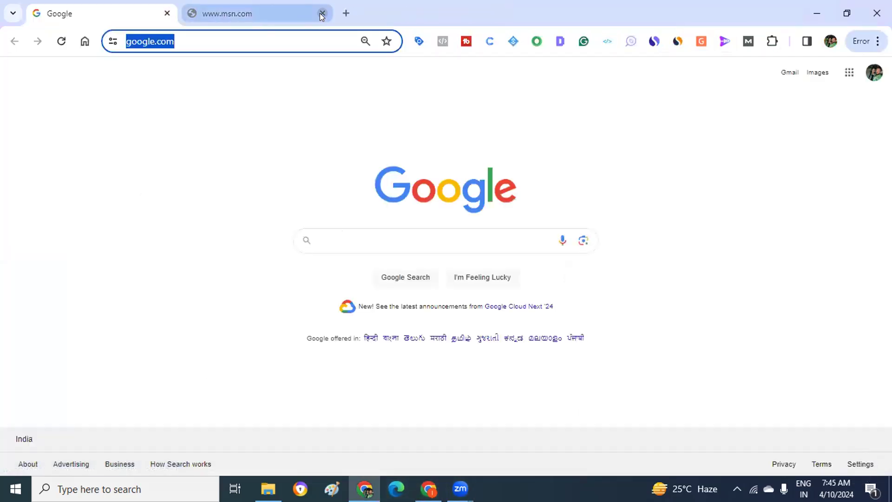
left_click(322, 13)
type("g")
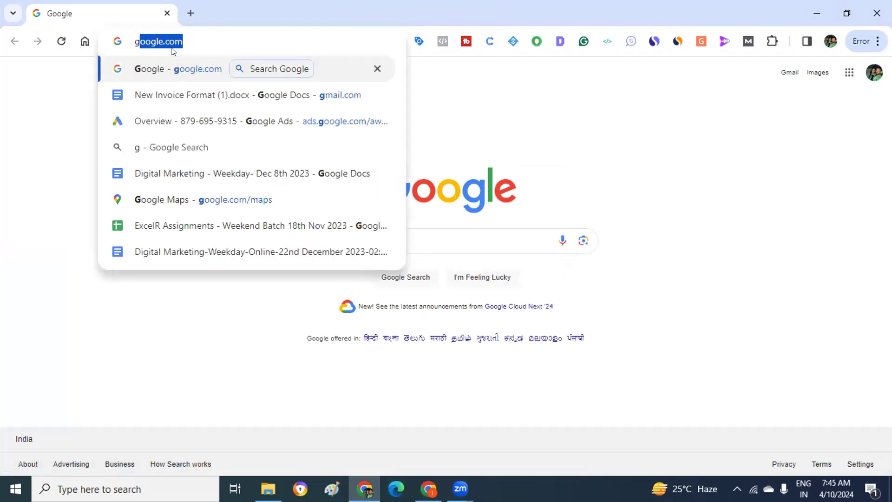
key("BackSpace")
key("BackSpace")
type("adsmanager.facebook")
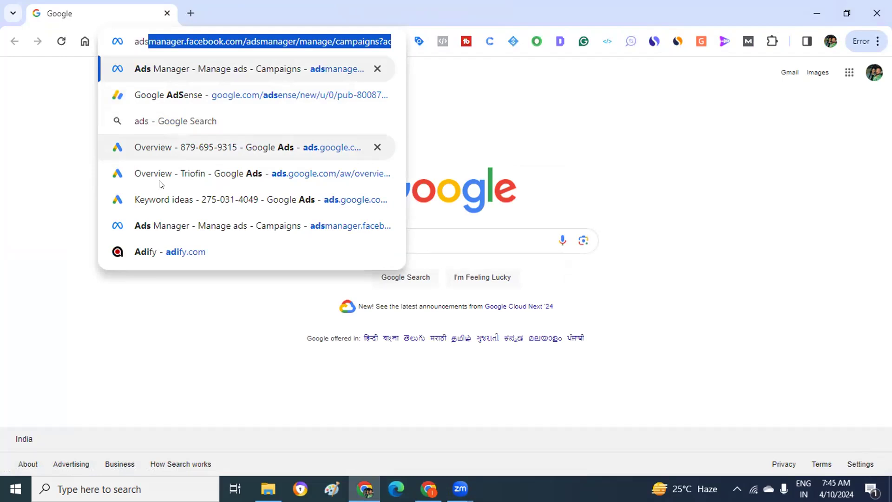
key("alt+Tab")
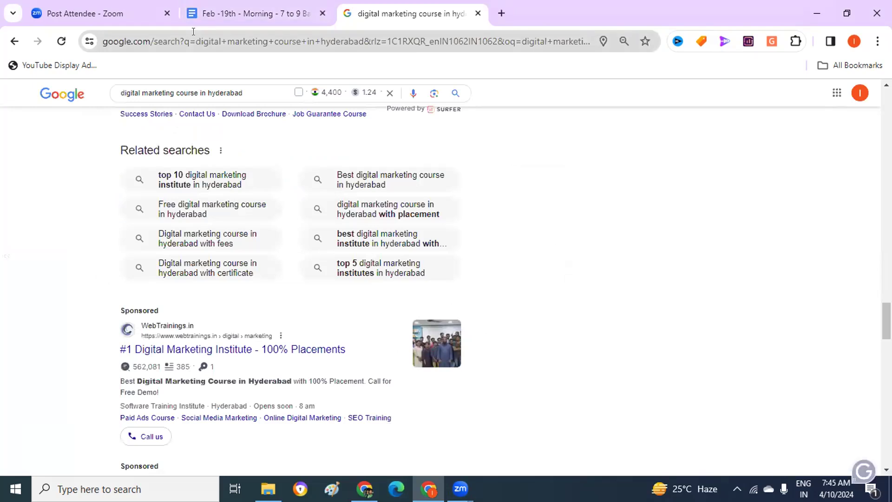
left_click(408, 41)
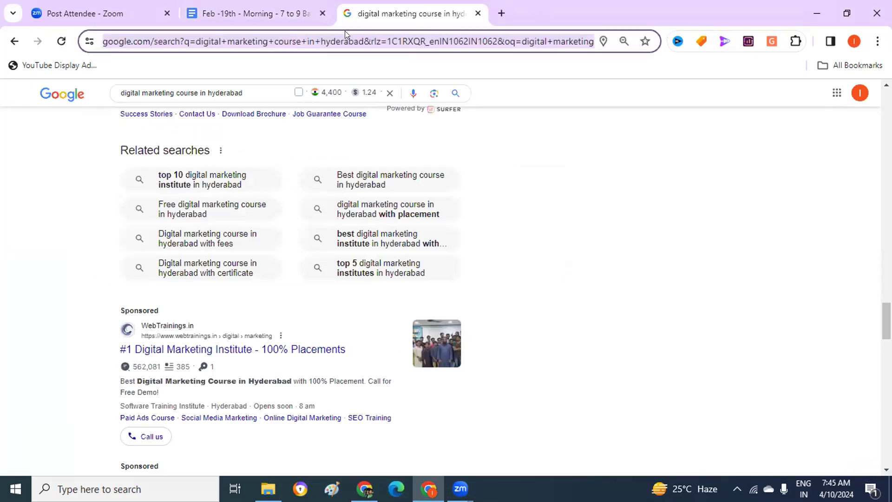
type("ads")
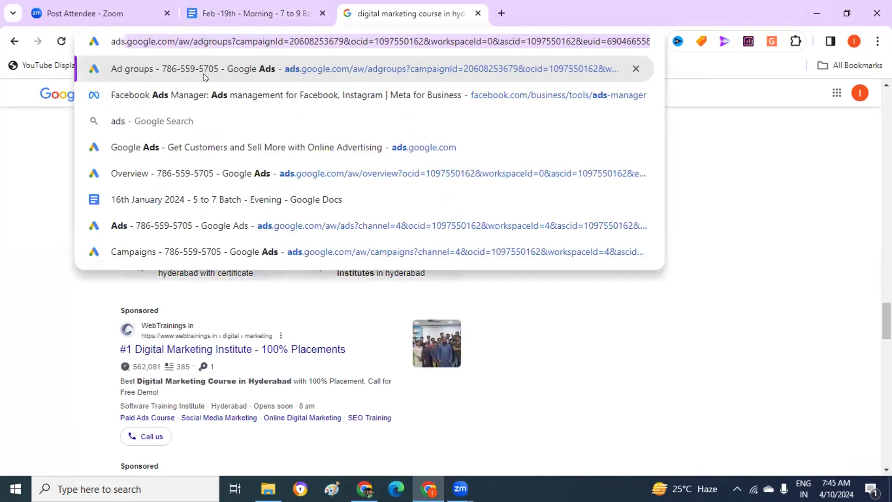
left_click(203, 74)
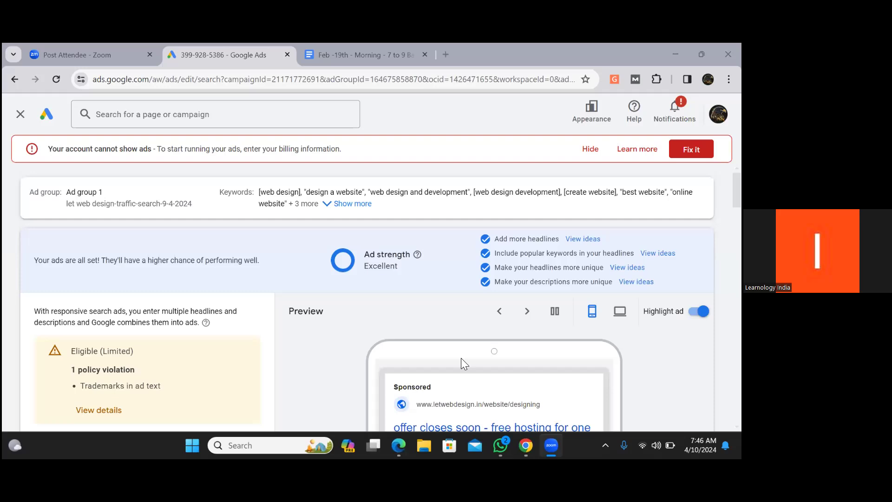
Start creating a new sitelink from the ad's Sitelinks section, alongside a new blank tab.
scroll(461, 358, "down", 8)
scroll(461, 359, "down", 3)
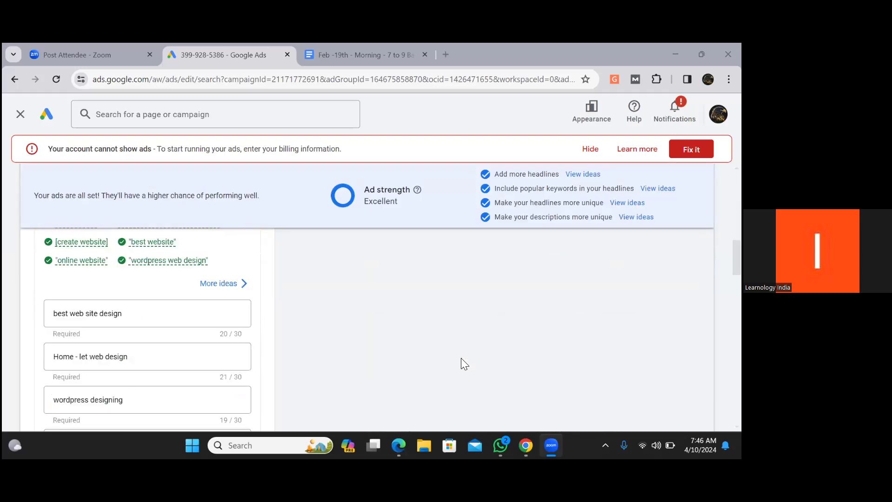
scroll(461, 357, "down", 5)
scroll(461, 364, "down", 2)
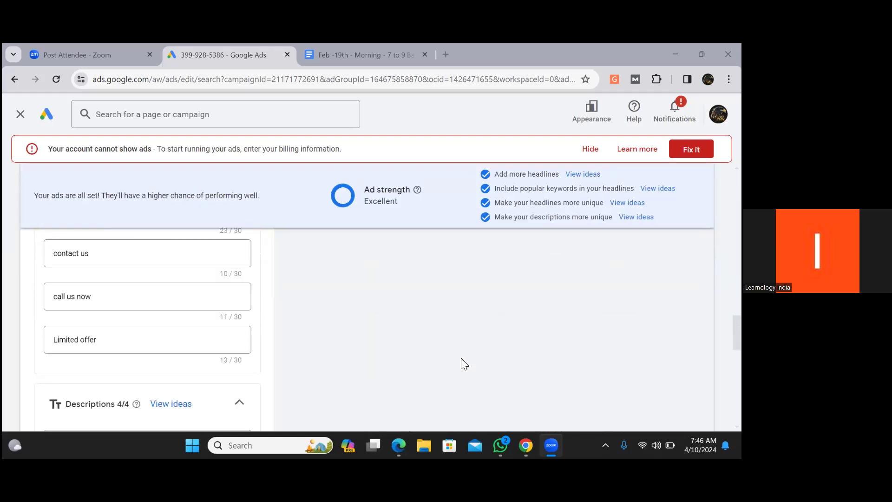
scroll(461, 359, "down", 8)
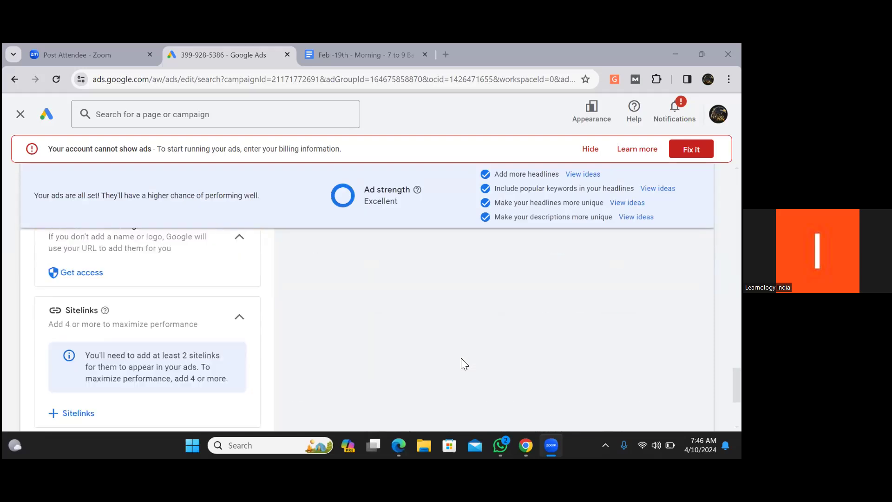
scroll(461, 358, "down", 3)
scroll(410, 306, "up", 3)
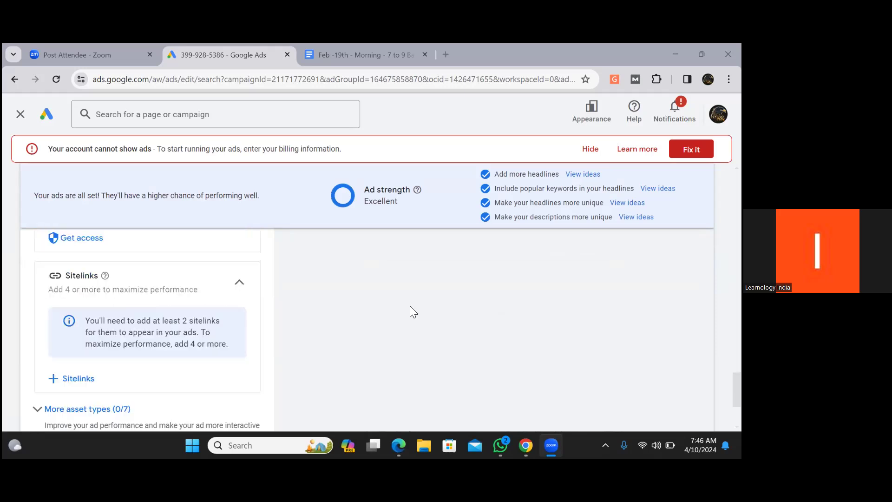
scroll(255, 341, "up", 1)
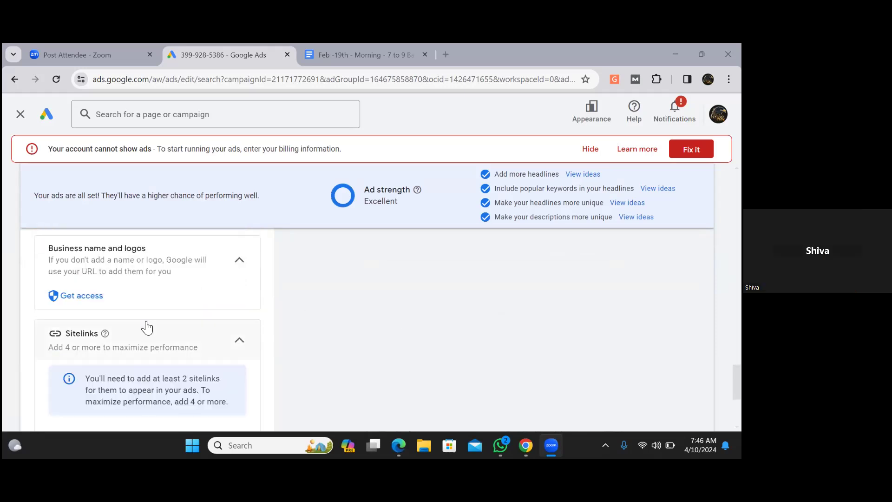
scroll(316, 347, "down", 1)
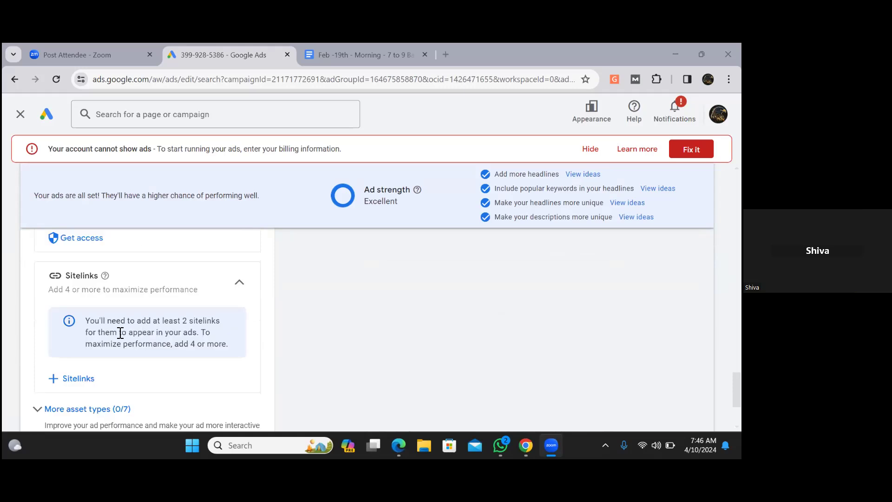
left_click(70, 389)
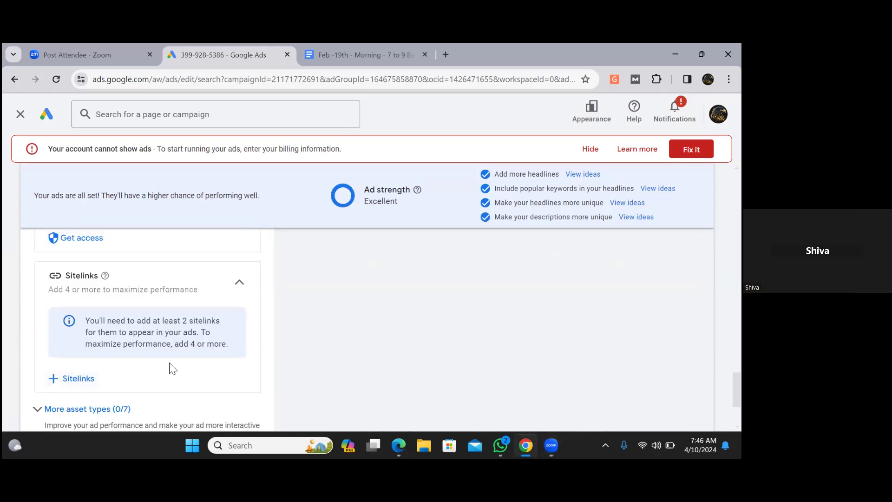
left_click(74, 379)
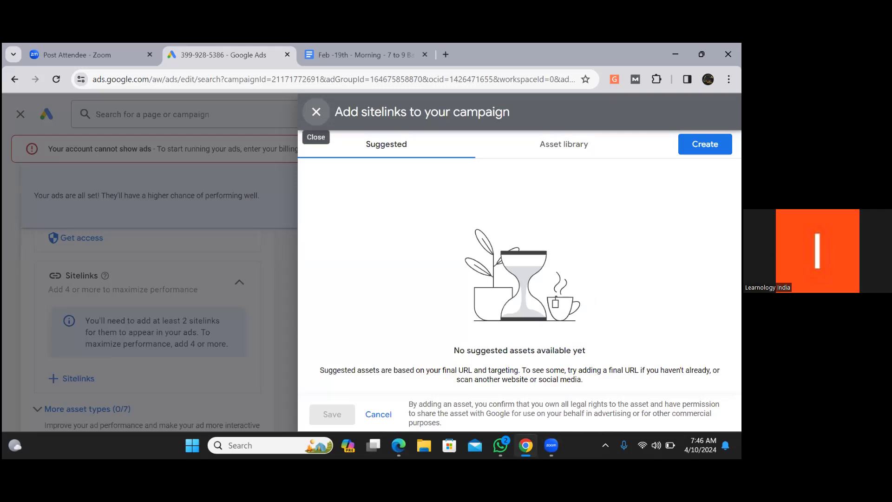
left_click(704, 145)
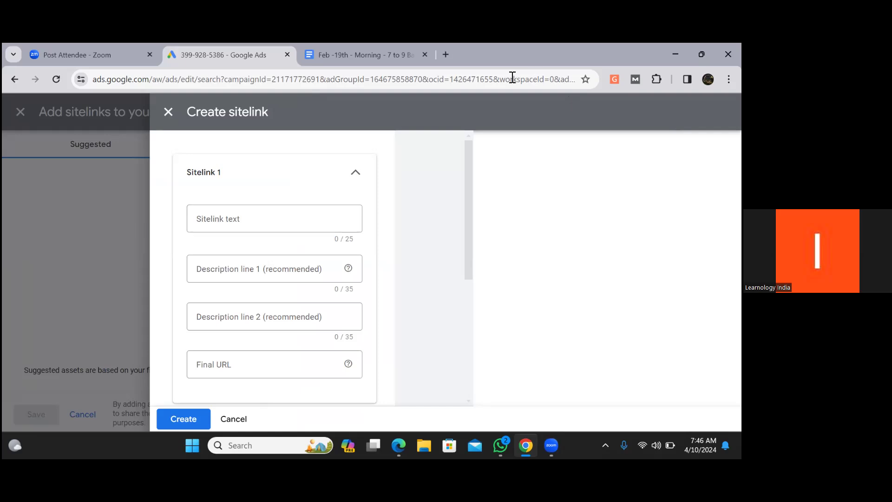
key("ctrl+t")
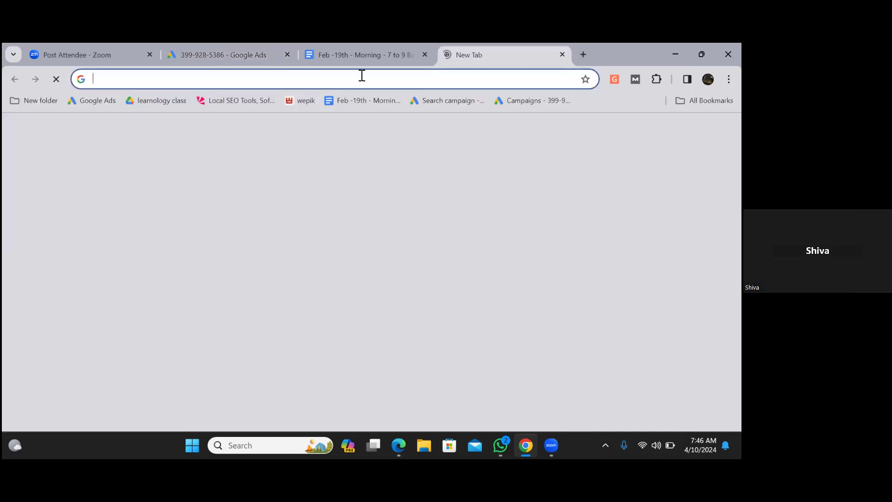
Go to letwebdesign.in's Contact Us page and select its address letwebdesign.in/contact/.
left_click(362, 75)
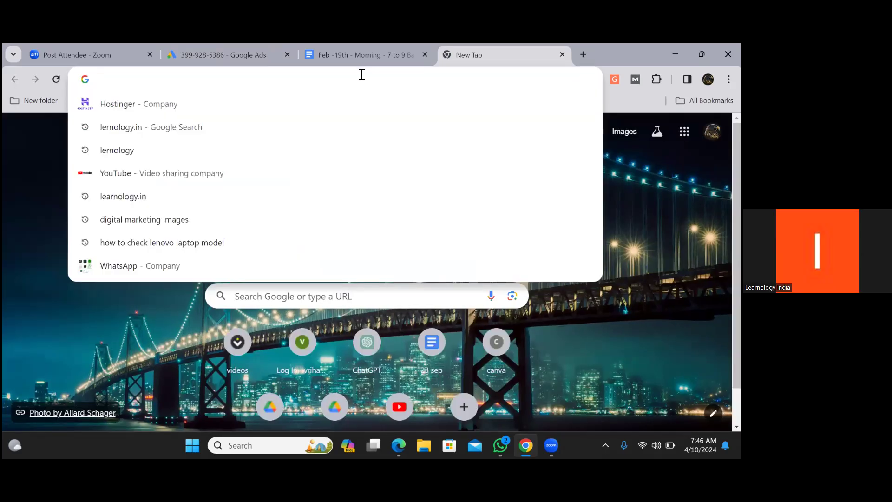
type("let")
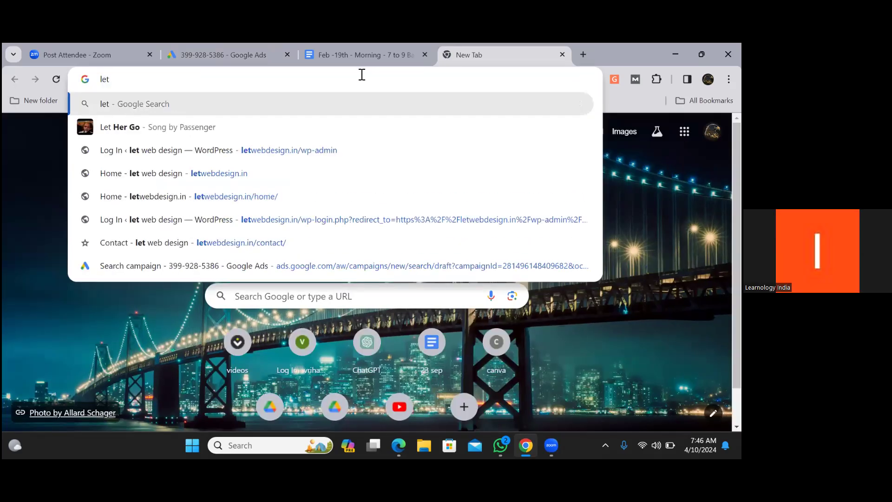
key("BackSpace")
type("webds")
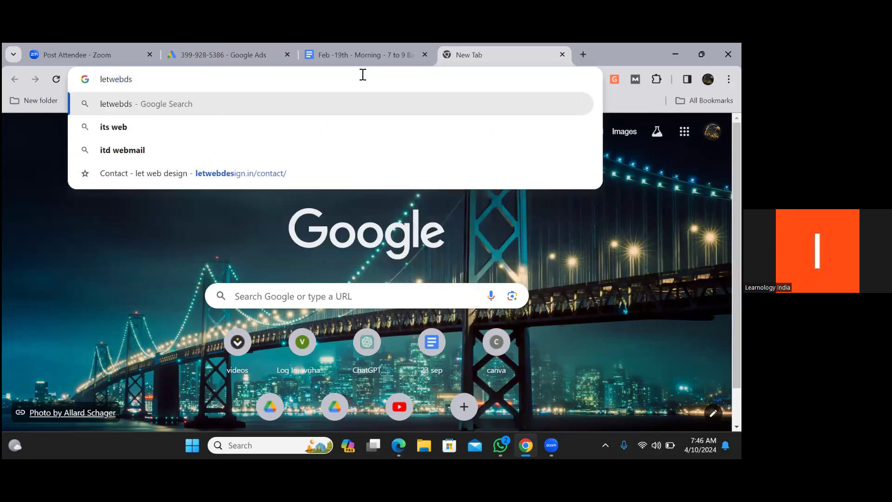
key("BackSpace")
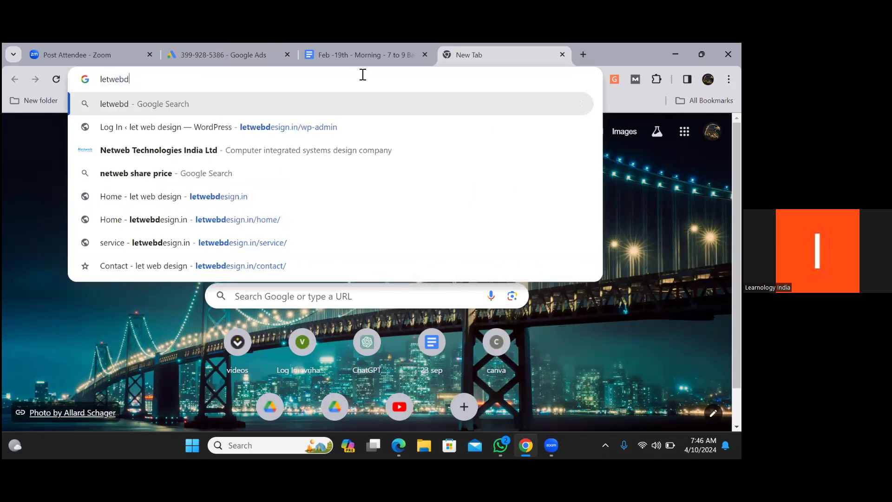
type("esign.in")
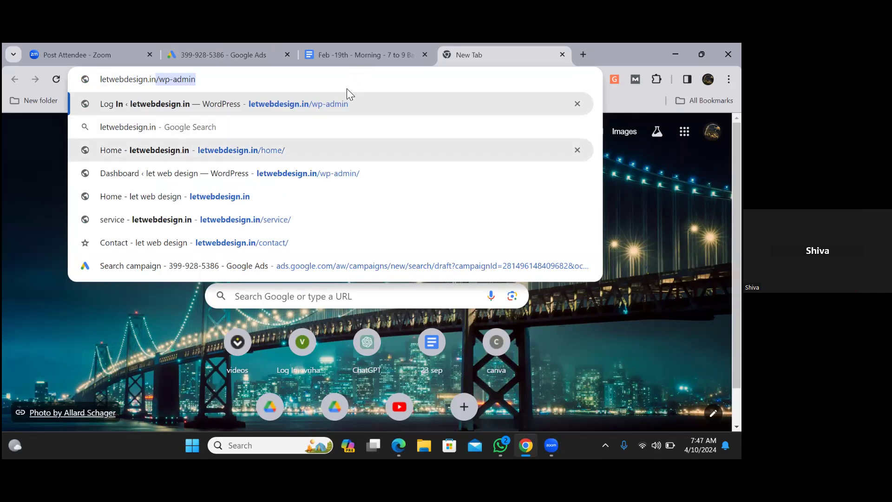
left_click(188, 151)
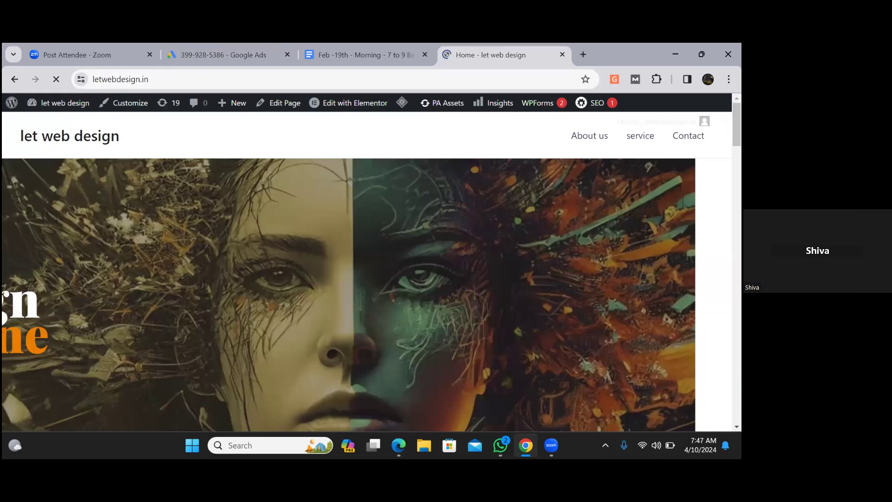
left_click(689, 136)
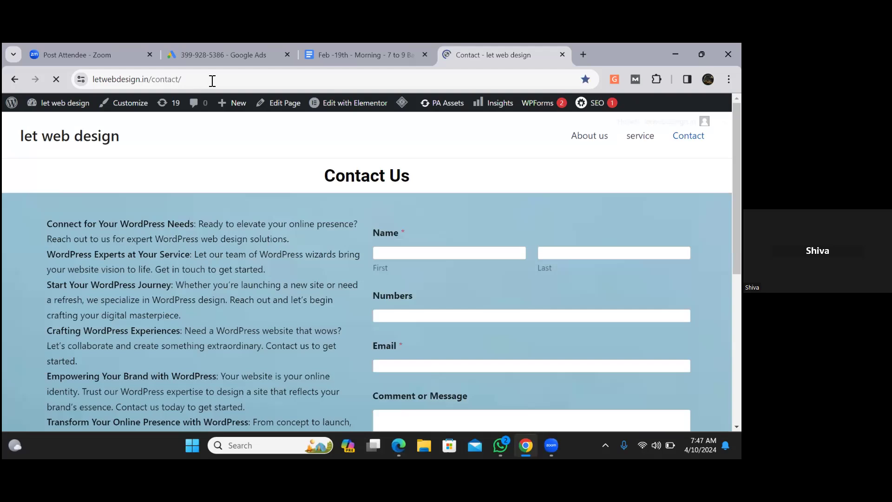
left_click_drag(213, 81, 81, 80)
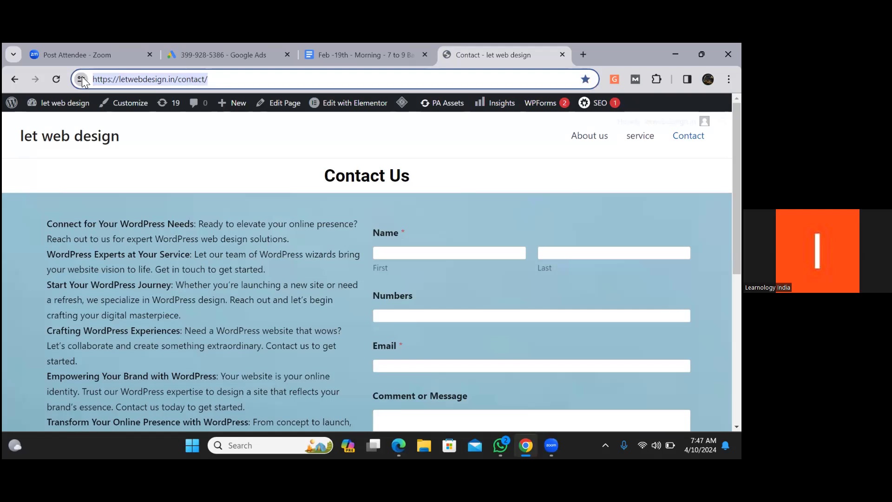
Enter sitelink text 'contact us' and description line 1 'get in touch'.
left_click(238, 52)
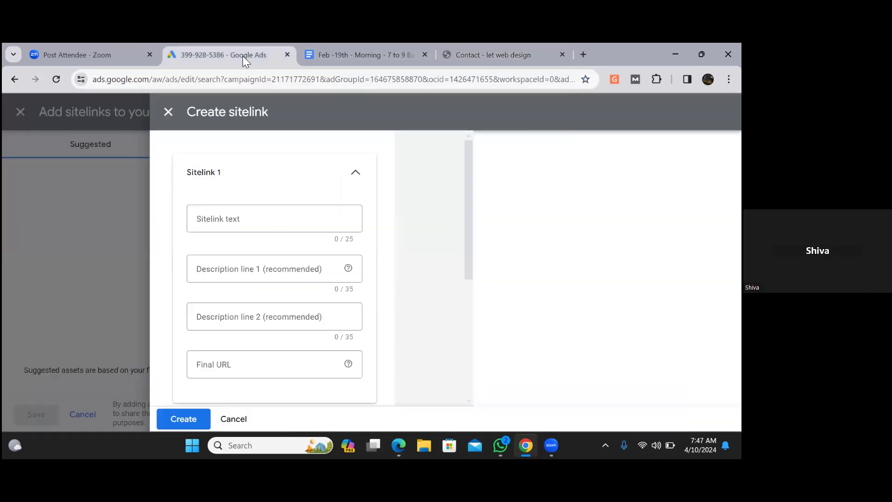
left_click(282, 217)
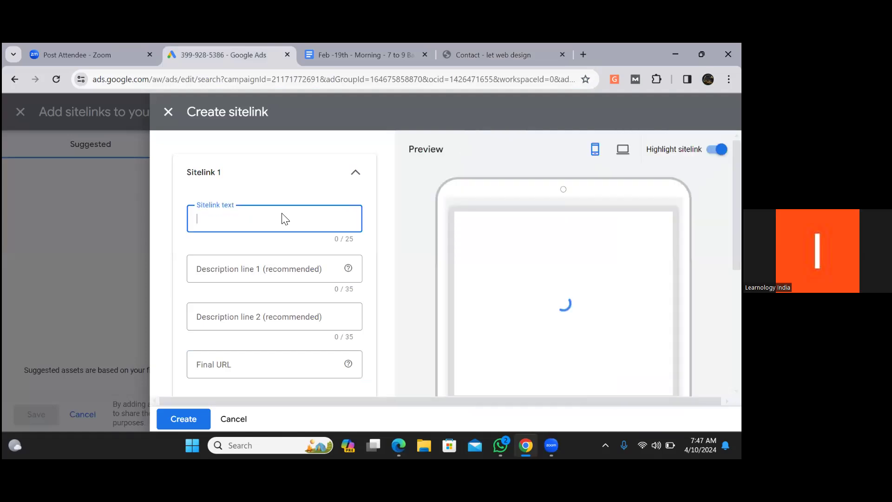
type("contact")
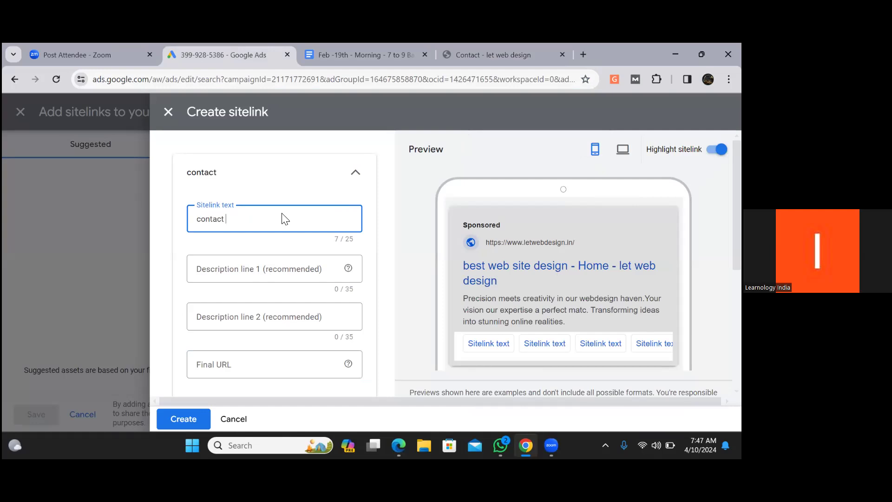
type(" us")
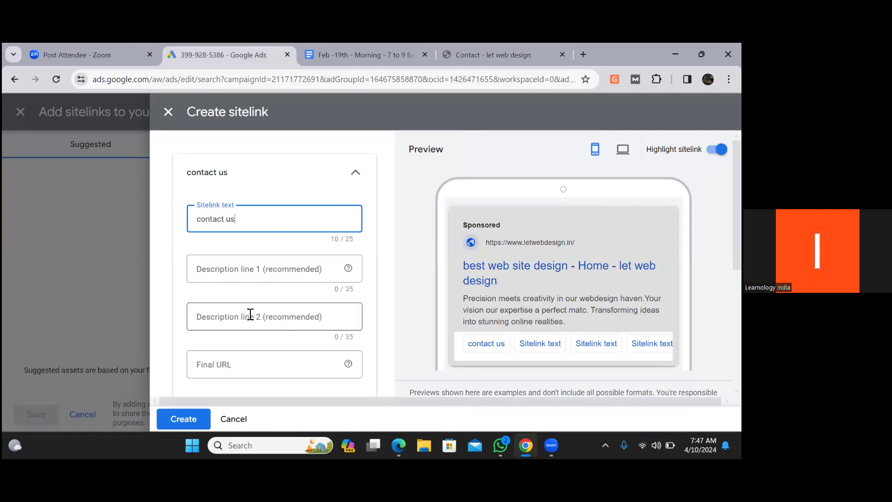
left_click(260, 269)
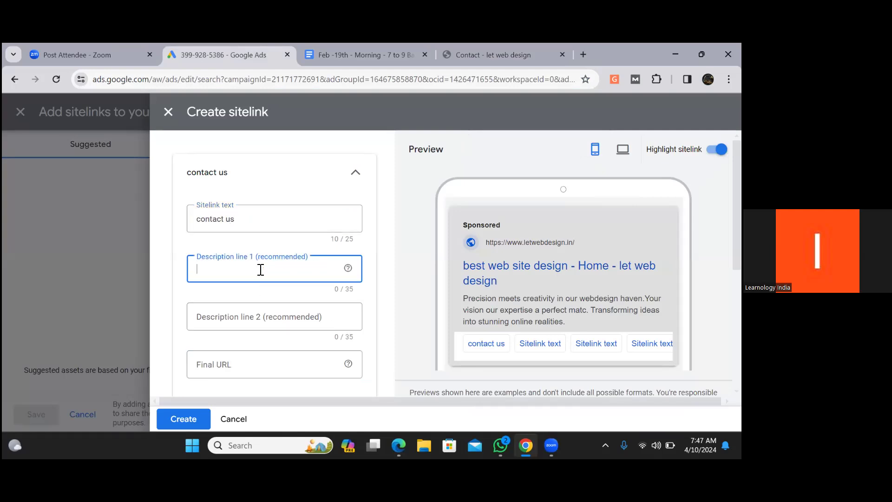
type("get")
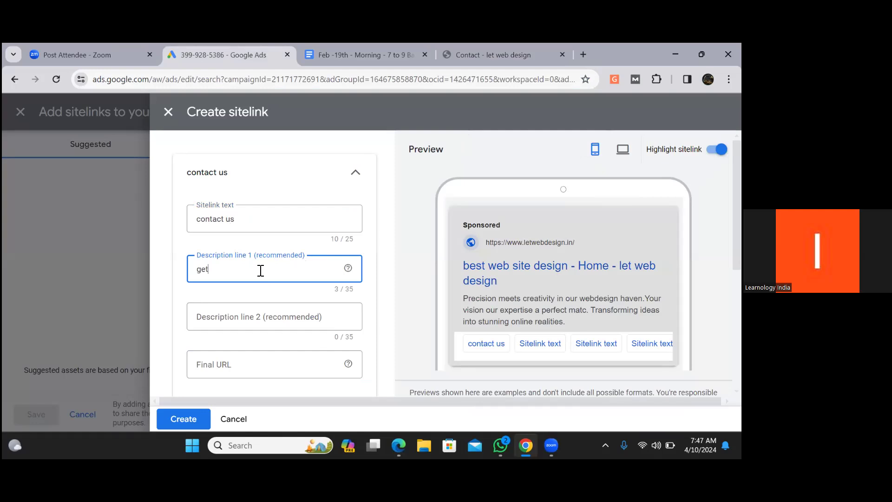
type(" in to")
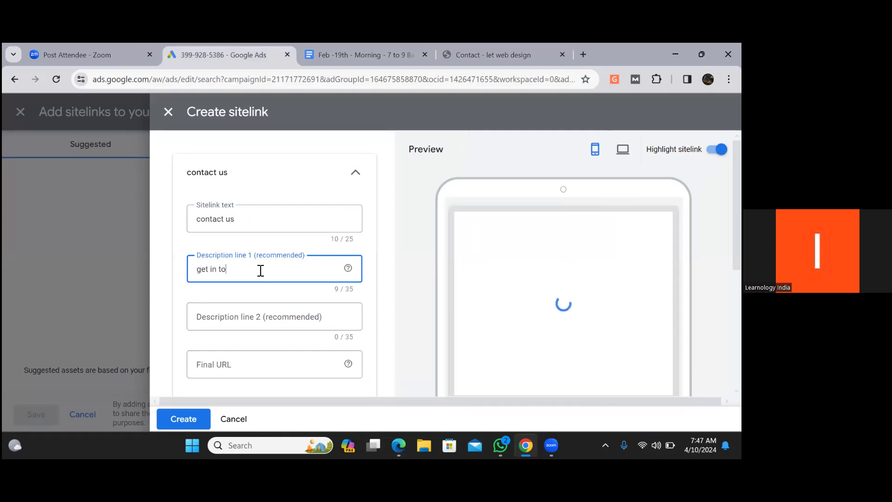
type("uch to")
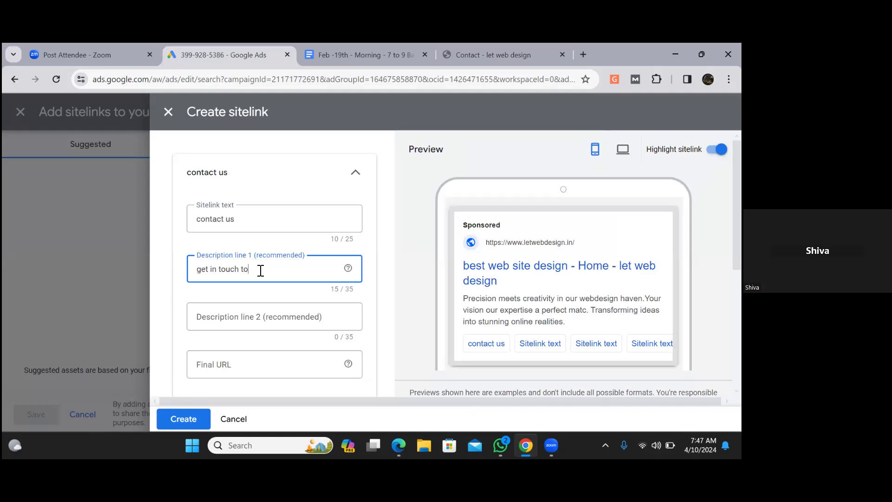
key("BackSpace")
key("BackSpace")
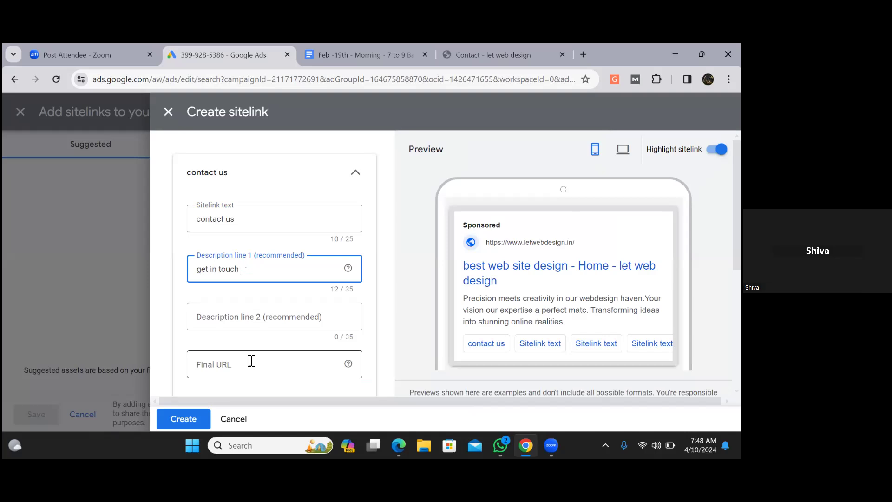
Enter description line 2 'get the best qutation' and prepare to paste the final URL.
left_click(269, 320)
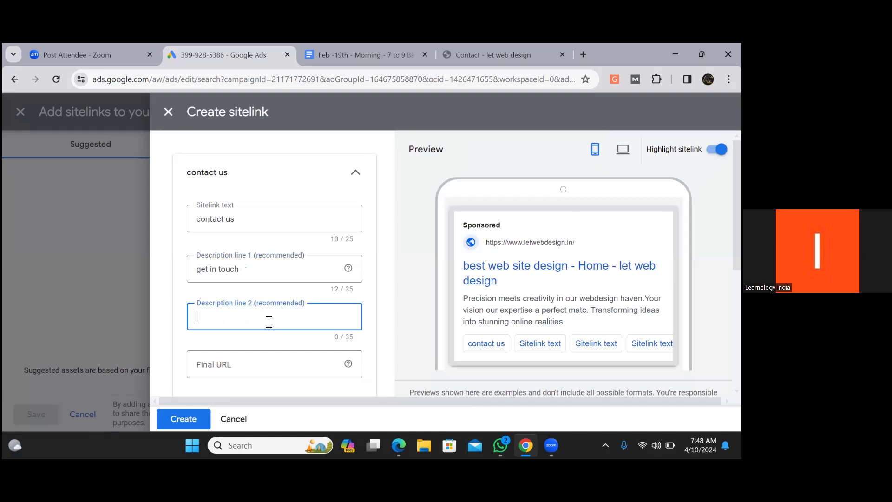
type("get")
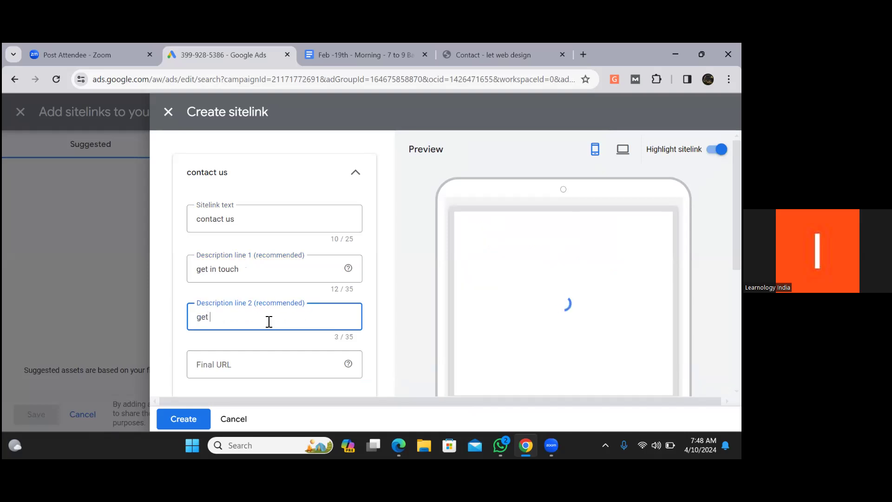
type(" the be")
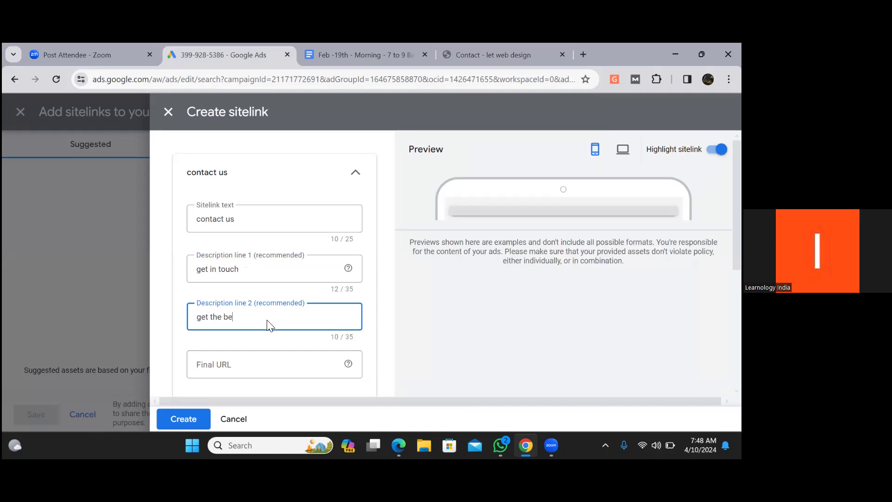
type("st co")
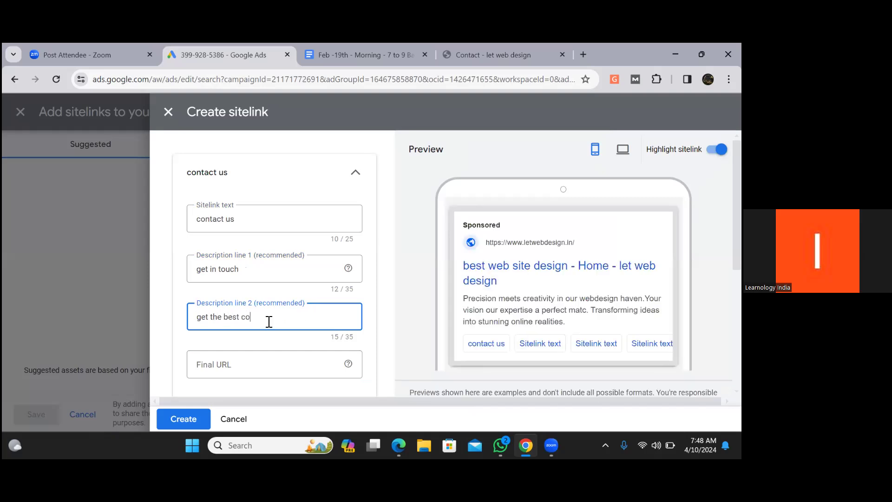
type("at")
key("BackSpace")
key("BackSpace")
key("BackSpace")
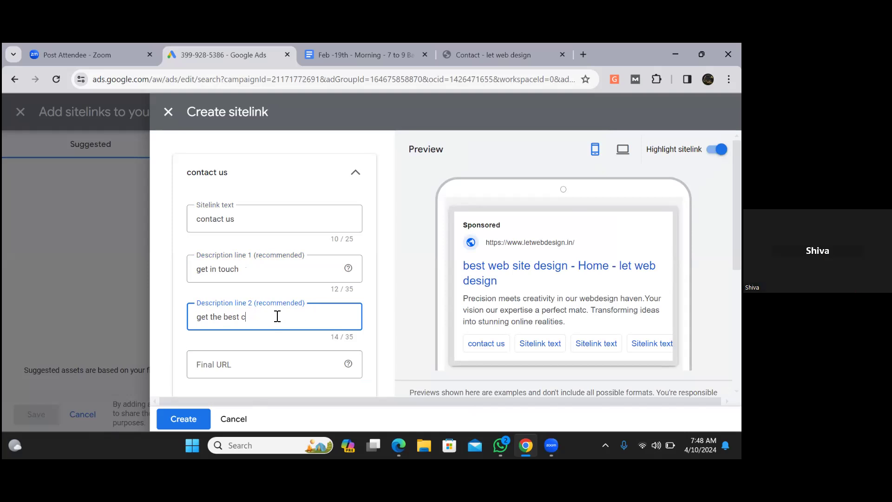
type("u")
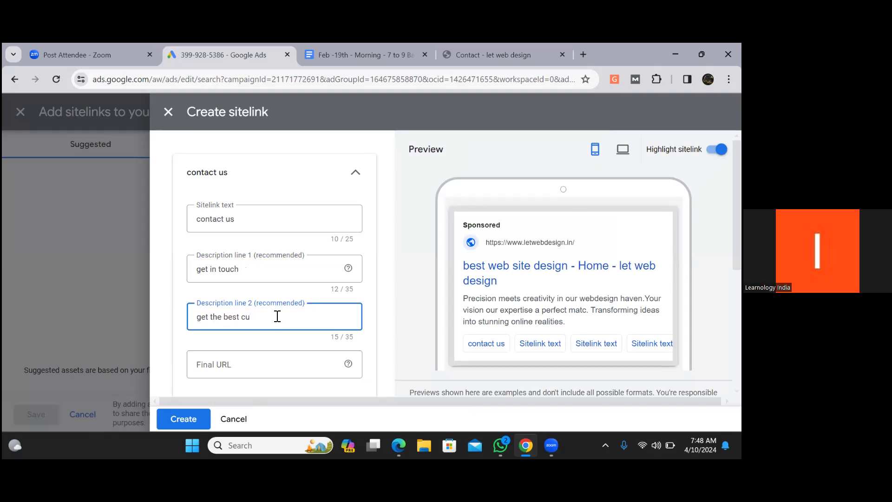
type("tation")
left_click(248, 321)
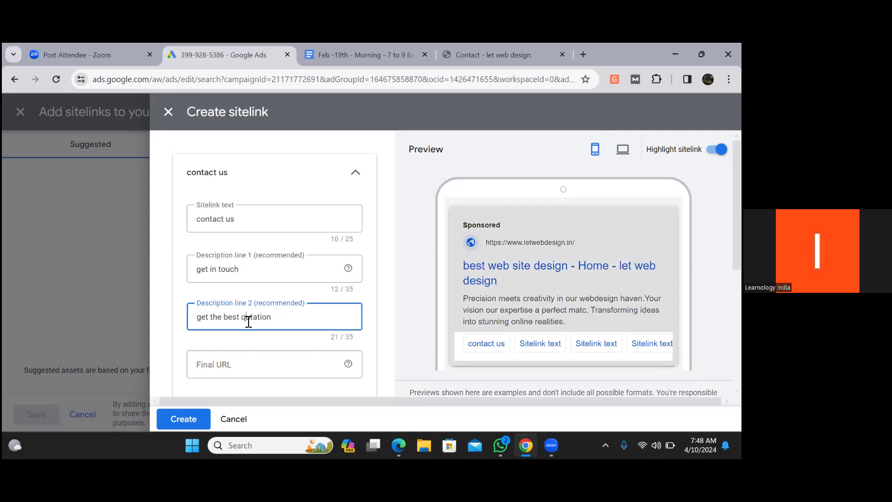
left_click(236, 363)
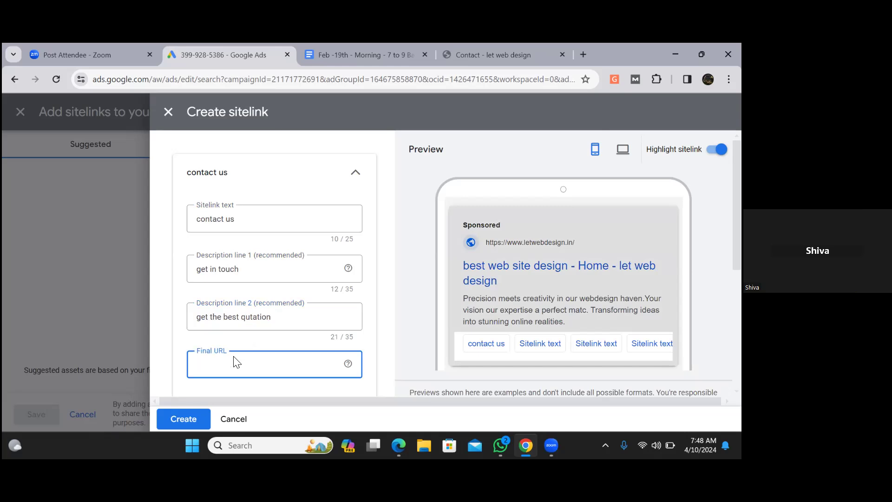
right_click(223, 370)
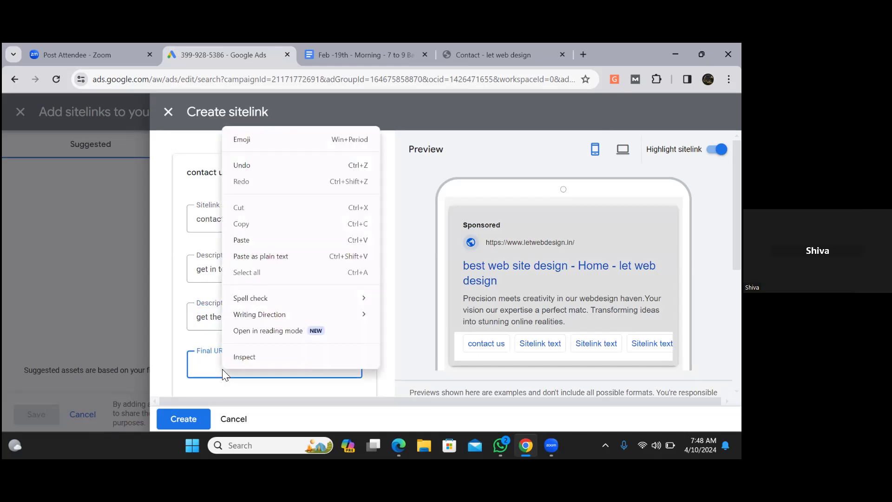
left_click(10, 179)
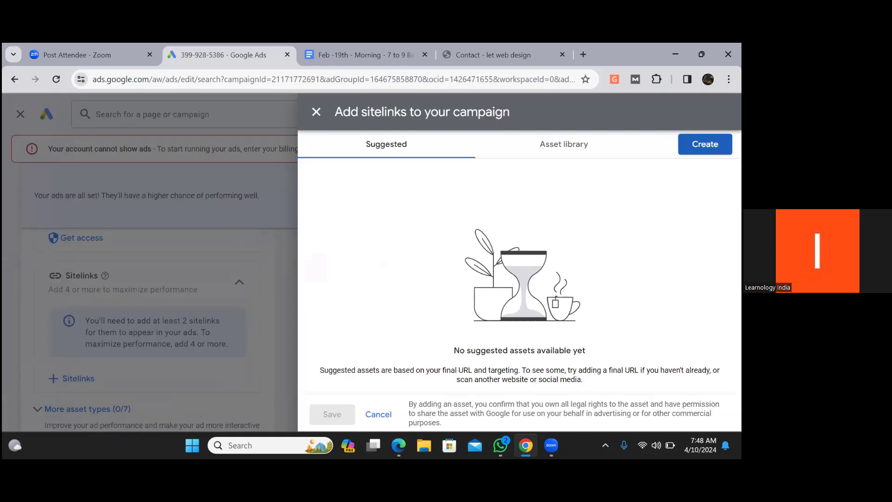
left_click(690, 145)
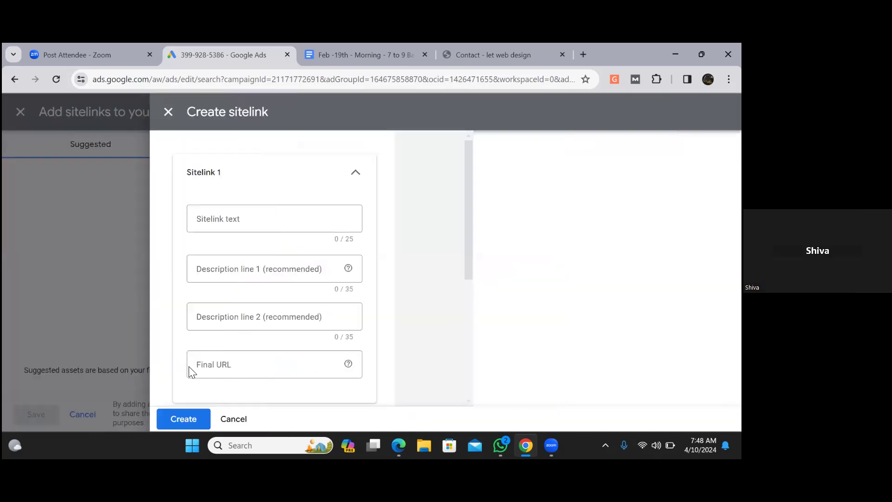
left_click(209, 365)
type("https://letwebdesign.in/contact/")
left_click(256, 216)
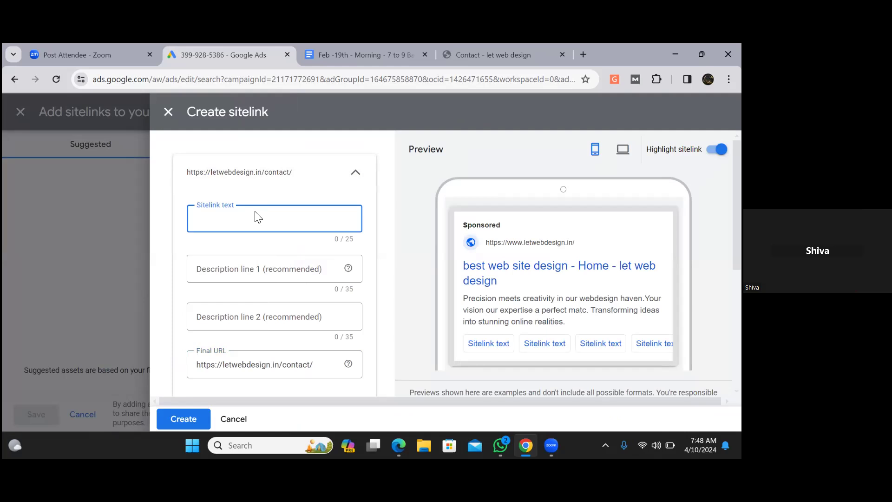
type("conyact")
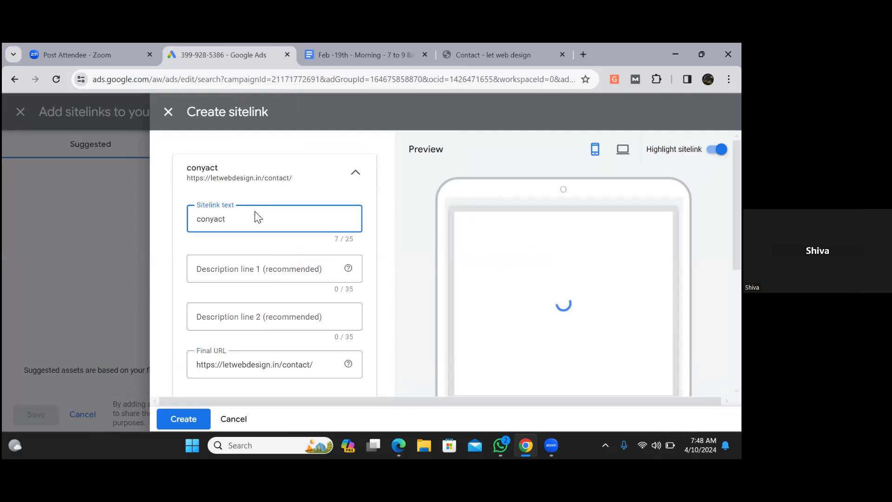
key("BackSpace")
key("BackSpace")
key("BackSpace")
key("BackSpace")
type("tact")
type("s")
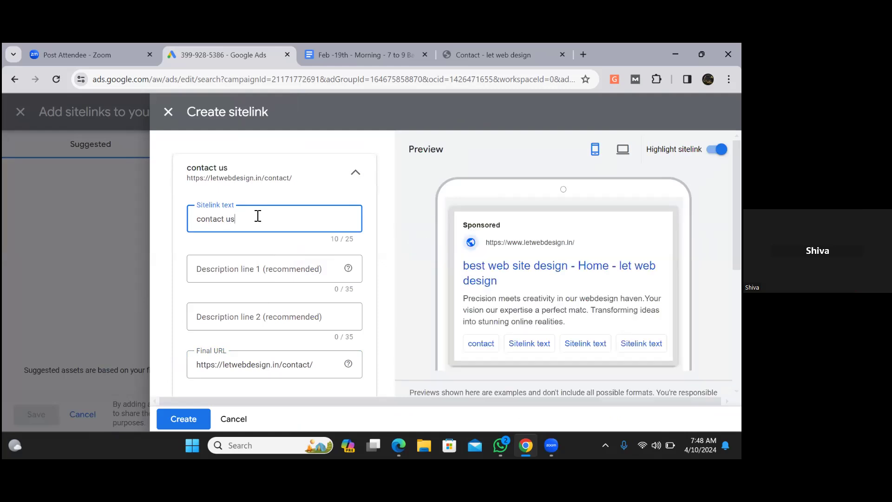
Add descriptions 'get in touch with us' and 'best qutation', then expand Sitelink 2.
left_click(233, 274)
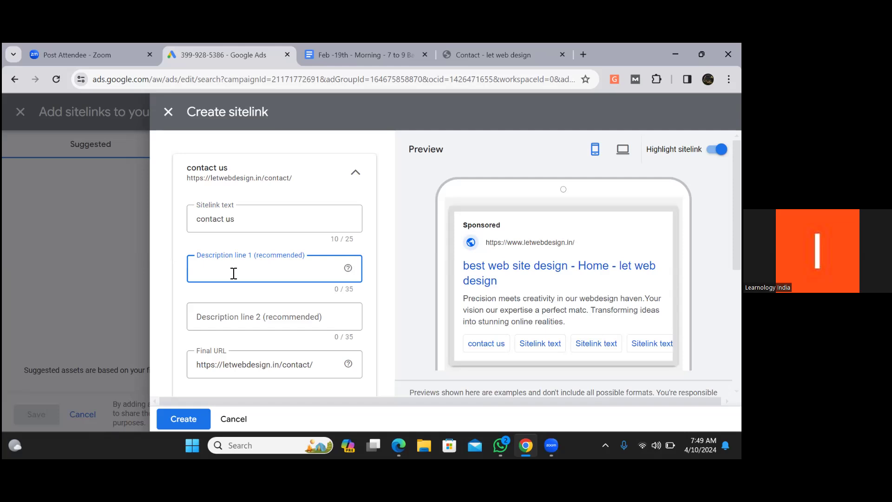
type("get")
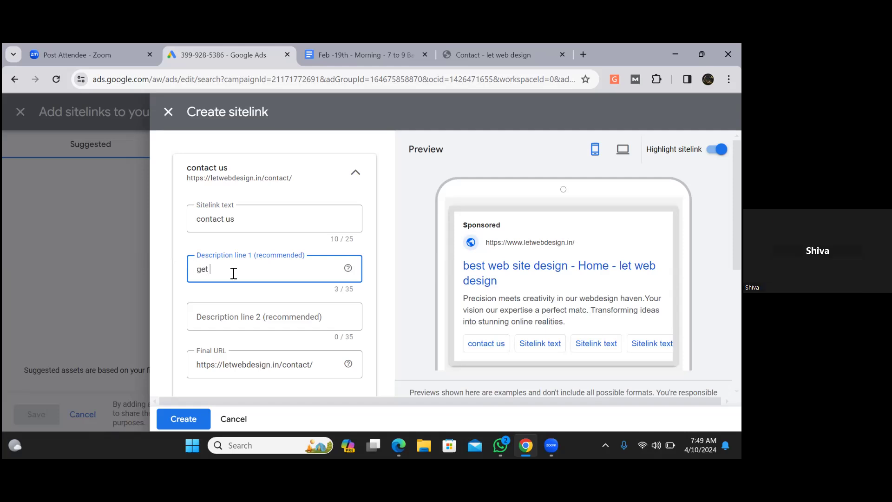
type(" in touch with us")
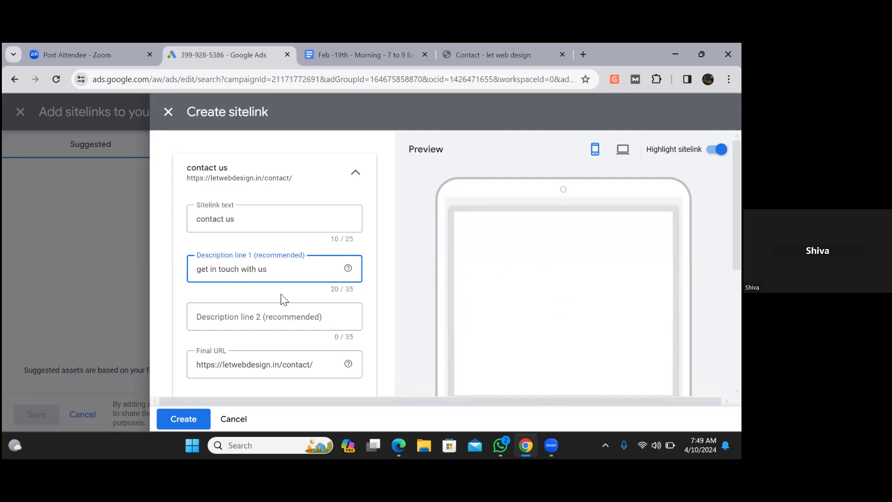
left_click(266, 319)
type("b")
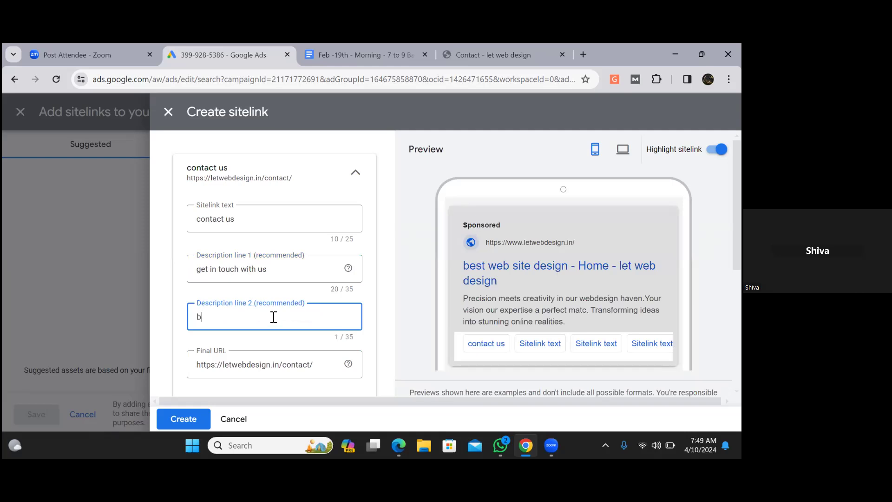
type("est qutation")
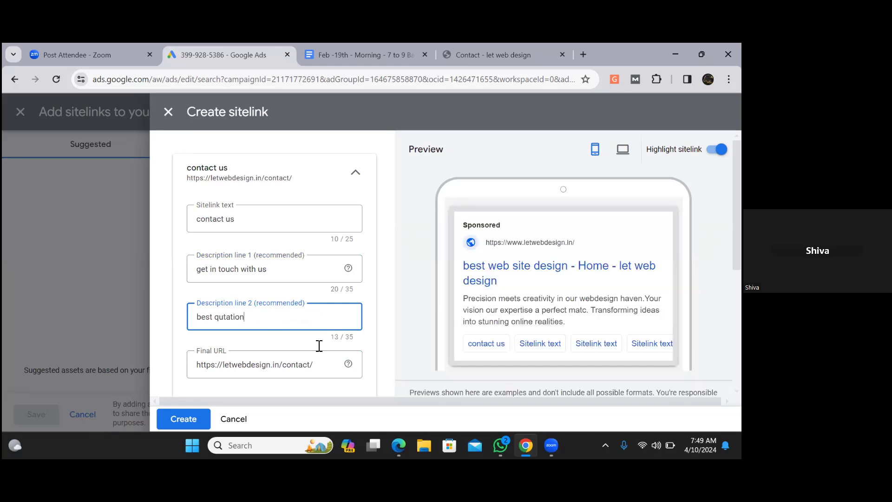
scroll(366, 331, "down", 1)
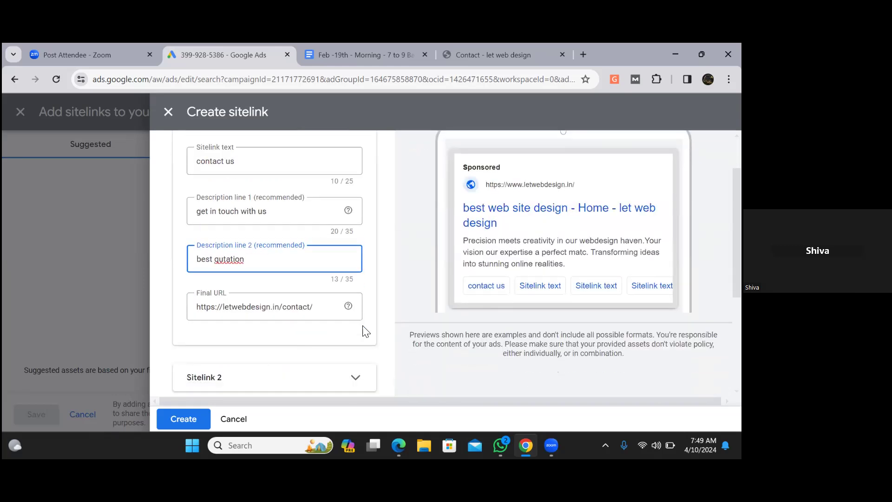
scroll(321, 361, "down", 1)
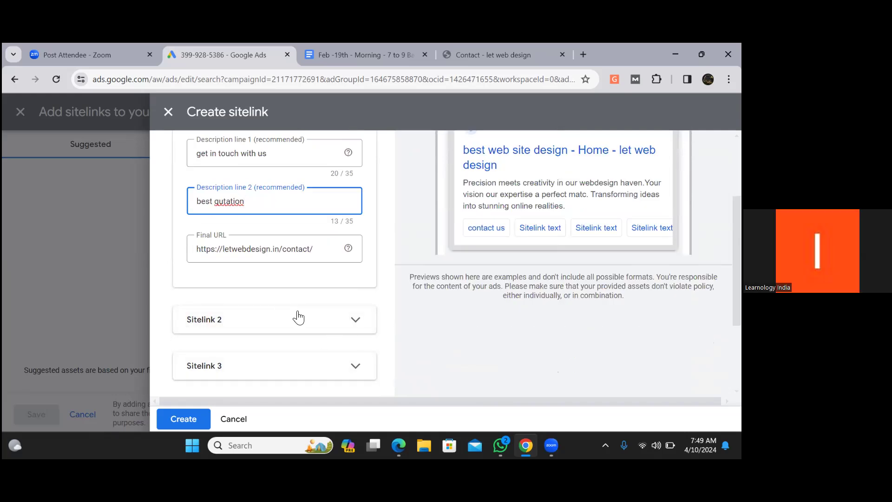
left_click(352, 324)
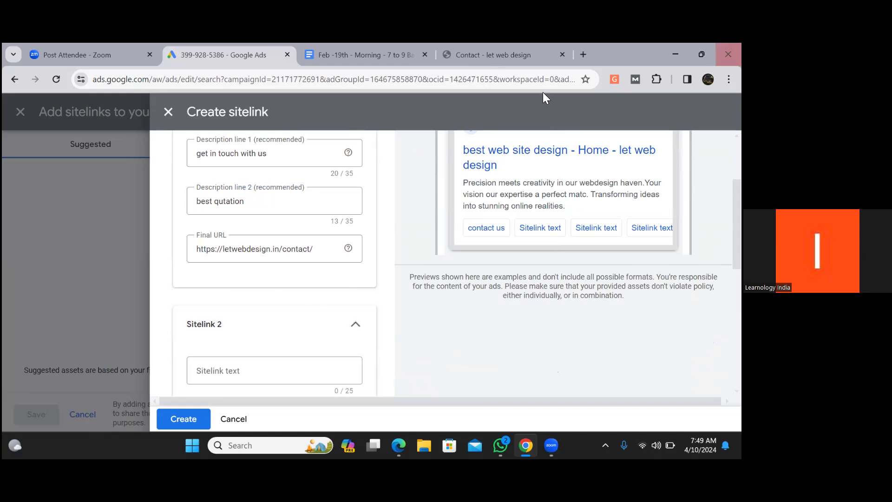
left_click(495, 54)
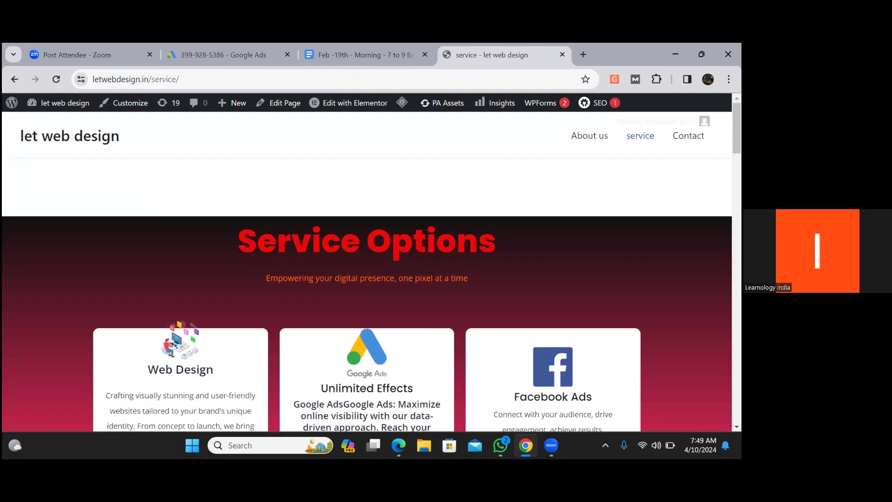
left_click(243, 86)
left_click(252, 86)
left_click_drag(252, 85, 85, 73)
key("ctrl+c")
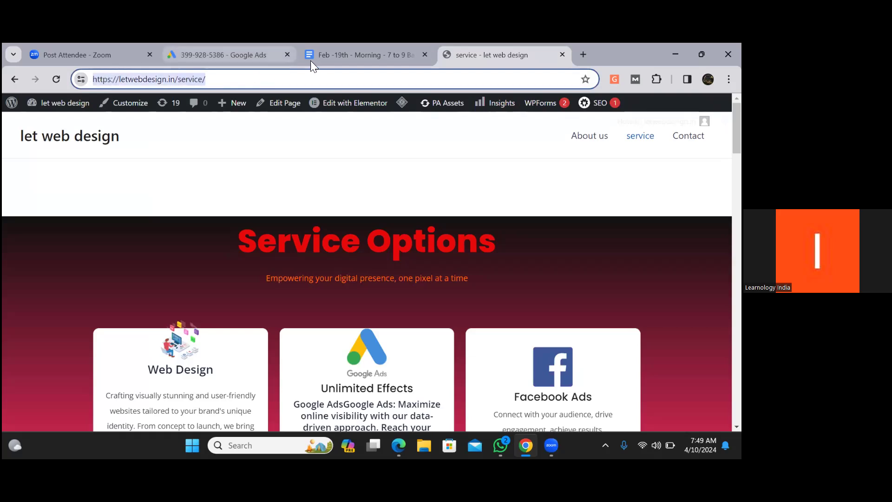
left_click(217, 53)
left_click(249, 380)
key("ctrl+v")
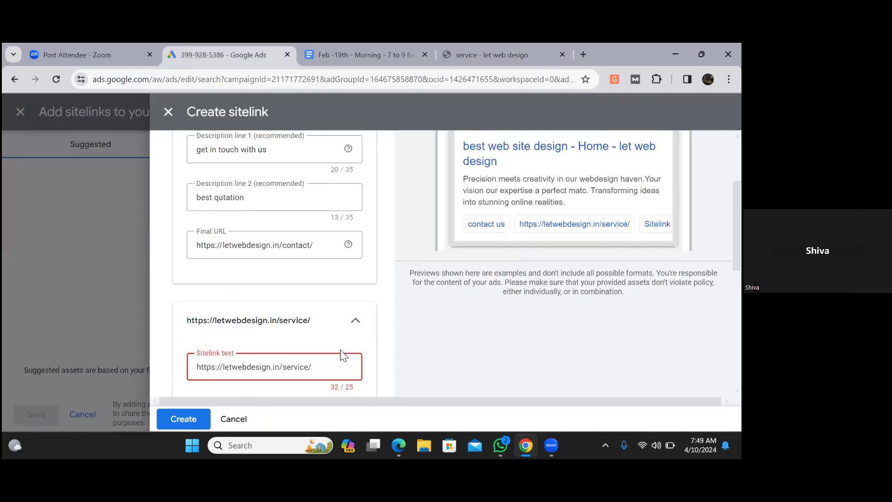
scroll(338, 355, "down", 1)
left_click(330, 320)
key("BackSpace")
key("BackSpace")
key("BackSpace")
key("BackSpace")
key("BackSpace")
key("BackSpace")
key("BackSpace")
key("BackSpace")
key("BackSpace")
key("BackSpace")
key("BackSpace")
key("BackSpace")
key("BackSpace")
key("BackSpace")
key("BackSpace")
key("BackSpace")
key("BackSpace")
key("BackSpace")
key("BackSpace")
key("BackSpace")
key("BackSpace")
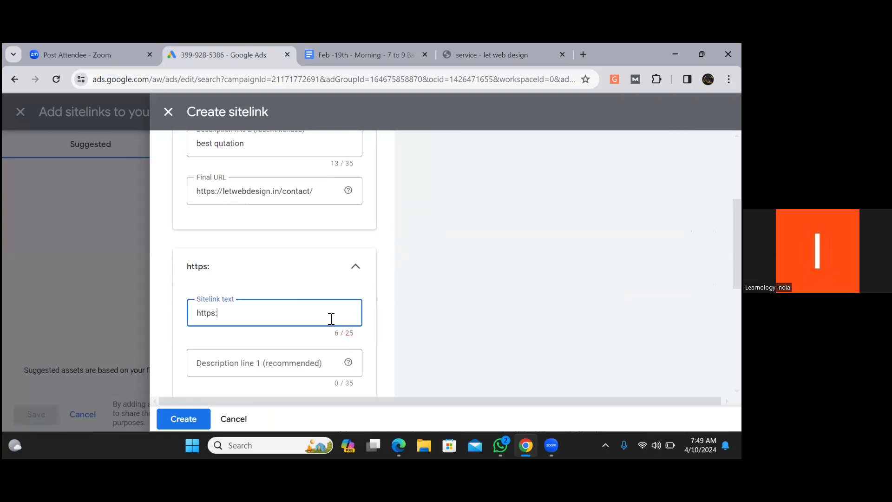
type("serv")
type("isec")
key("BackSpace")
type("s")
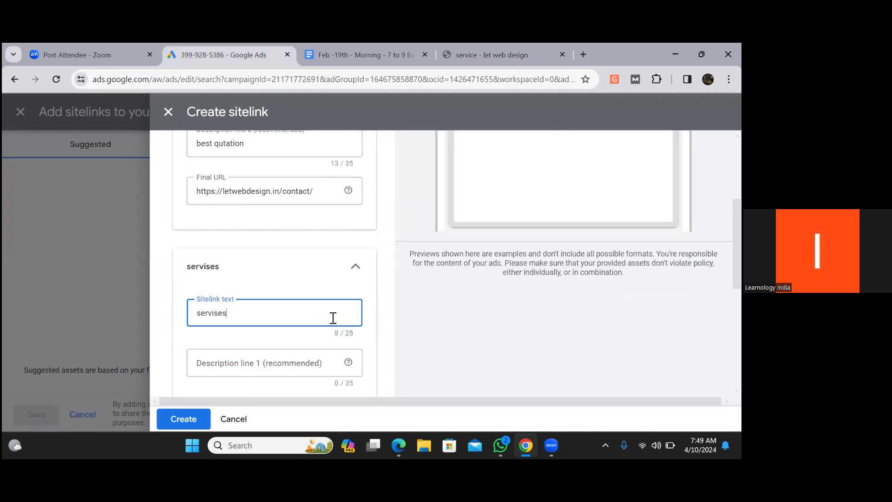
scroll(302, 349, "down", 1)
scroll(250, 354, "down", 1)
left_click(249, 350)
key("ctrl+v")
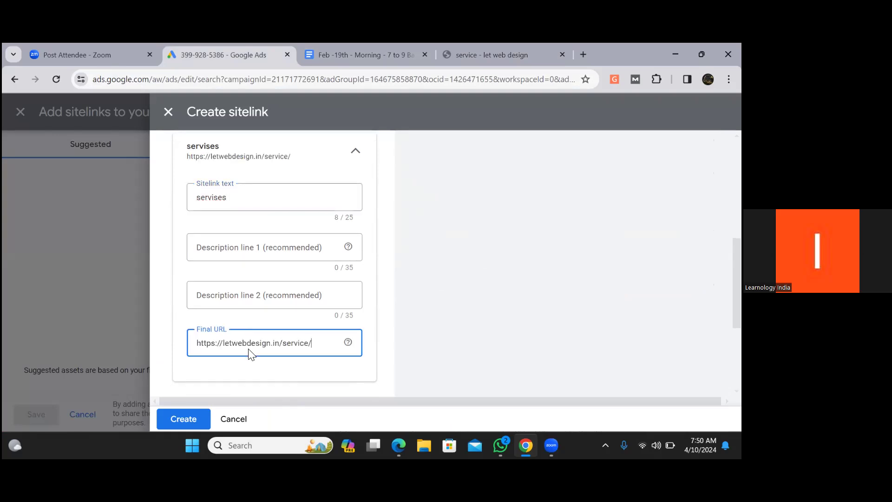
Give it descriptions 'get in touch' and 'best price' and create the sitelink.
left_click(275, 245)
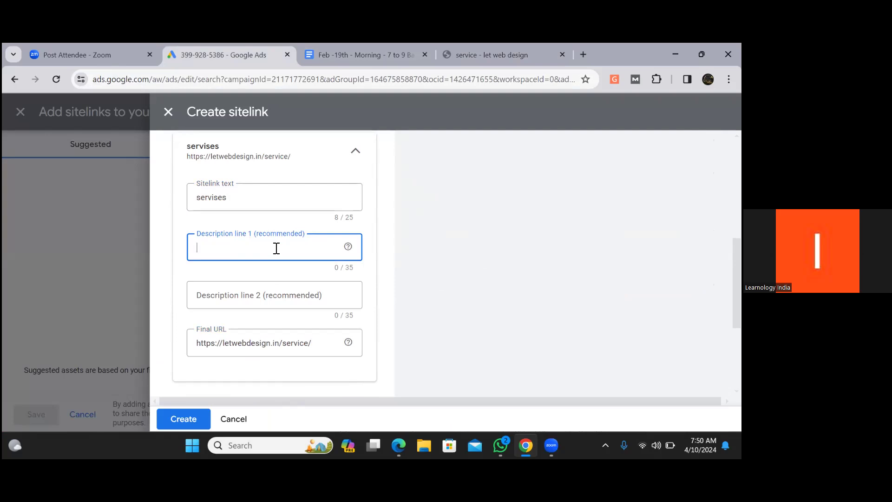
type("get")
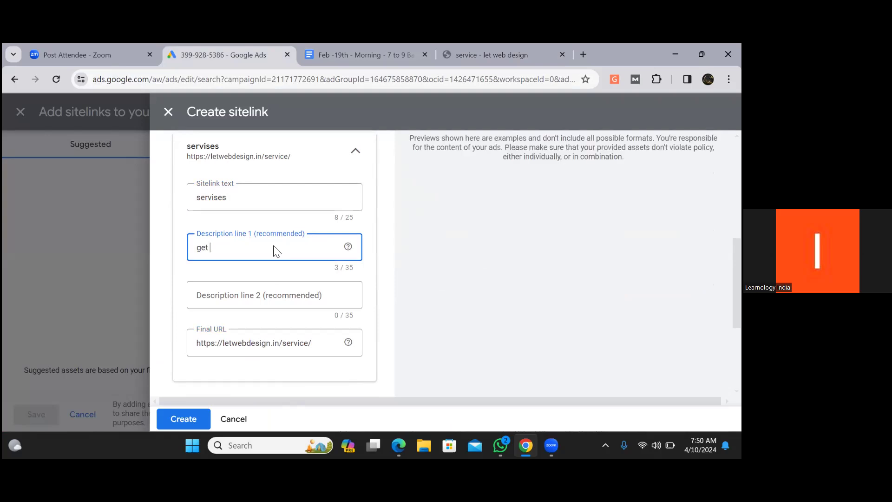
type(" in touch")
left_click(282, 297)
type("best price")
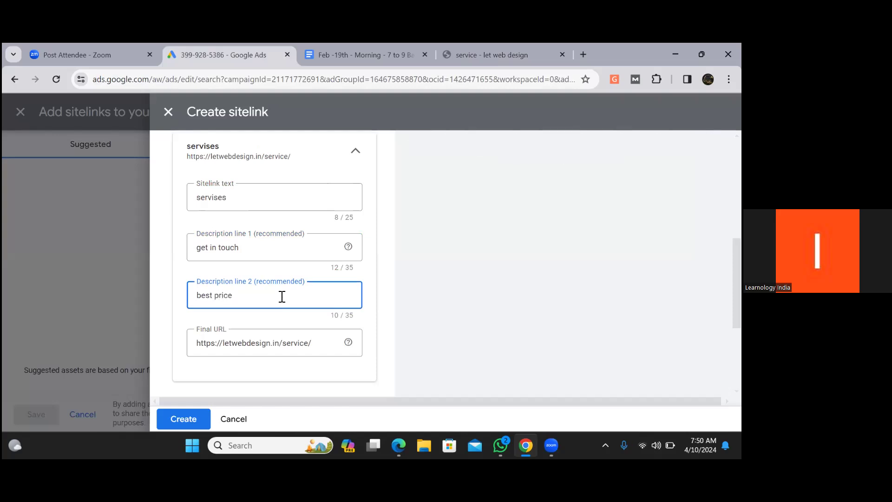
scroll(293, 303, "down", 2)
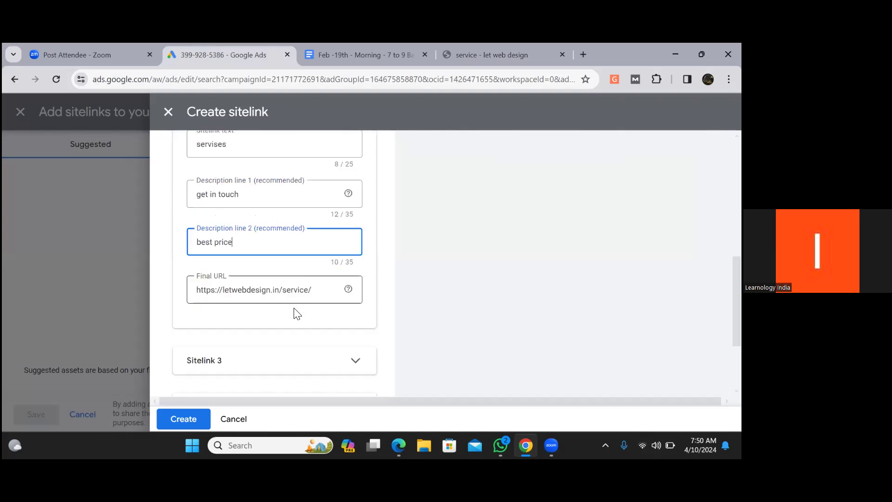
scroll(350, 298, "down", 1)
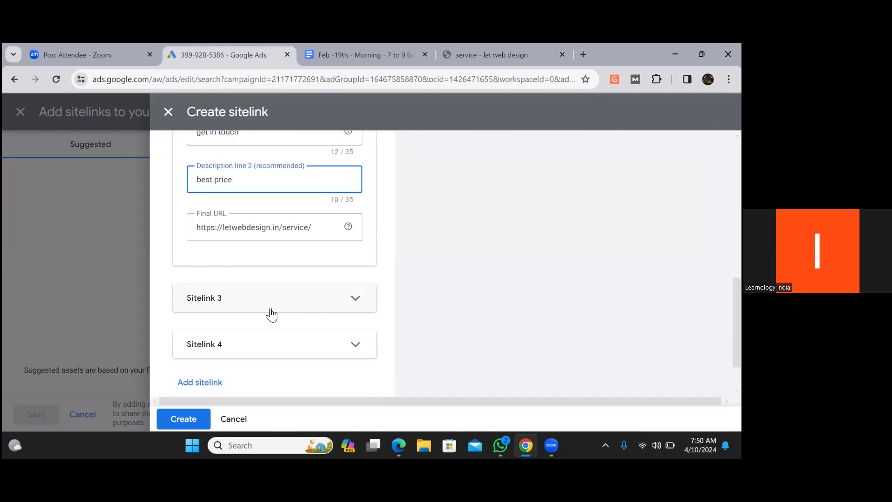
scroll(348, 303, "down", 2)
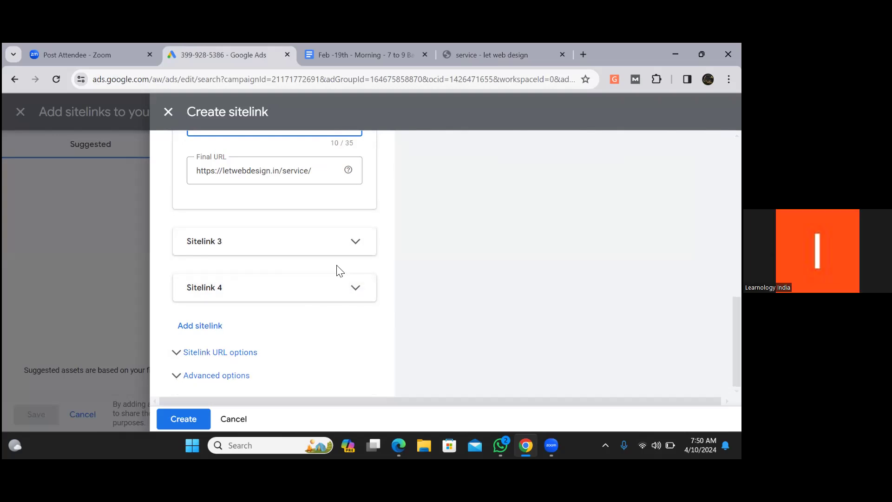
left_click(196, 425)
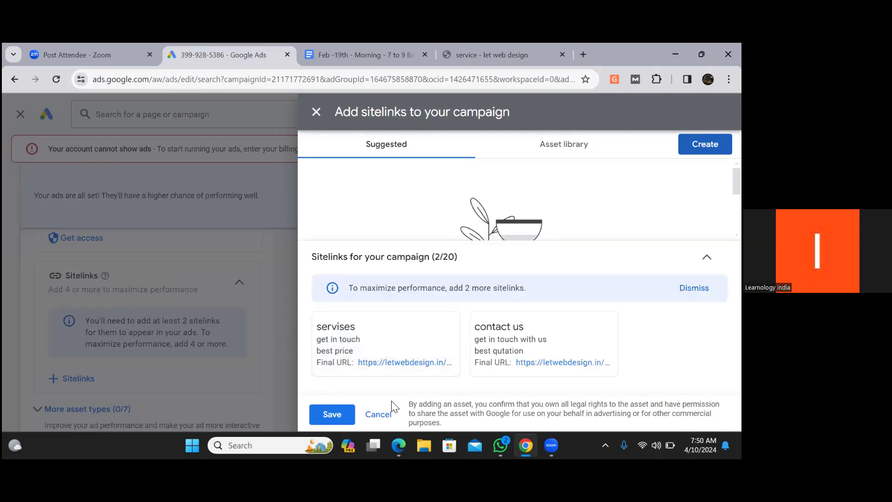
Save the servises sitelink and add both 'contact us' and 'servises' sitelinks to the ad.
mouse_move(370, 359)
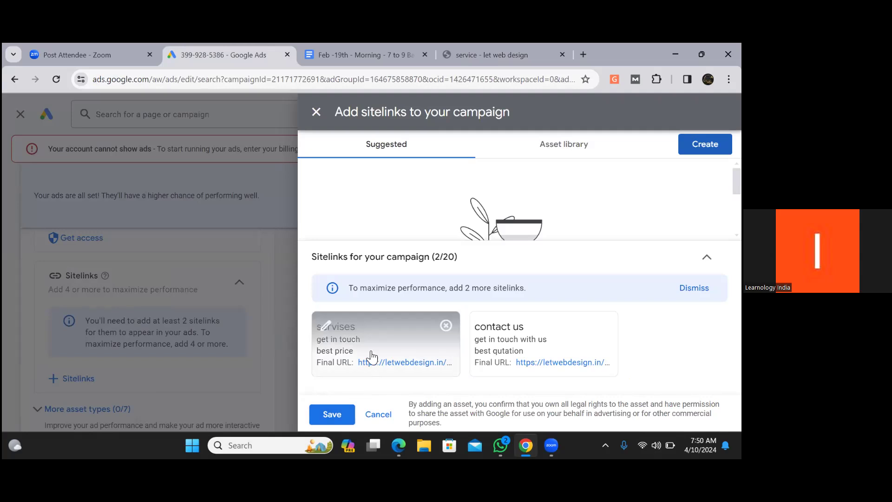
left_click(344, 353)
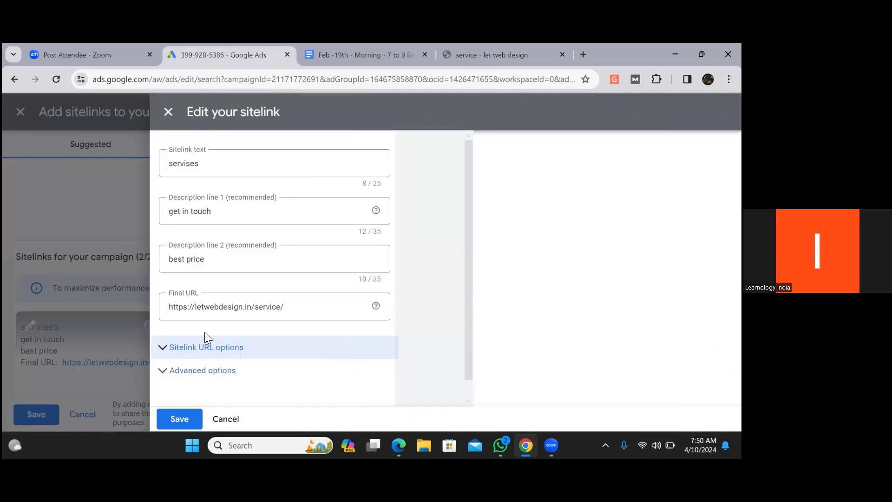
left_click(180, 420)
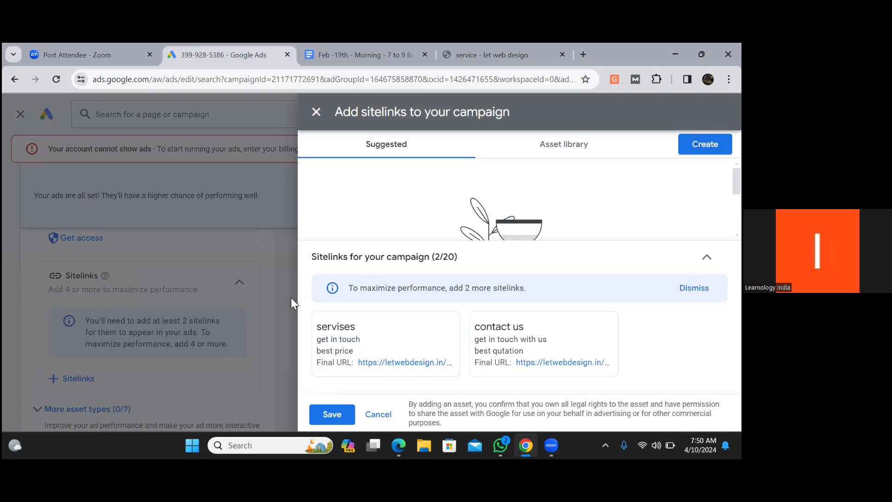
left_click(335, 416)
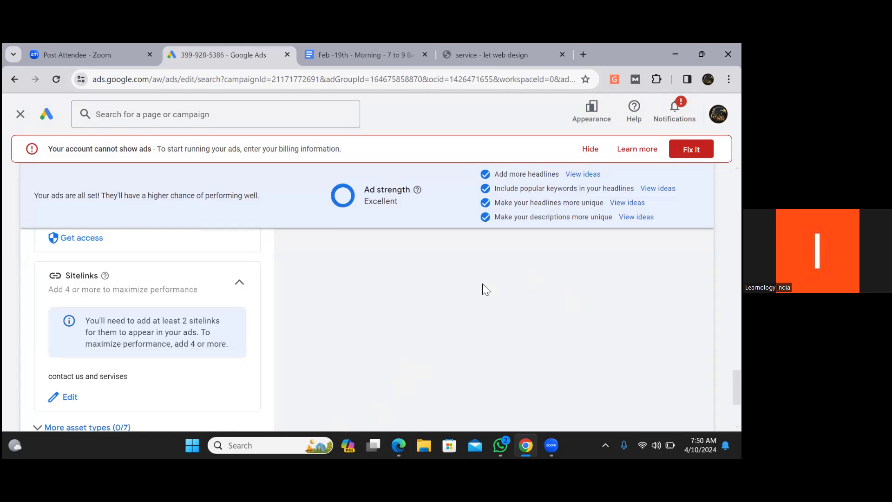
scroll(347, 251, "up", 1)
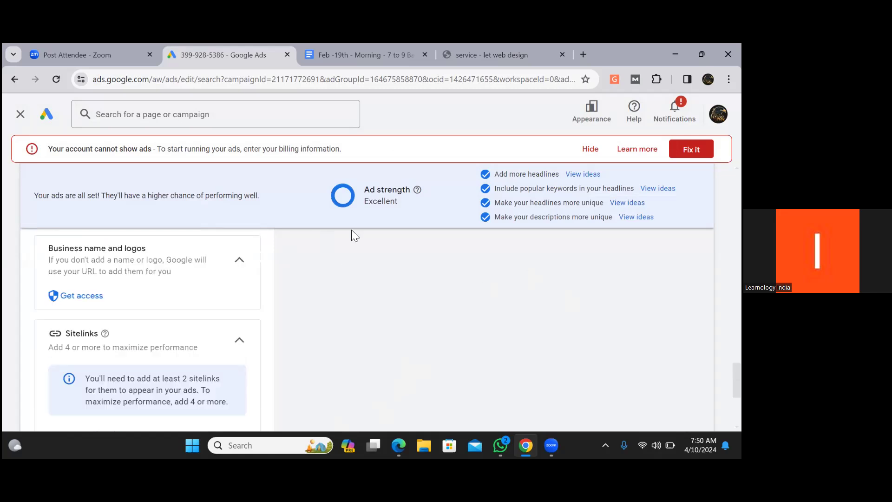
scroll(368, 253, "down", 4)
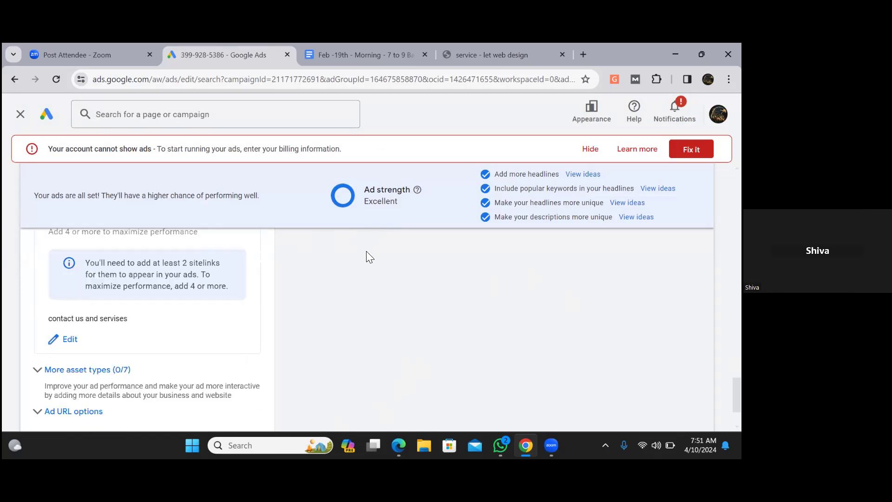
scroll(367, 254, "up", 10)
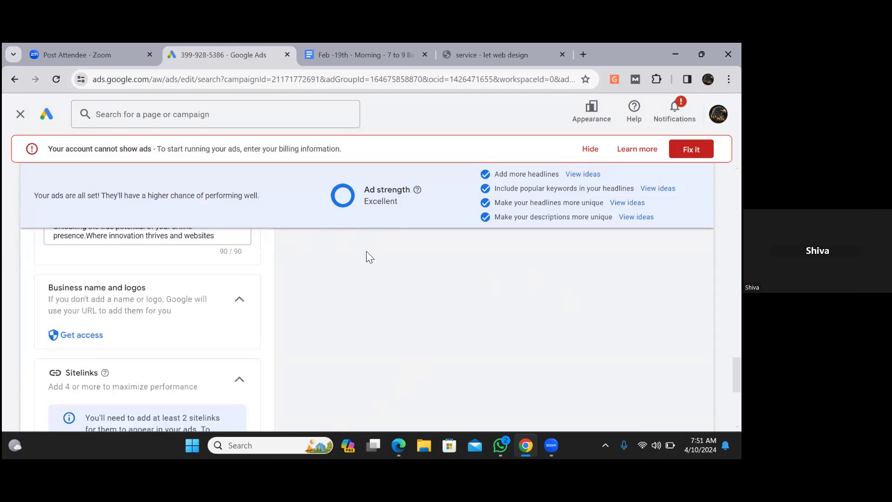
scroll(366, 251, "up", 10)
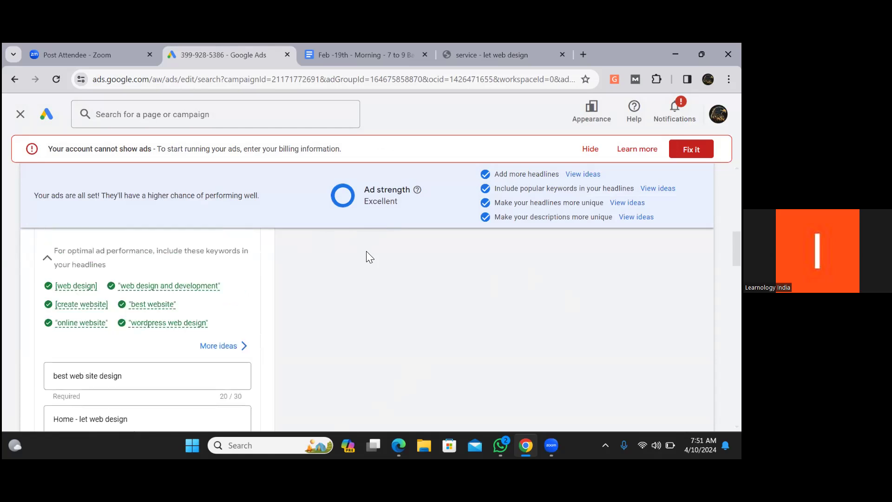
scroll(367, 251, "up", 2)
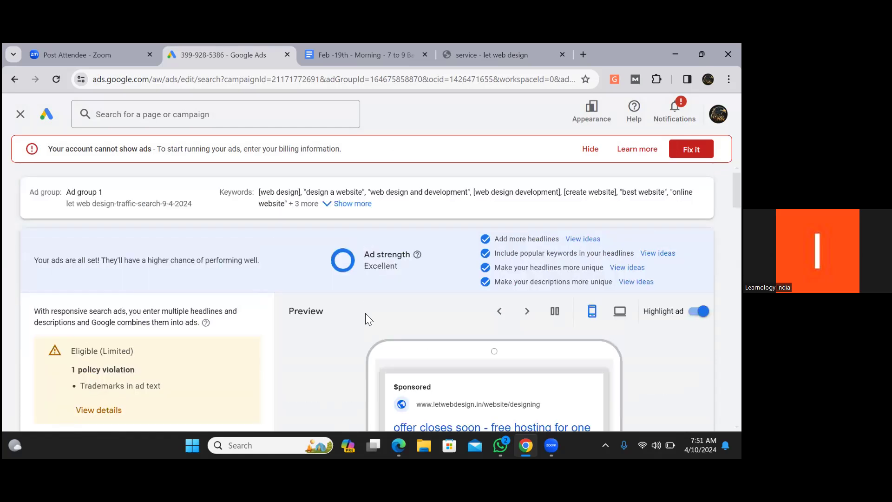
scroll(342, 323, "down", 2)
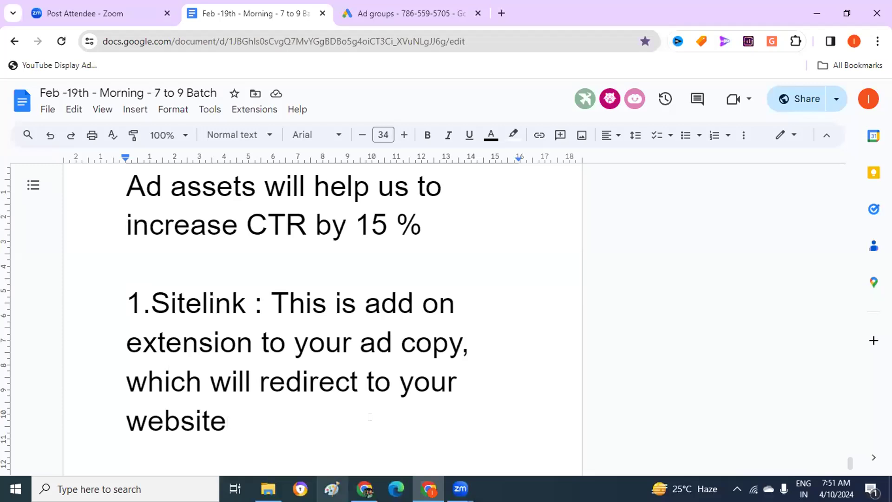
Add notes point '2.Call Out extension : These are non clickable elements , USP's'.
key("Return")
key("Return")
key("ctrl+b")
key("ctrl+u")
type("1")
key("BackSpace")
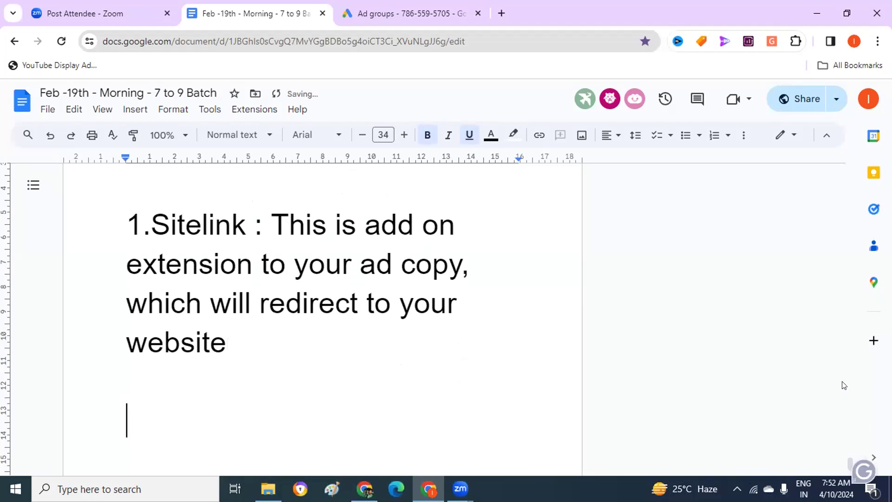
key("ctrl+b")
key("ctrl+u")
type("2")
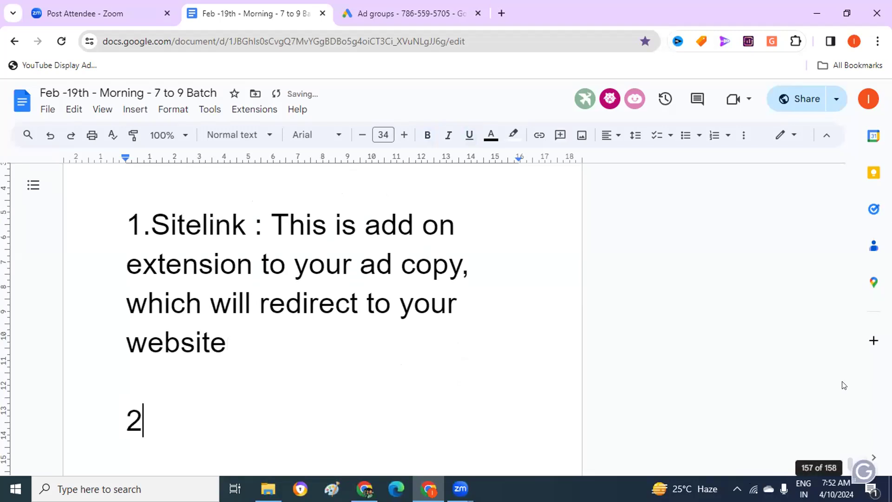
type(".Call ")
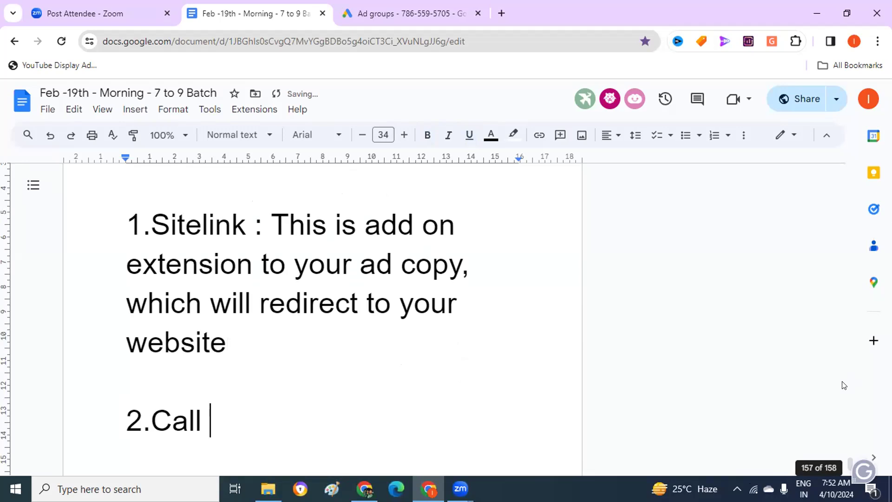
type("Out ex")
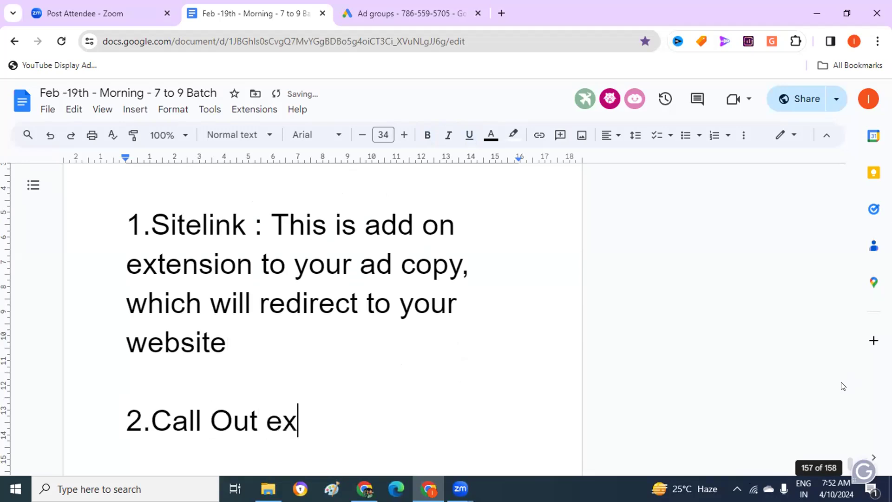
type("tension ")
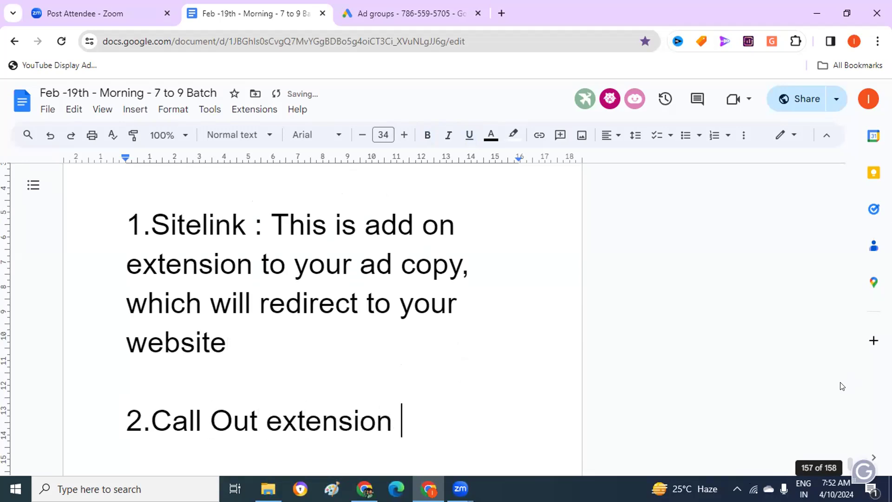
type(": These are")
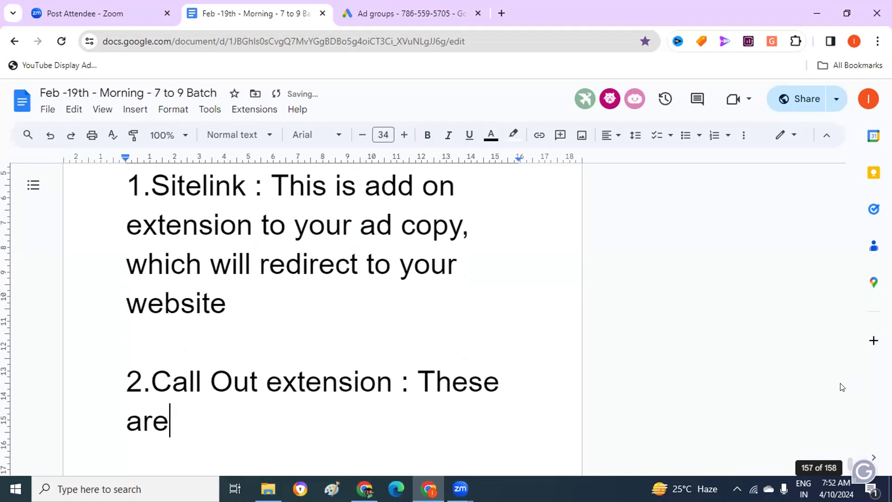
type(" non c")
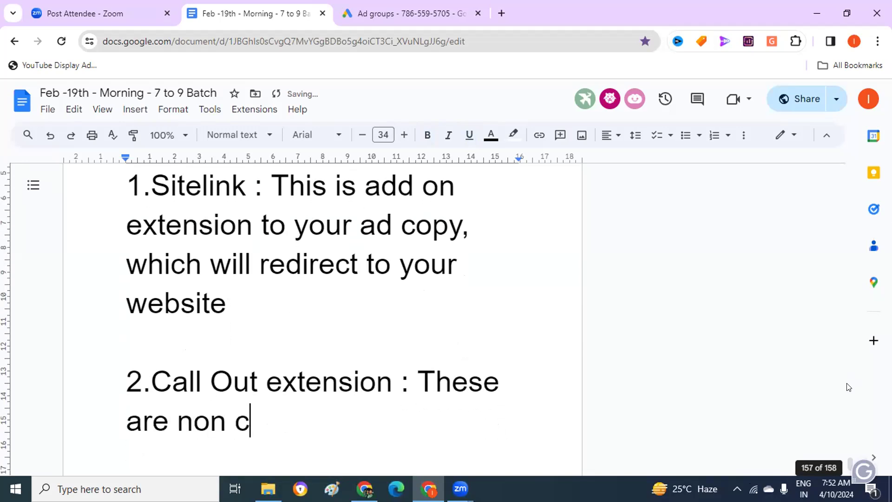
type("licka")
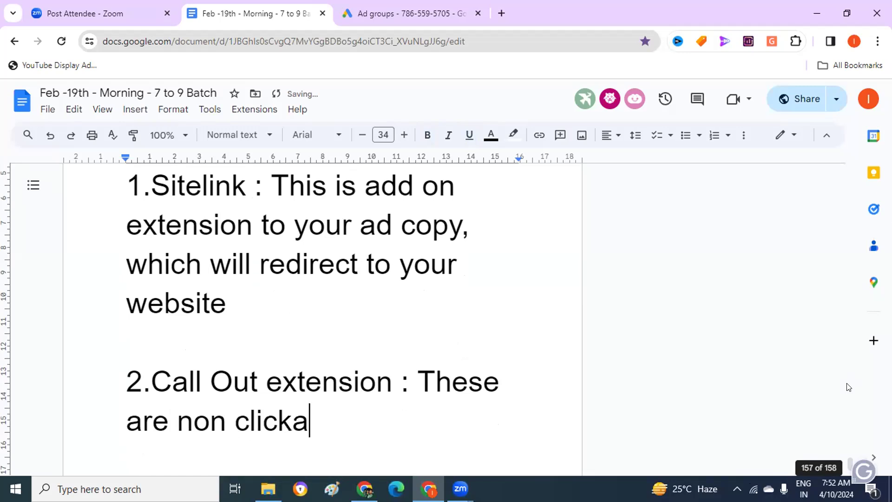
type("ble elements")
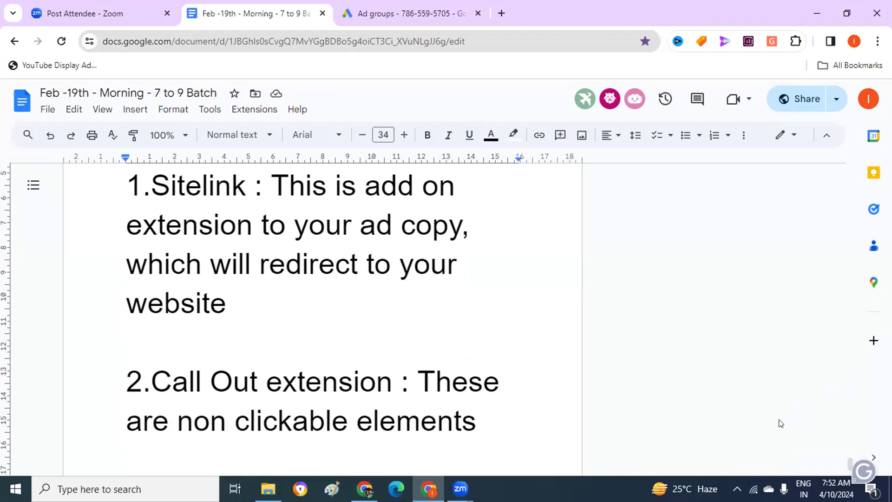
type(", USP")
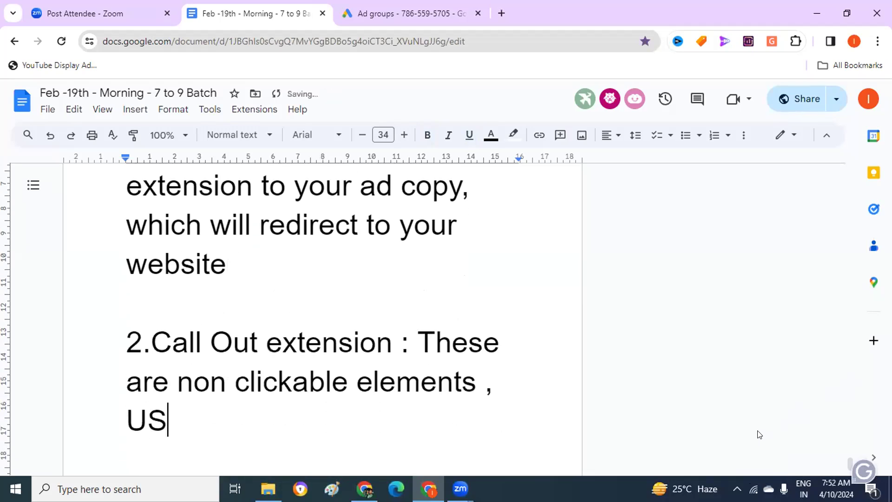
type("'s")
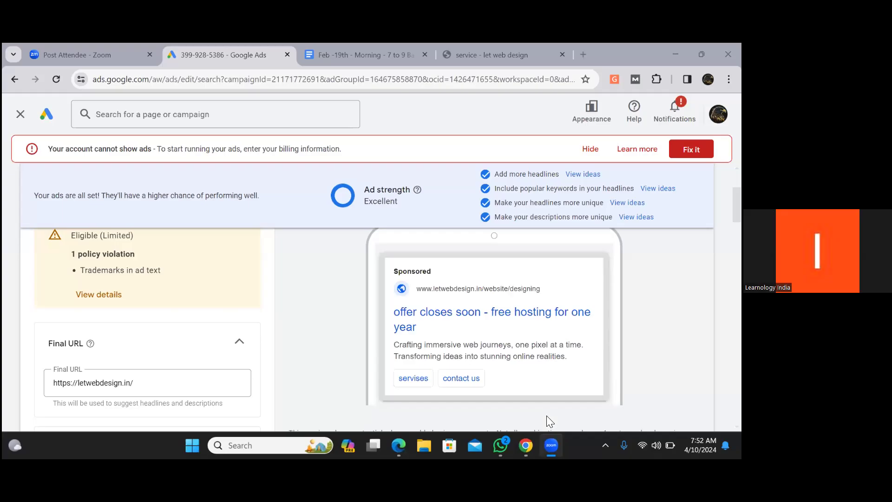
Expand 'More asset types (0/7)' in the ad editor and bring the Callouts option into view.
scroll(551, 360, "down", 5)
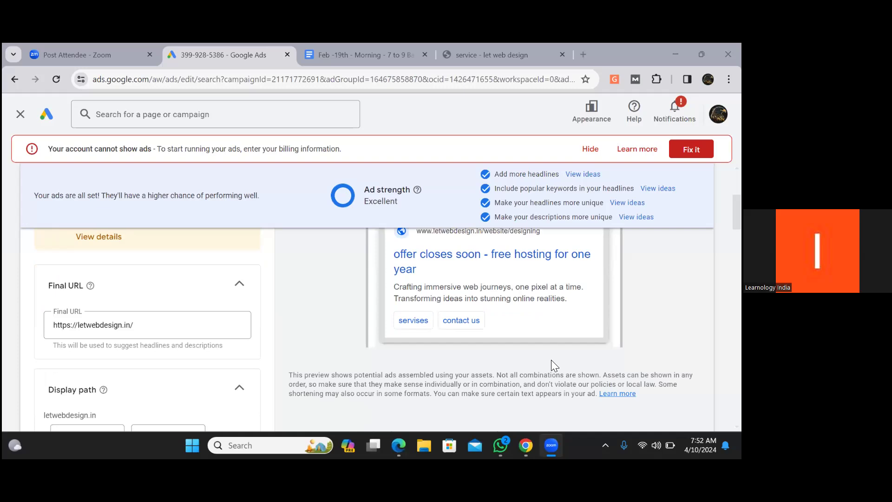
scroll(80, 309, "down", 5)
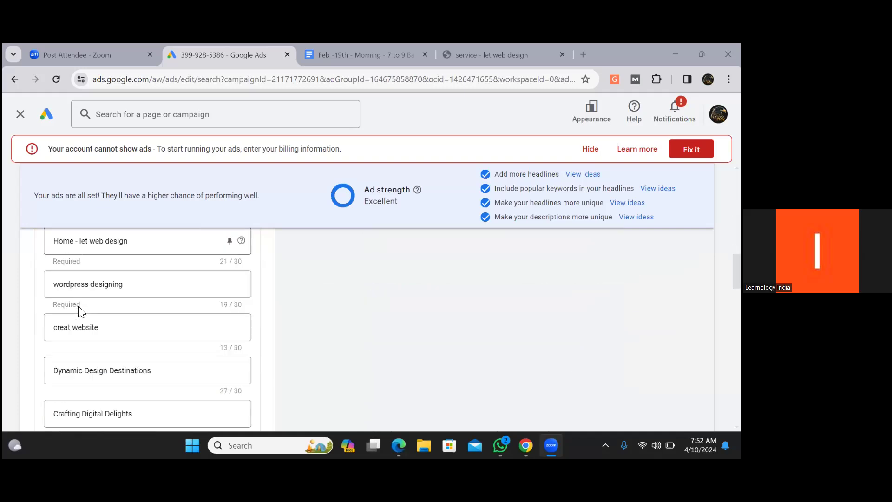
scroll(80, 334, "down", 2)
scroll(81, 340, "down", 5)
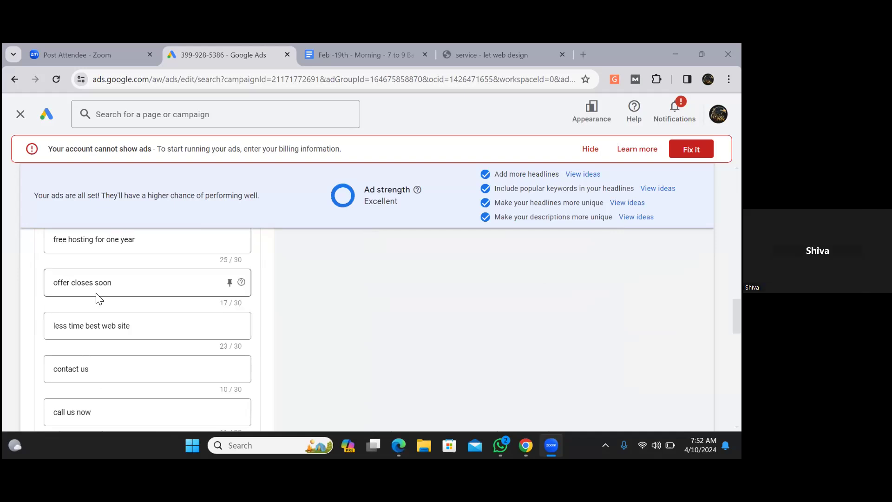
scroll(107, 330, "down", 1)
scroll(107, 330, "down", 15)
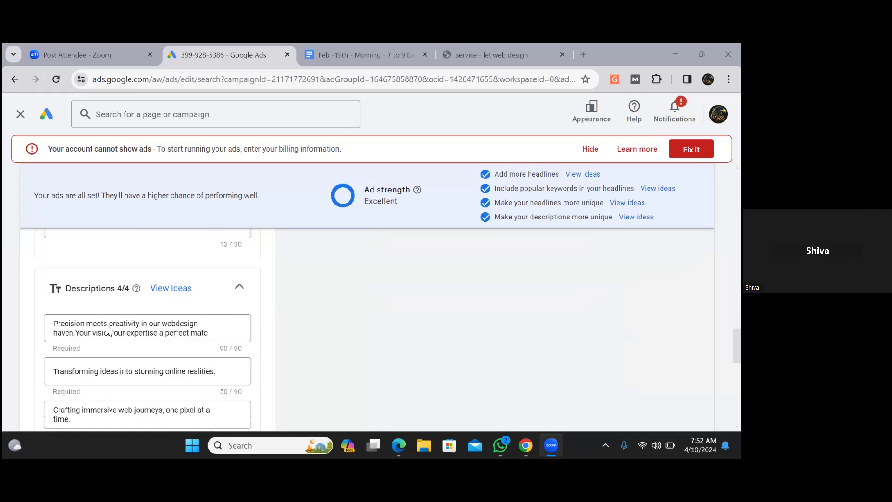
scroll(107, 330, "up", 1)
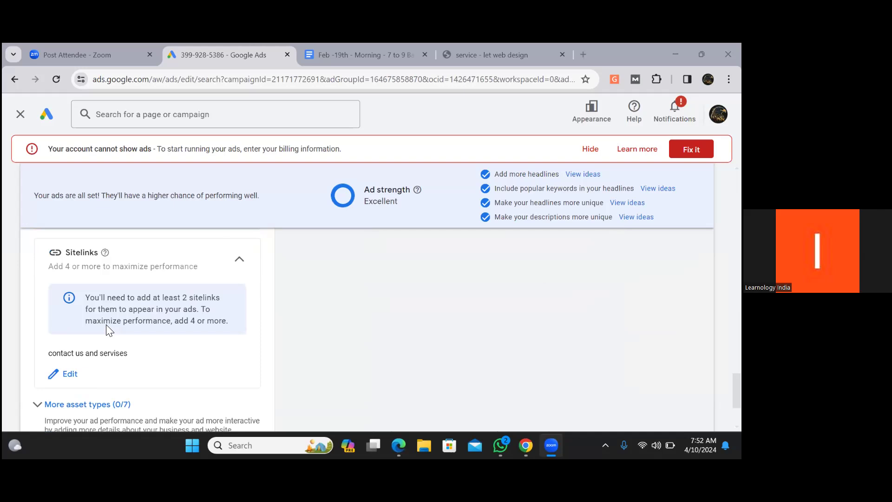
scroll(107, 330, "up", 1)
scroll(107, 330, "down", 1)
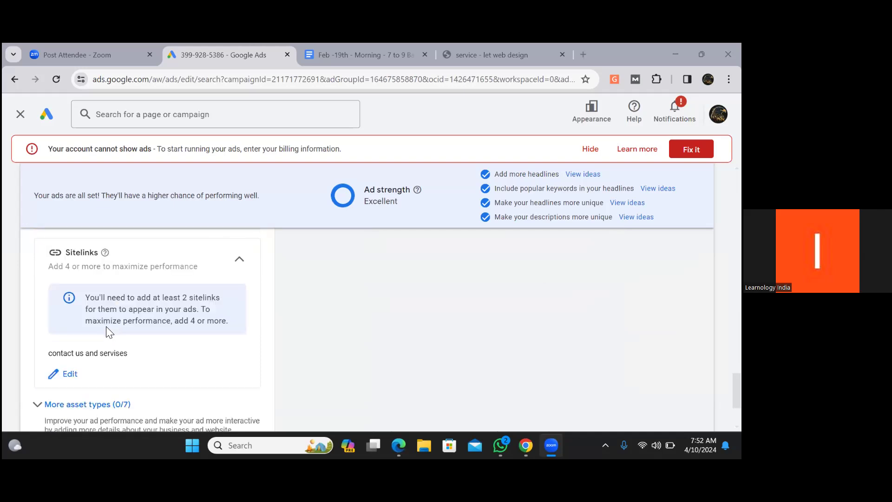
left_click(99, 410)
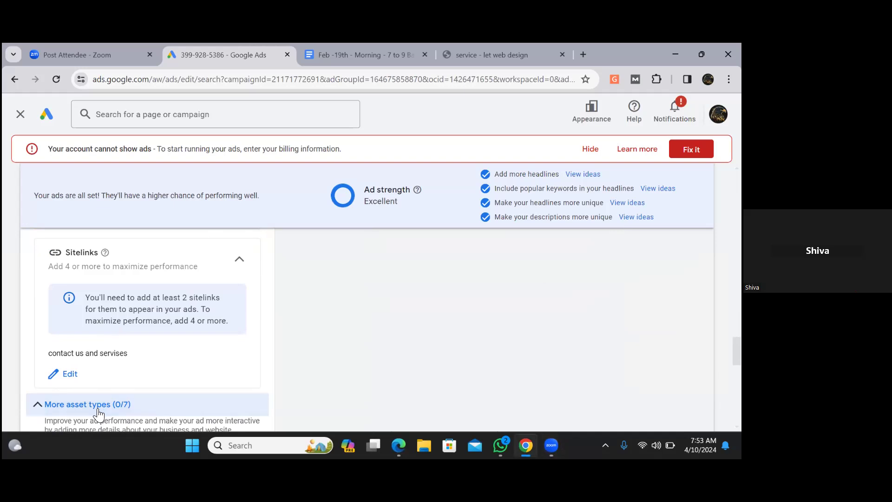
scroll(98, 413, "down", 4)
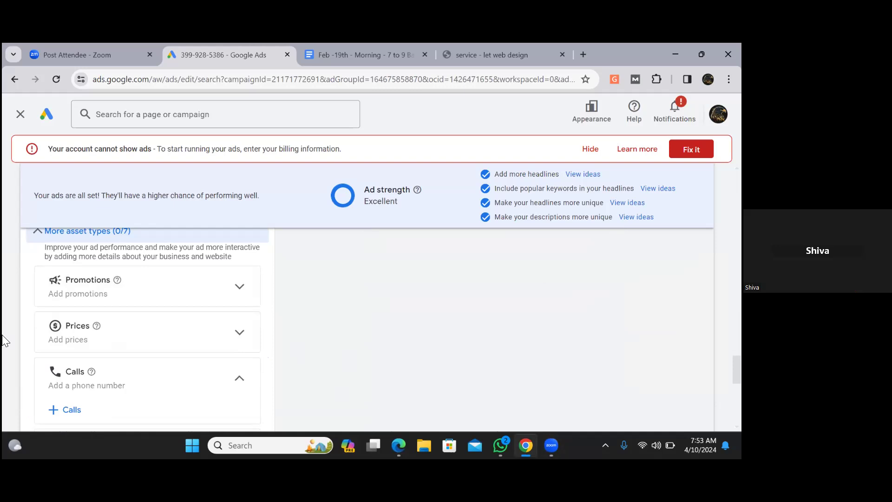
scroll(83, 392, "down", 4)
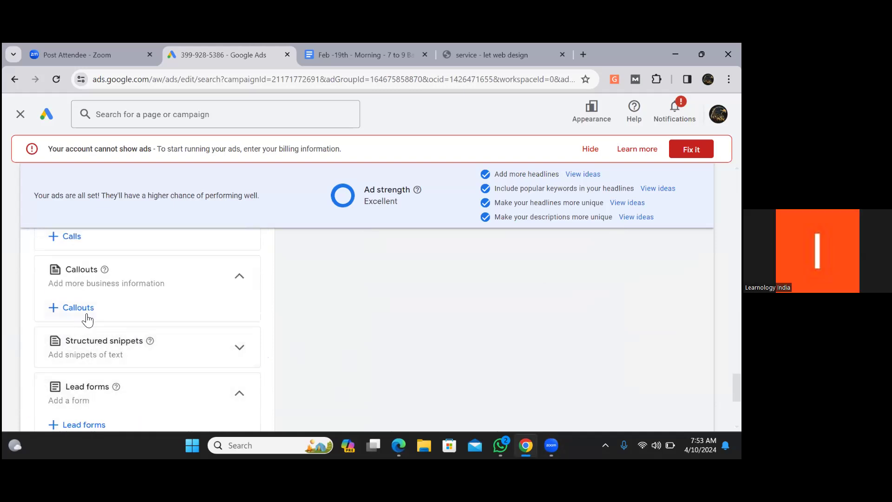
Add the callouts '100% support' and 'free domain and hosting' to the ad.
left_click(75, 308)
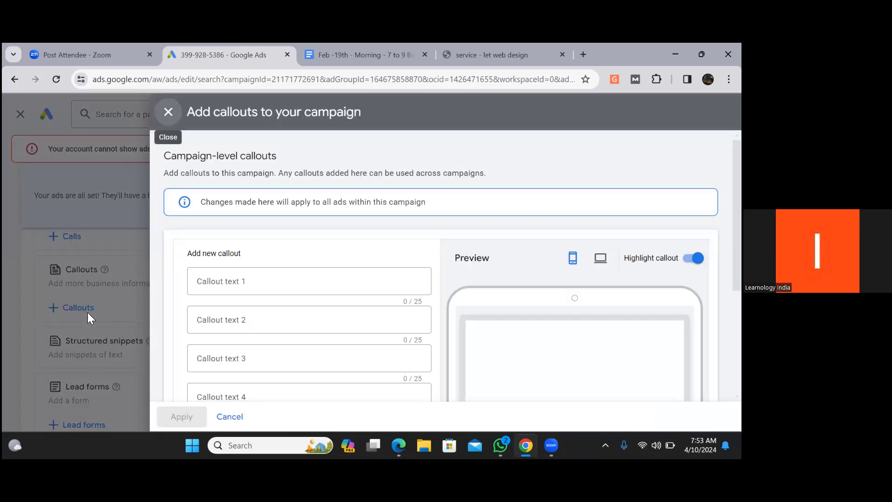
scroll(262, 319, "down", 1)
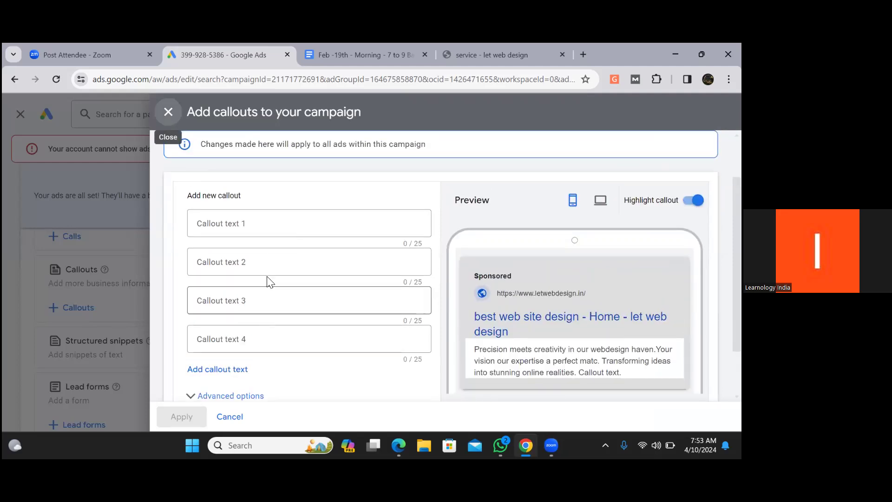
left_click(282, 231)
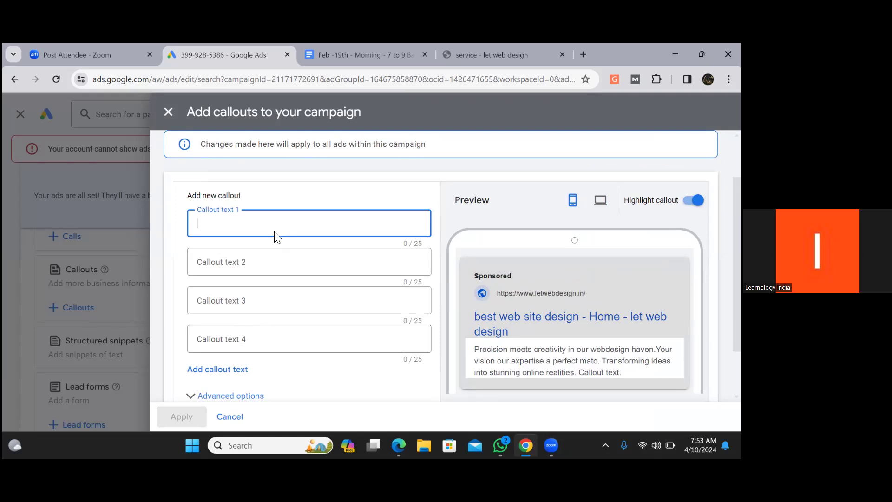
type("100")
type("% supp")
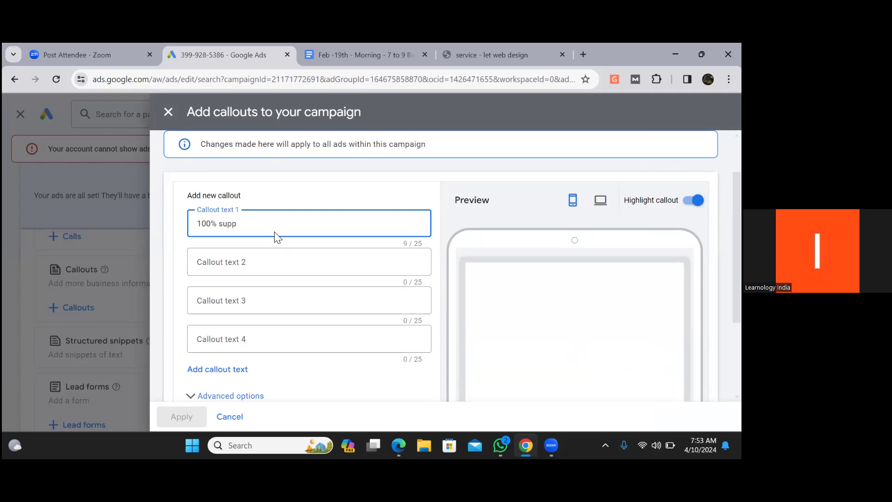
type("ort")
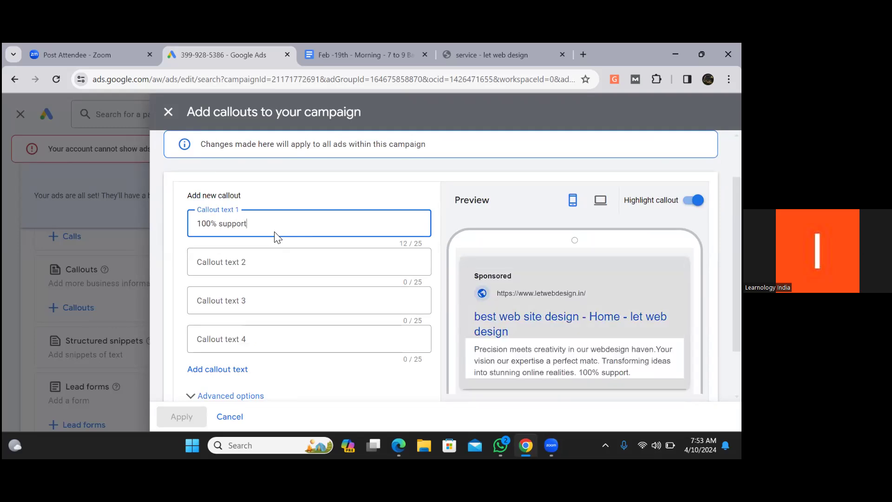
left_click(274, 263)
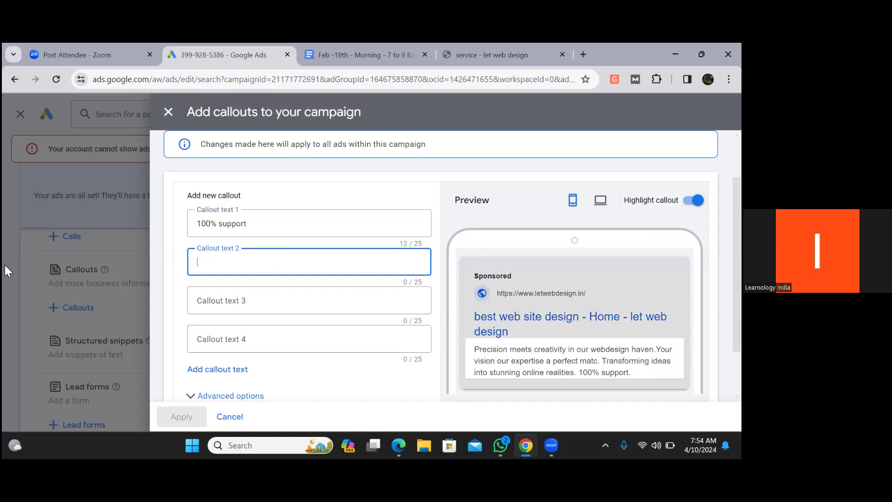
type("free")
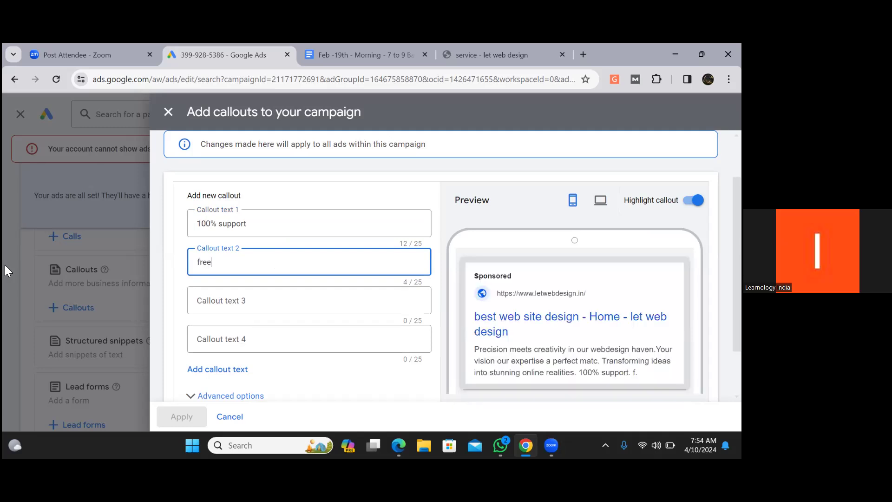
type(" domain and ")
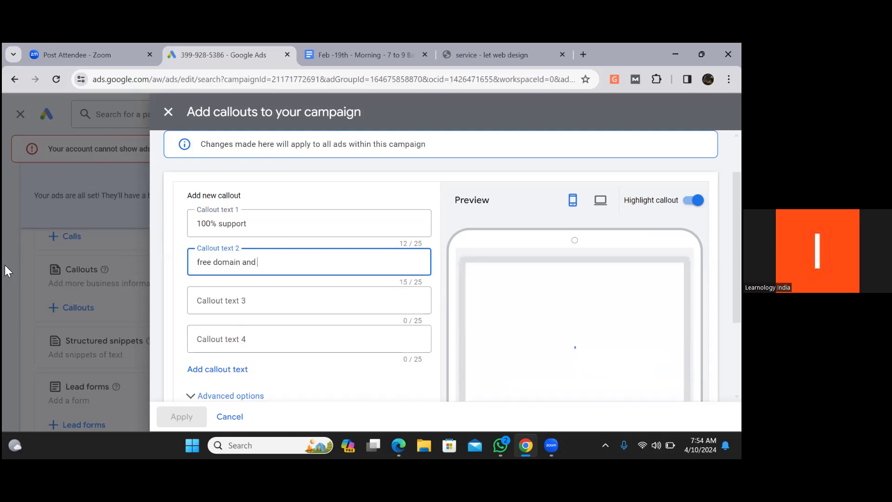
type("hosting")
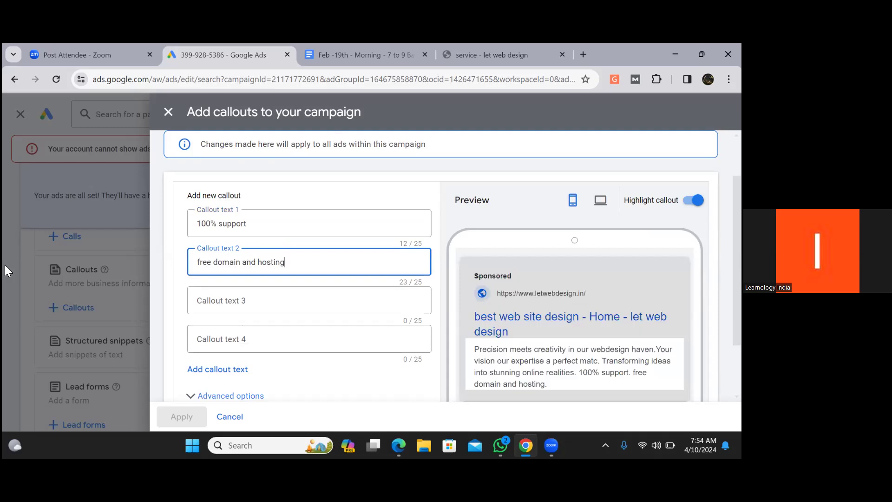
Enter 'affordable prices' as the third callout, fixing the typo.
left_click(273, 303)
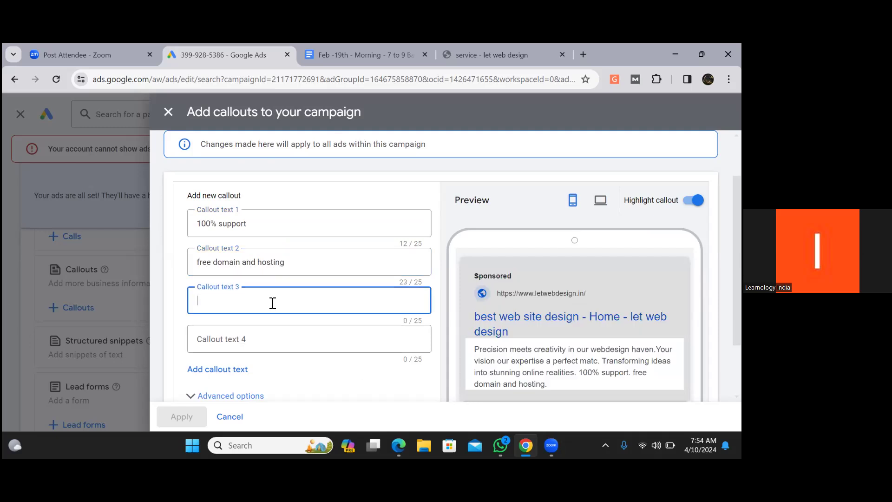
type("affordable ")
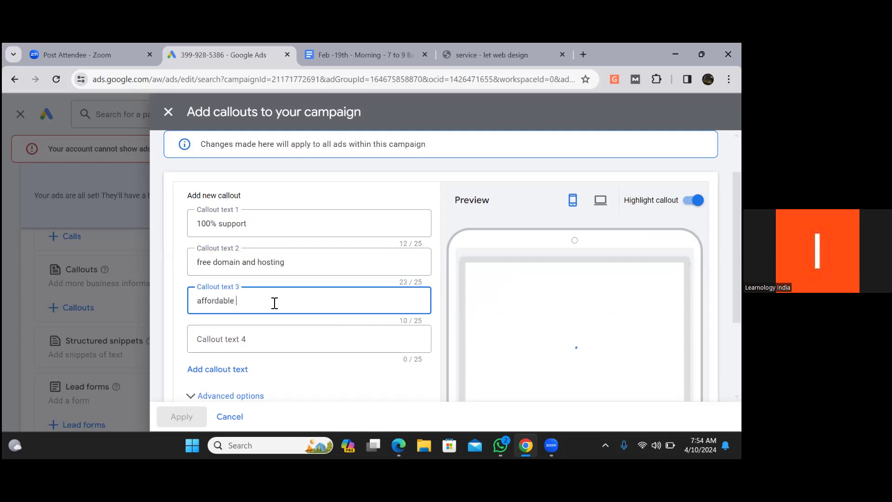
type("pricess")
key("BackSpace")
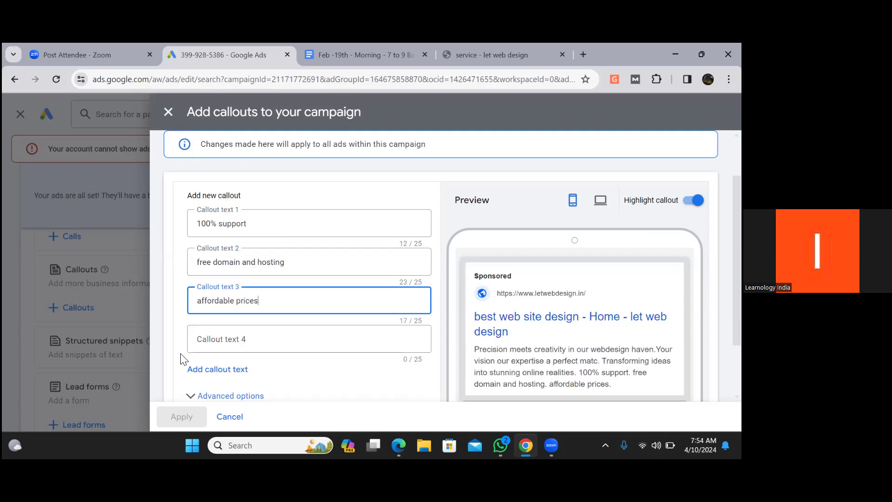
Rework the fourth callout from 'in less time' to 'timely deliver'.
left_click(282, 342)
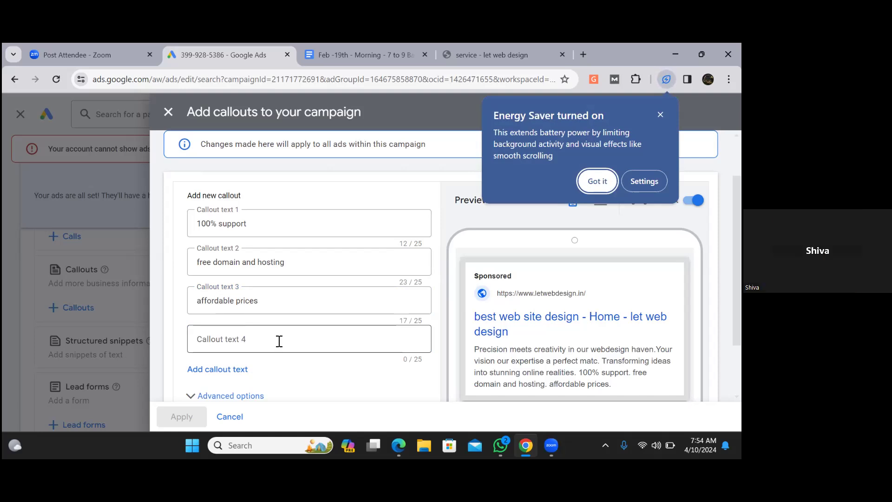
left_click(279, 341)
type("time")
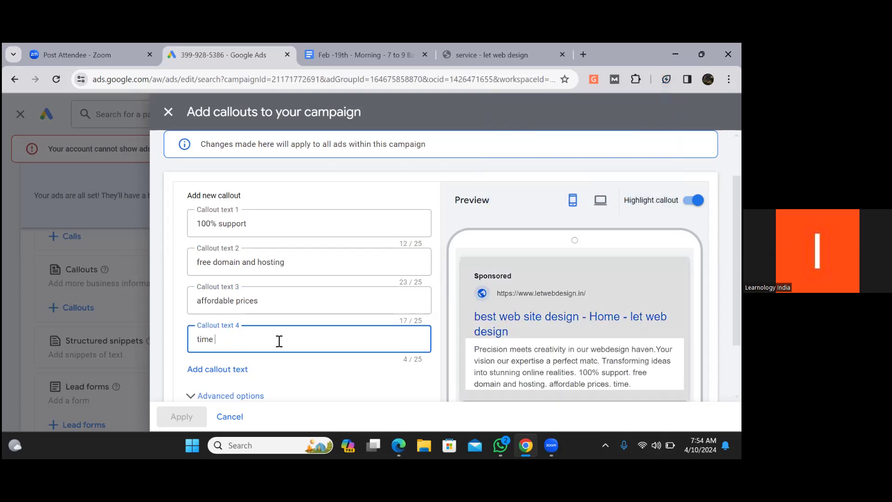
key("BackSpace")
key("BackSpace")
key("BackSpace")
key("BackSpace")
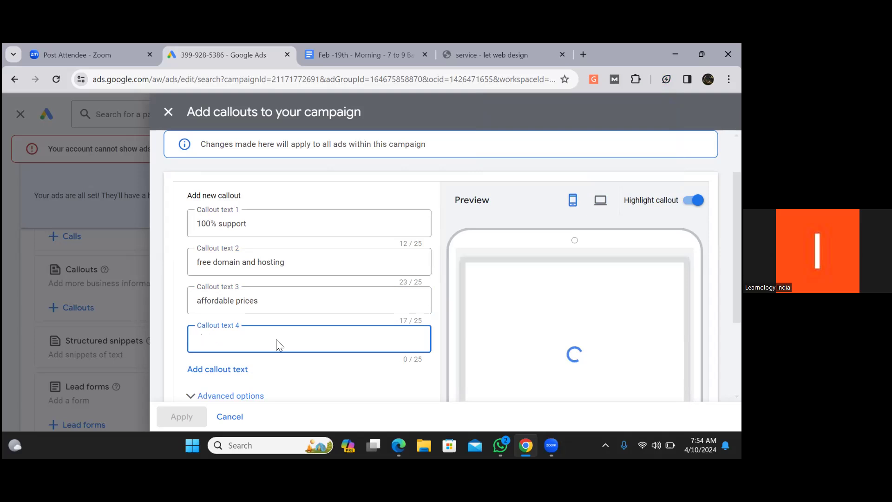
type("less time in bes")
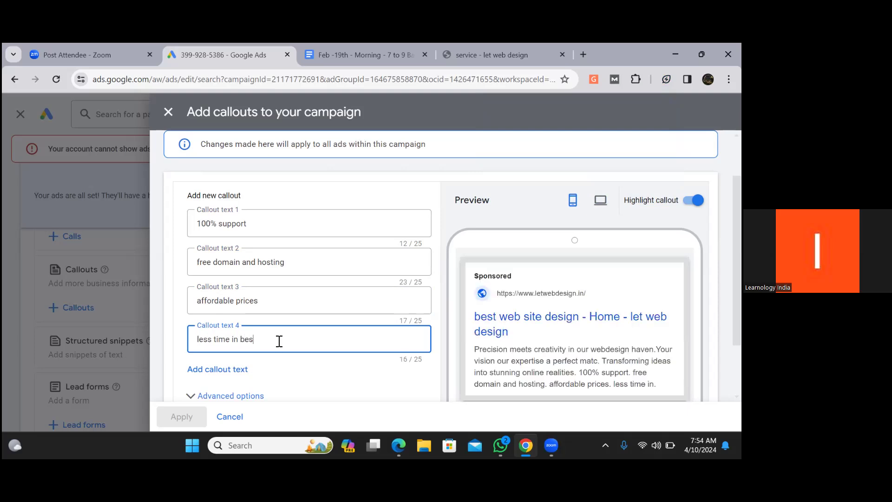
type("t web site")
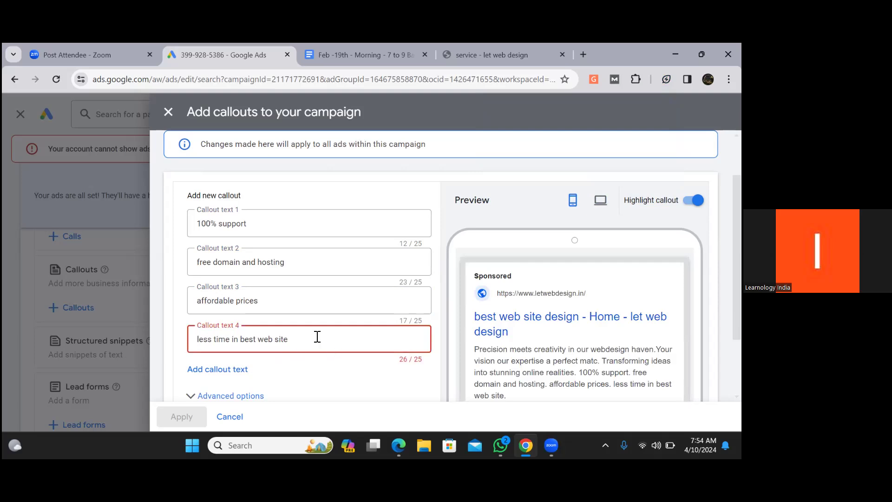
key("BackSpace")
key("BackSpace")
key("BackSpace")
key("BackSpace")
key("BackSpace")
key("BackSpace")
key("BackSpace")
key("BackSpace")
key("BackSpace")
key("BackSpace")
key("BackSpace")
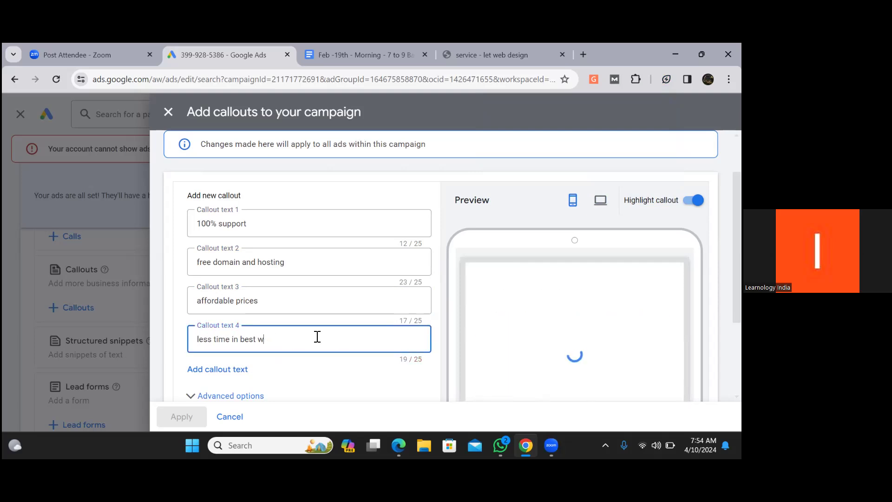
key("BackSpace")
key("BackSpace")
key("BackSpace")
key("BackSpace")
key("BackSpace")
key("BackSpace")
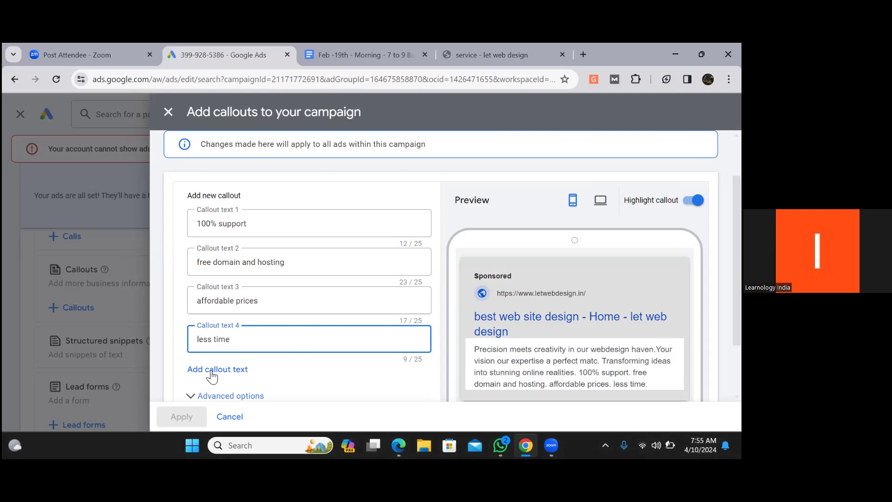
left_click(199, 342)
type("in")
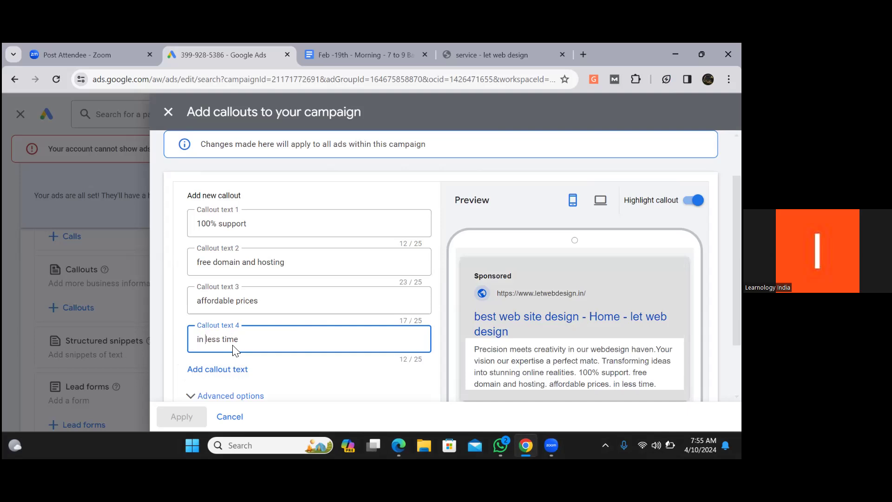
left_click(255, 343)
key("BackSpace")
key("BackSpace")
key("BackSpace")
key("BackSpace")
key("BackSpace")
key("BackSpace")
key("BackSpace")
key("BackSpace")
key("BackSpace")
key("BackSpace")
key("BackSpace")
key("BackSpace")
type("timely deliver")
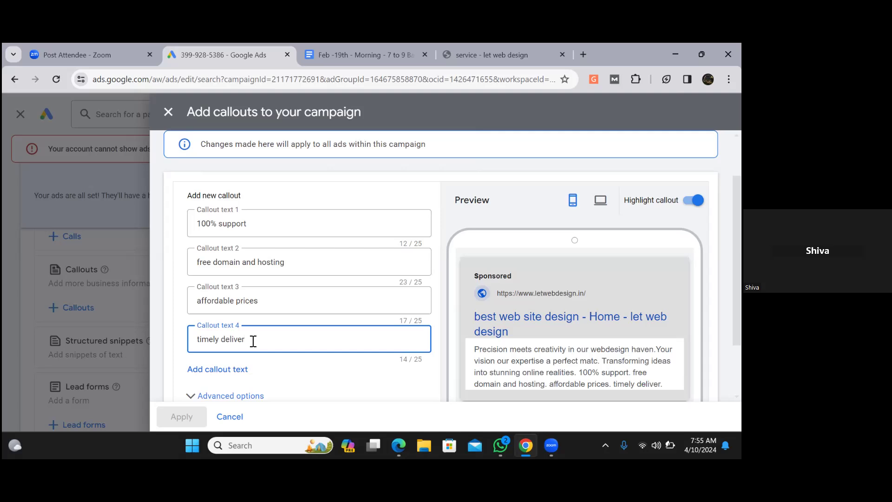
scroll(253, 342, "down", 1)
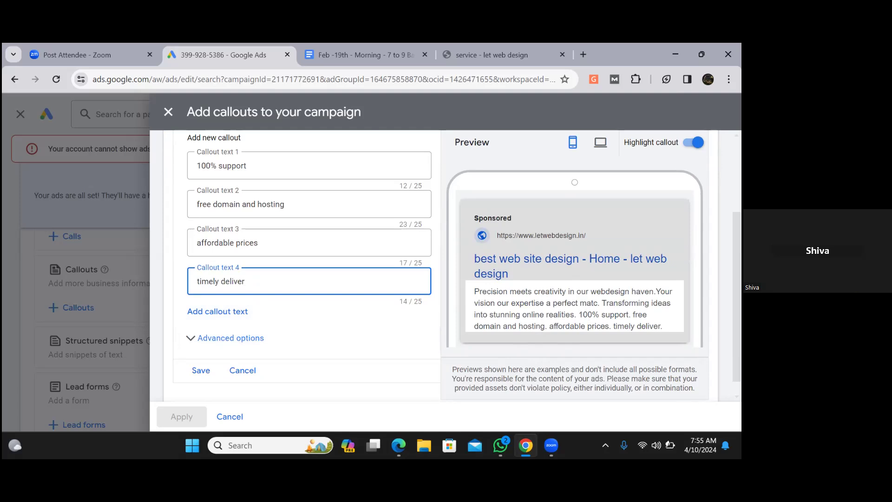
Save the four callouts and apply them to the ad.
key("alt+Tab")
key("alt+Tab")
key("alt+Tab")
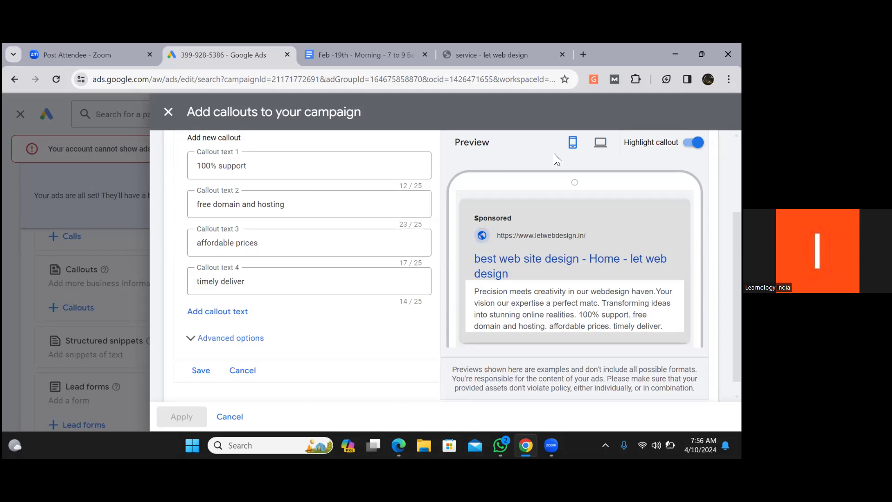
scroll(339, 244, "down", 1)
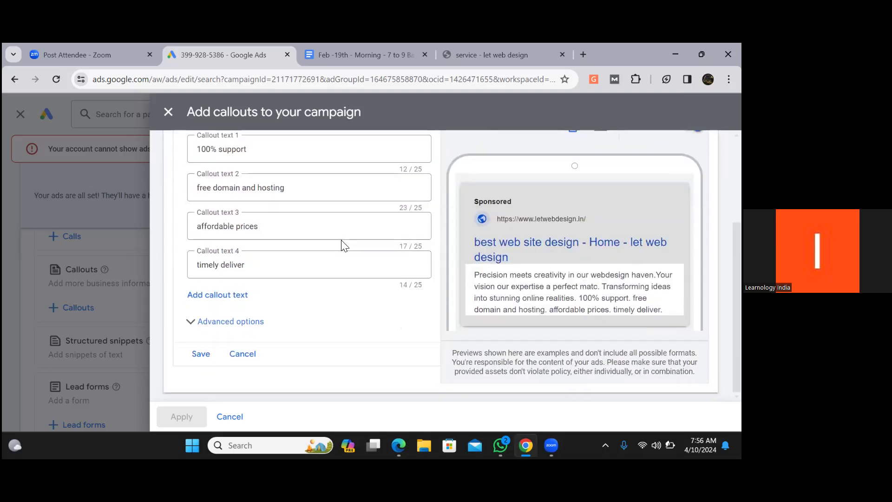
left_click(198, 355)
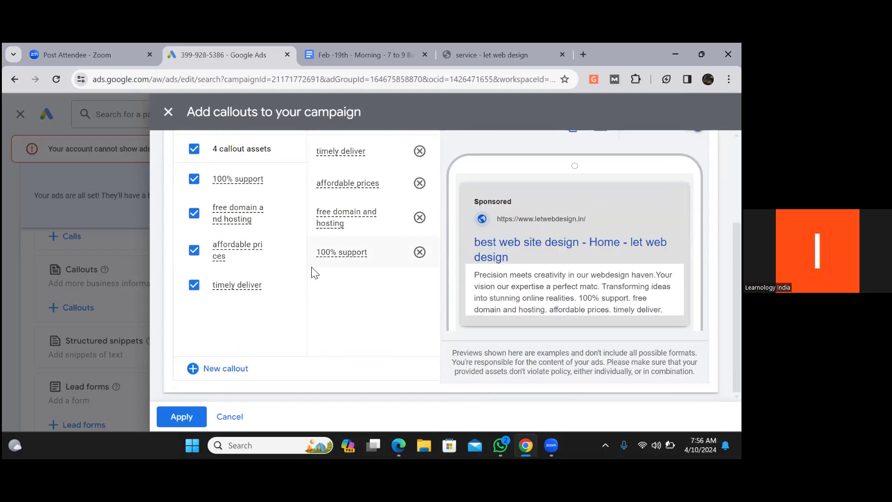
left_click(176, 418)
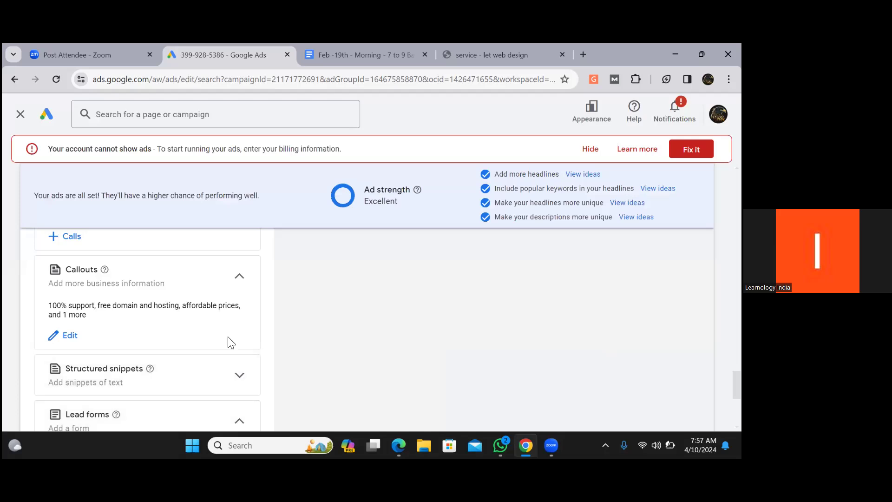
Start a call asset and set its country to Ukraine.
scroll(210, 302, "up", 1)
scroll(140, 328, "down", 4)
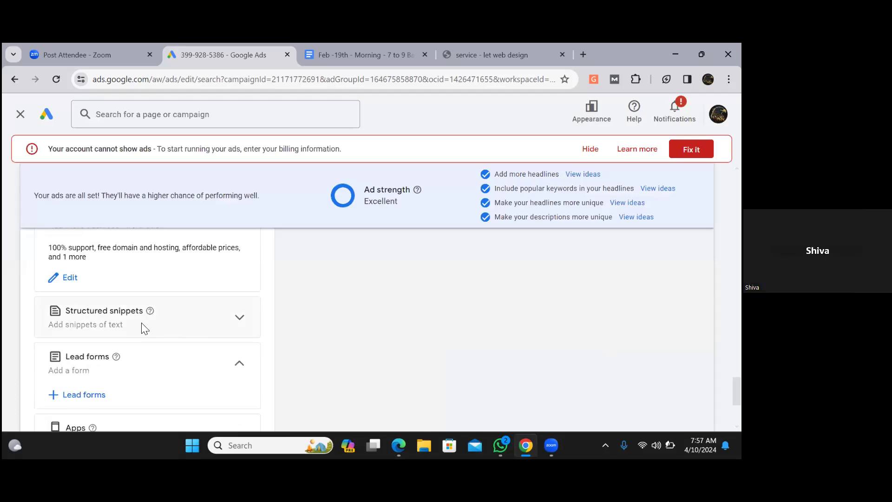
scroll(107, 330, "up", 2)
scroll(115, 361, "up", 2)
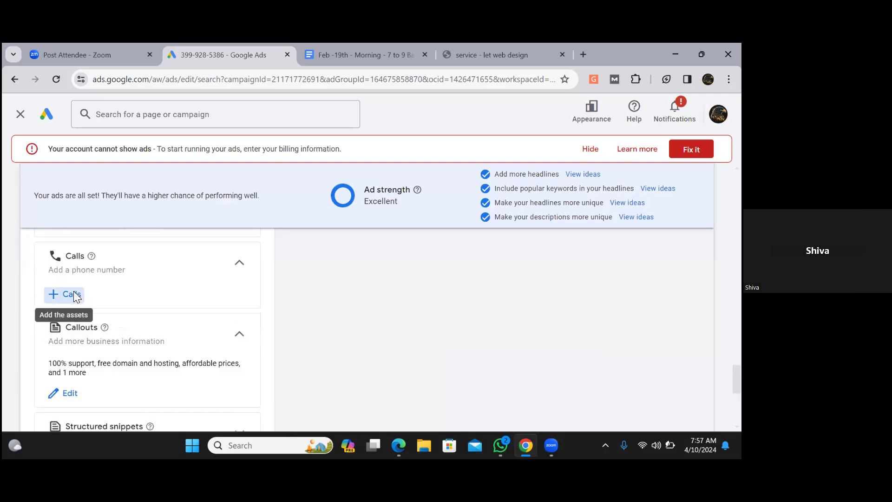
left_click(70, 293)
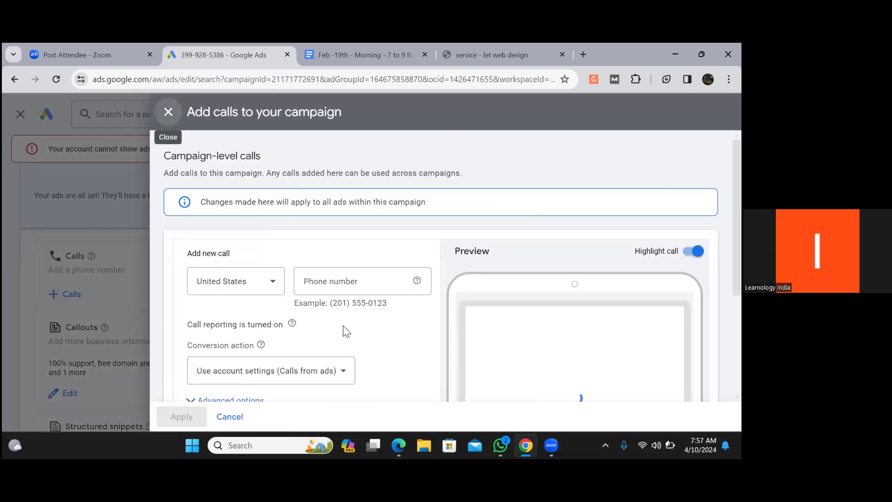
left_click(263, 287)
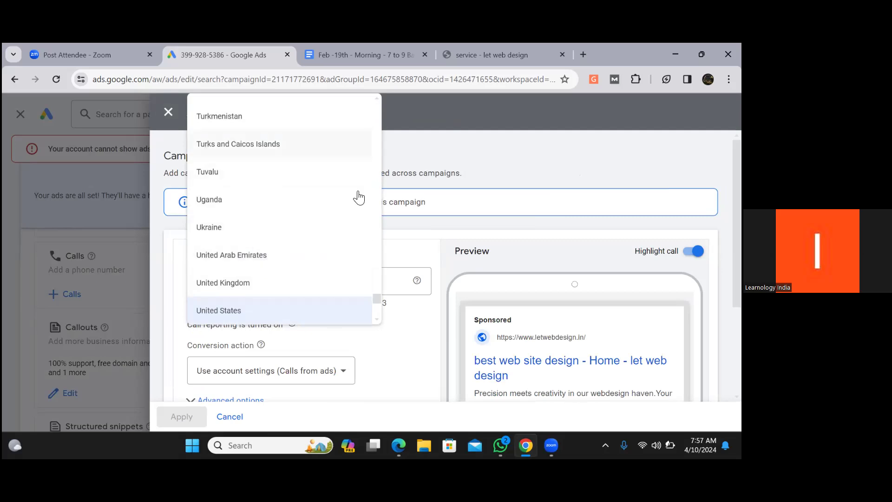
left_click_drag(313, 119, 337, 86)
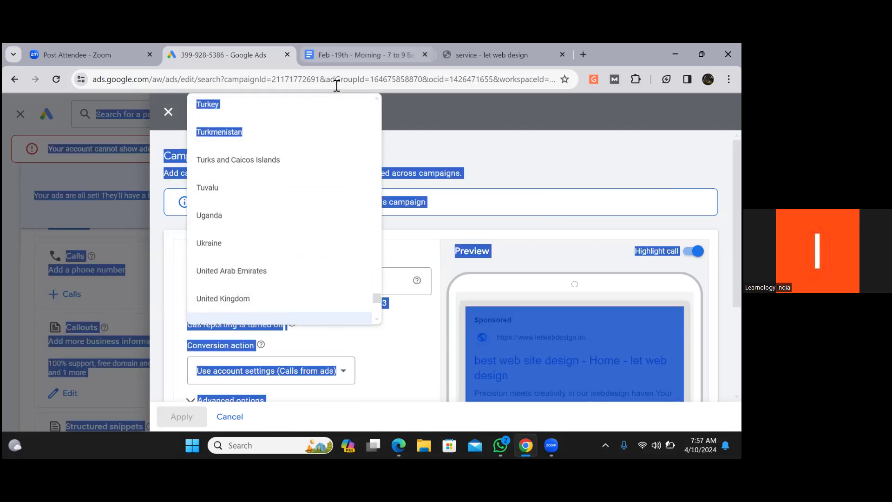
left_click(326, 242)
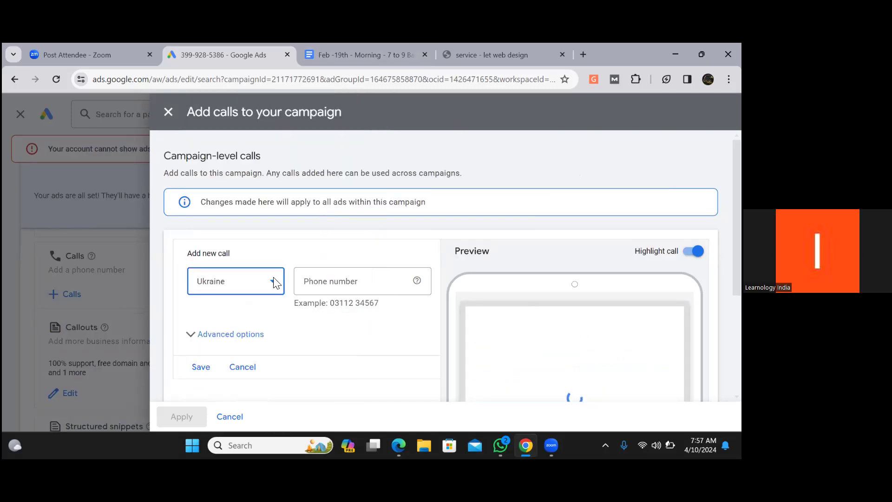
Enter the business phone number, keeping Ukraine as the country.
left_click(320, 278)
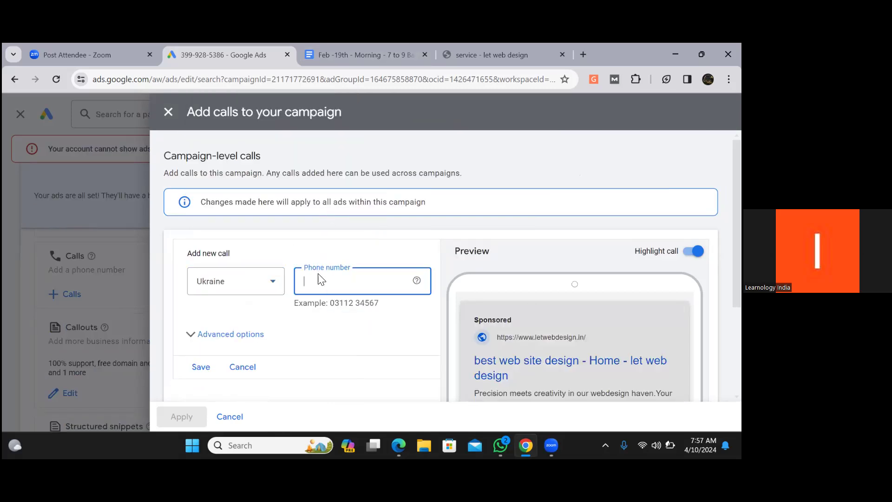
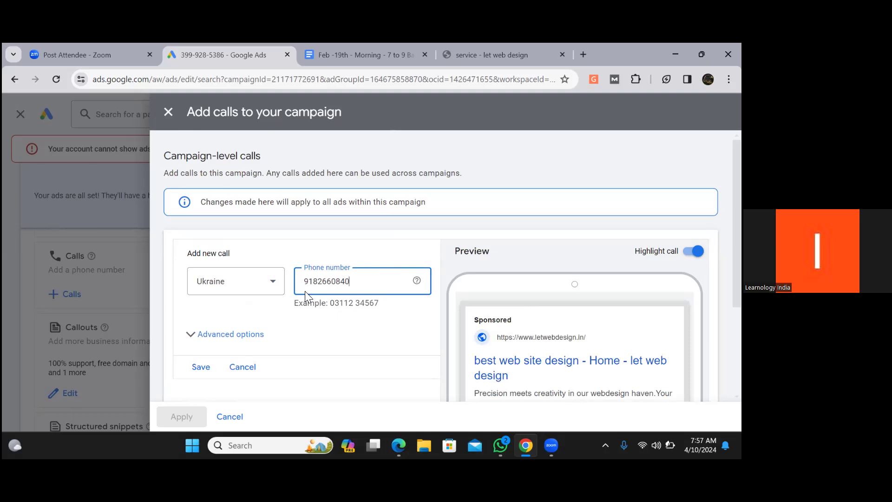
left_click(275, 285)
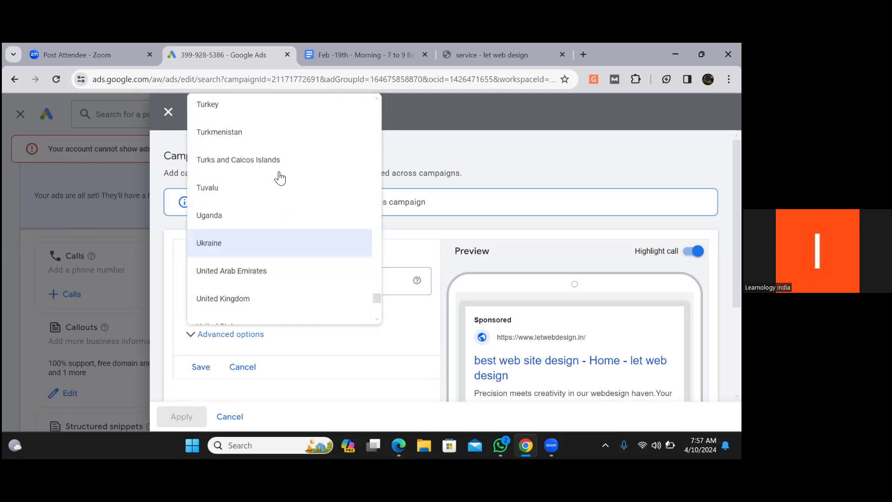
left_click(539, 170)
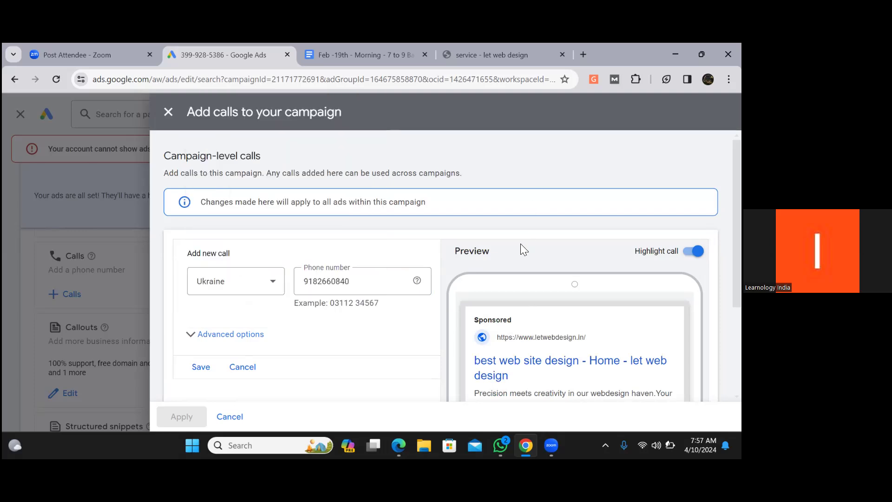
scroll(521, 243, "down", 3)
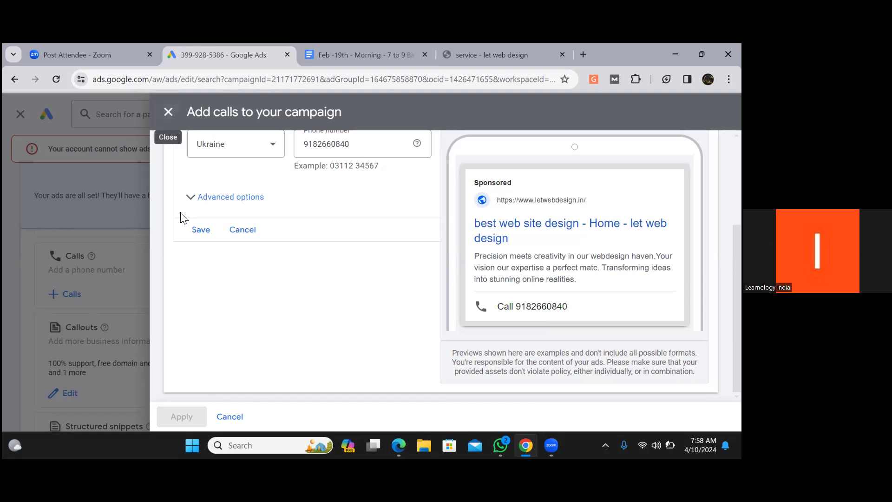
Attempt to save the call asset, then switch its country to Turkey.
left_click(211, 231)
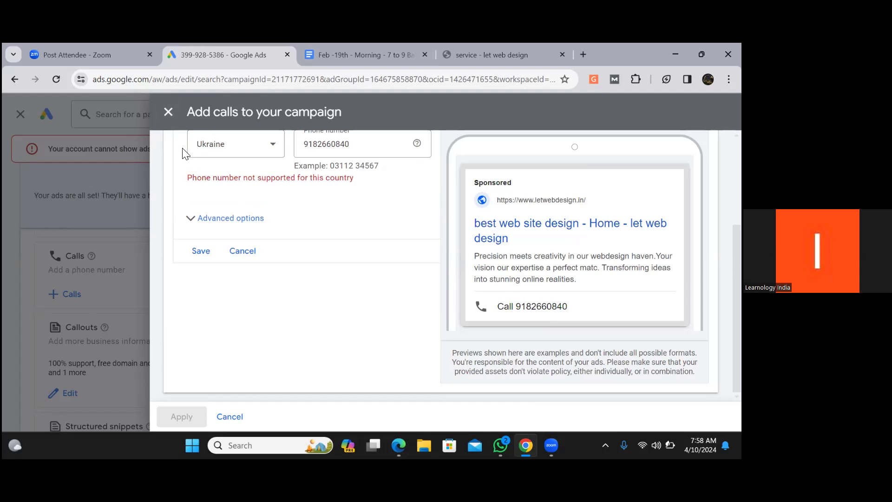
scroll(269, 214, "up", 3)
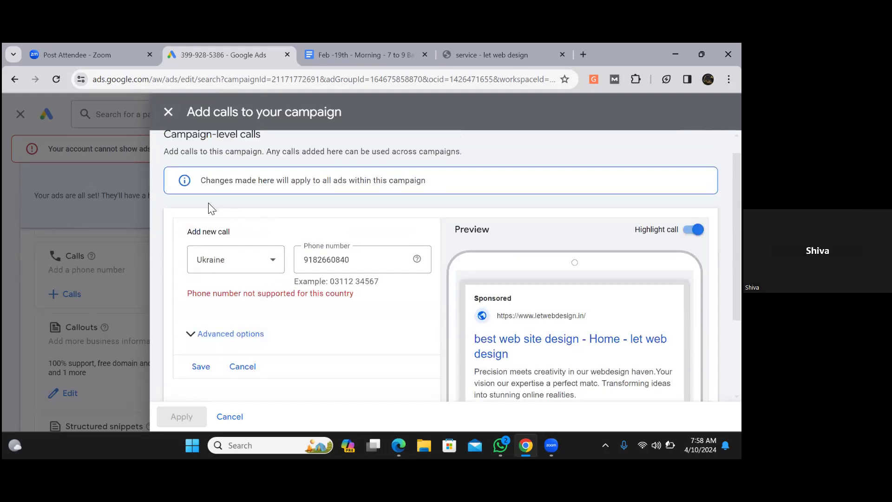
left_click(237, 260)
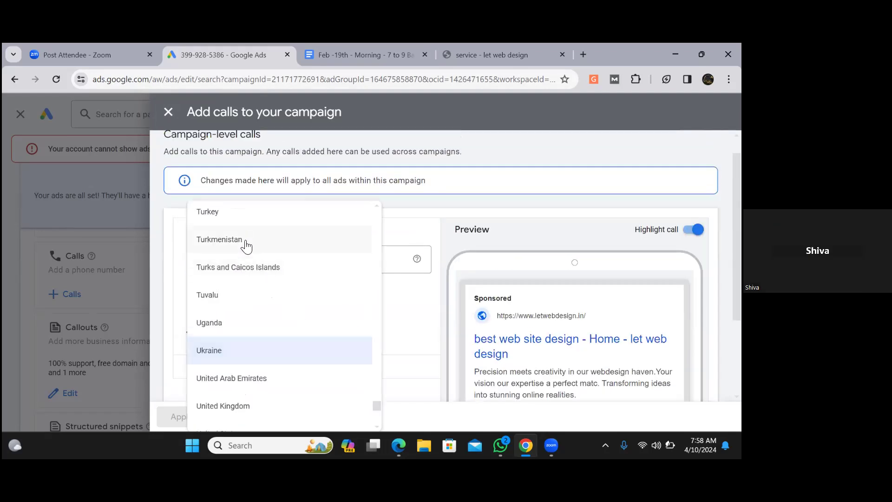
left_click(246, 216)
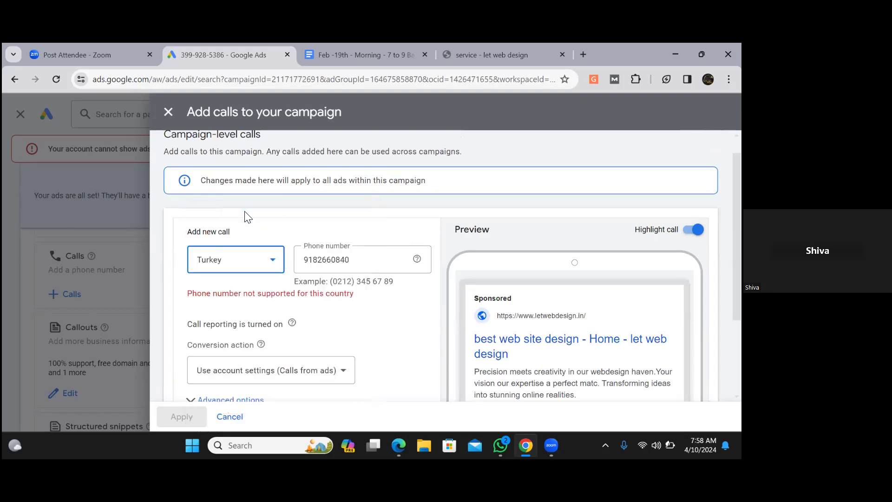
Change the call asset's country to India.
left_click(279, 269)
scroll(291, 272, "down", 5)
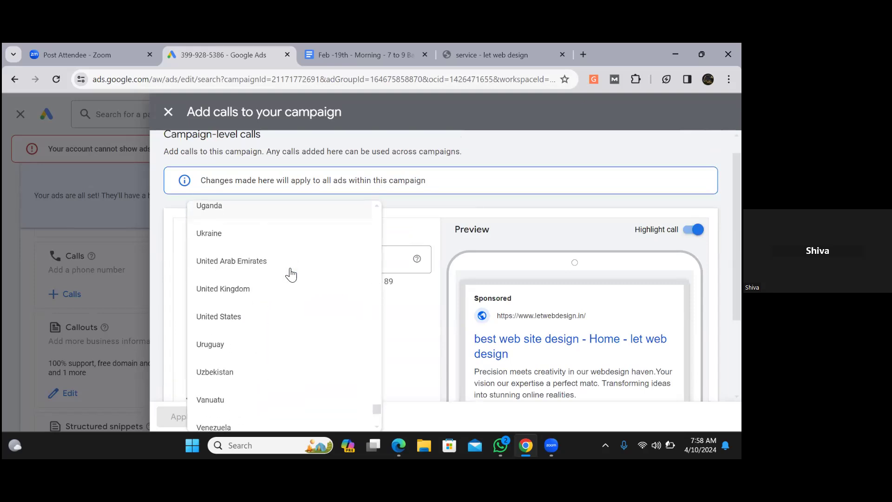
scroll(291, 274, "down", 3)
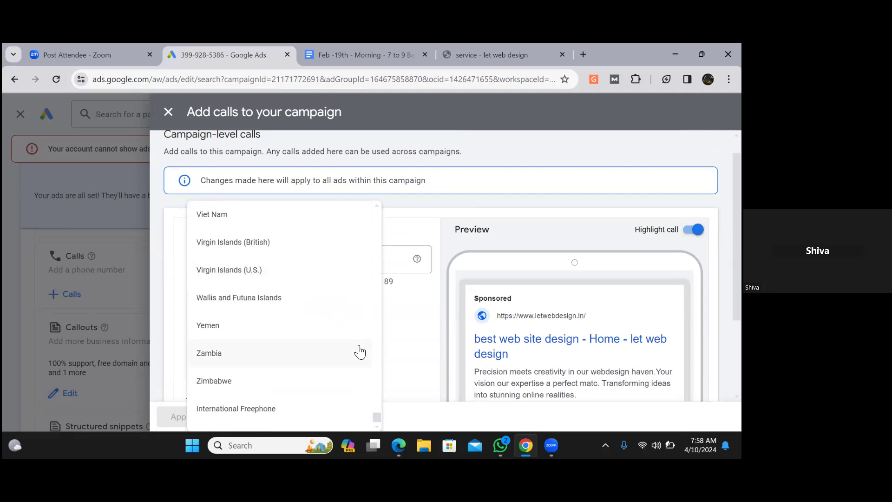
scroll(359, 352, "up", 2)
scroll(359, 352, "up", 5)
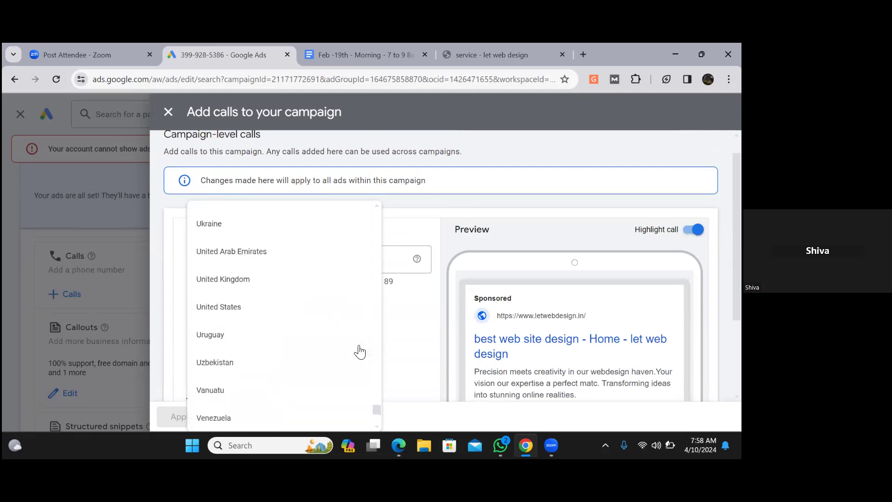
scroll(359, 352, "up", 5)
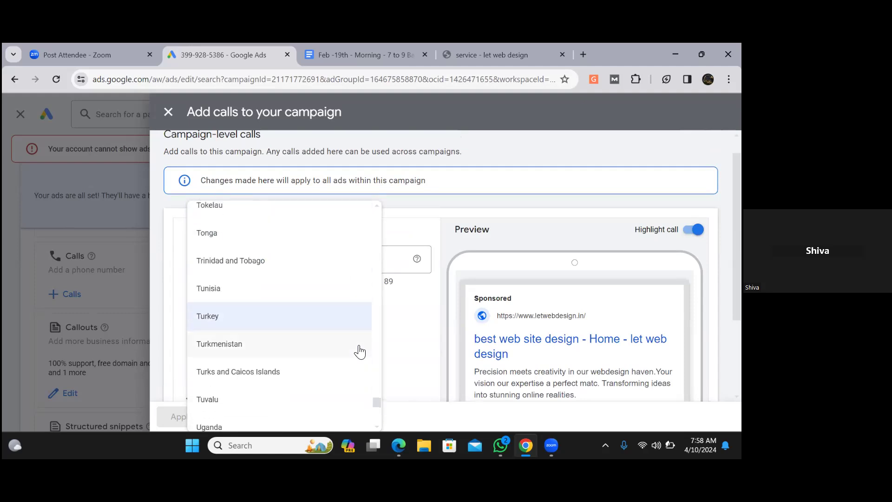
scroll(359, 352, "up", 5)
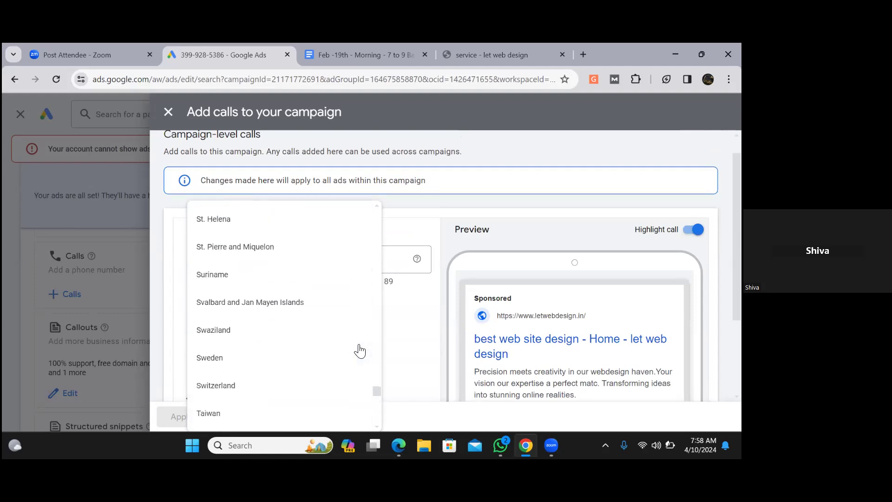
scroll(359, 351, "up", 4)
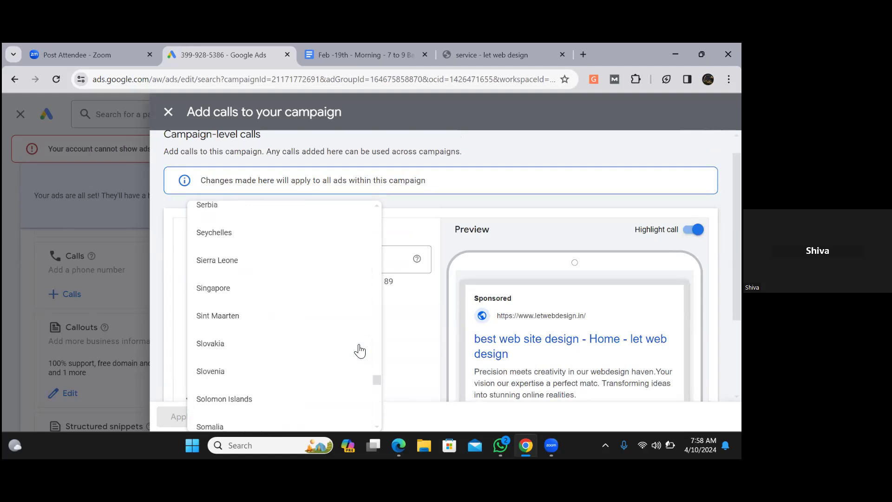
scroll(360, 352, "up", 2)
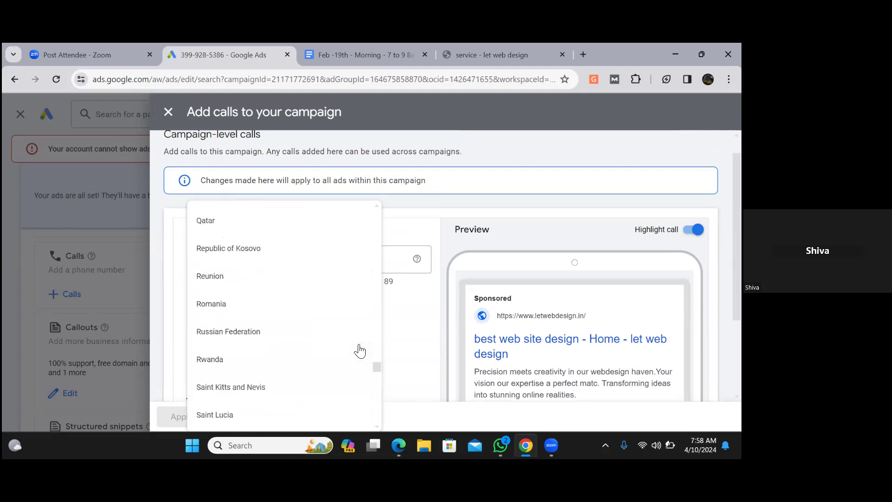
scroll(360, 351, "up", 8)
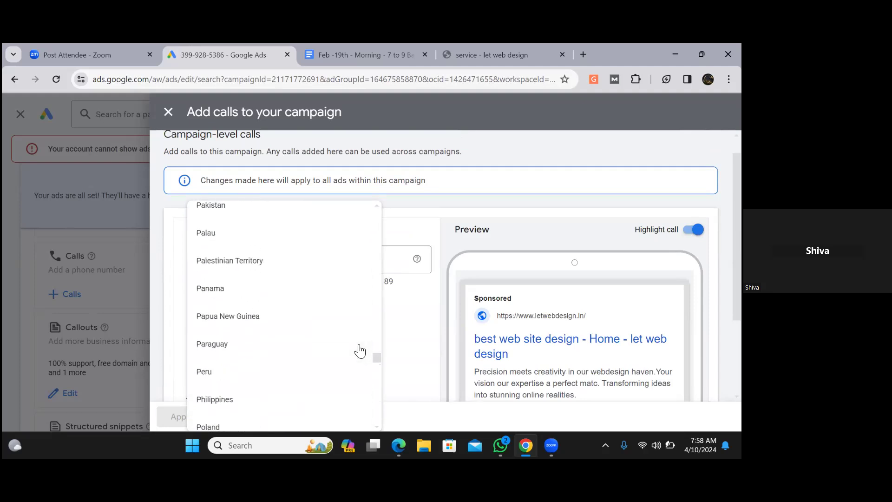
scroll(360, 351, "up", 10)
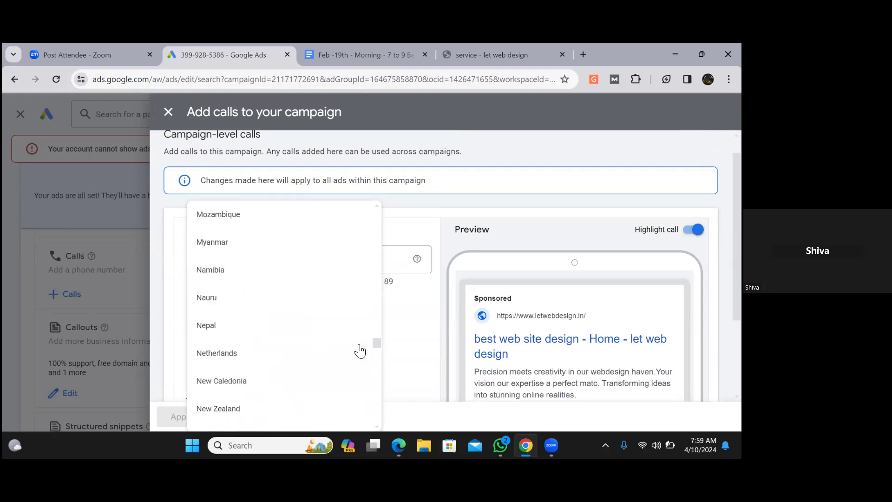
scroll(359, 351, "up", 5)
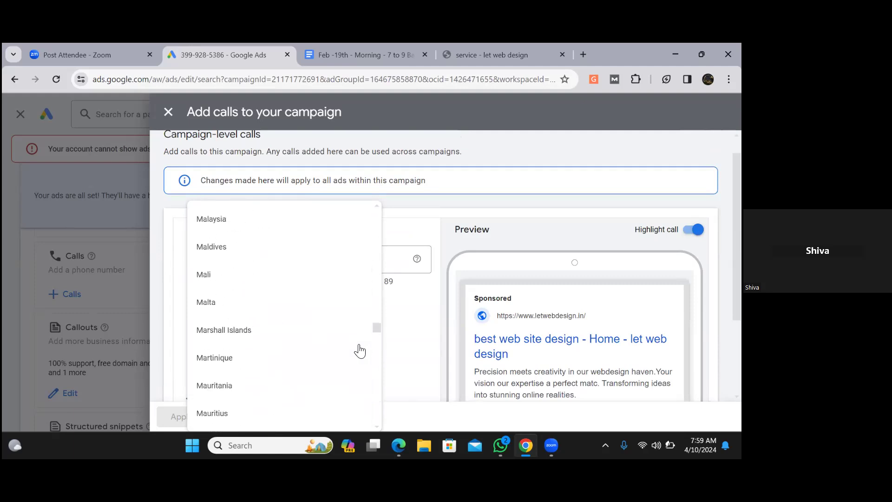
scroll(360, 351, "up", 5)
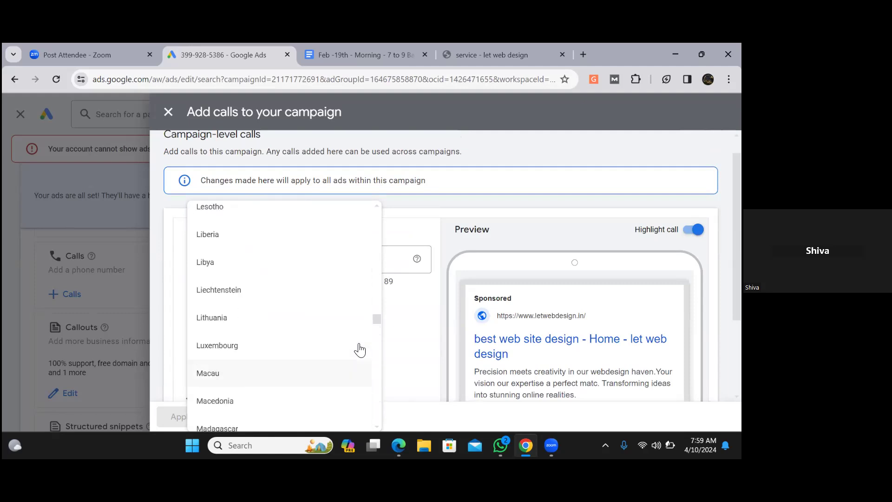
scroll(359, 351, "up", 5)
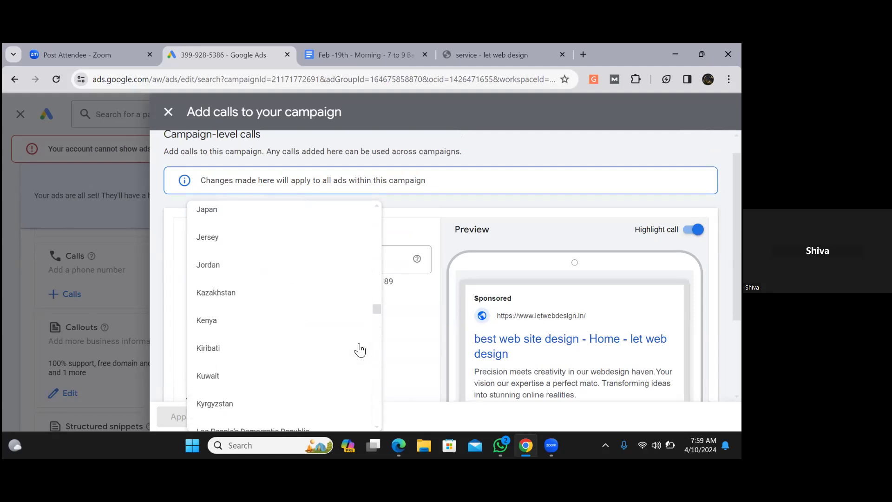
scroll(359, 351, "up", 1)
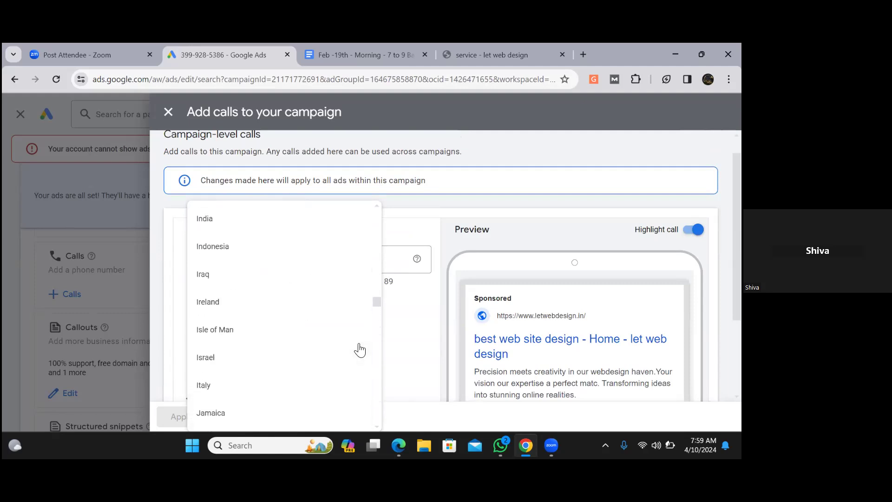
left_click(213, 220)
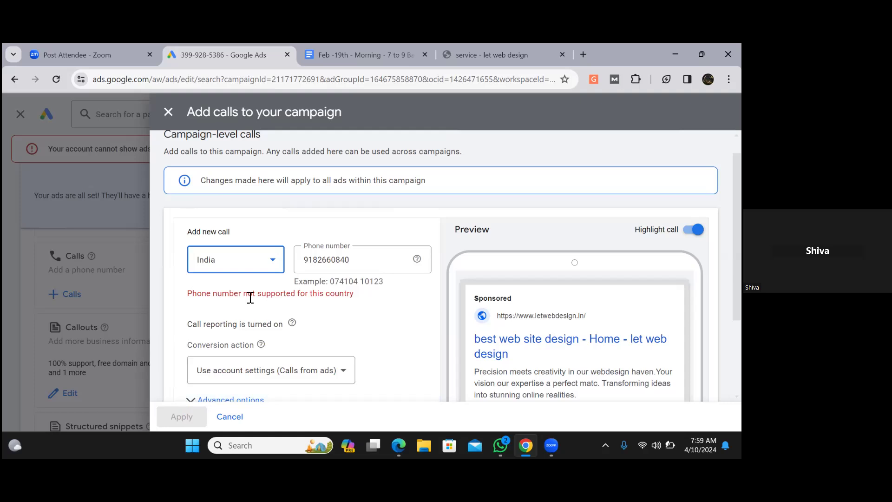
scroll(250, 297, "down", 1)
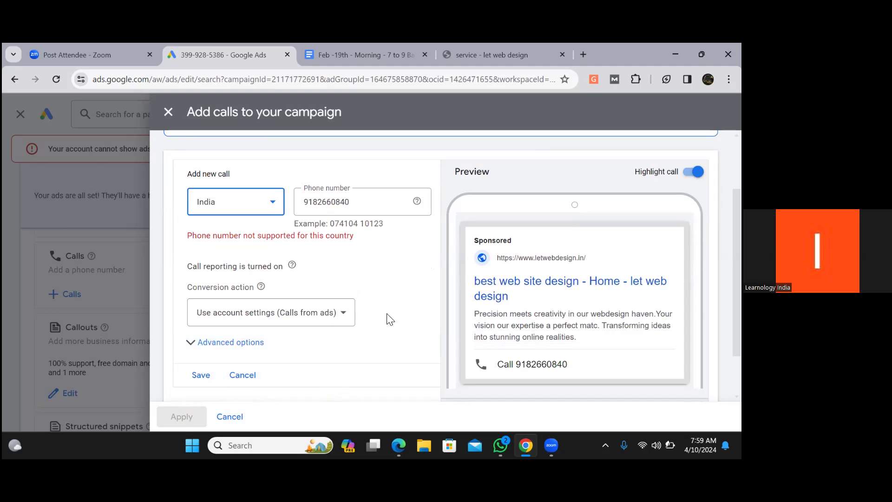
Replace the phone number with the corrected business number, then save and apply the call asset.
left_click(361, 204)
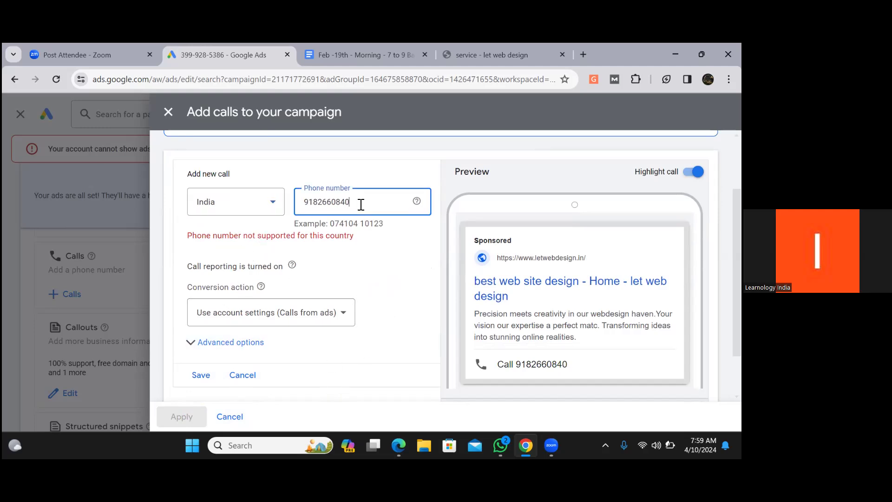
left_click_drag(363, 204, 239, 231)
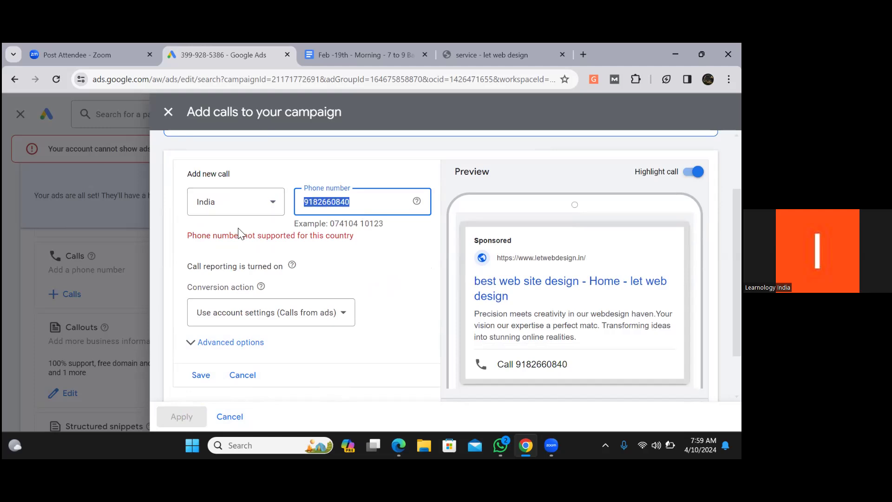
key("BackSpace")
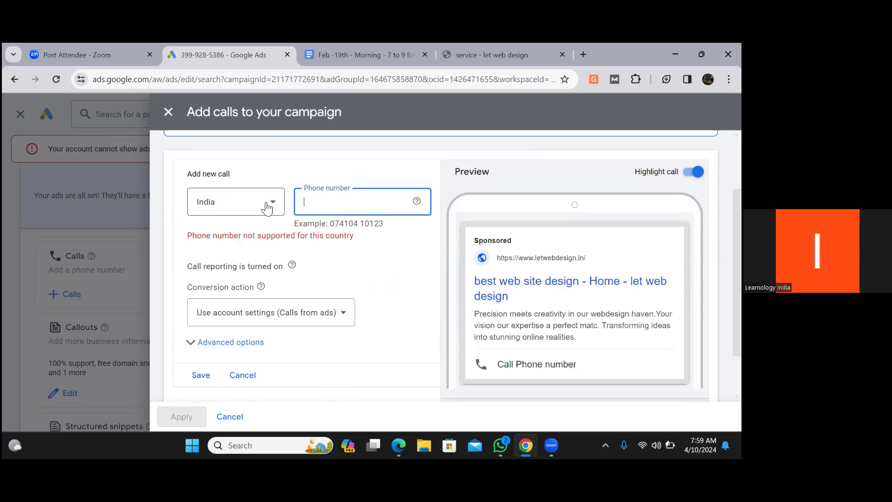
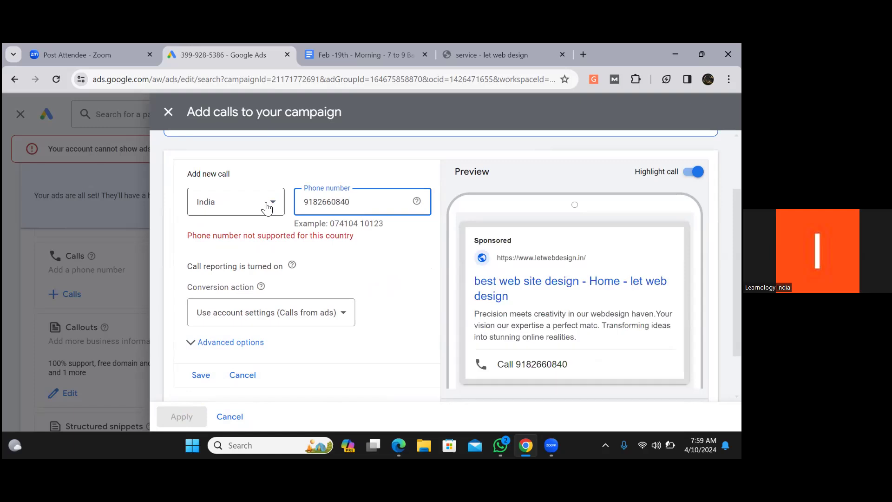
left_click(200, 375)
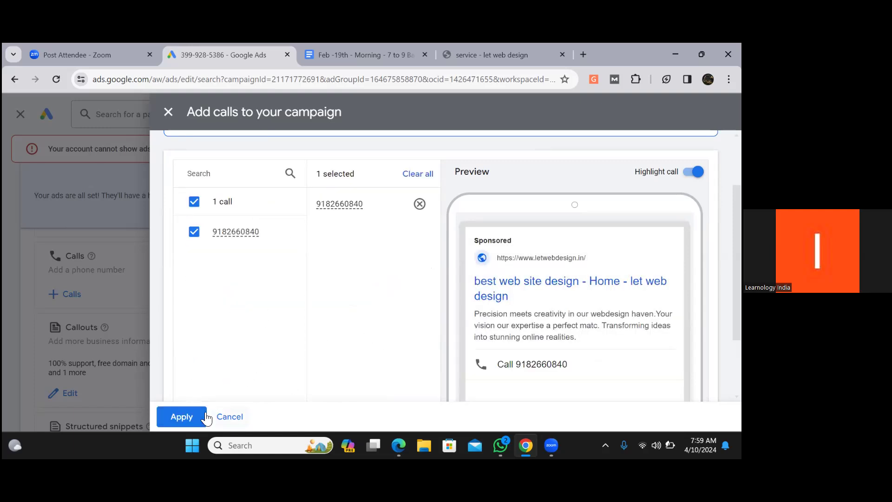
left_click(188, 418)
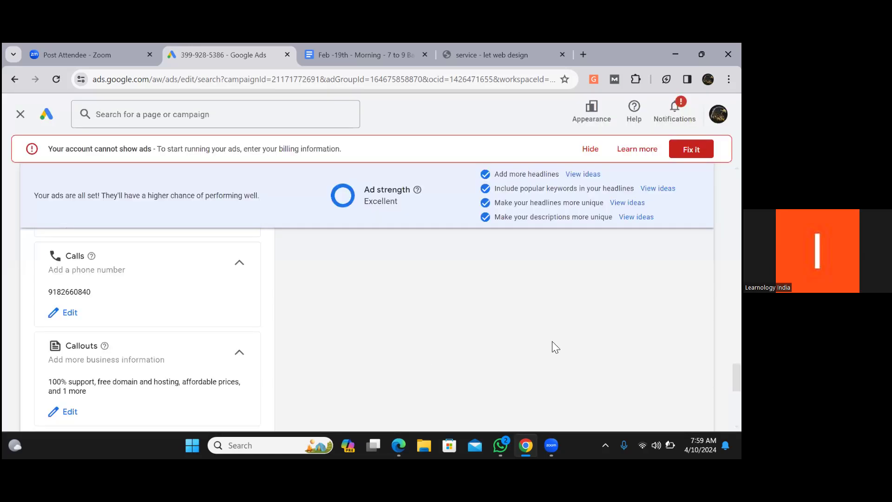
Review the ad preview and expand the Prices card under More asset types.
scroll(588, 324, "up", 10)
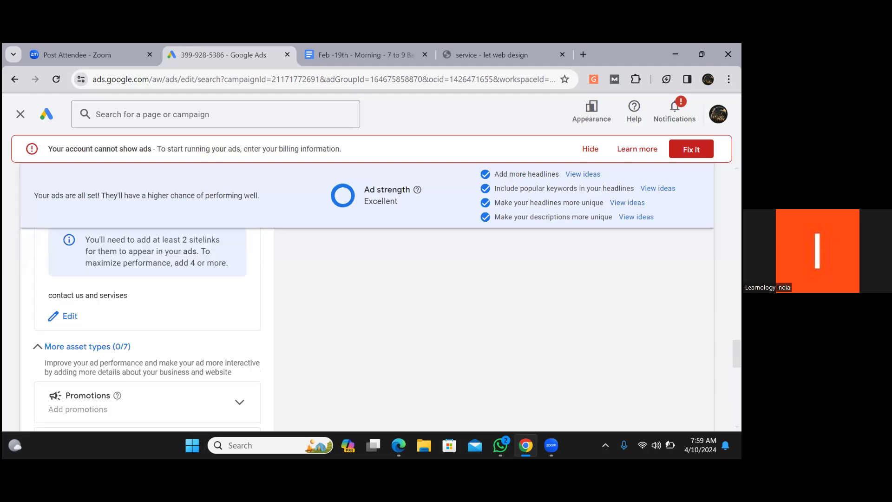
scroll(367, 326, "up", 15)
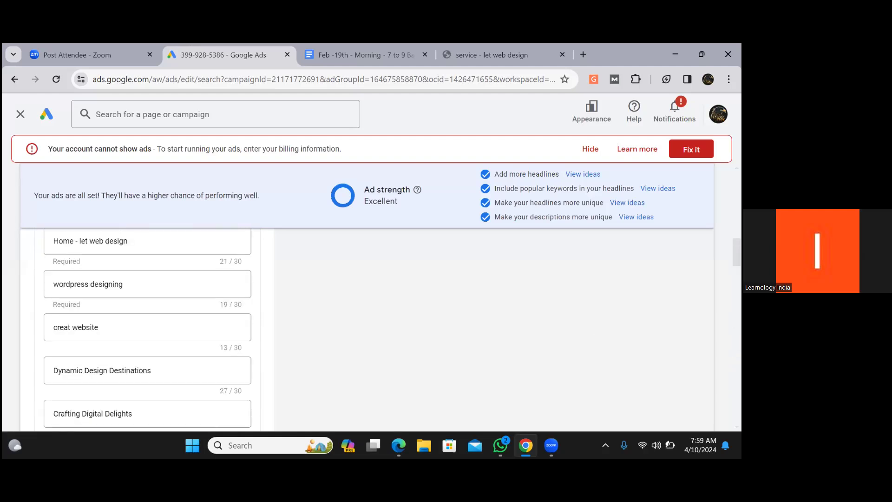
scroll(367, 326, "up", 1)
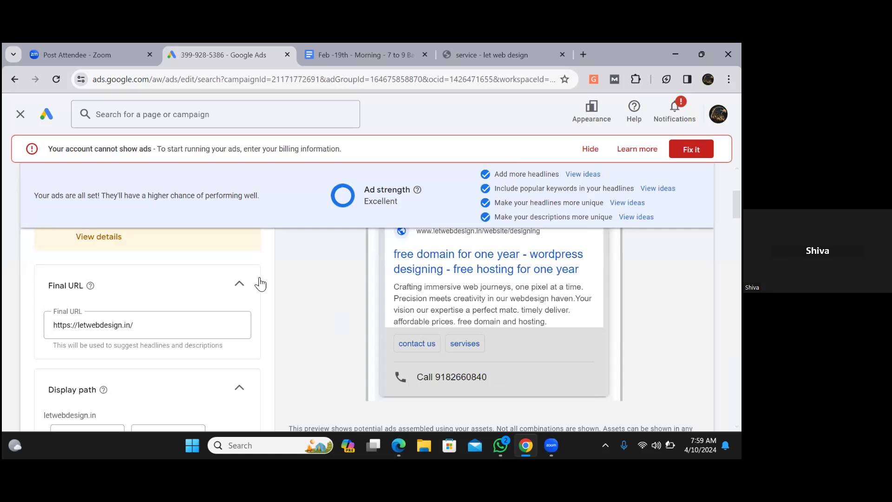
scroll(339, 325, "down", 5)
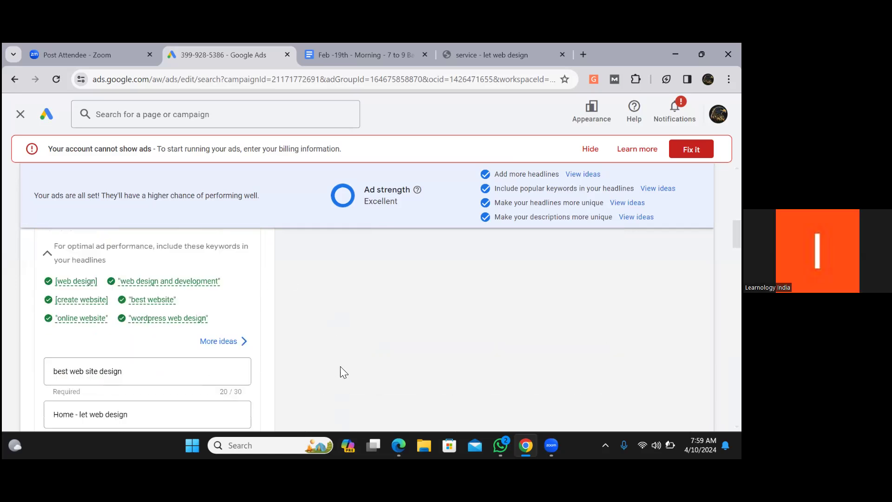
scroll(341, 371, "down", 10)
scroll(172, 329, "down", 15)
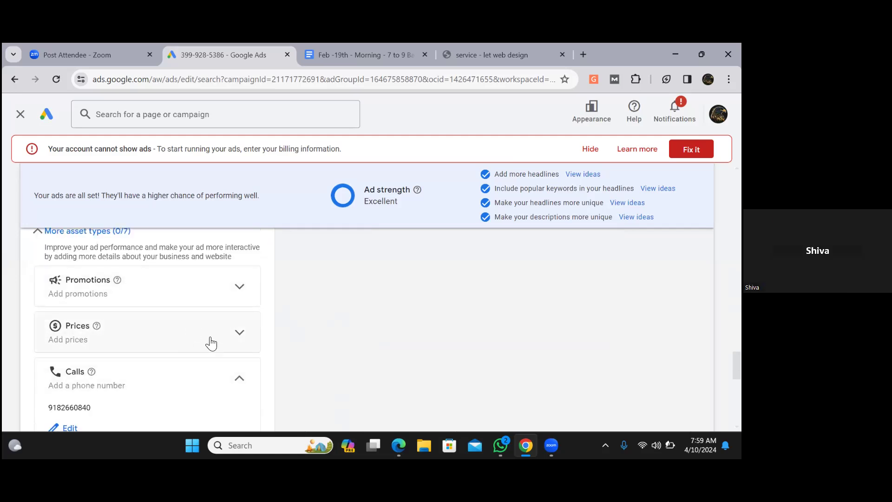
left_click(238, 339)
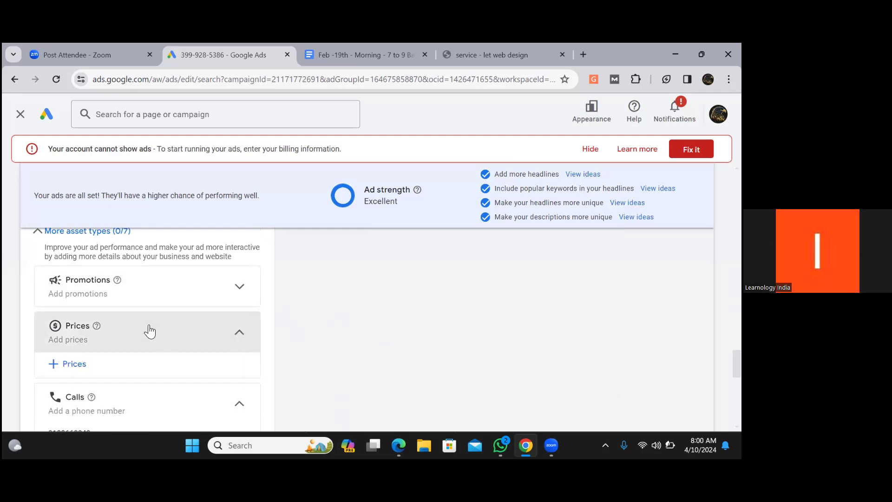
Start a price asset with INR as its currency.
left_click(70, 367)
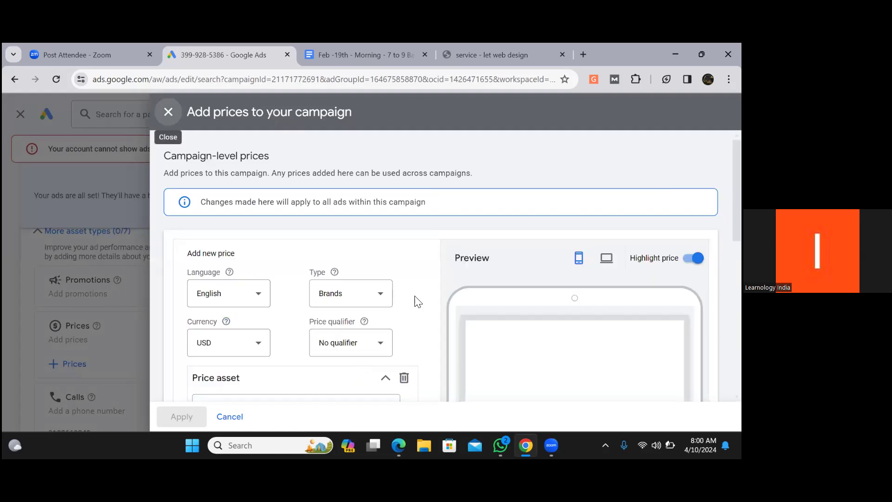
scroll(361, 298, "down", 2)
left_click(237, 232)
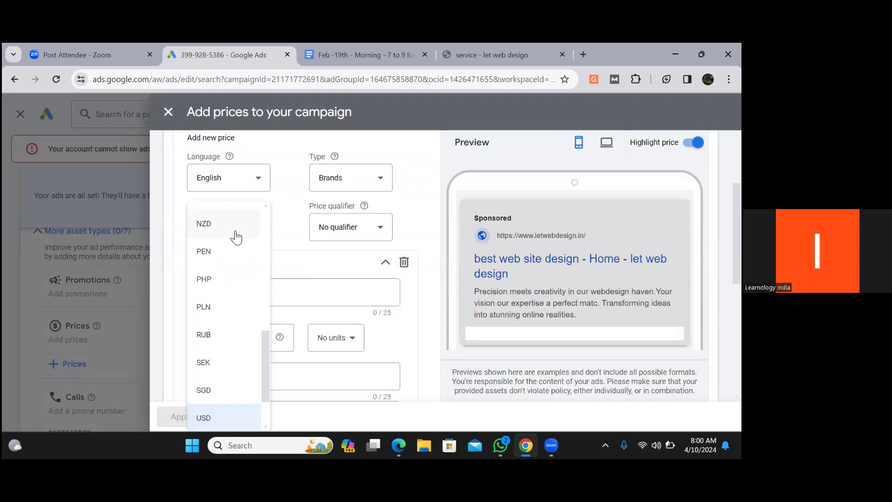
scroll(237, 237, "up", 2)
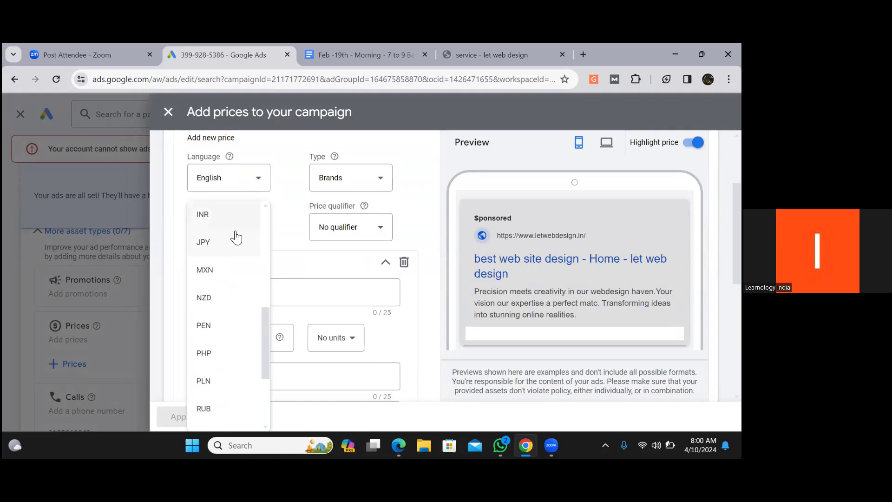
left_click(209, 215)
Enter the 'Website Designing' header with a price of ₹9,999.
left_click(258, 304)
type("Website e")
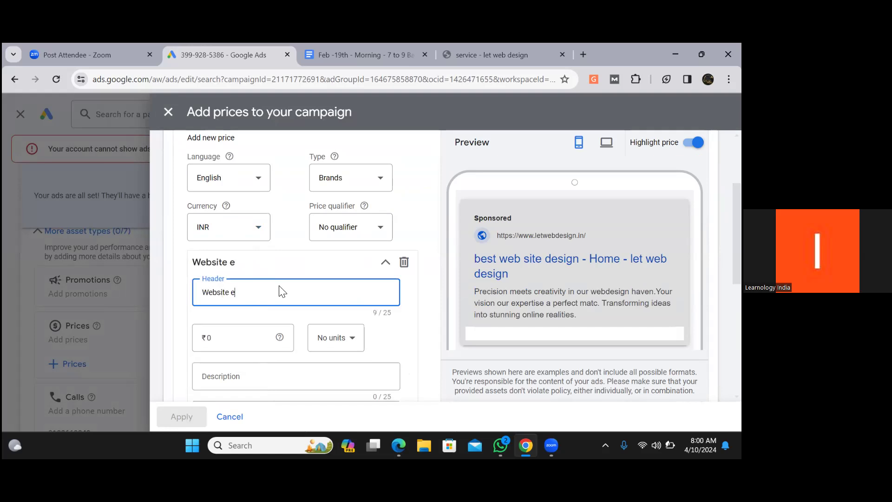
type("Des")
key("BackSpace")
key("BackSpace")
key("BackSpace")
key("BackSpace")
key("BackSpace")
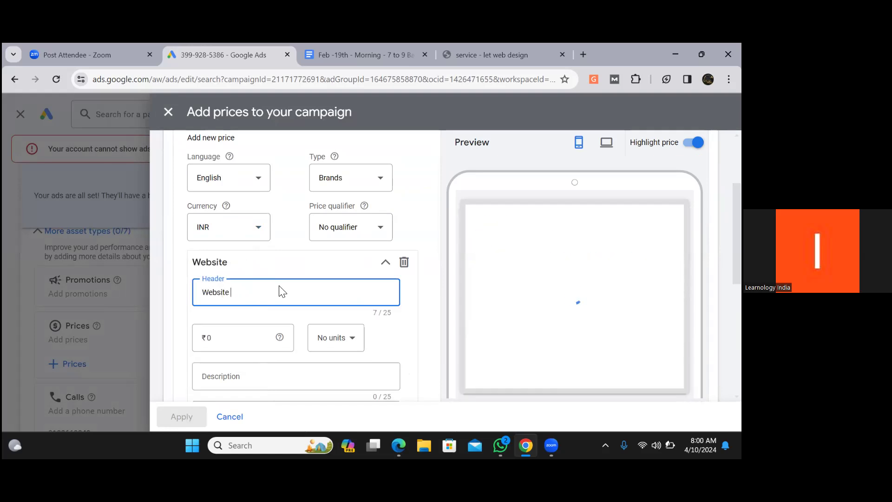
type("Designing")
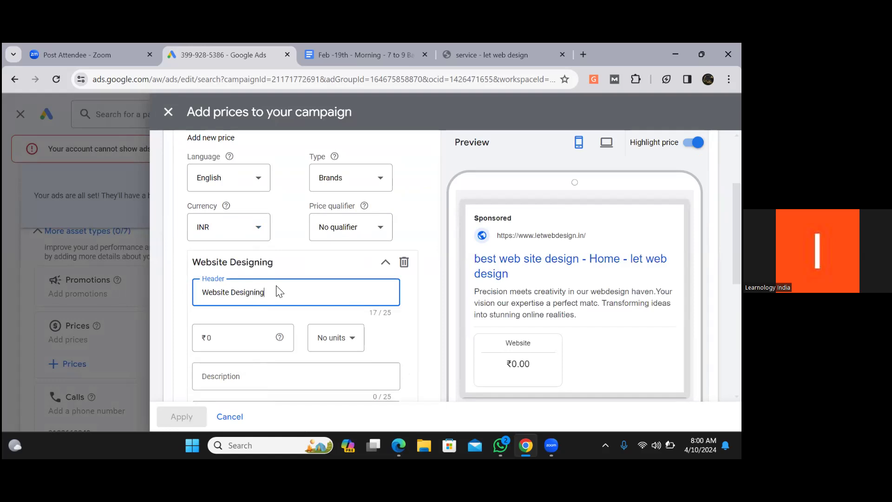
left_click(224, 342)
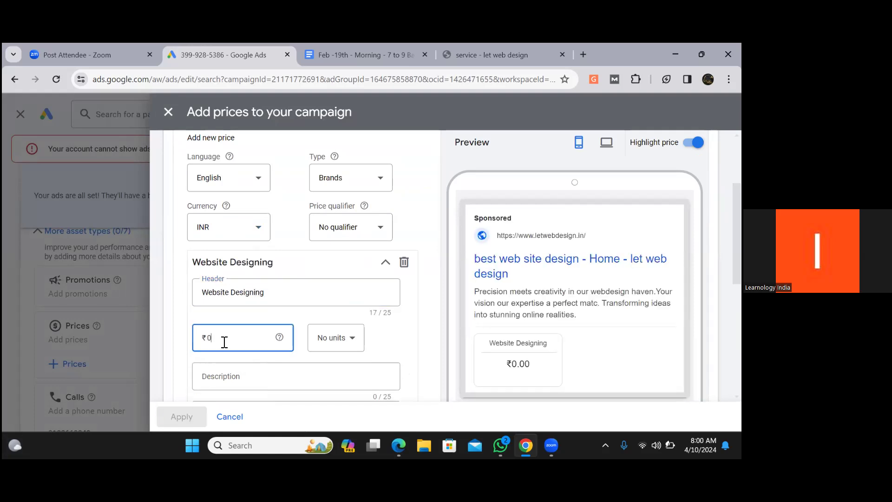
key("BackSpace")
type("9,999")
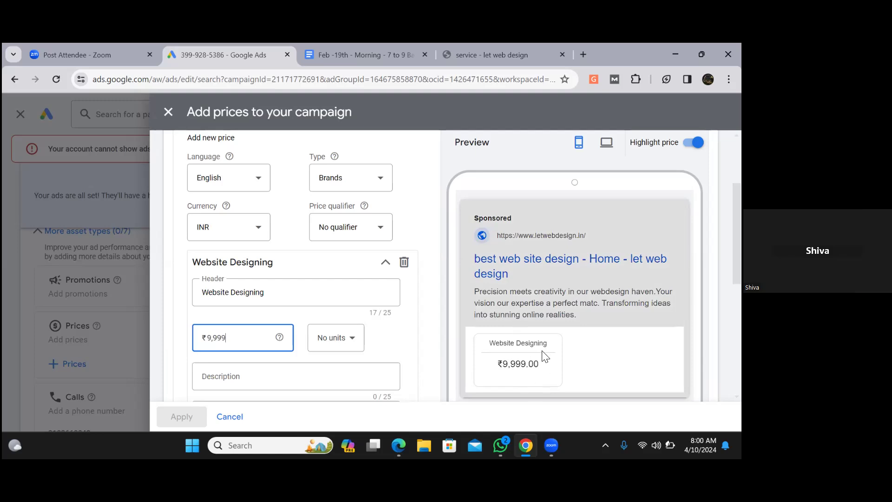
Bill the price per year and describe it as 'Get your website ready'.
scroll(286, 312, "down", 3)
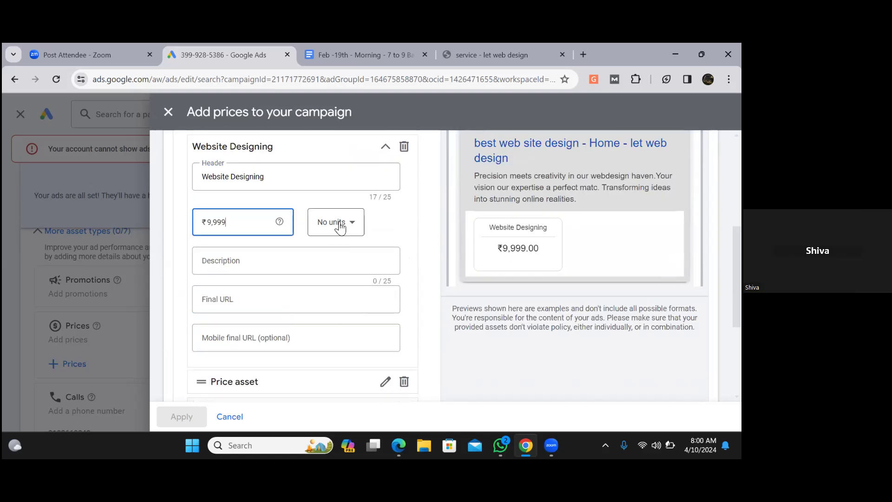
left_click(338, 226)
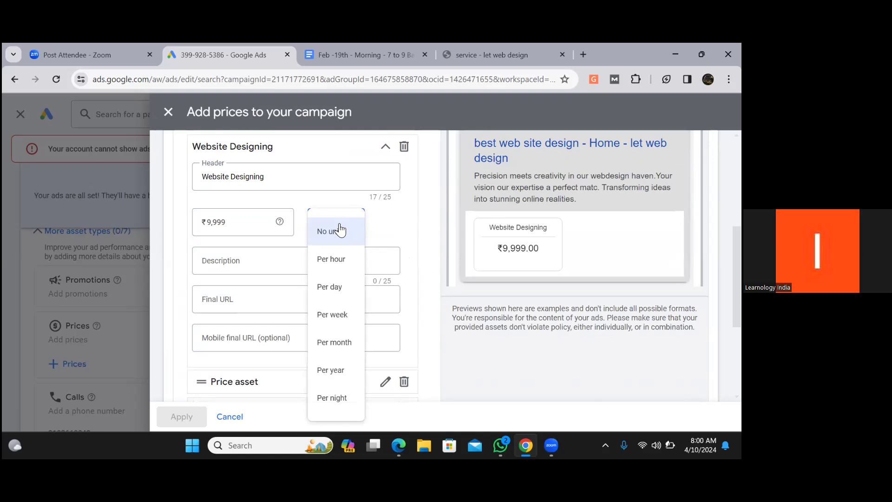
left_click(319, 377)
left_click(227, 270)
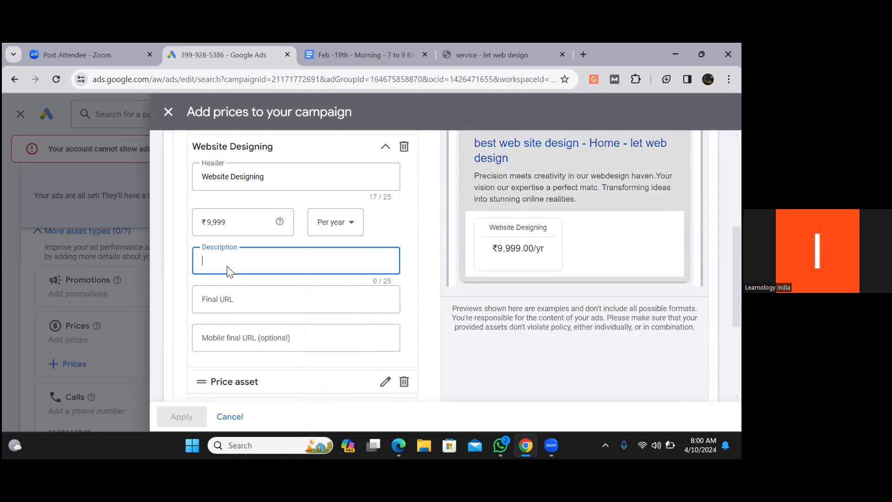
type("Web")
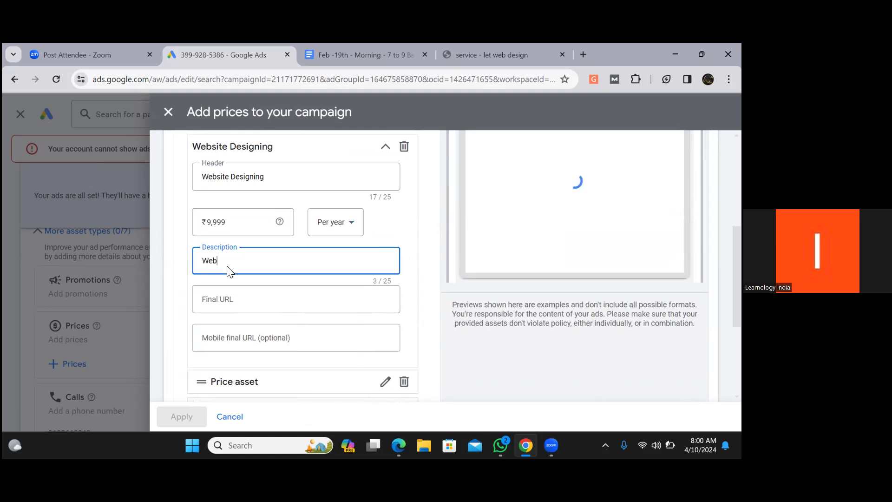
type("site designing c")
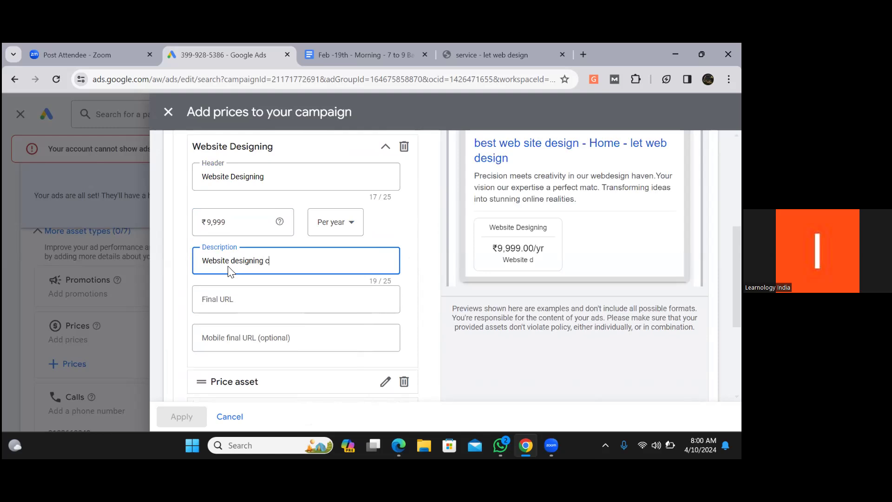
type("an be provid")
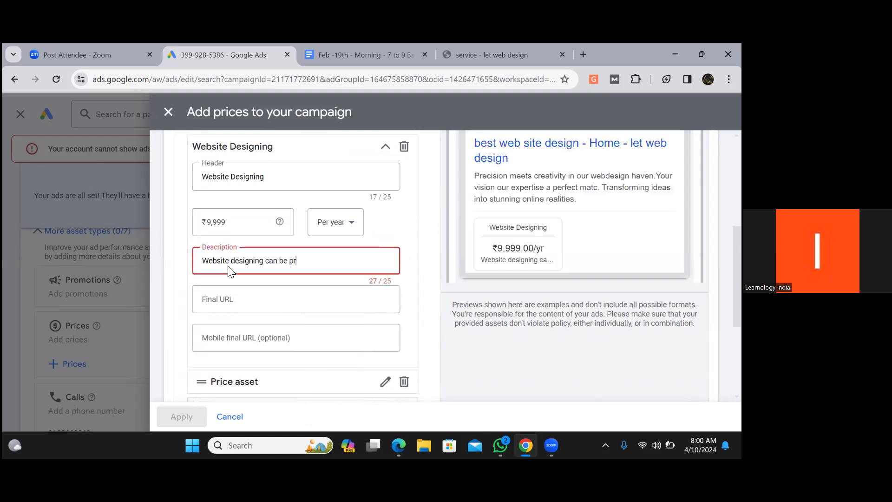
key("BackSpace")
key("BackSpace")
key("BackSpace")
key("BackSpace")
key("BackSpace")
key("BackSpace")
key("BackSpace")
key("BackSpace")
key("BackSpace")
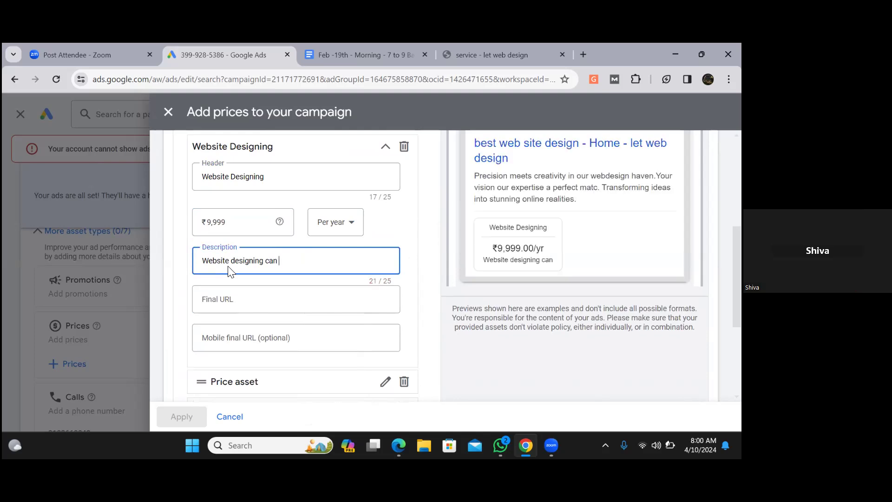
key("ctrl+a")
key("BackSpace")
type("Get your")
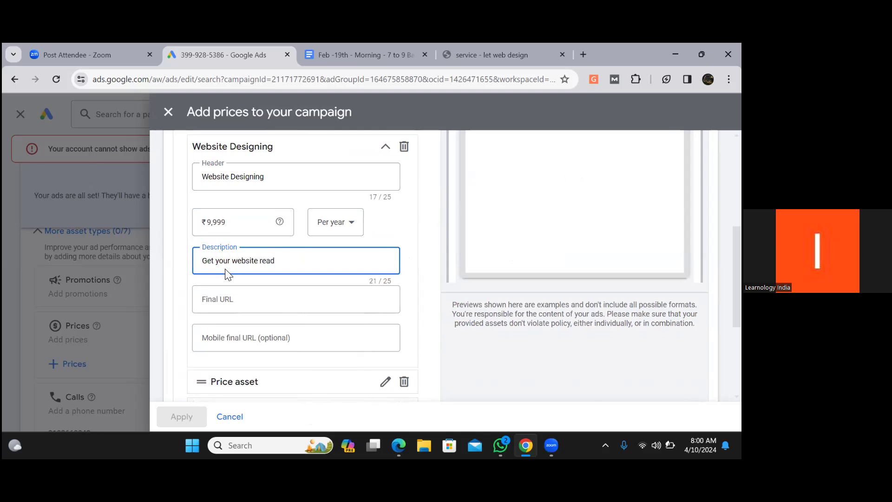
type("y")
left_click(222, 299)
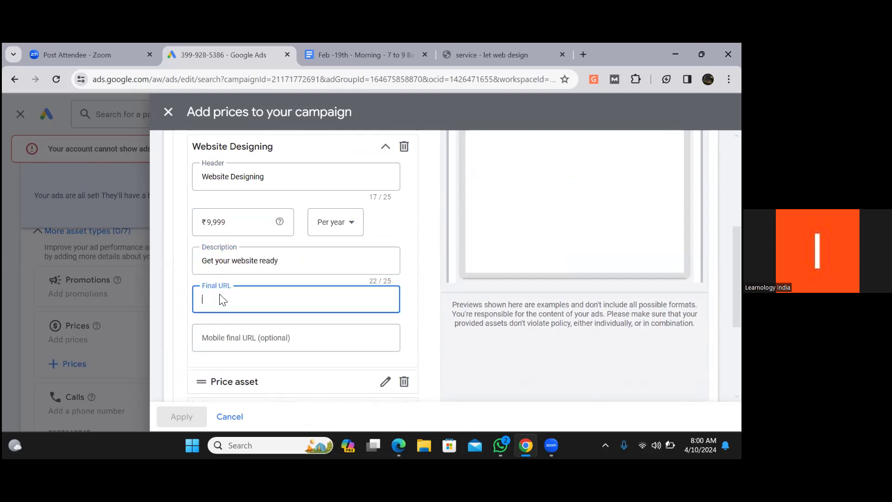
left_click(499, 60)
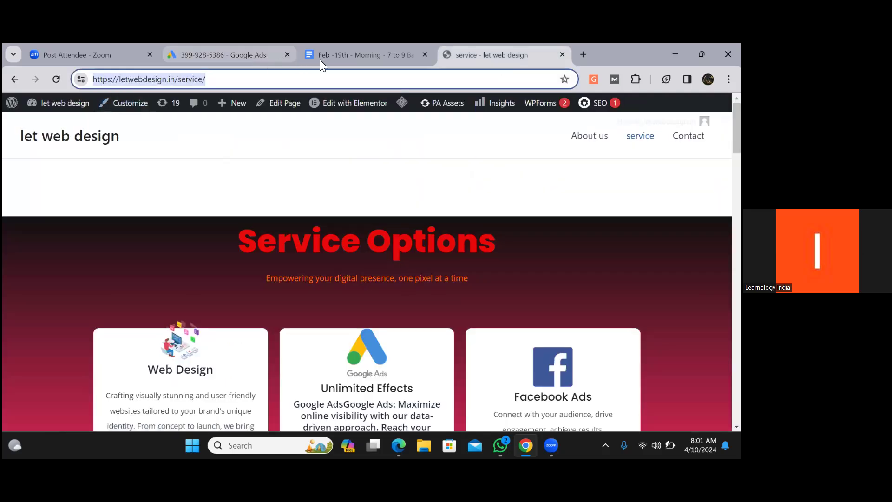
left_click(221, 55)
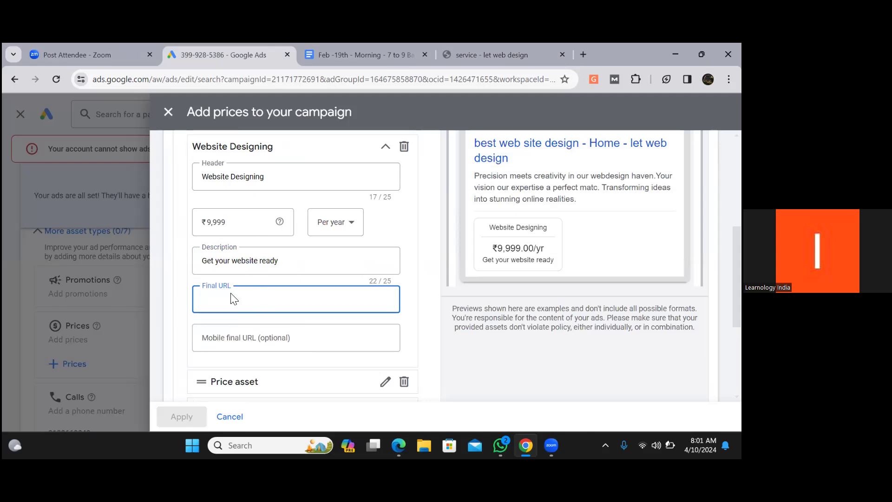
type("https://letwebdesign.in/service/")
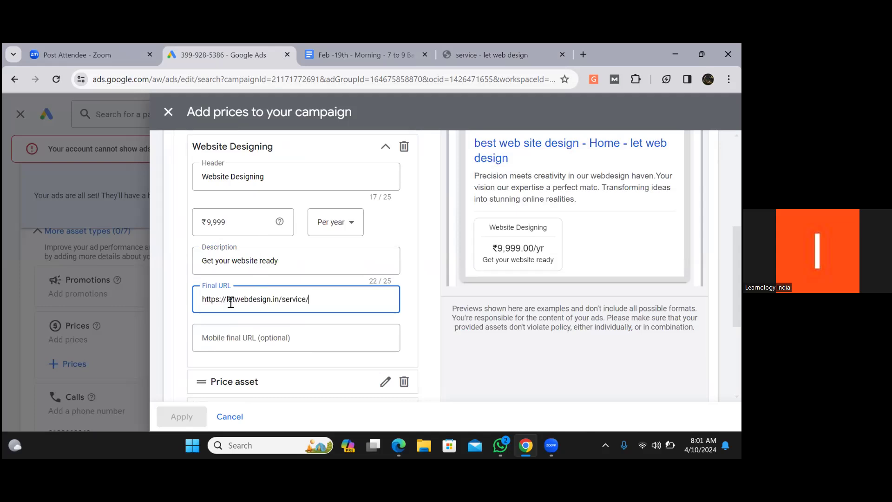
scroll(525, 371, "down", 4)
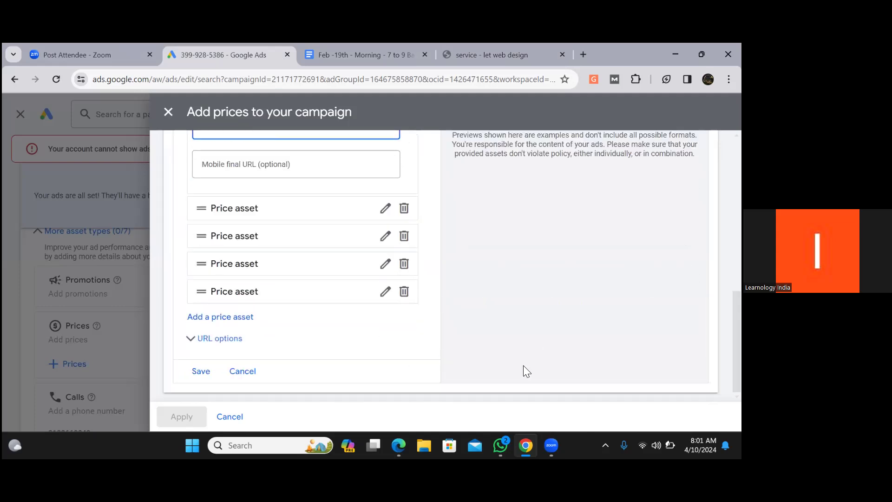
left_click(200, 372)
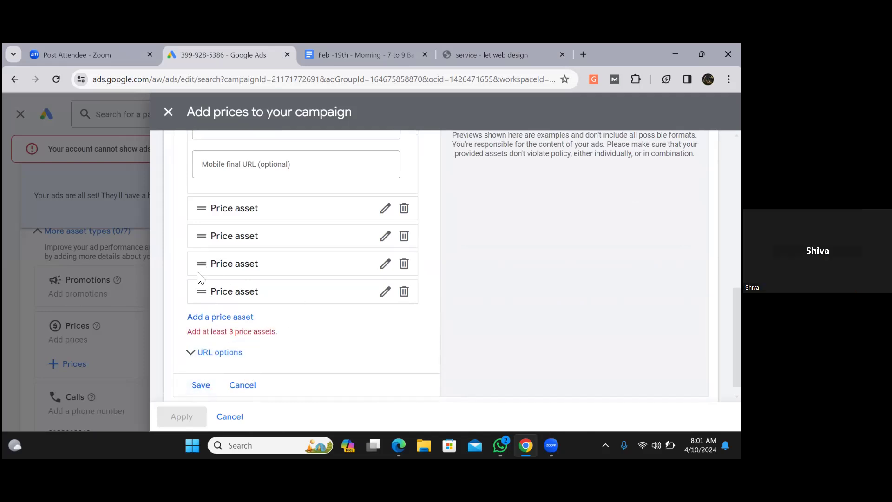
scroll(229, 257, "up", 5)
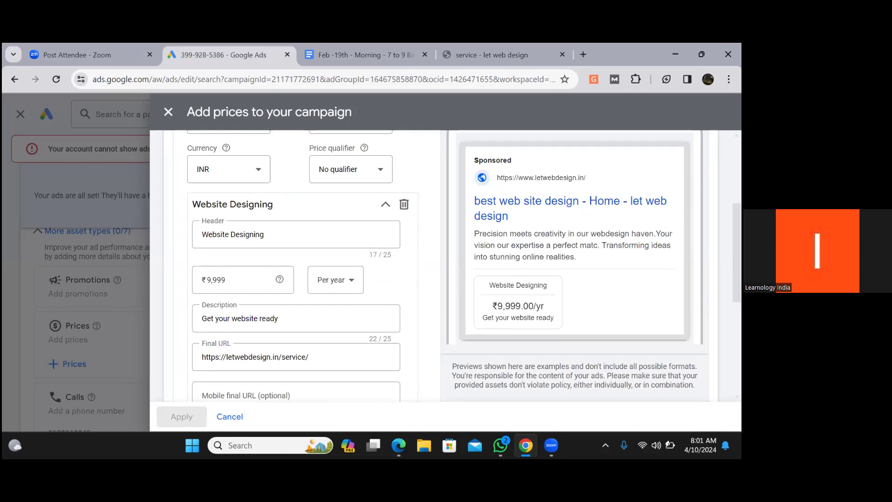
scroll(223, 409, "down", 5)
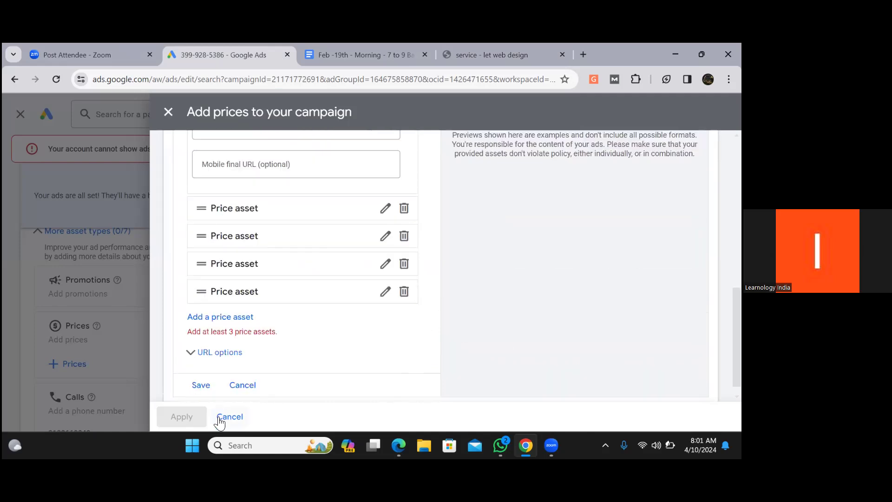
Discard the unfinished price assets and save the search ad with its call and callout assets.
left_click(226, 415)
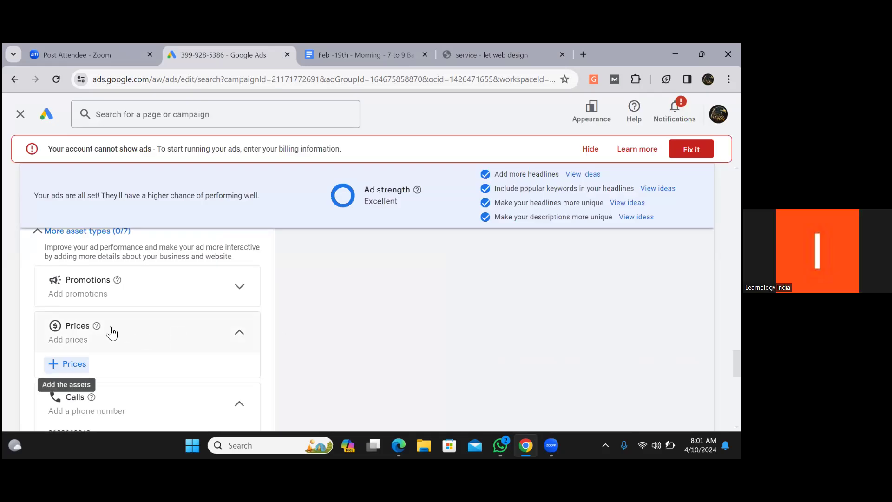
scroll(114, 311, "down", 4)
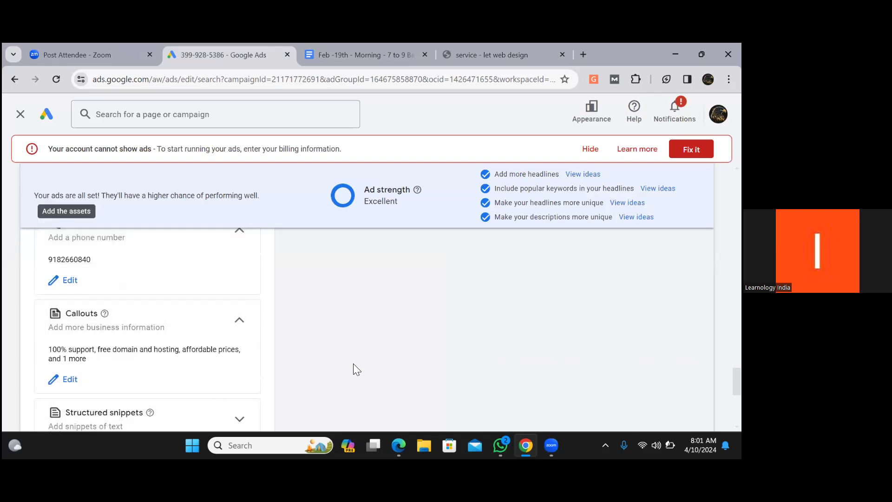
scroll(325, 331, "down", 4)
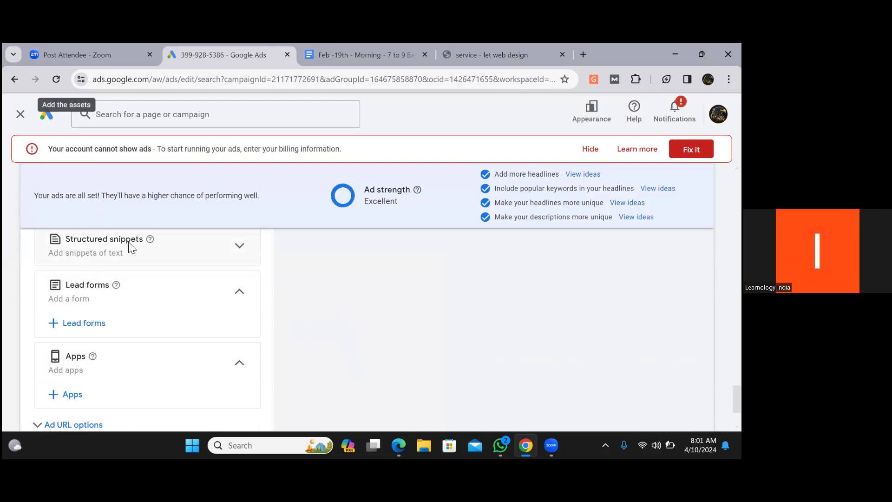
scroll(166, 261, "down", 2)
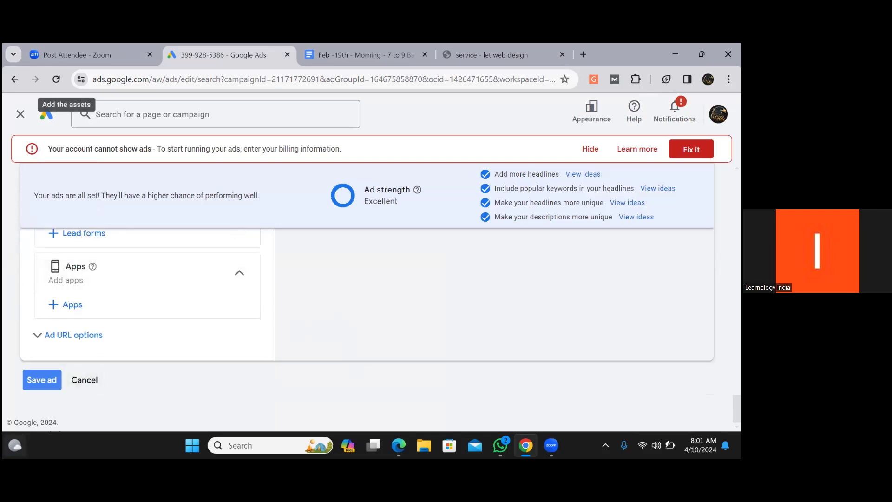
scroll(208, 380, "up", 4)
scroll(147, 326, "up", 15)
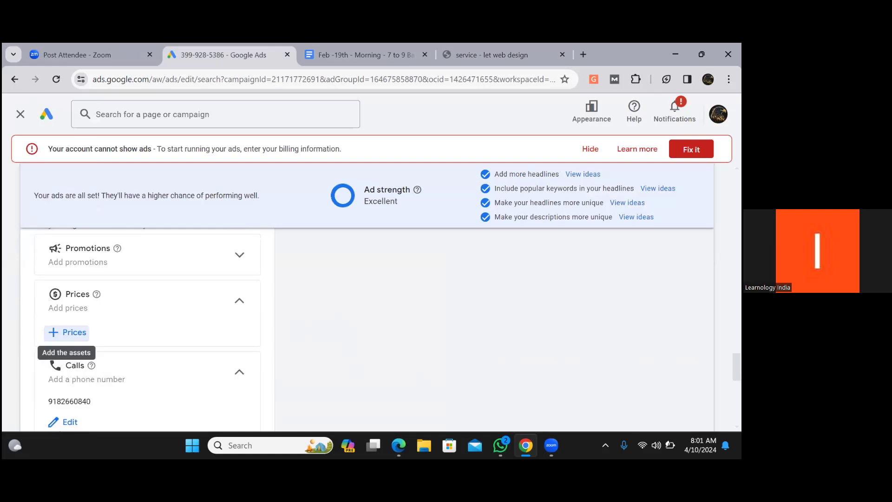
scroll(577, 328, "up", 10)
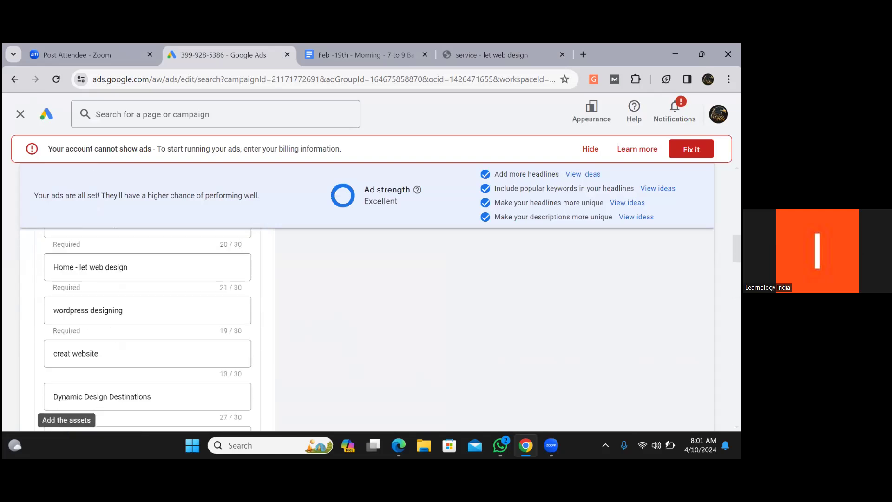
scroll(587, 300, "down", 6)
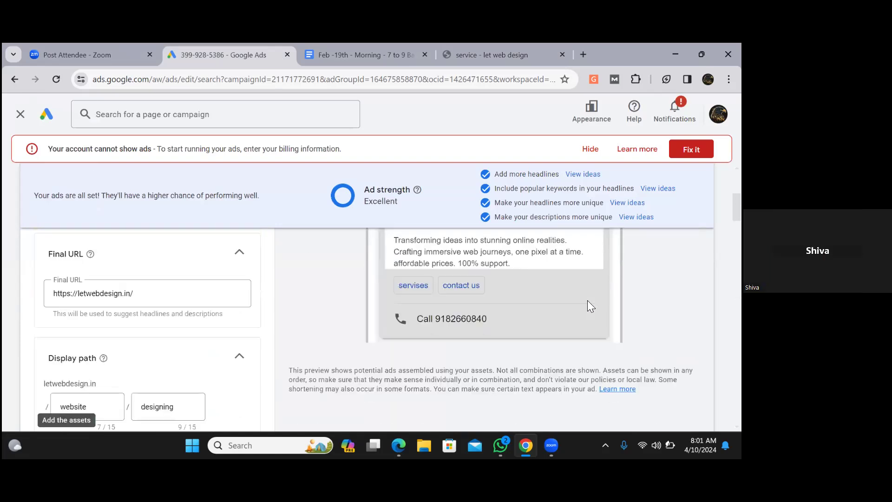
scroll(435, 305, "down", 15)
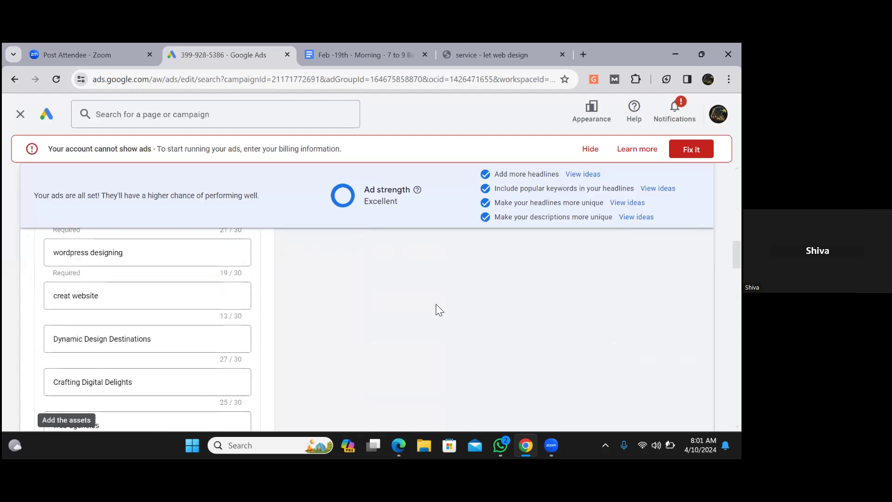
scroll(300, 346, "down", 10)
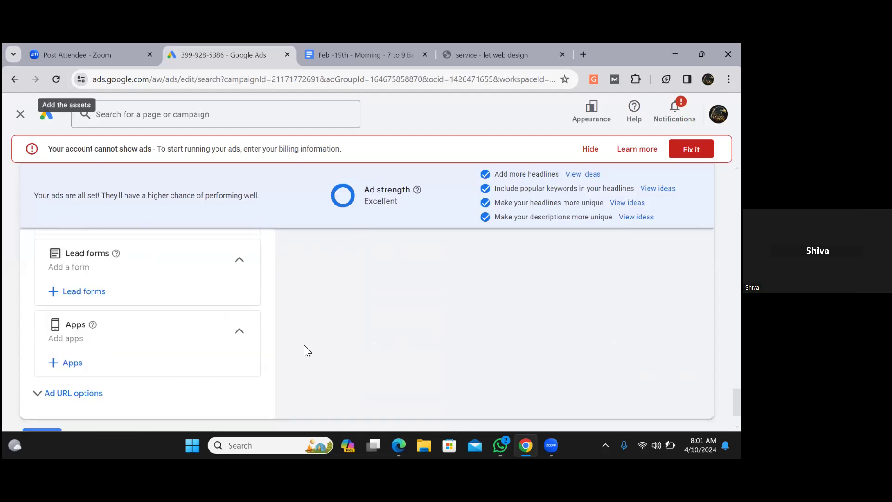
left_click(40, 380)
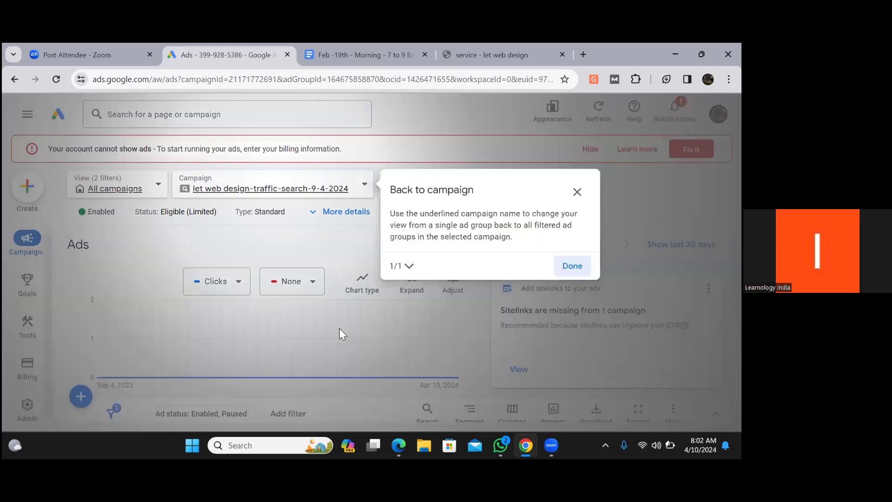
Dismiss the Back to campaign tips, complete and leave the campaign guide, and view the ads table.
left_click(577, 192)
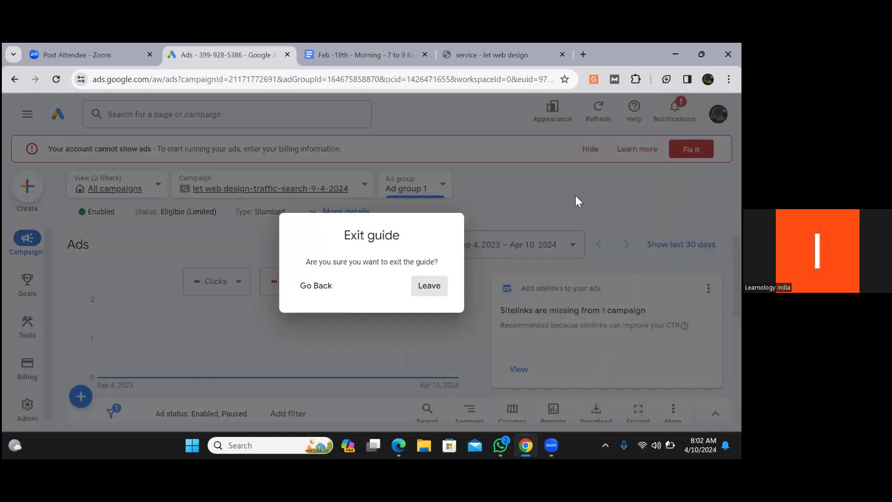
left_click(325, 287)
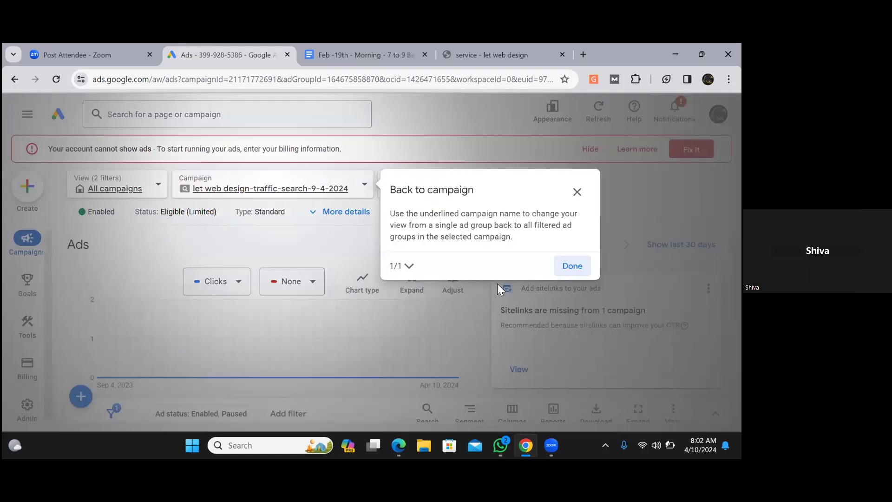
left_click(577, 192)
left_click(331, 287)
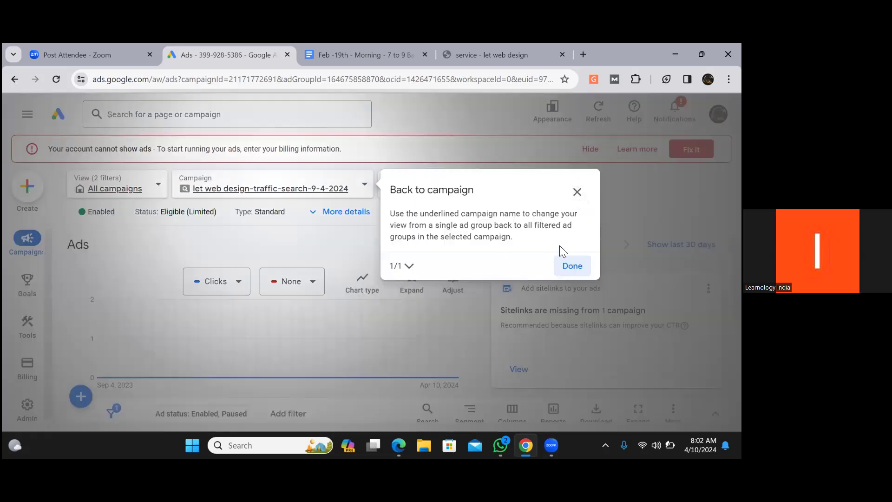
left_click(570, 269)
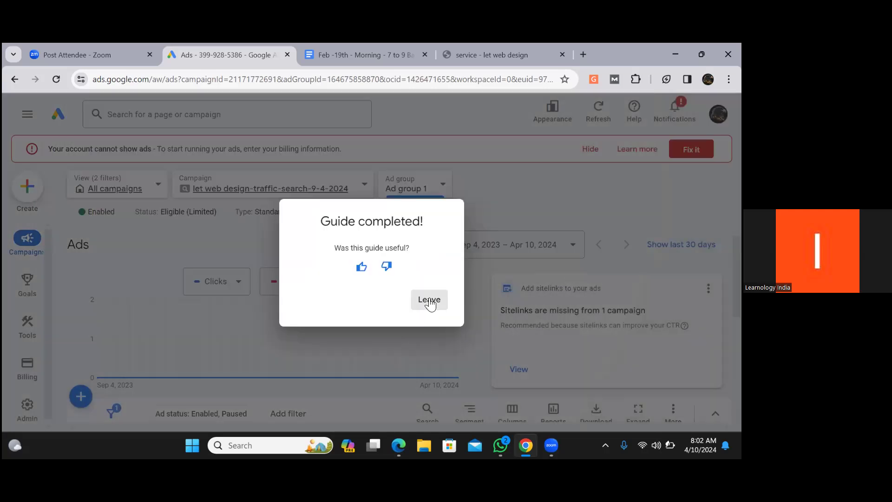
left_click(430, 301)
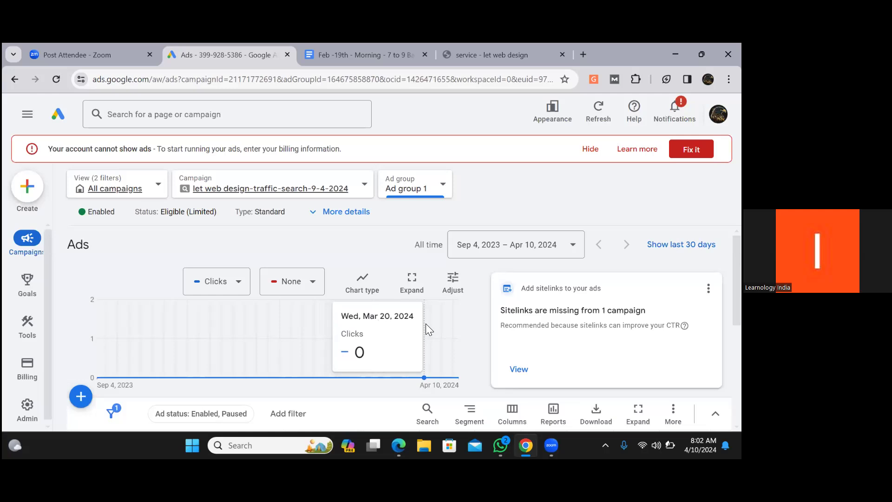
scroll(425, 323, "down", 3)
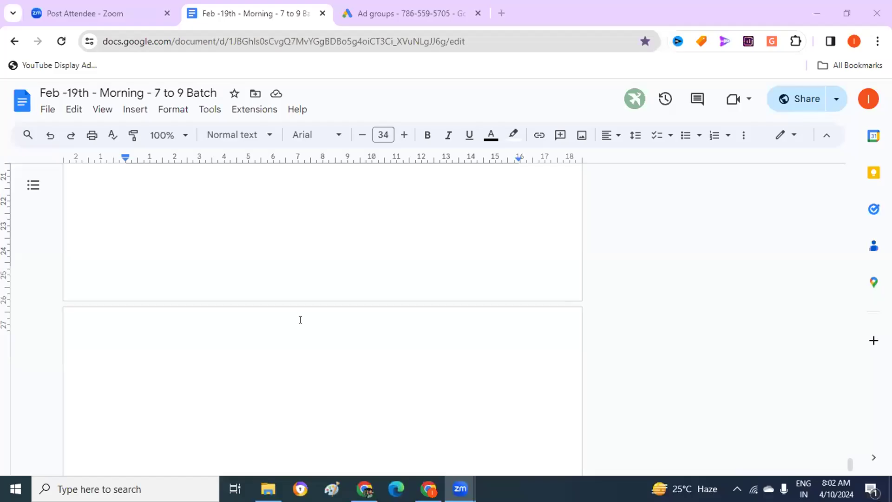
Scroll down in the shared 'Feb -19th - Morning - 7 to 9 Batch' notes document.
scroll(249, 293, "down", 3)
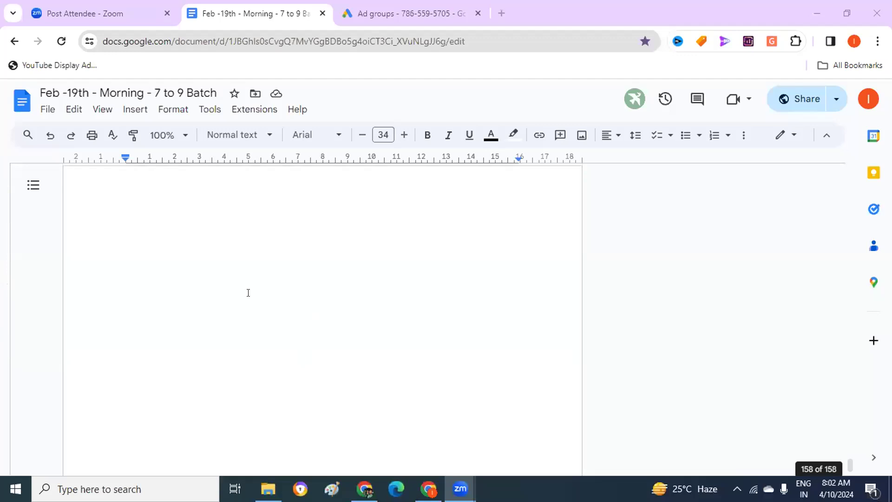
Type a bold, underlined 'Call only Ads' heading on the notes' last page.
left_click(279, 82)
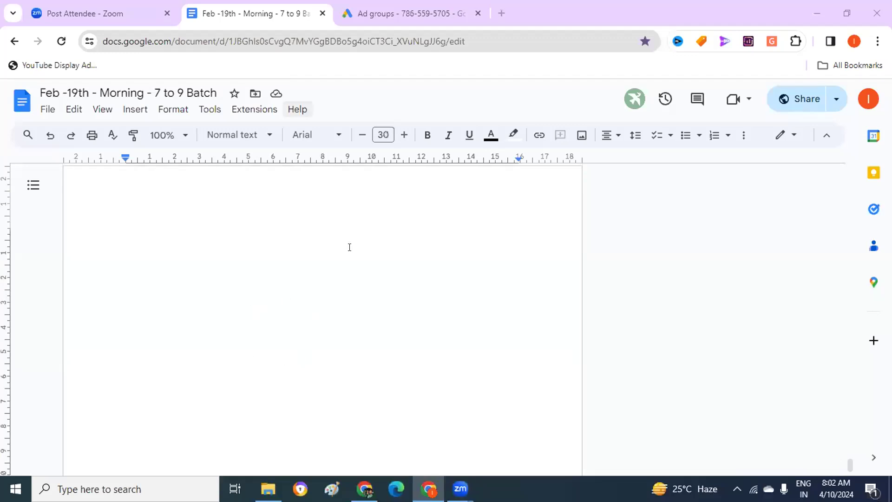
scroll(312, 310, "up", 4)
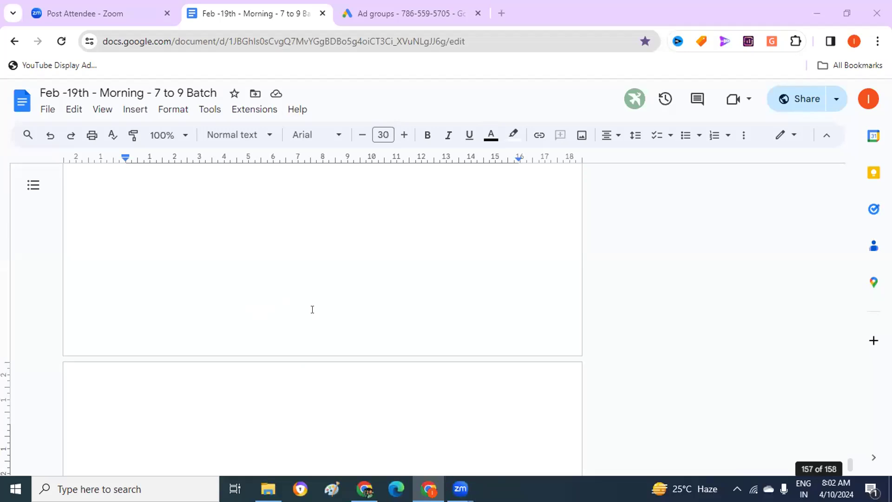
left_click(291, 417)
type("Ca")
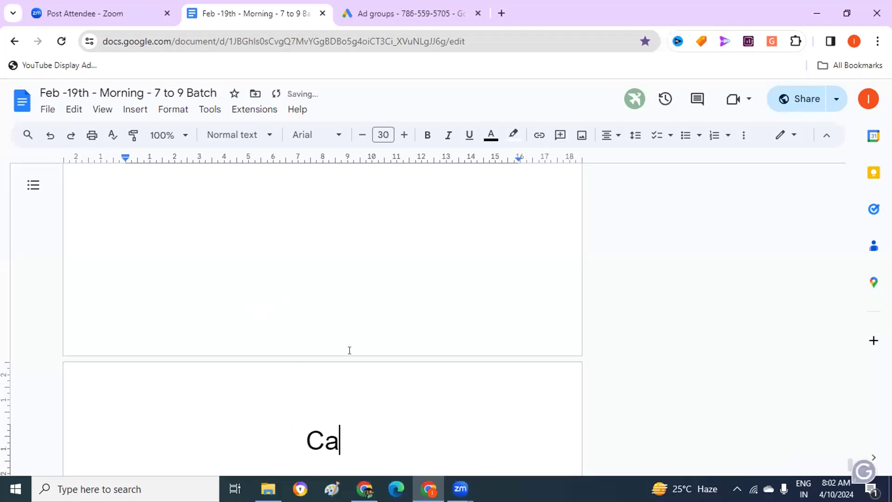
type("ll only ")
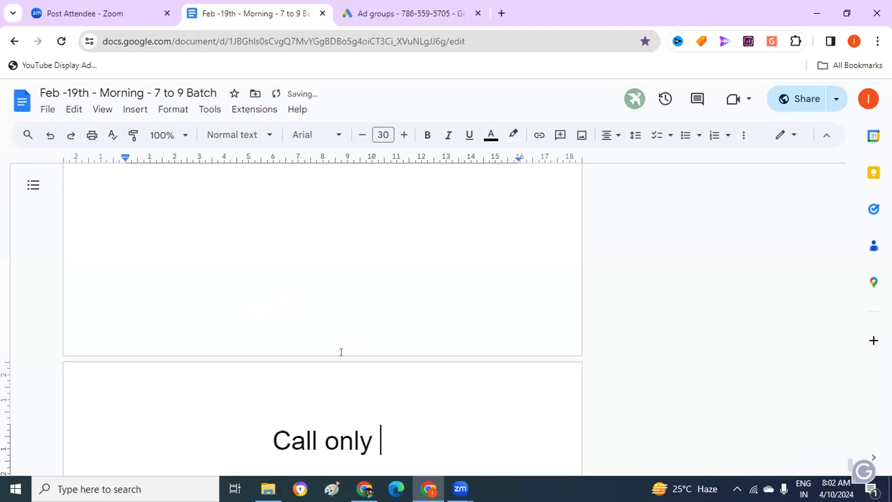
type("Ads")
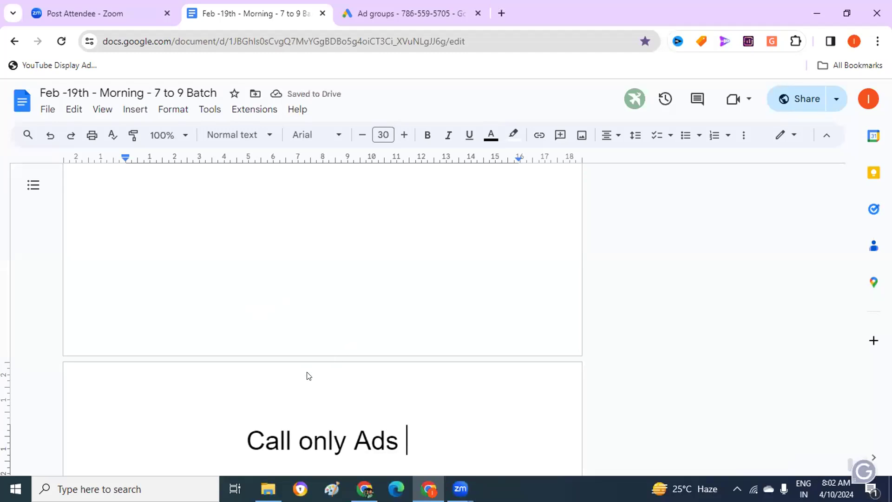
left_click_drag(247, 434, 415, 449)
key("ctrl+b")
key("ctrl+u")
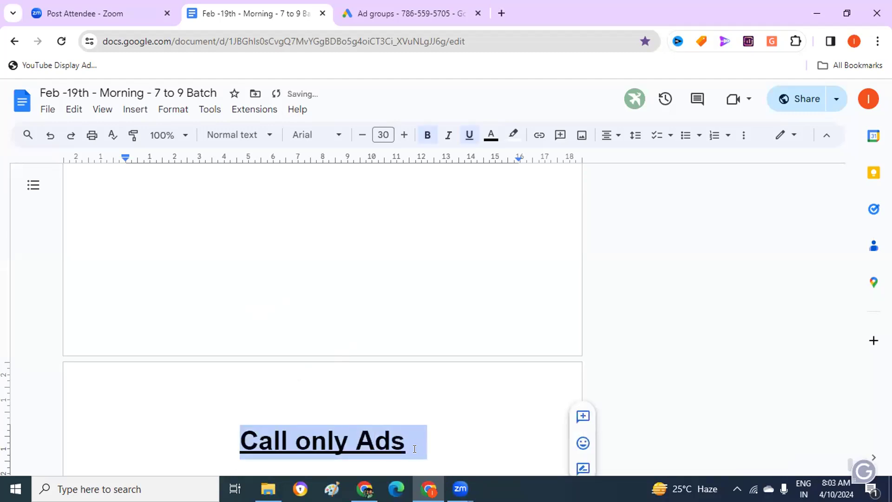
left_click(504, 448)
key("Return")
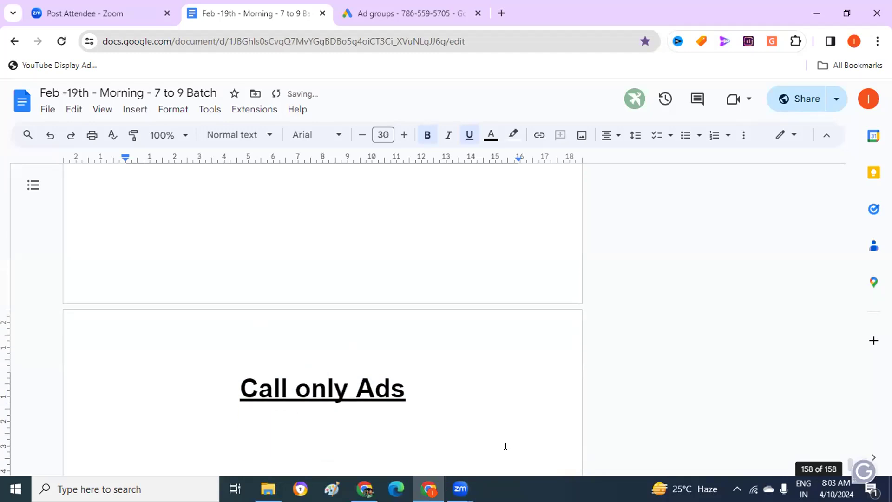
key("ctrl+b")
key("ctrl+u")
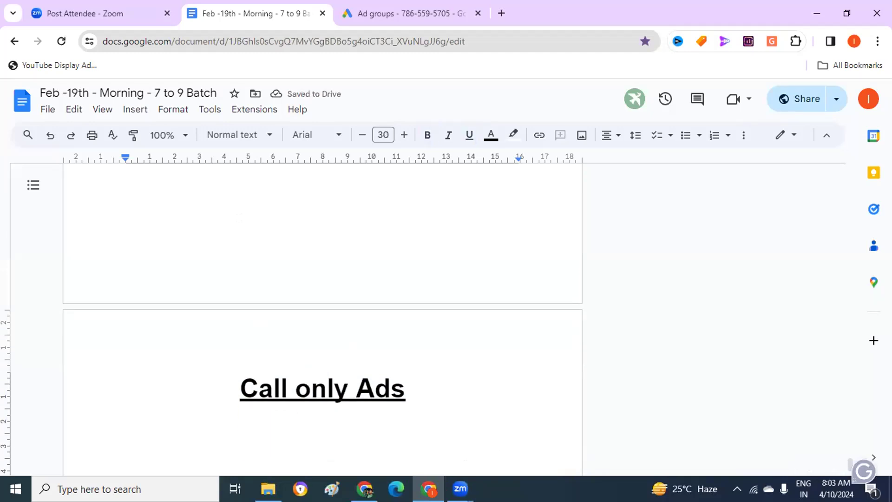
Extend the heading to 'Call only Ads - Leads' and start a new line below it.
left_click(449, 385)
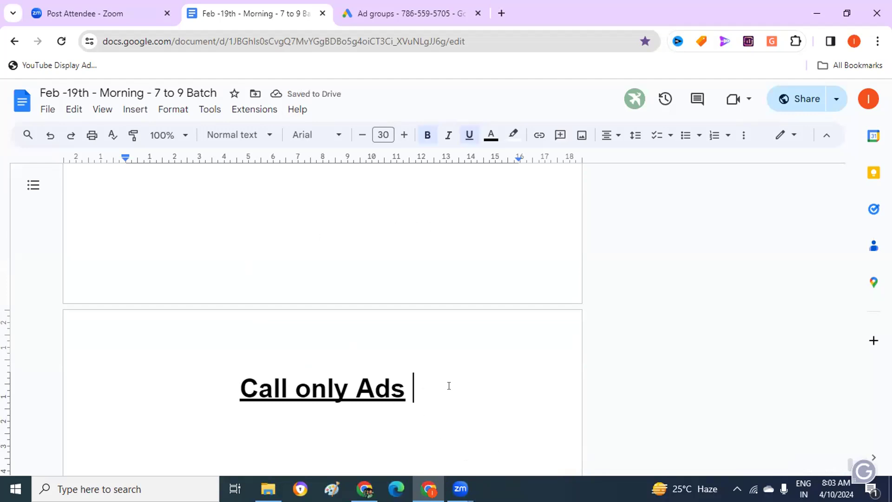
type("- ")
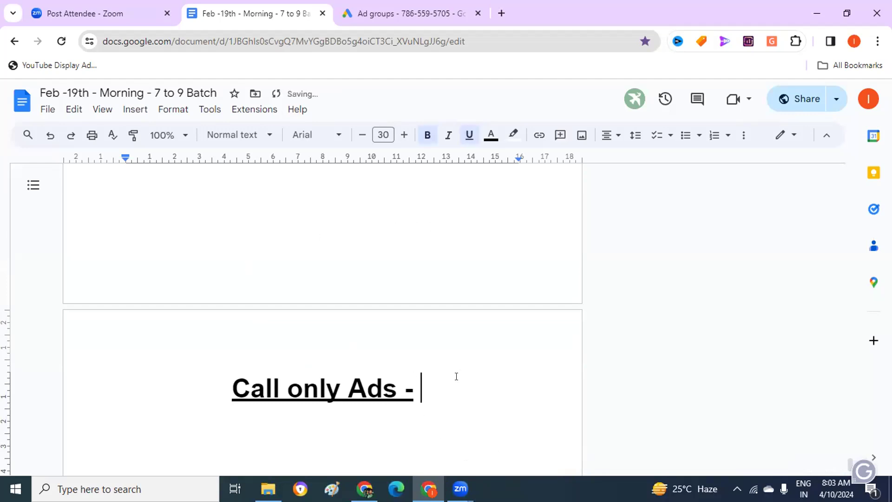
type("Leads")
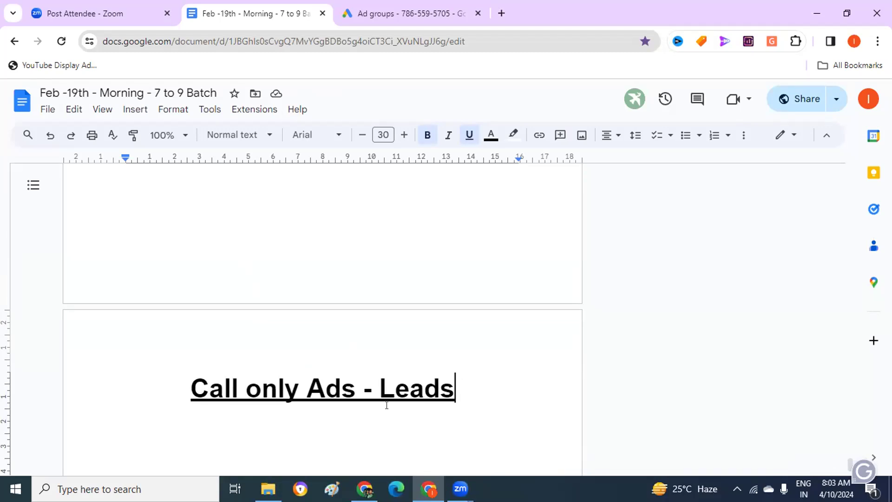
key("Return")
key("ctrl+b")
Write plain-text point 1: 'This campaign will get more calls to our business'.
key("ctrl+u")
type("Thi")
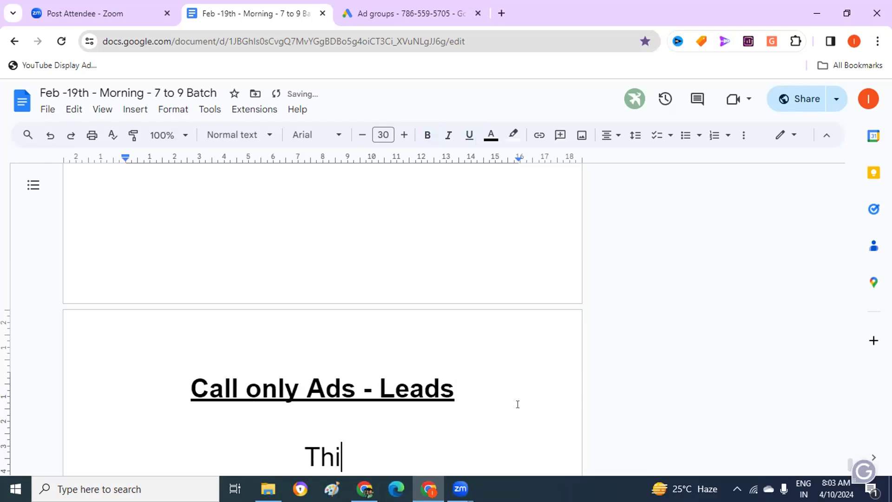
type("s campaign ")
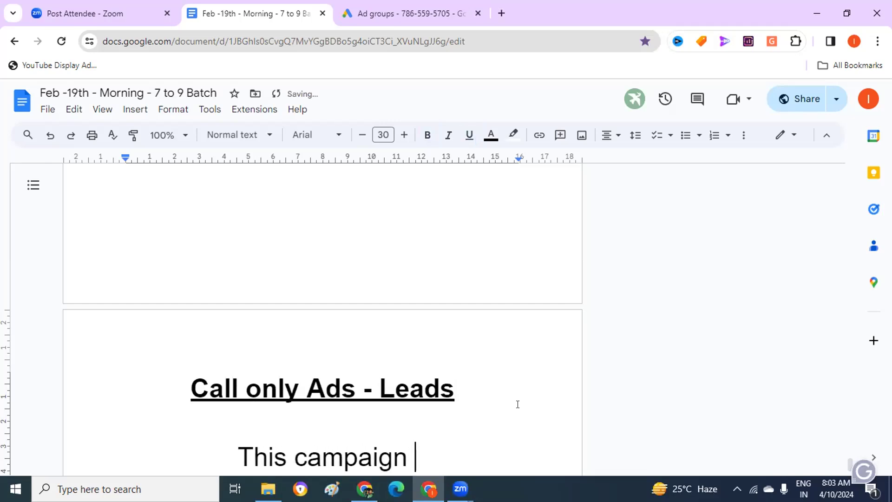
type("will get")
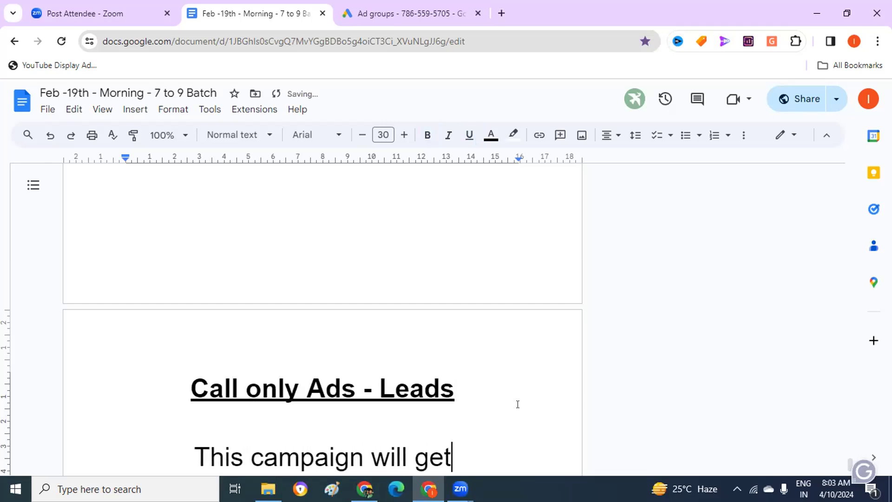
type(" more calls to ")
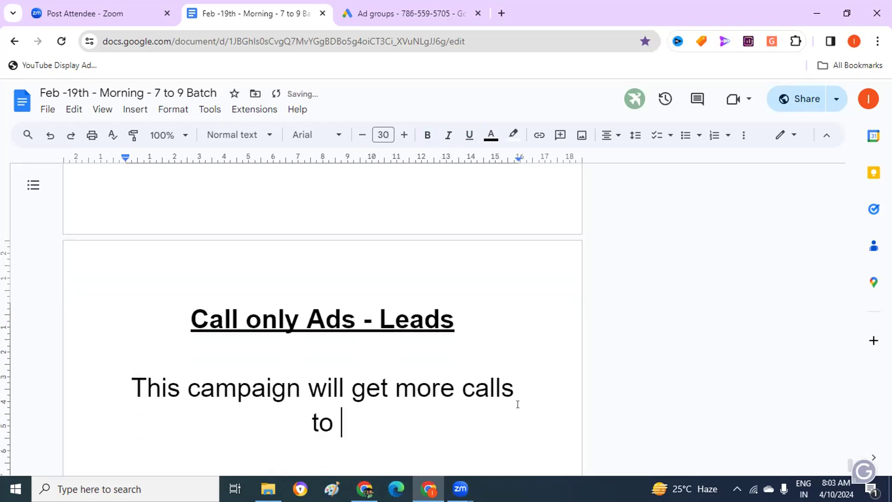
type("our business")
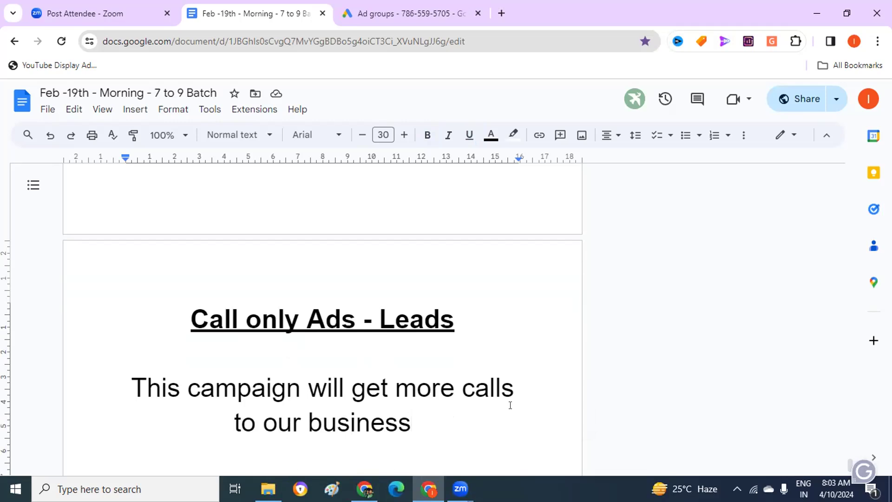
left_click(115, 375)
type("1.")
left_click(490, 425)
Add point 2: 'Call only ads are shown only on mobile'.
key("Return")
type("2.")
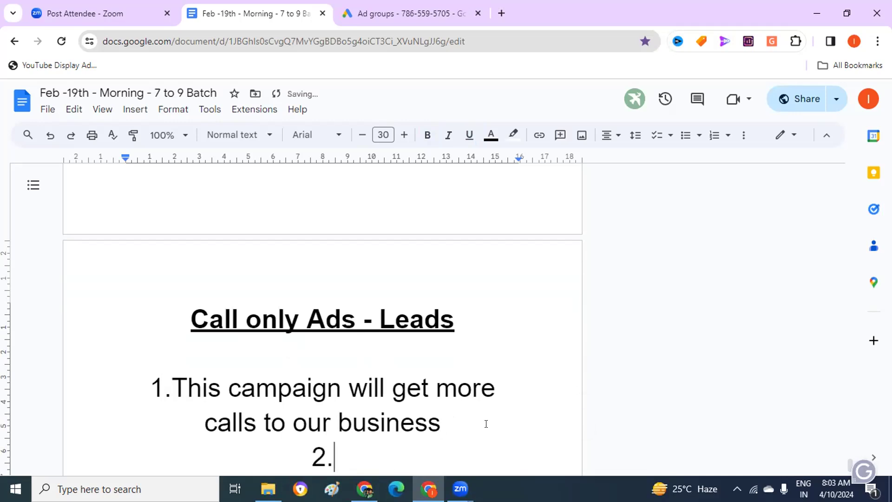
type("Call")
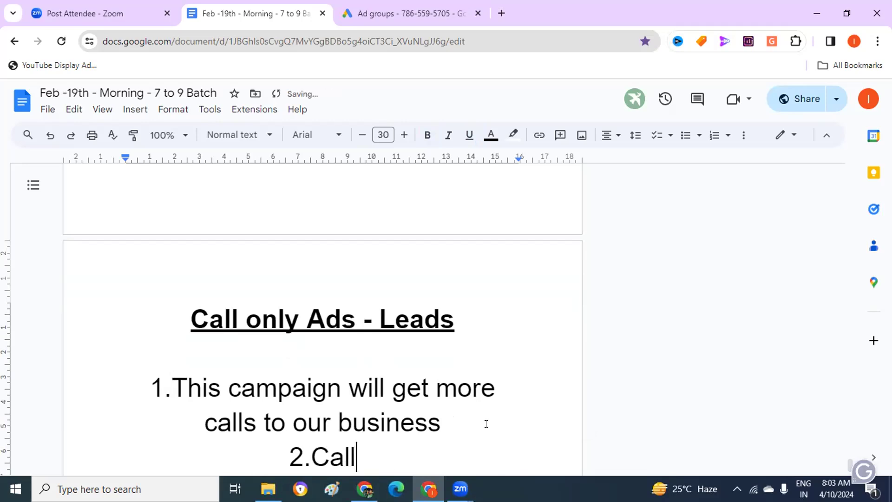
type(" only ads ")
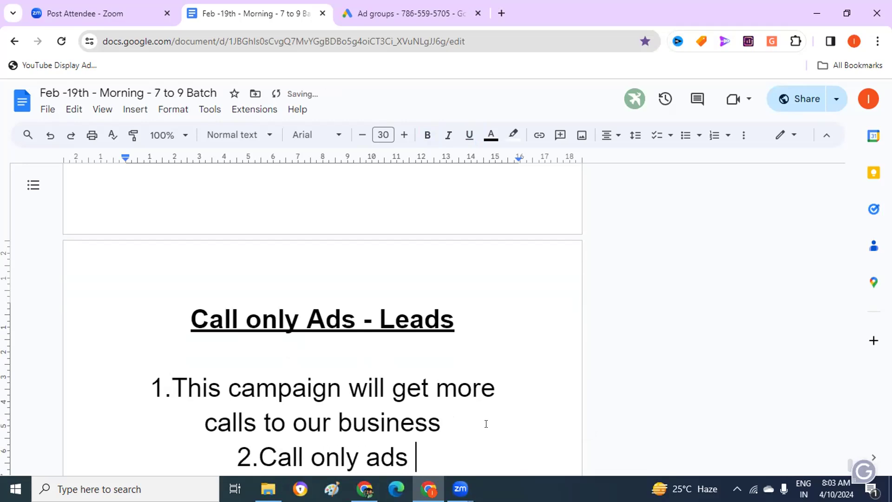
type("are on")
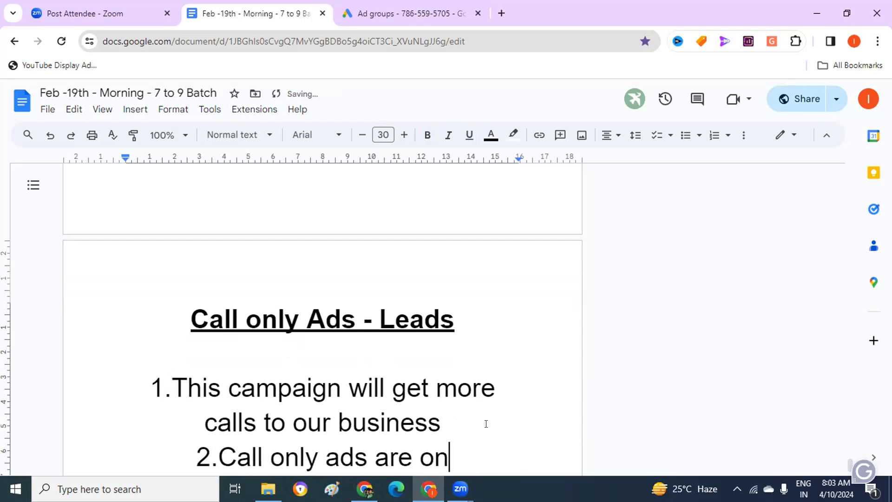
type("ly applooc")
key("BackSpace")
key("BackSpace")
key("BackSpace")
type("icable to mobile")
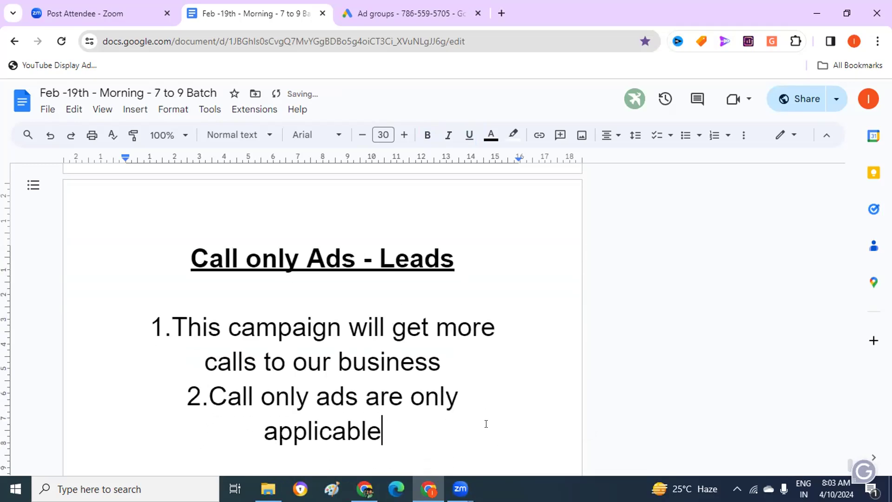
key("BackSpace")
key("BackSpace")
key("BackSpace")
key("BackSpace")
key("BackSpace")
key("BackSpace")
key("BackSpace")
key("BackSpace")
key("BackSpace")
key("BackSpace")
key("BackSpace")
key("BackSpace")
key("BackSpace")
key("BackSpace")
key("BackSpace")
key("BackSpace")
key("BackSpace")
key("BackSpace")
key("BackSpace")
key("BackSpace")
key("BackSpace")
key("BackSpace")
key("BackSpace")
key("BackSpace")
key("BackSpace")
key("BackSpace")
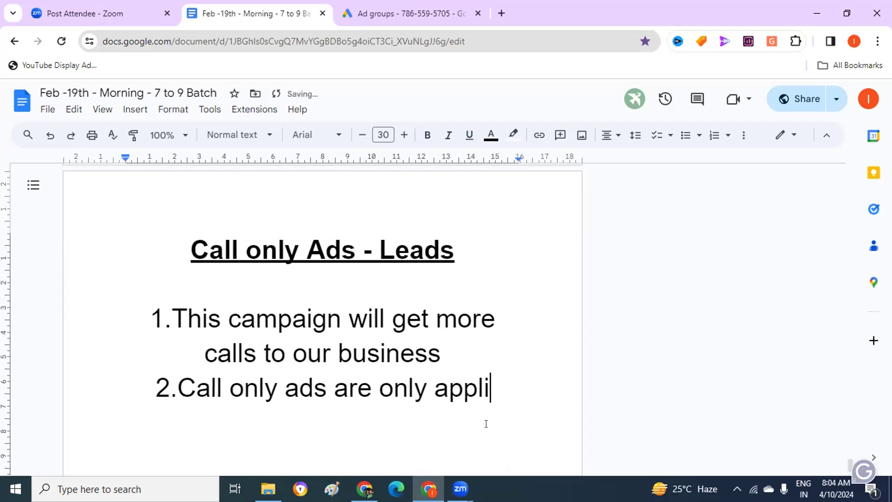
type("sh")
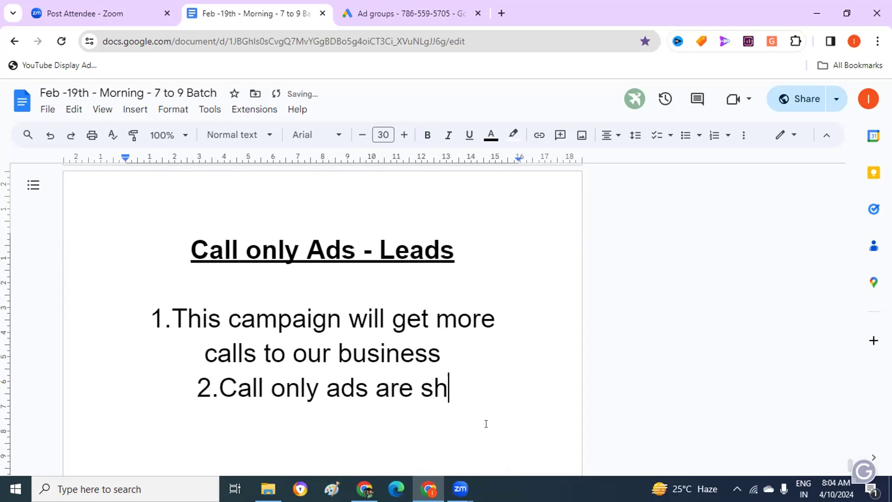
type("own only on mb")
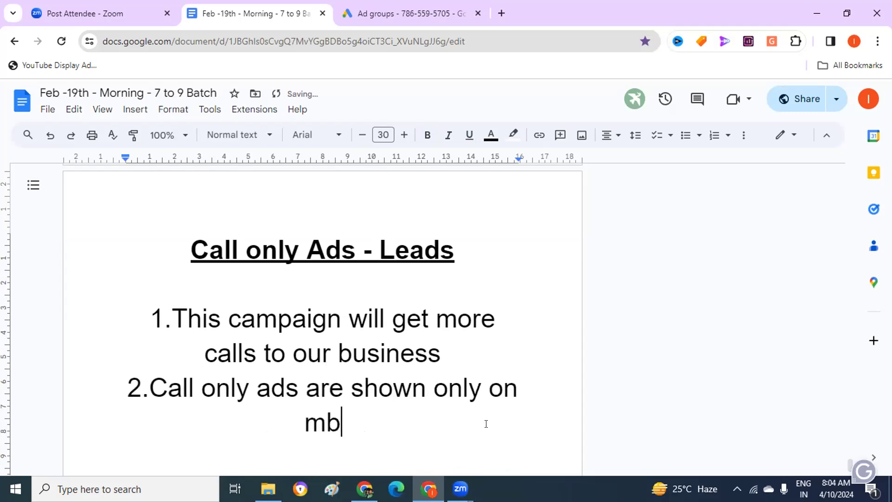
key("BackSpace")
type("obile")
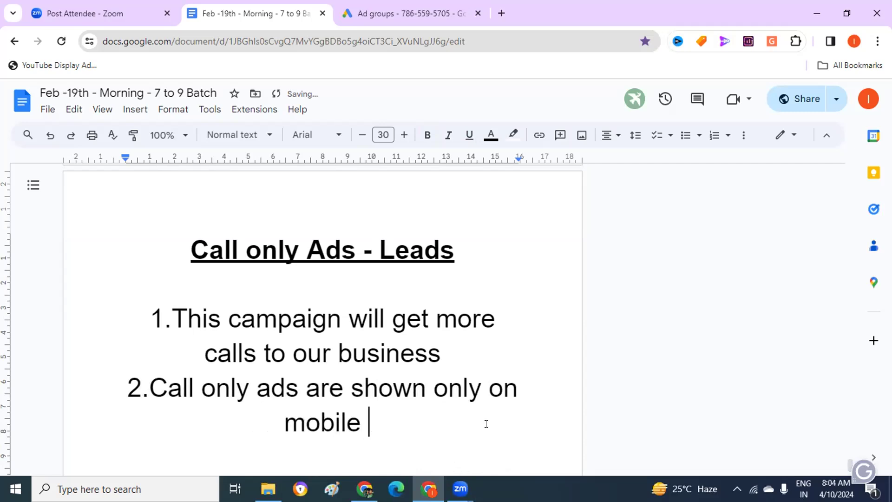
key("BackSpace")
Write point 3: 'The mobile number you are using should match the mobile number on the website'.
key("Return")
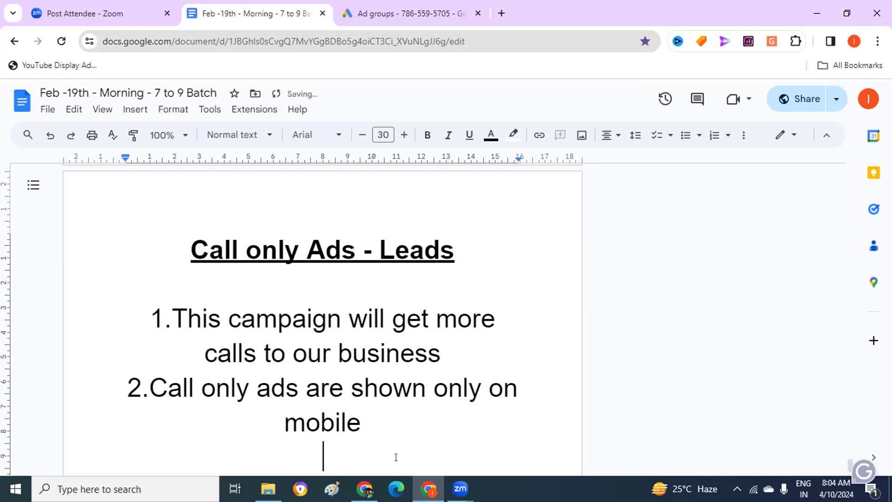
type("3.")
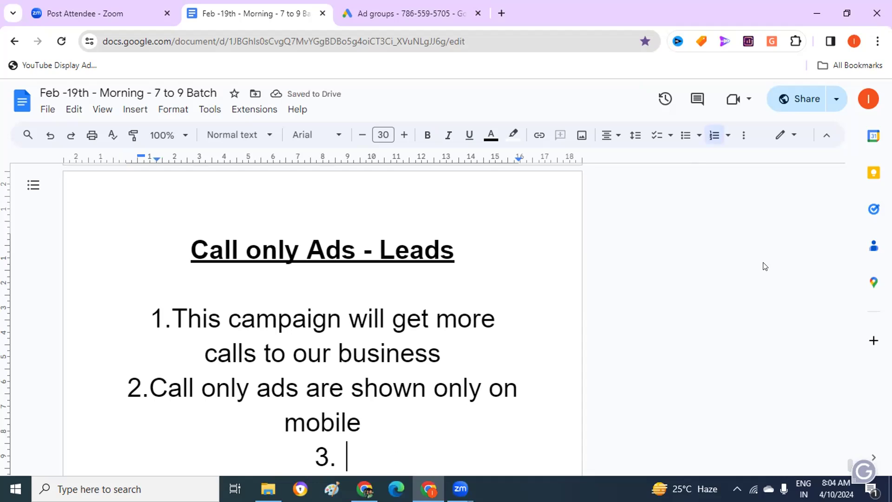
type("W")
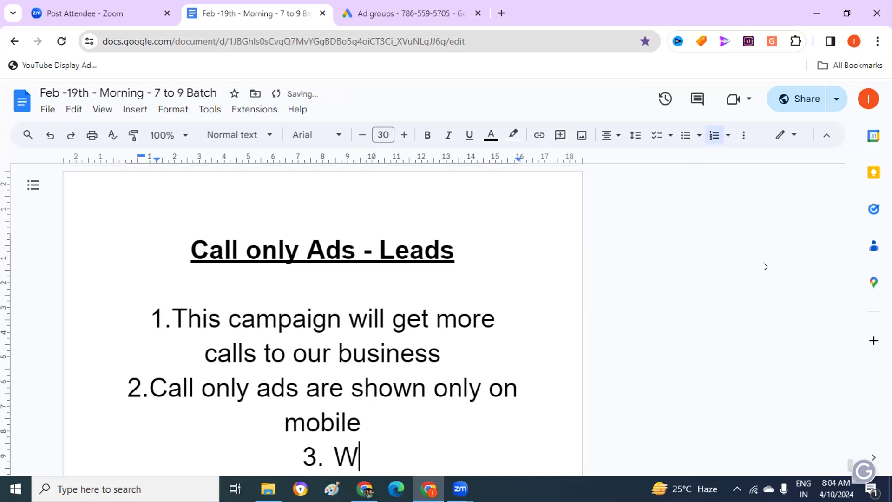
key("BackSpace")
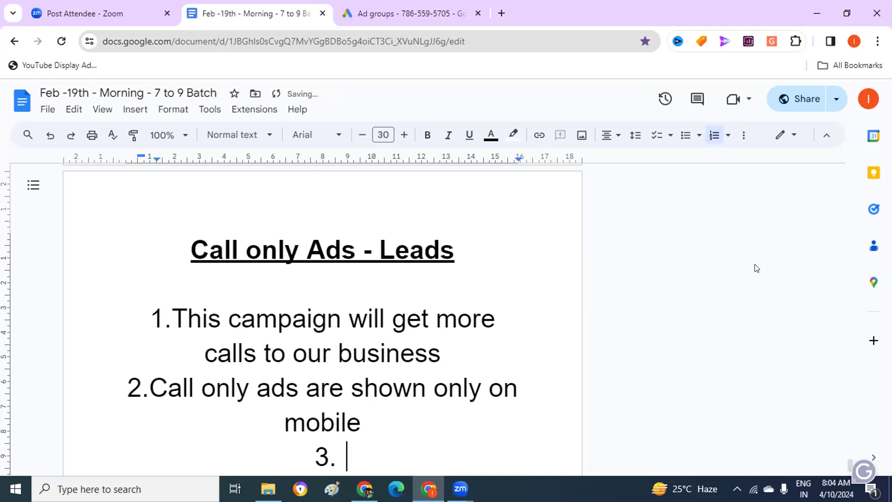
type("The m")
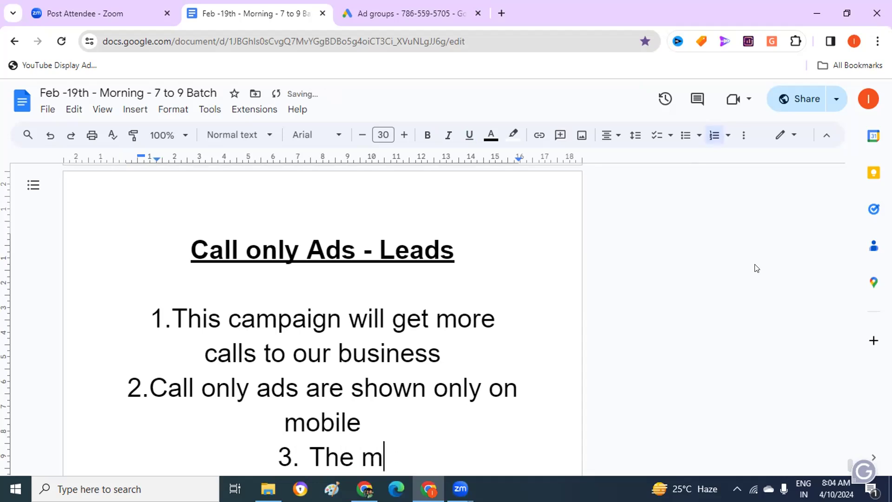
type("obile")
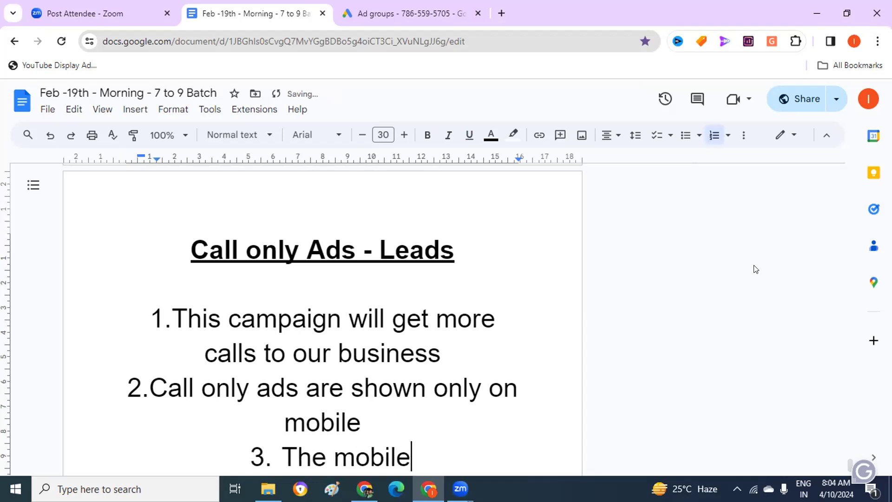
type(" number you aare")
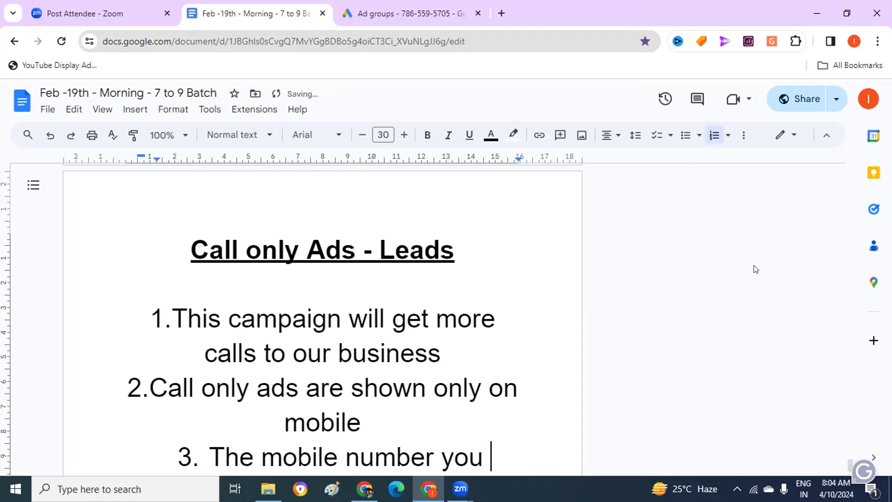
key("BackSpace")
key("BackSpace")
key("BackSpace")
key("BackSpace")
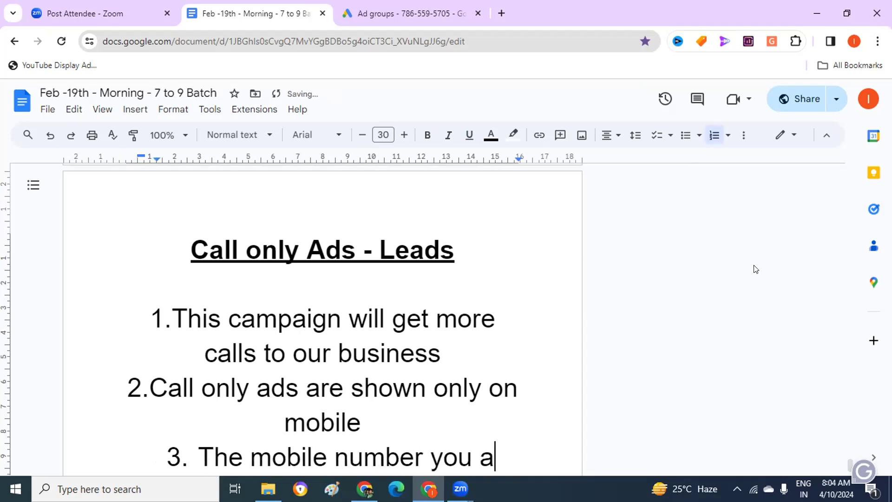
type("are using ")
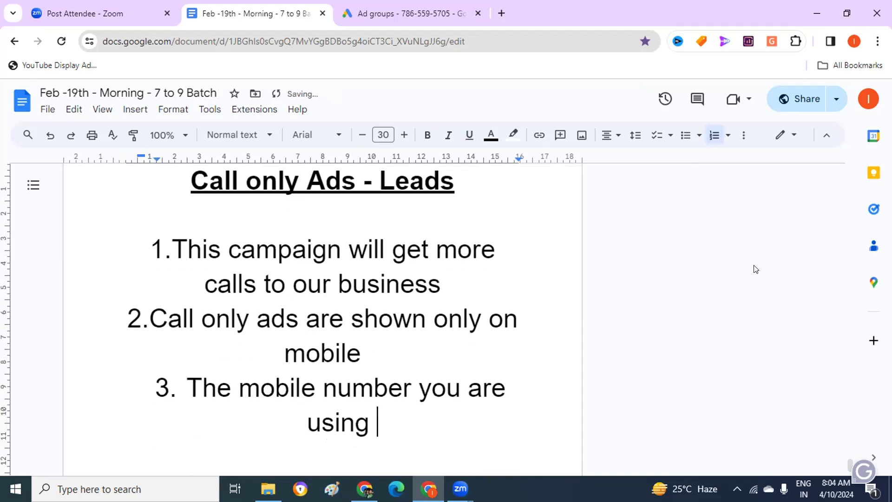
type("should match ")
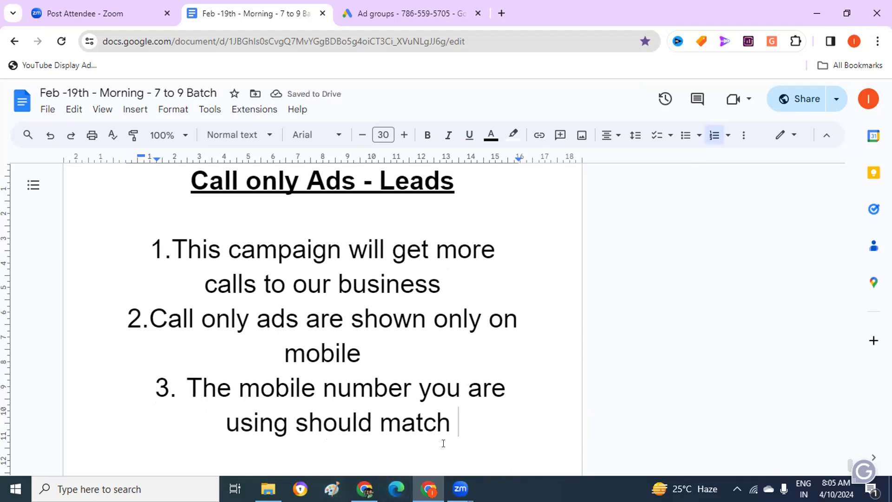
type("the mobi")
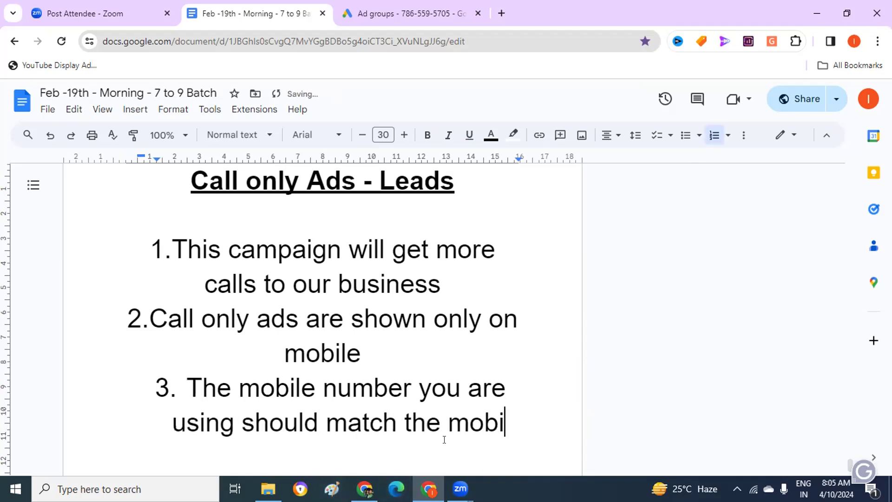
type("le numbero n th")
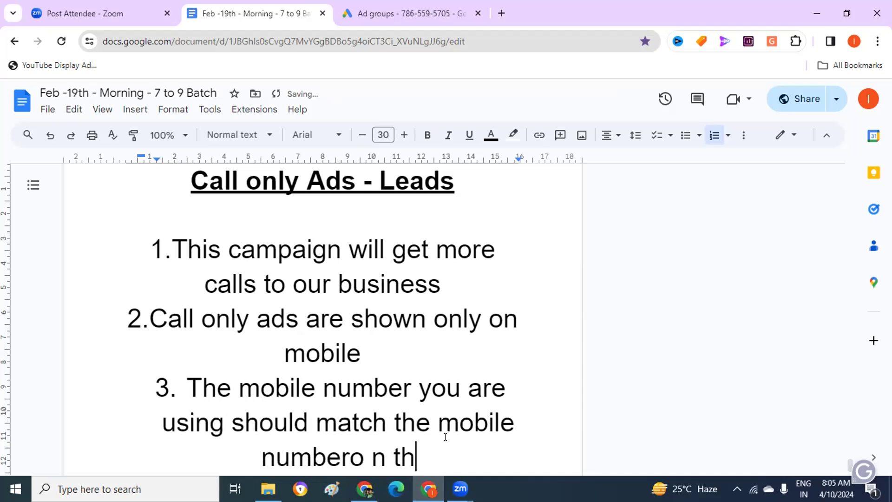
key("BackSpace")
key("BackSpace")
key("BackSpace")
key("BackSpace")
key("BackSpace")
key("BackSpace")
type("on the webs")
key("BackSpace")
type("bsite")
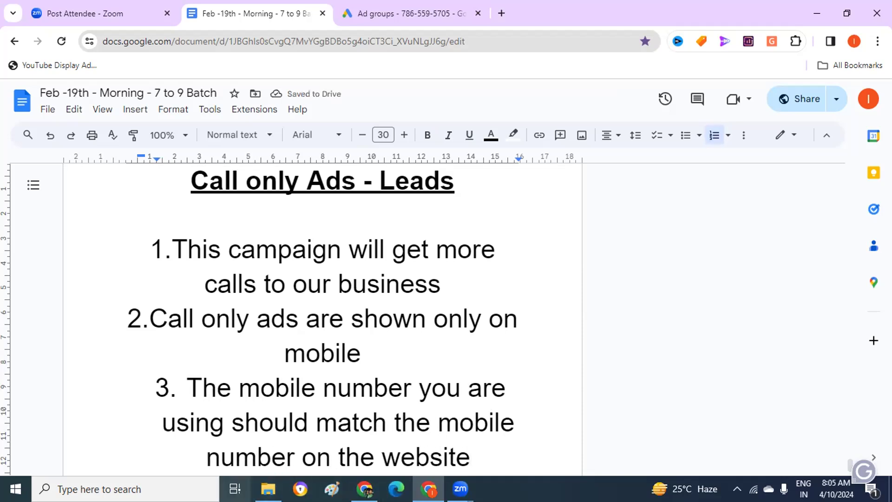
Insert 'for call only ads' after 'using' in point 3.
left_click(228, 415)
type("fo")
type("r call onl")
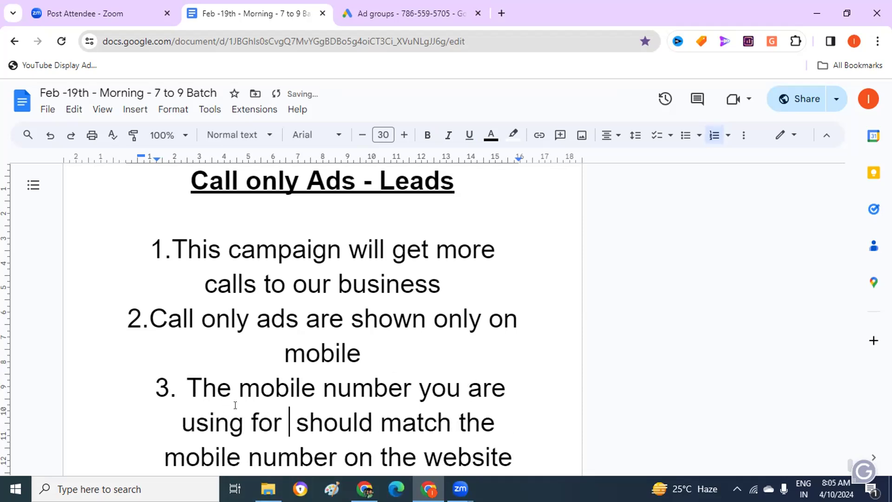
type("y ads")
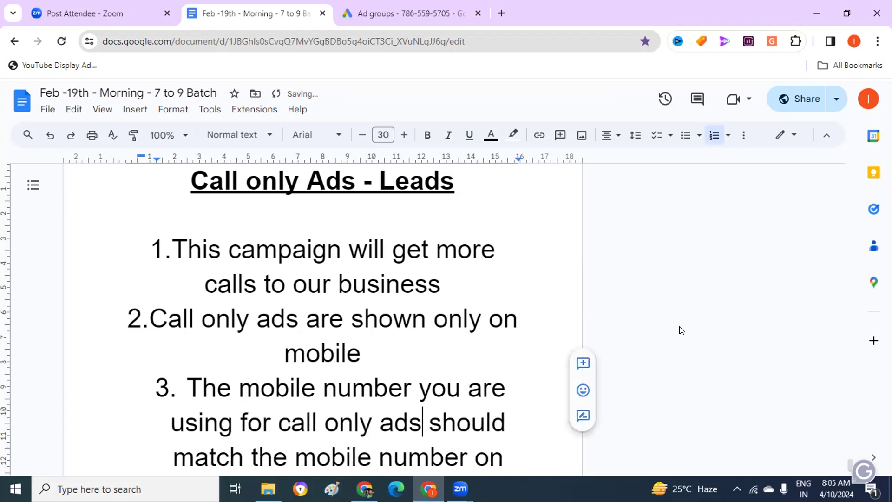
scroll(521, 278, "down", 1)
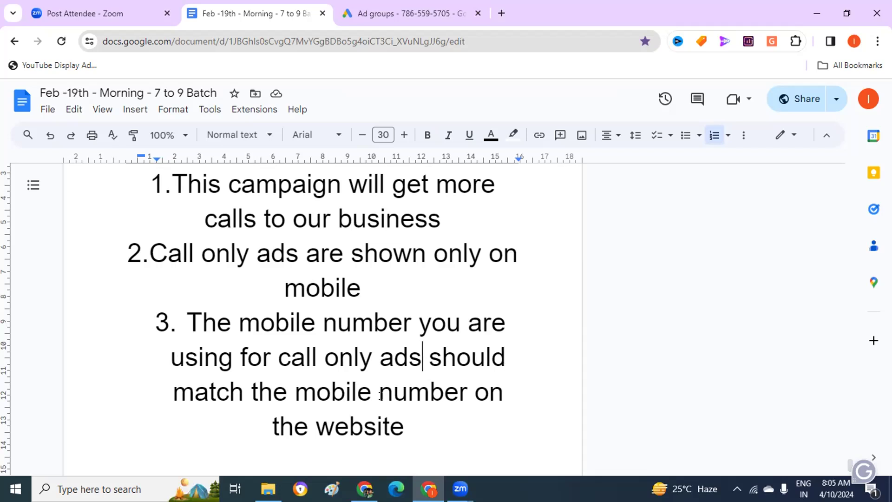
left_click(450, 425)
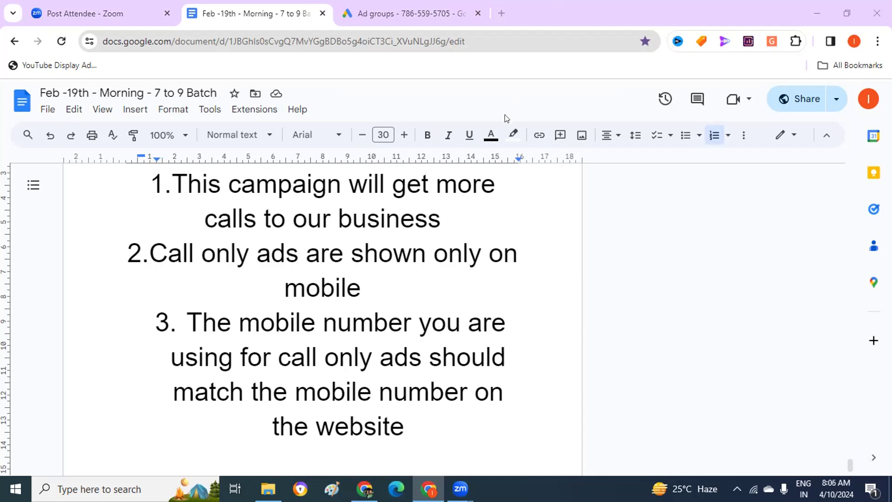
Begin point 4: 'We need conversion tracking for setup call only ads'.
double_click(423, 425)
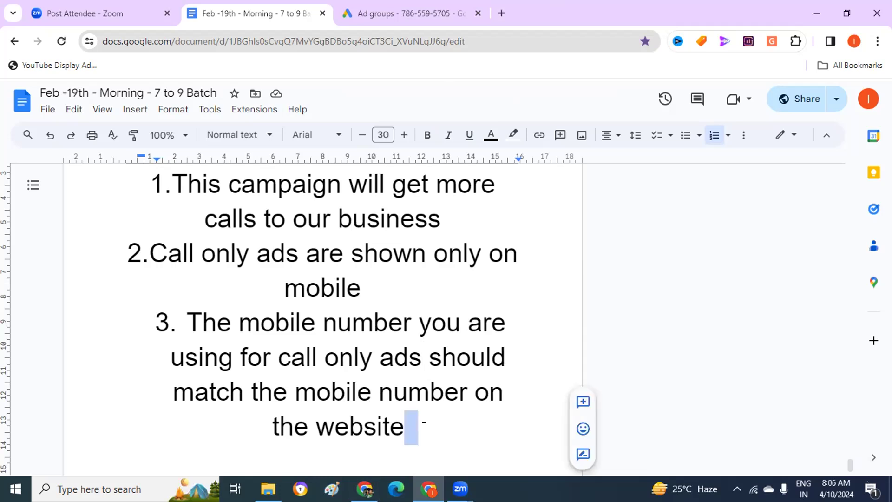
left_click(424, 425)
key("Return")
type("4. 4")
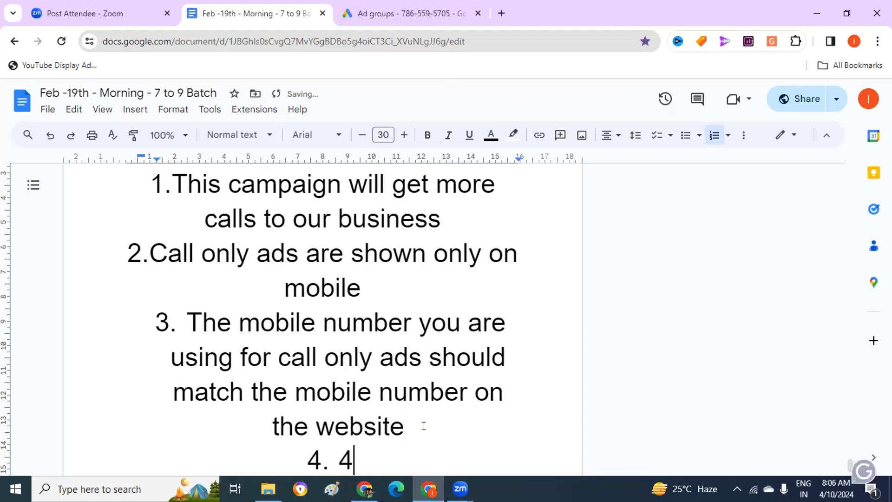
key("BackSpace")
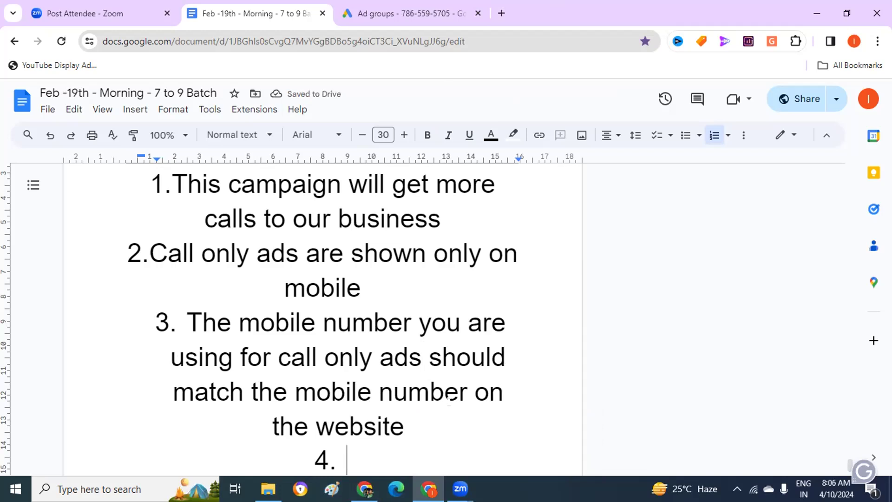
type("We need c")
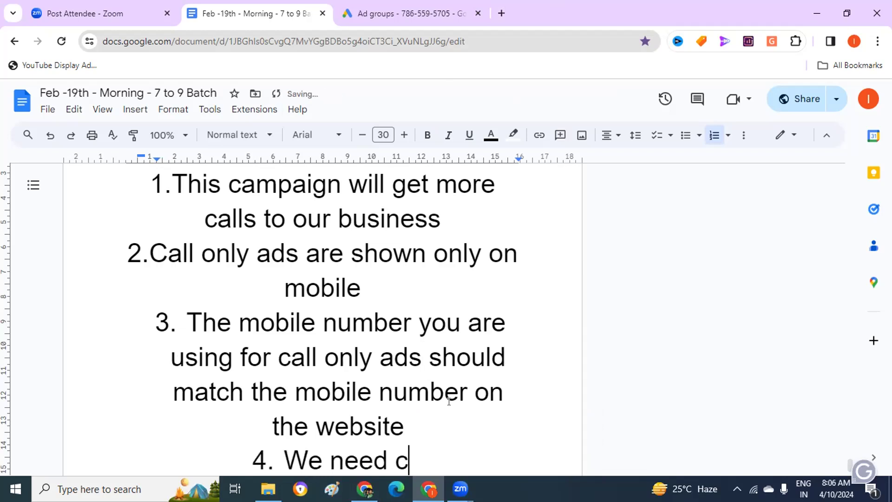
type("onversion traacki")
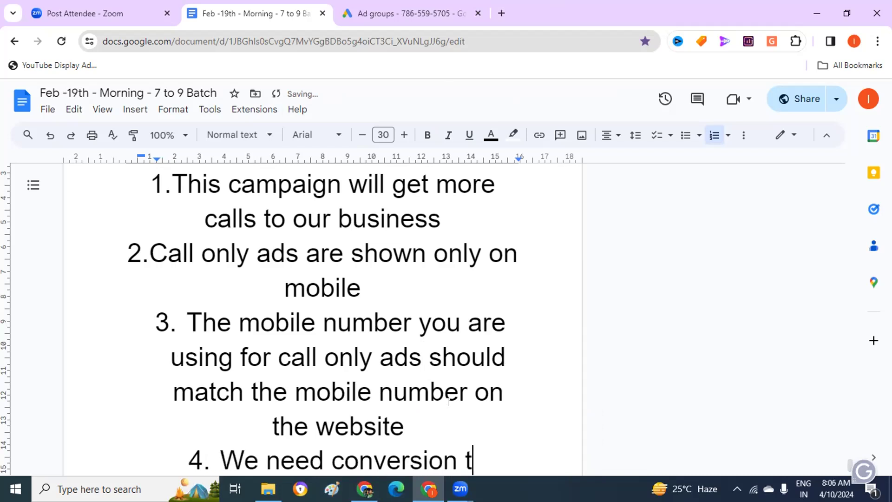
key("BackSpace")
key("BackSpace")
key("BackSpace")
key("BackSpace")
type("cking ")
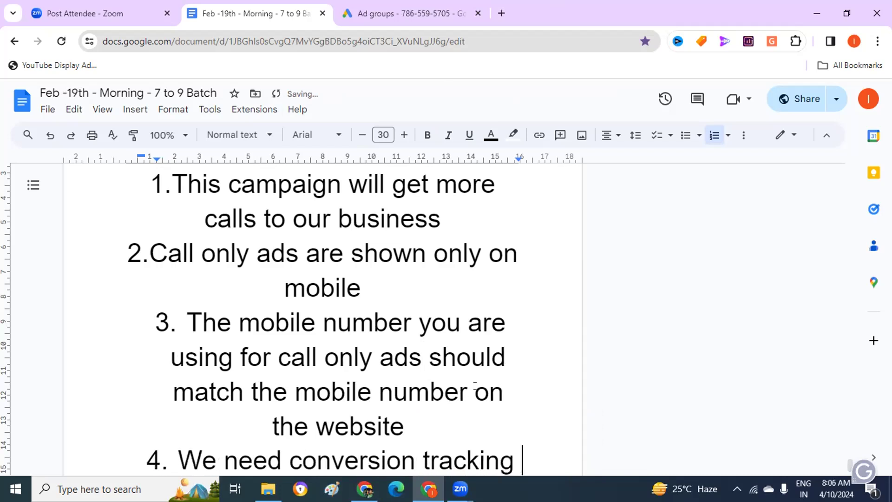
type("for set")
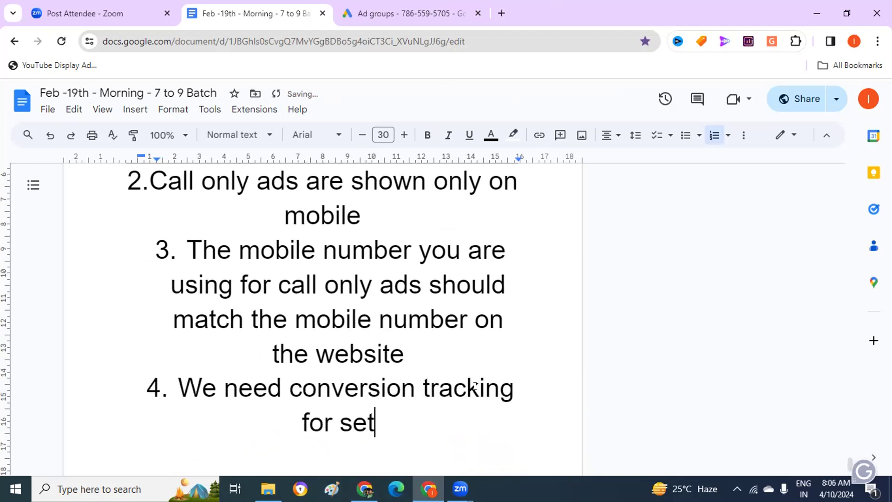
type("up call on")
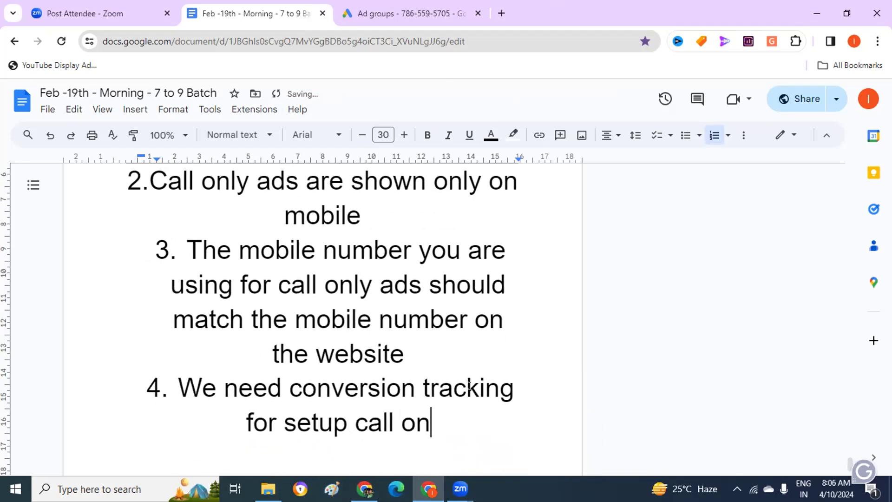
type("ly ads")
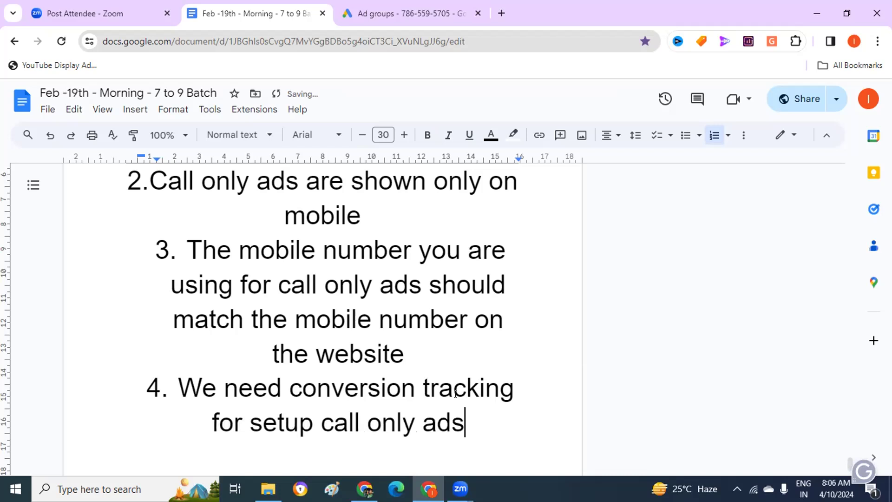
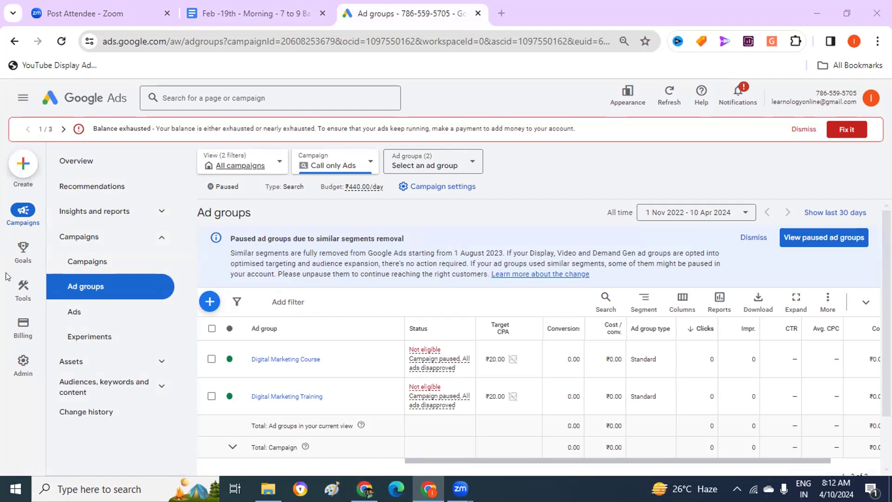
Go to Goals > Conversions > Summary to list conversion actions by goal.
mouse_move(20, 251)
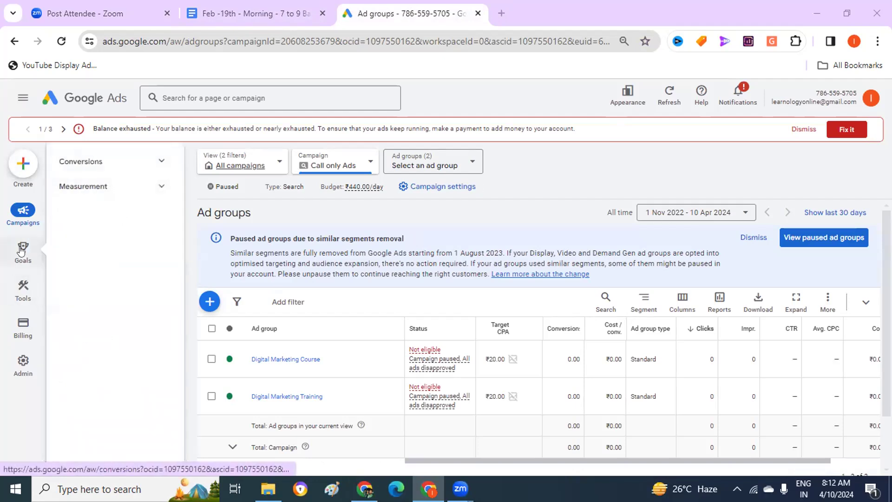
left_click(149, 163)
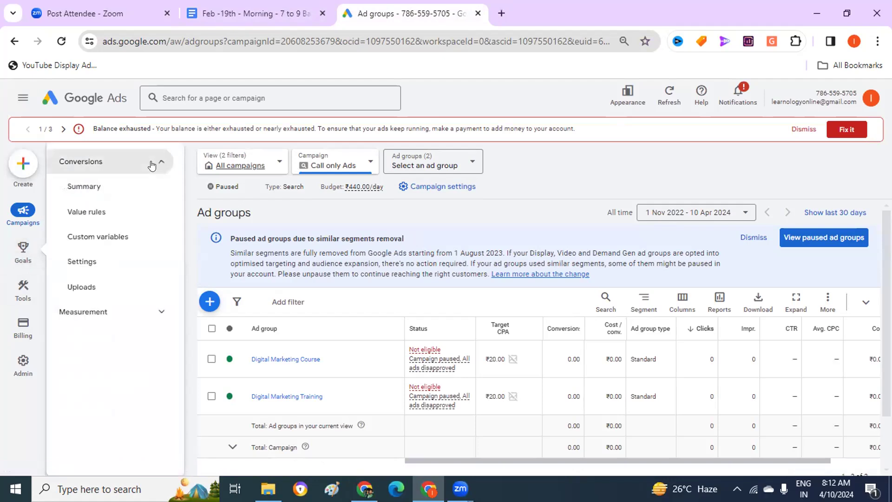
left_click(89, 188)
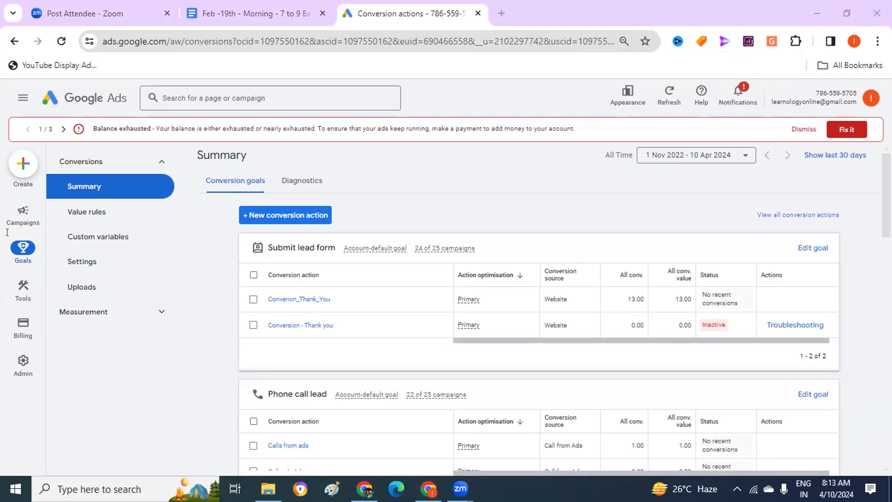
Add red notes 'Step 1 - Select Goal', 'Step 2 : Select Summary' and 'Step 3: Click on New Converion'.
left_click(31, 249)
type("S")
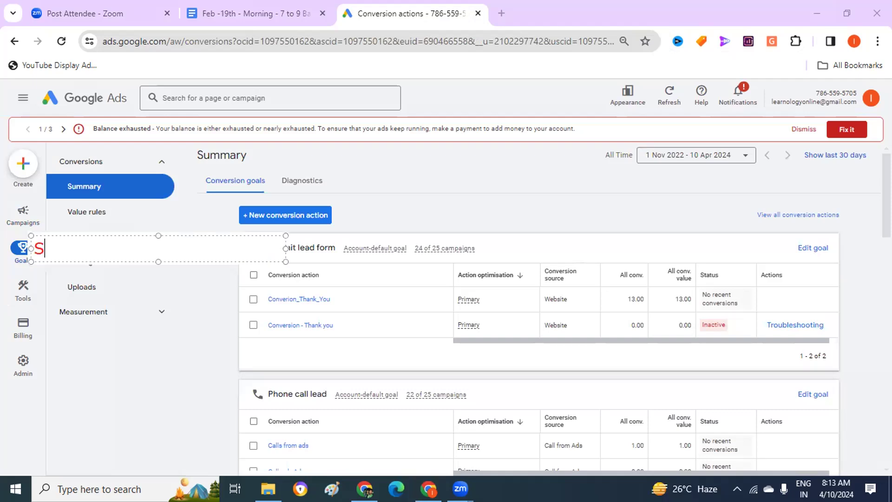
type("tep 1 - S")
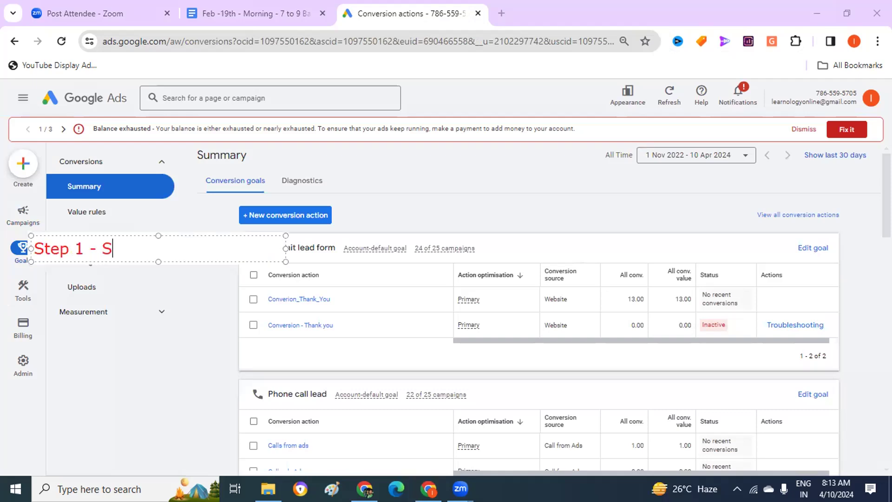
type("elect Goal")
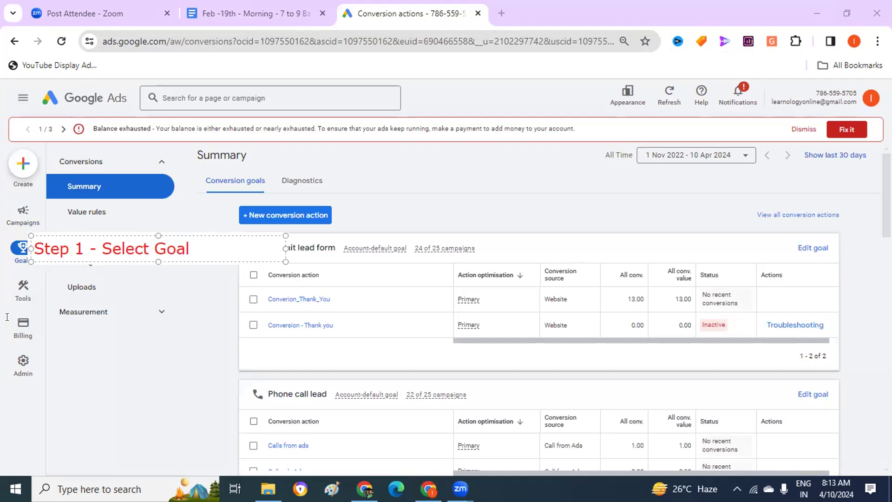
left_click(186, 355)
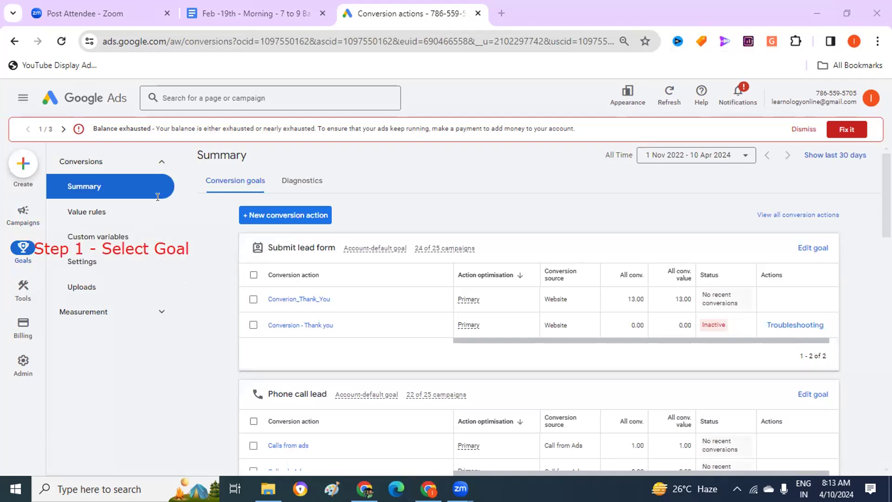
left_click(161, 181)
type("St")
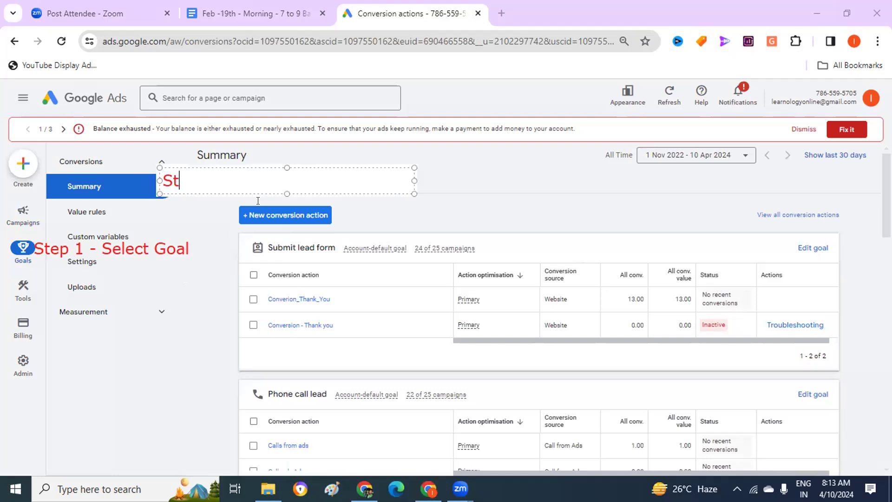
type("ep 2 : Select ")
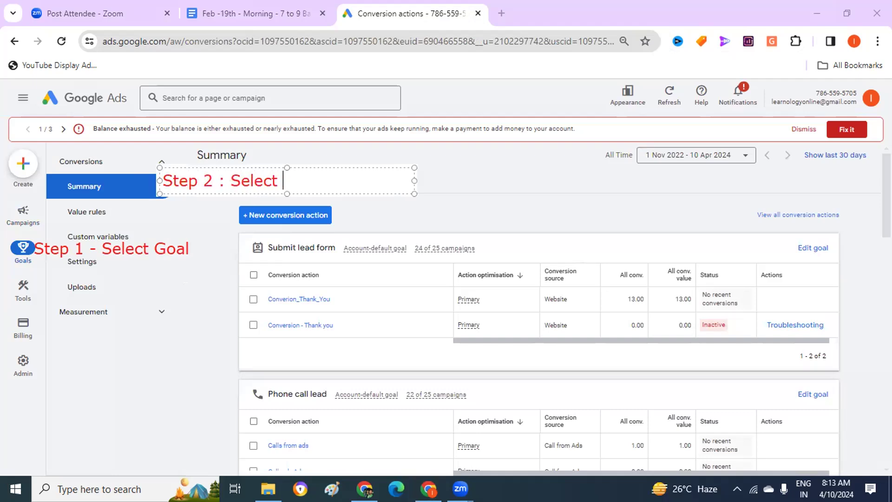
type("Summary")
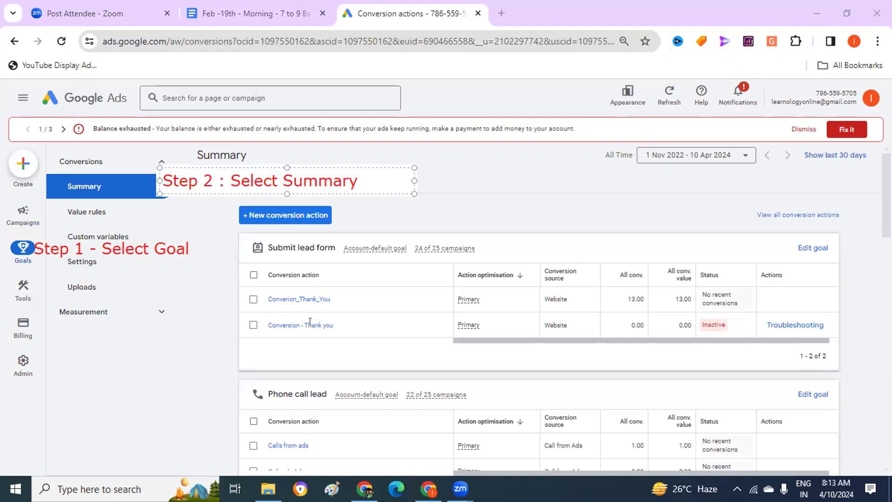
left_click(494, 209)
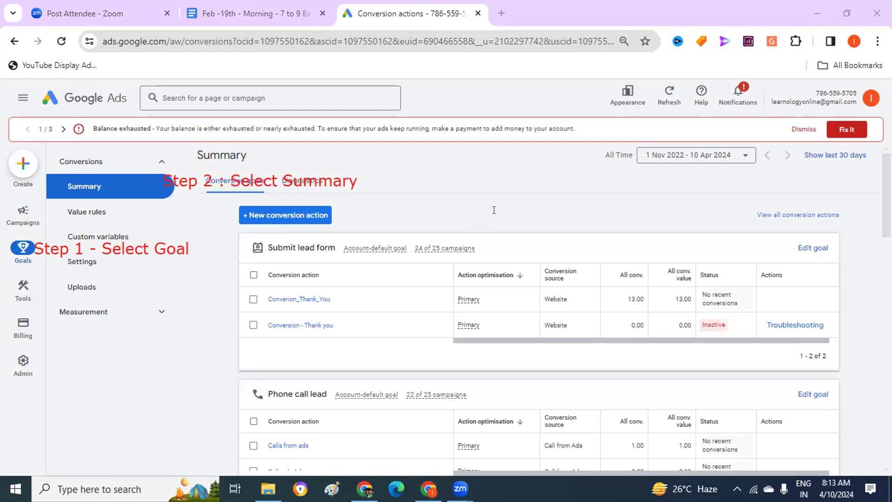
left_click(347, 219)
type("Step 3")
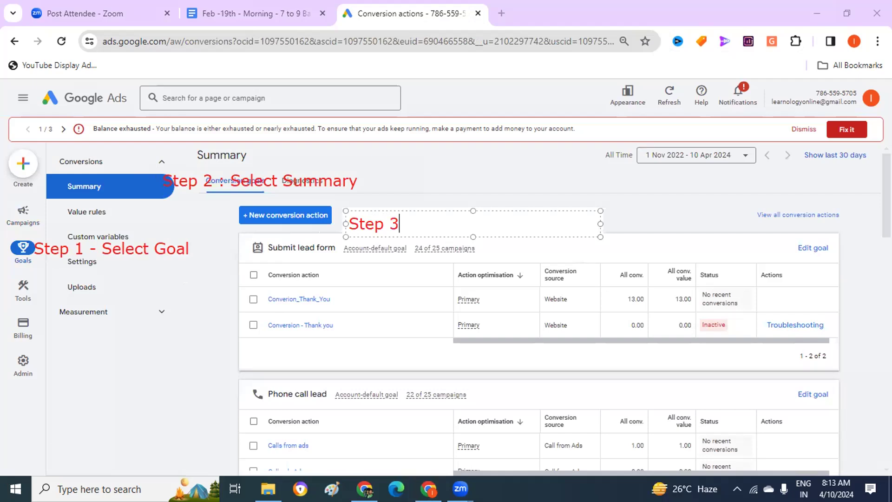
type(": Clicm")
key("BackSpace")
type("k on New Converion")
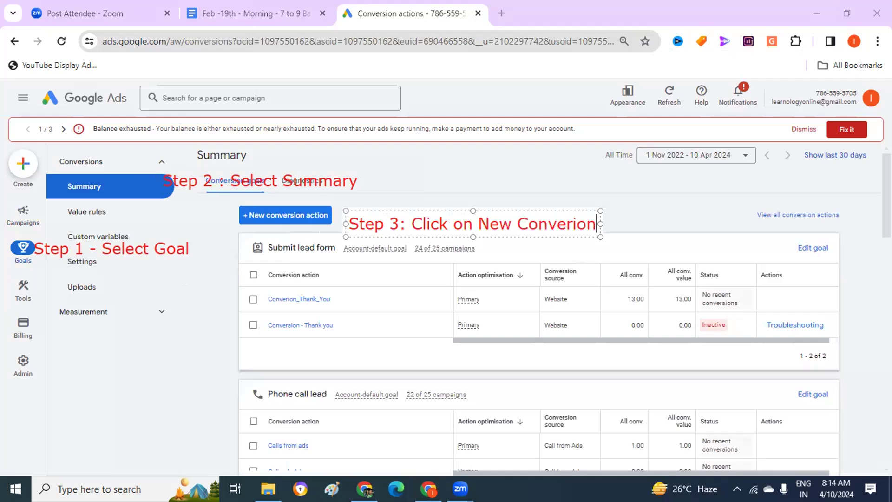
left_click(704, 237)
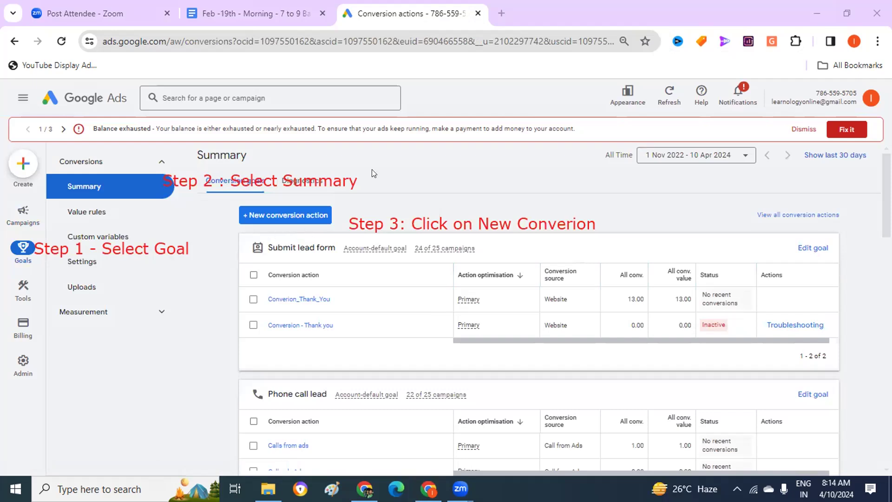
Replace the Step 1 line in the Docs notes with the annotated summary screenshot, then return to Ads.
left_click(287, 16)
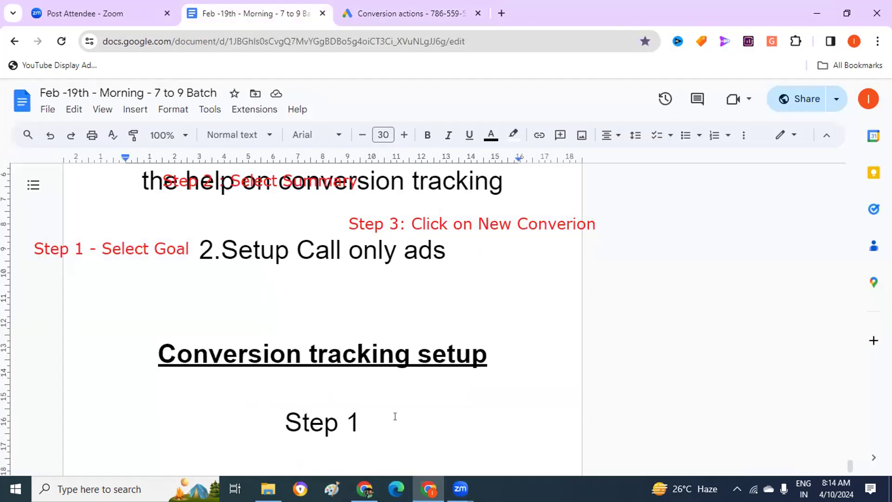
left_click_drag(392, 416, 235, 413)
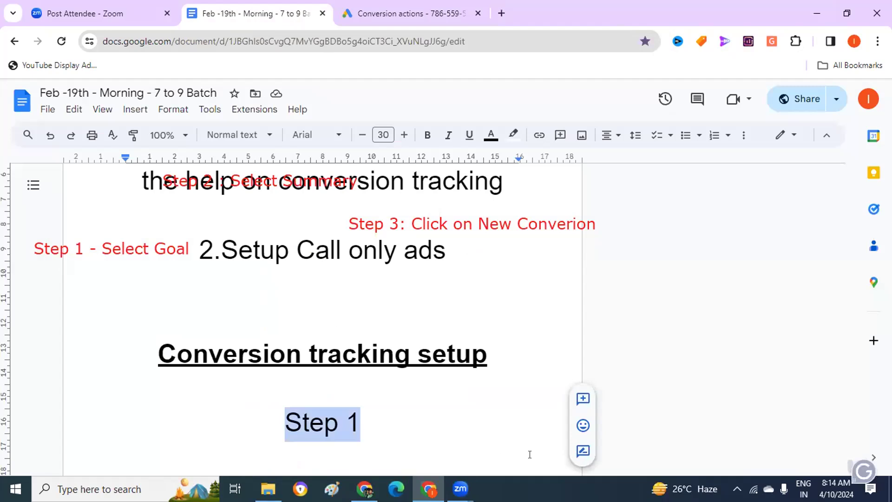
key("ctrl+v")
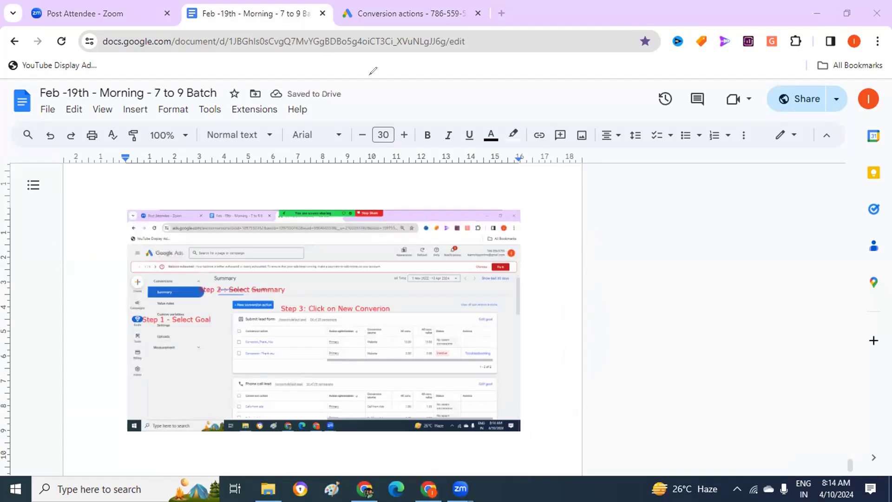
left_click(402, 21)
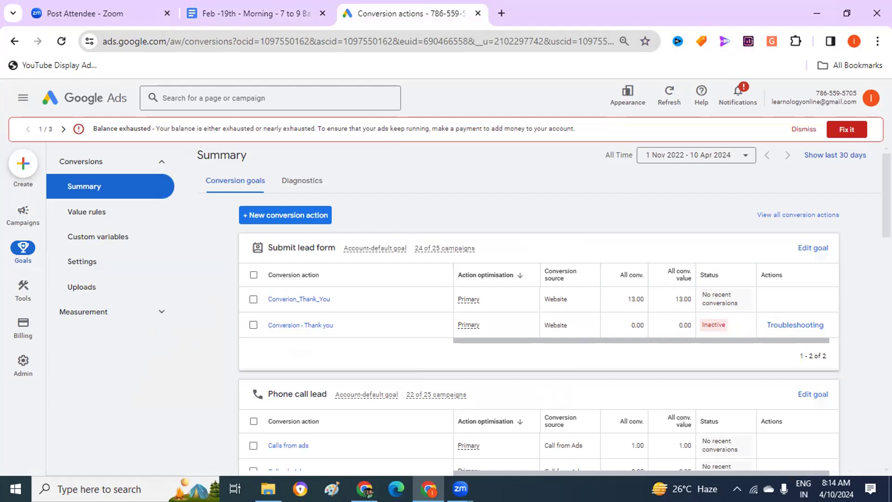
Check the signed-in Ads account, then start a new conversion action.
left_click(873, 98)
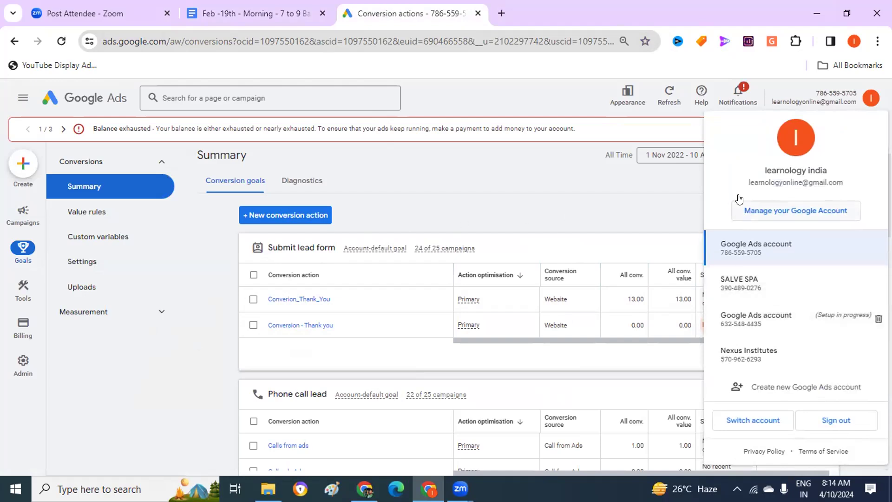
left_click(267, 249)
left_click(290, 219)
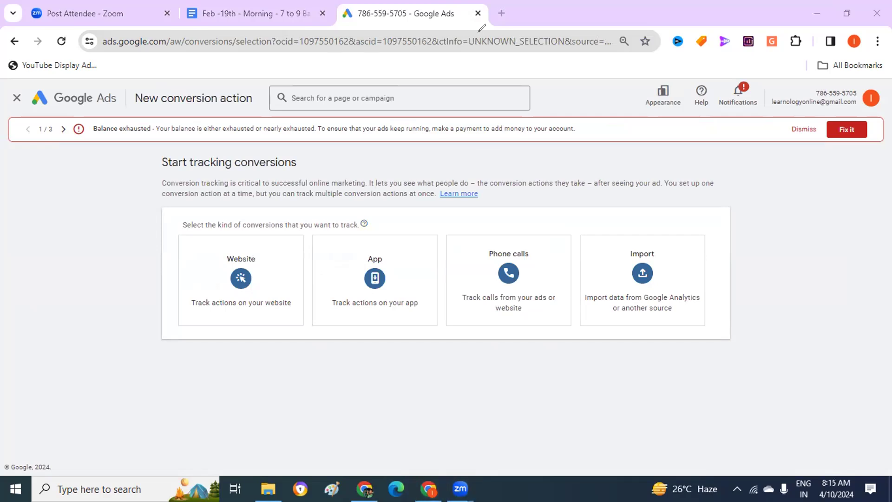
Annotate the conversion-type choices with the red note 'Select phone call - call only ads'.
left_click(470, 212)
type("Select phone call ")
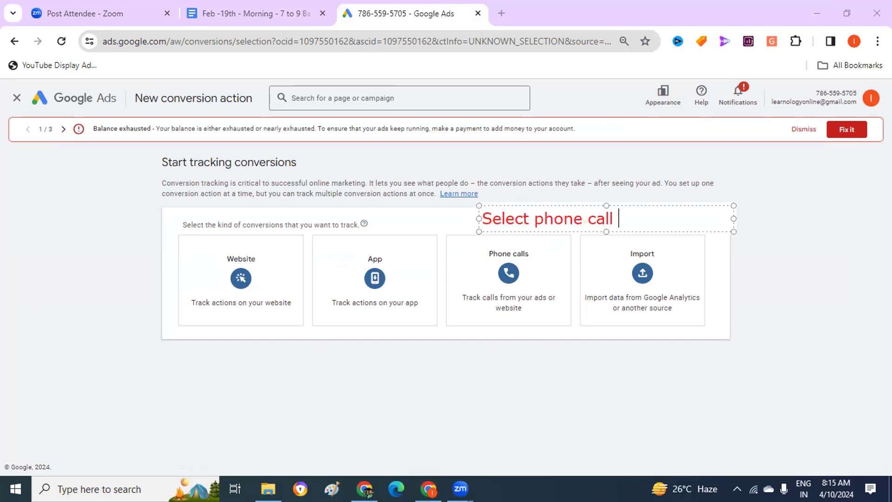
type("- call only ads")
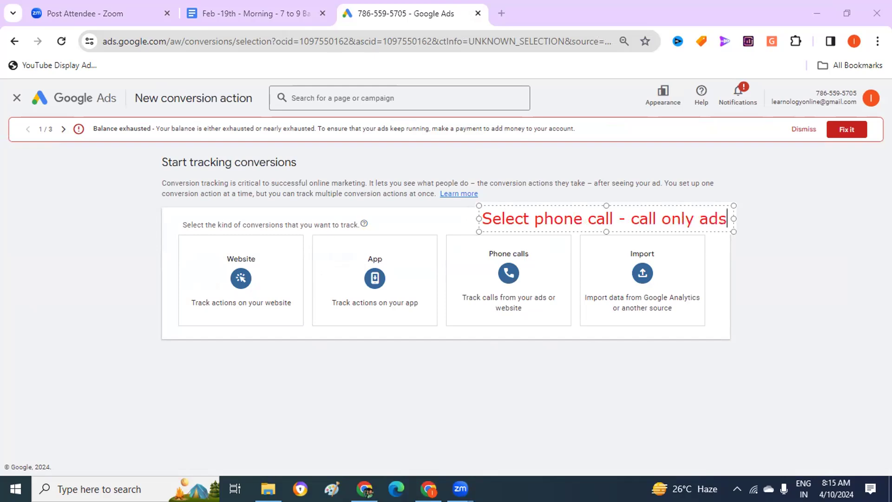
left_click(500, 358)
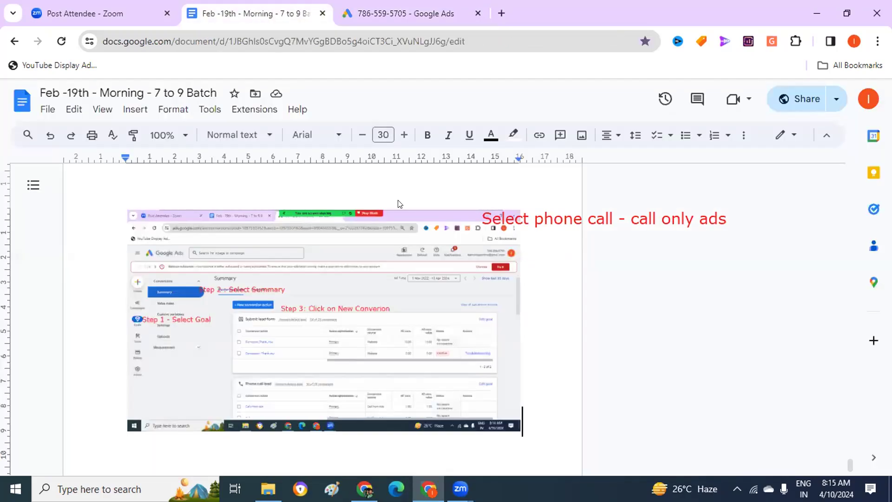
Paste the new conversion action screenshot into the Docs notes and return to Google Ads.
left_click(255, 13)
key("ctrl+v")
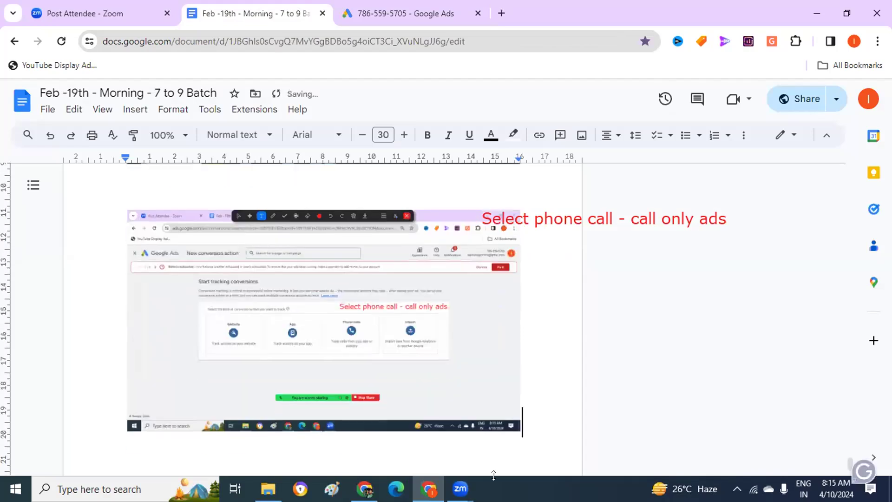
left_click(535, 16)
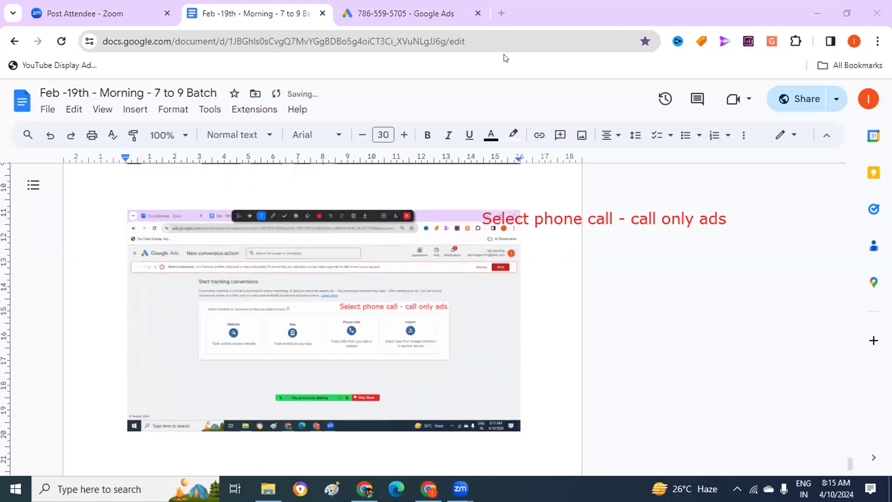
left_click(418, 13)
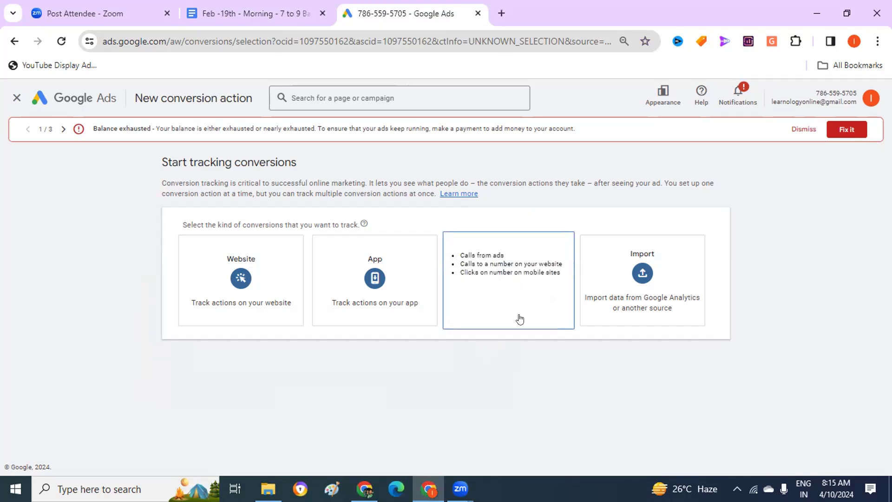
Choose Phone calls tracking calls from ads using call extensions or call-only ads, and continue.
left_click(519, 318)
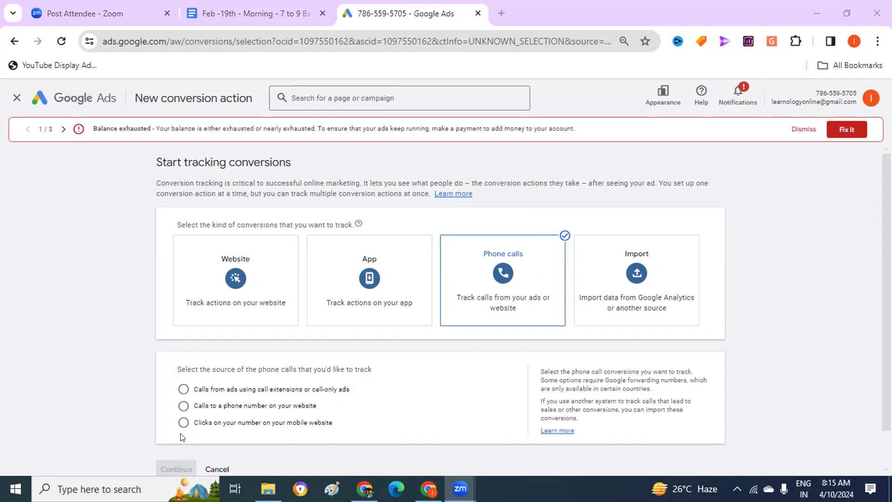
left_click(183, 390)
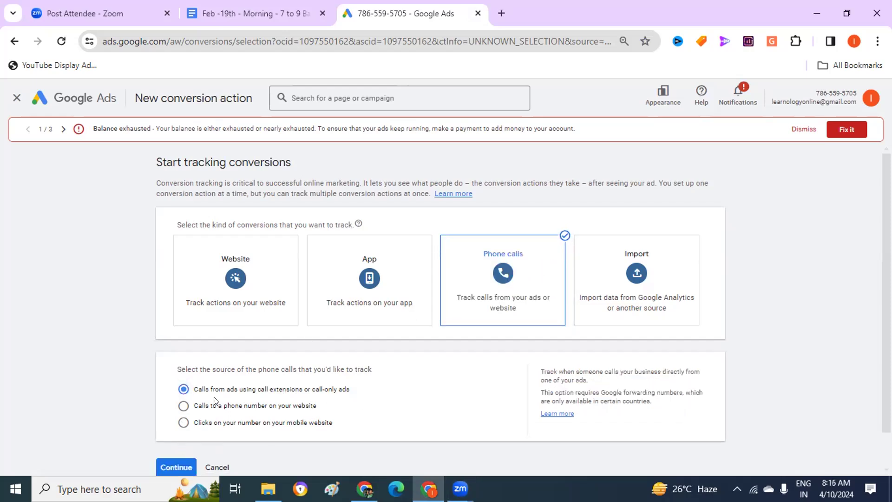
left_click_drag(307, 394, 349, 391)
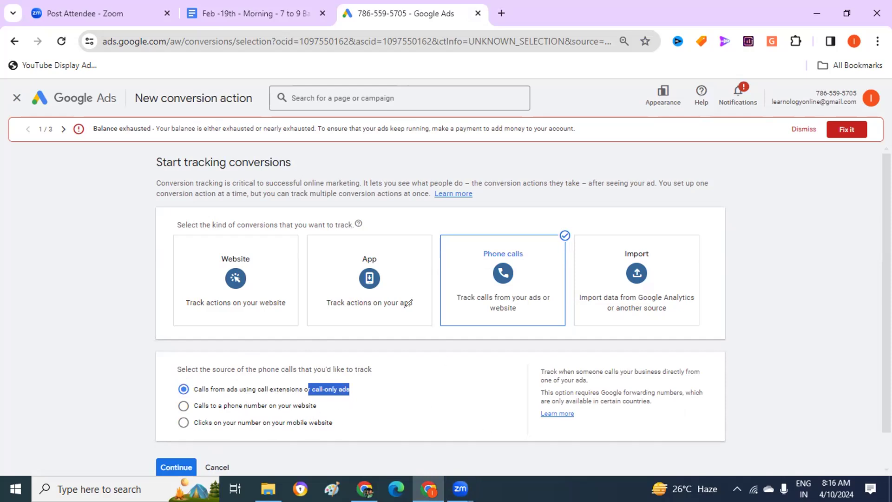
left_click_drag(301, 393, 330, 396)
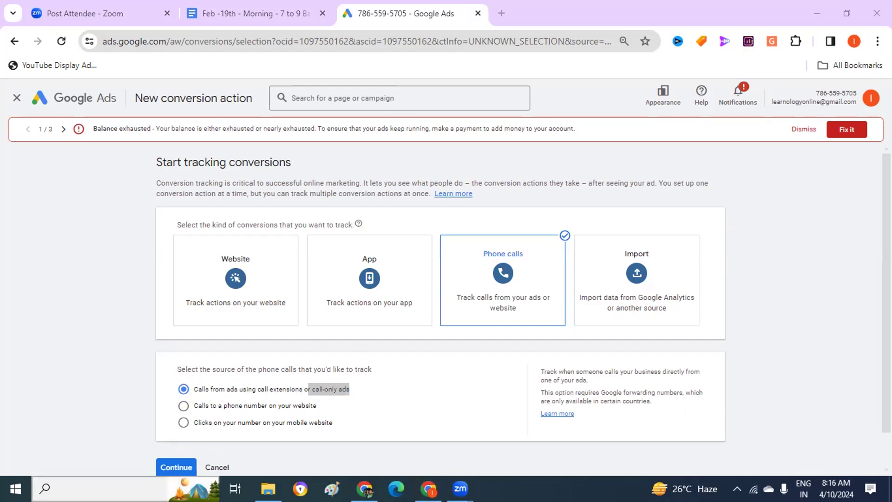
left_click(171, 470)
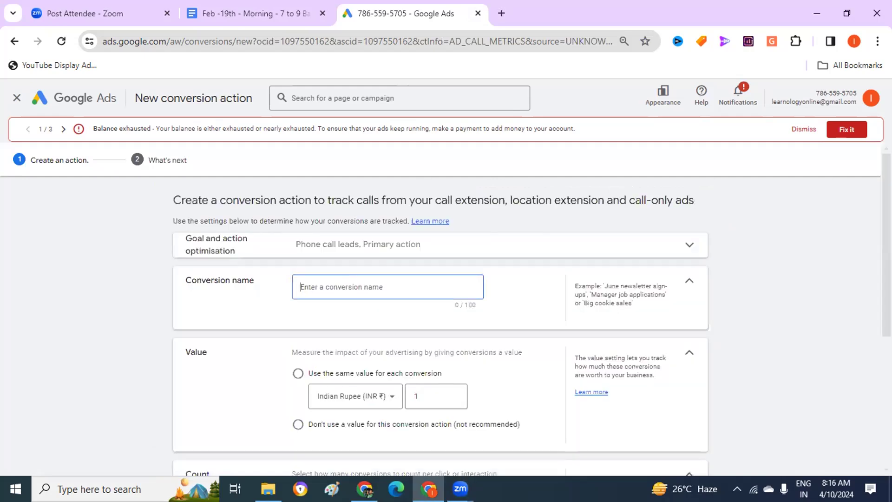
Name the conversion 'Call onlly Ads - 10th April'.
type("Call nl")
key("BackSpace")
key("BackSpace")
type("onlly Ads - 10th")
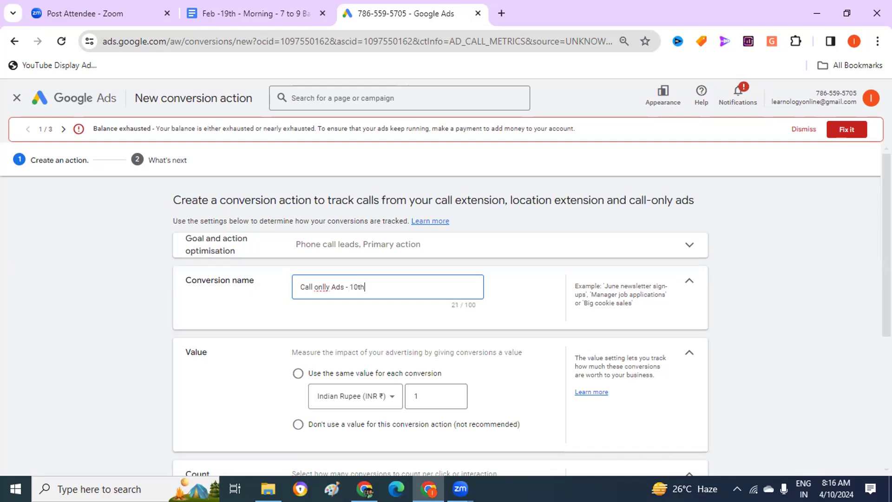
type(" April")
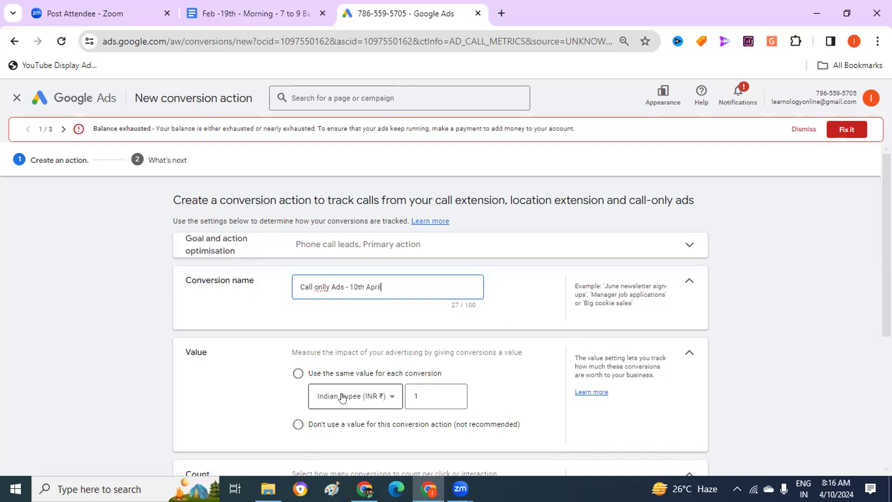
Use the same value for each conversion and set it to 1.
left_click(298, 375)
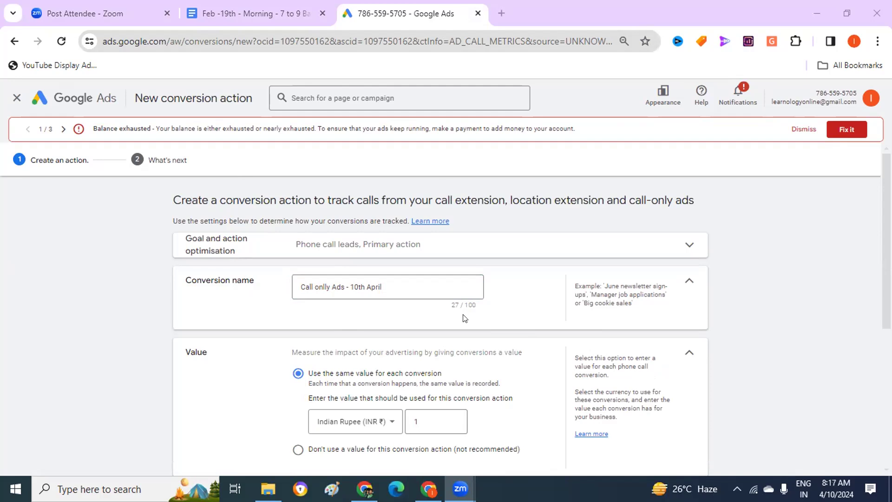
double_click(436, 421)
type("10000")
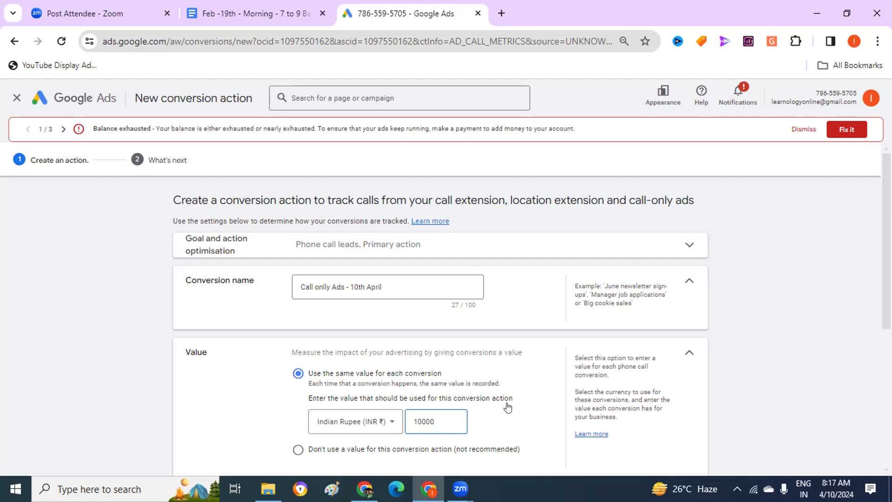
key("ctrl+a")
key("BackSpace")
type("1")
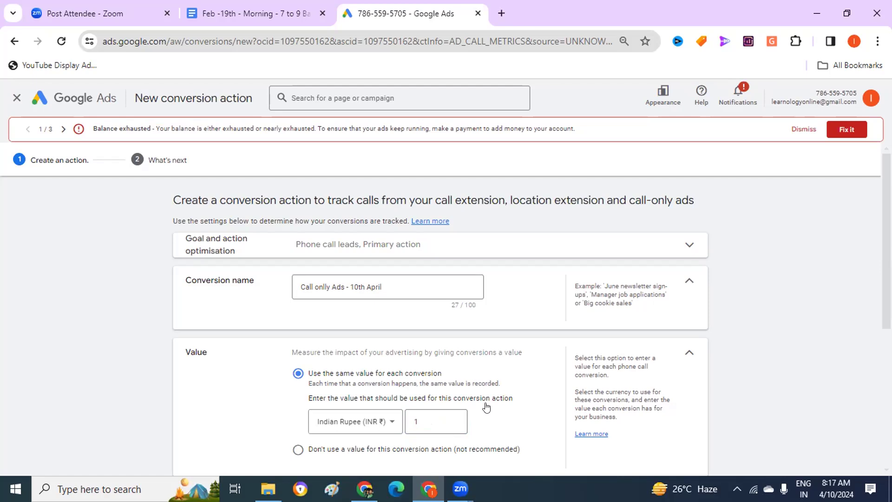
scroll(478, 298, "down", 4)
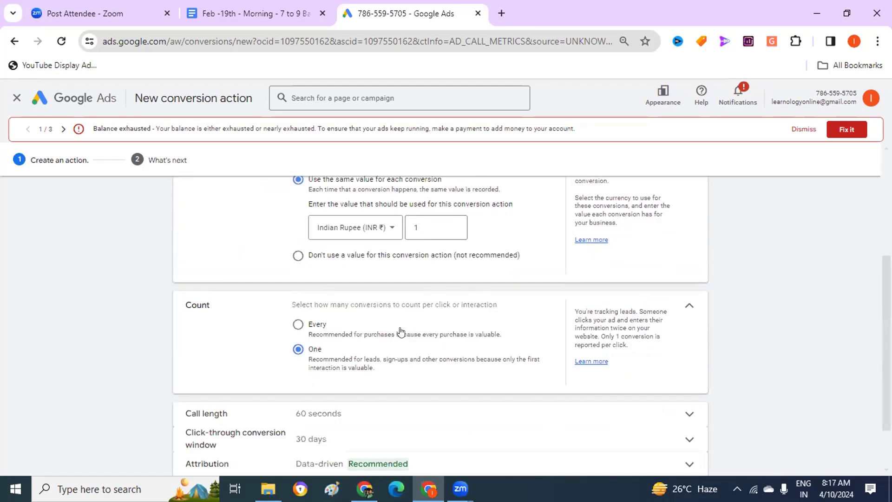
scroll(395, 330, "up", 1)
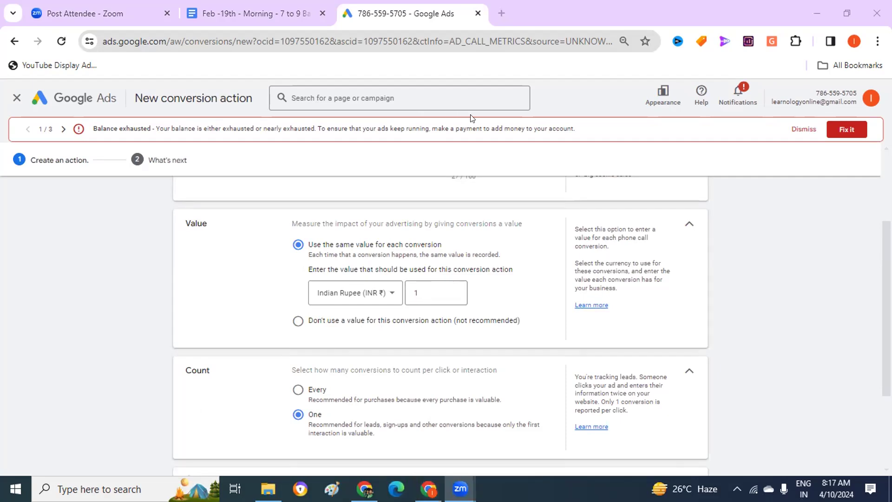
scroll(362, 325, "up", 1)
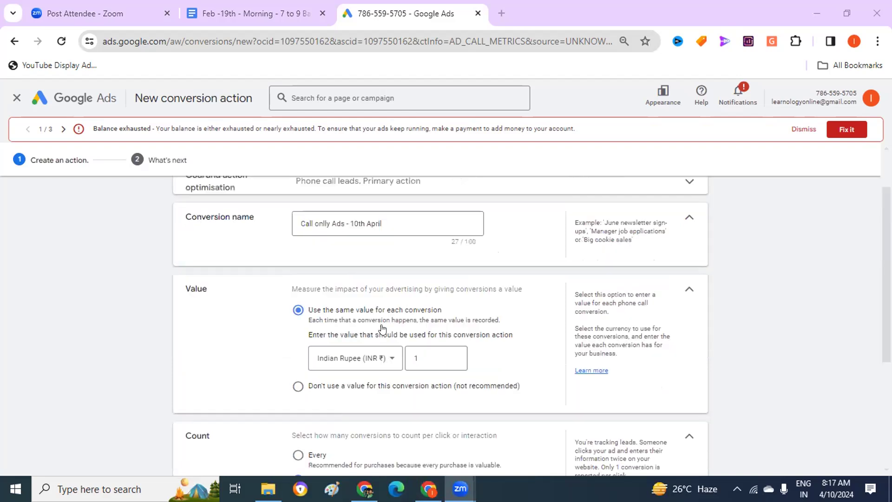
scroll(381, 330, "down", 2)
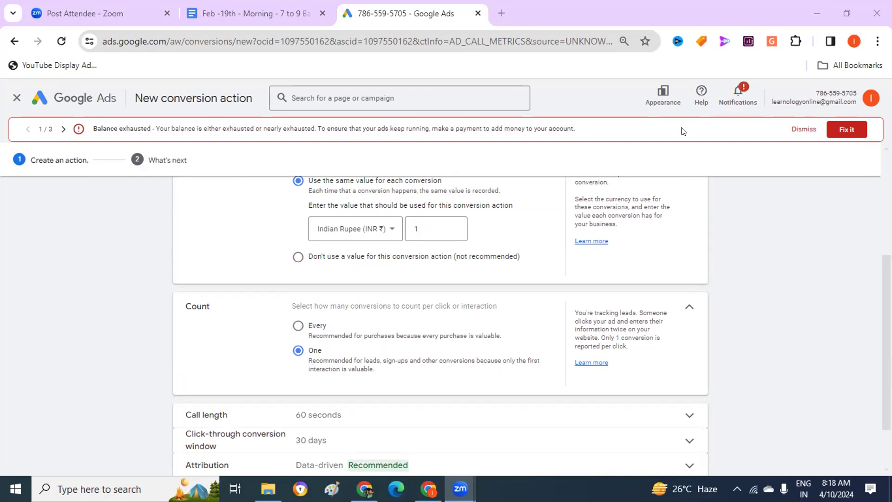
left_click(297, 326)
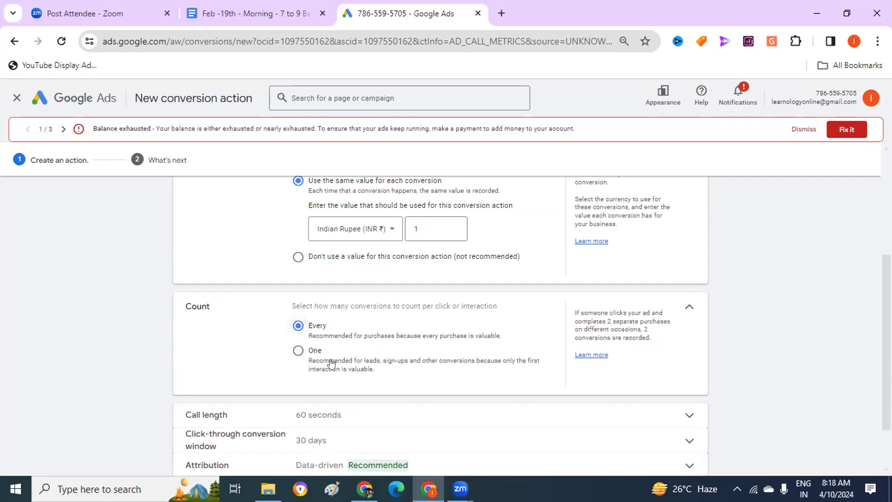
left_click(298, 351)
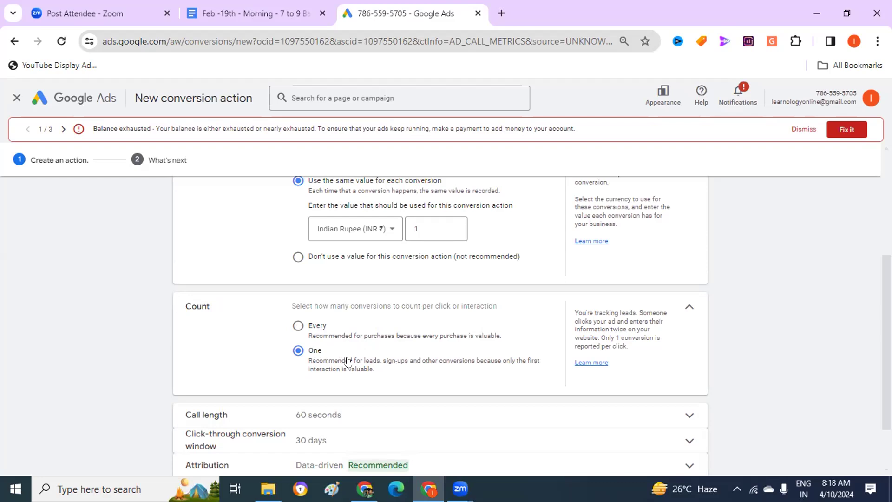
left_click_drag(306, 352, 322, 375)
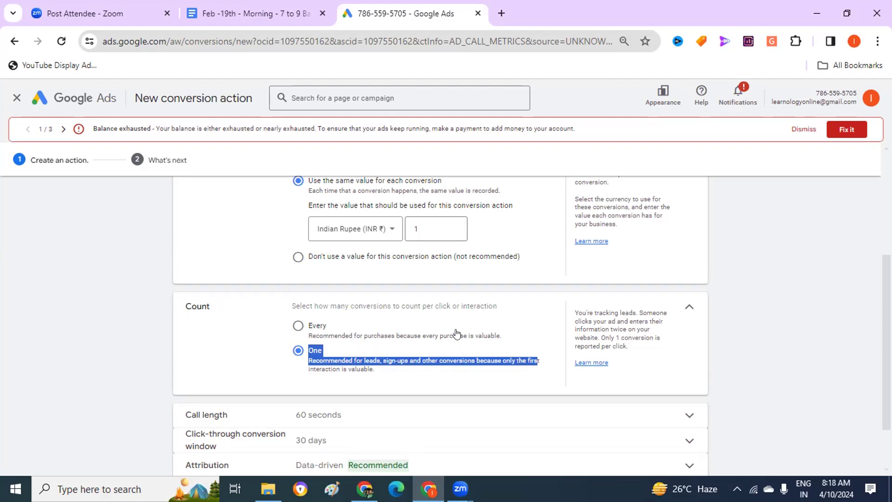
scroll(358, 325, "down", 2)
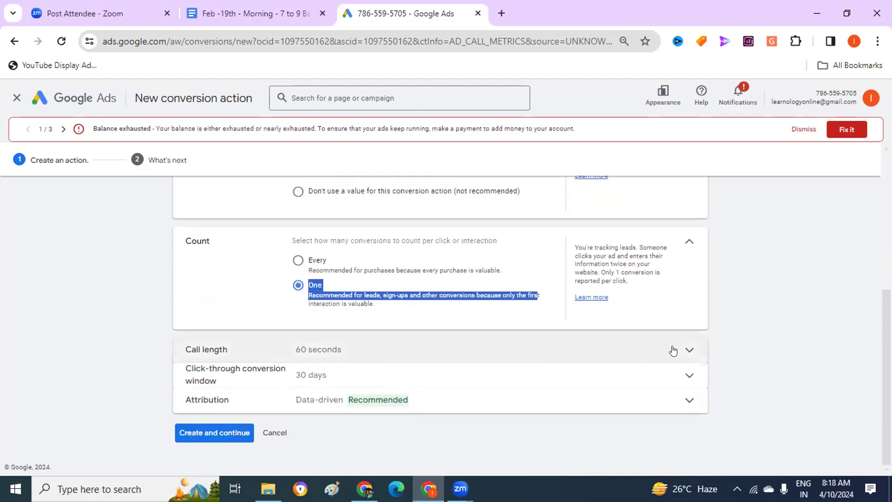
Keep the call length at 60 seconds and create the conversion action.
left_click(756, 347)
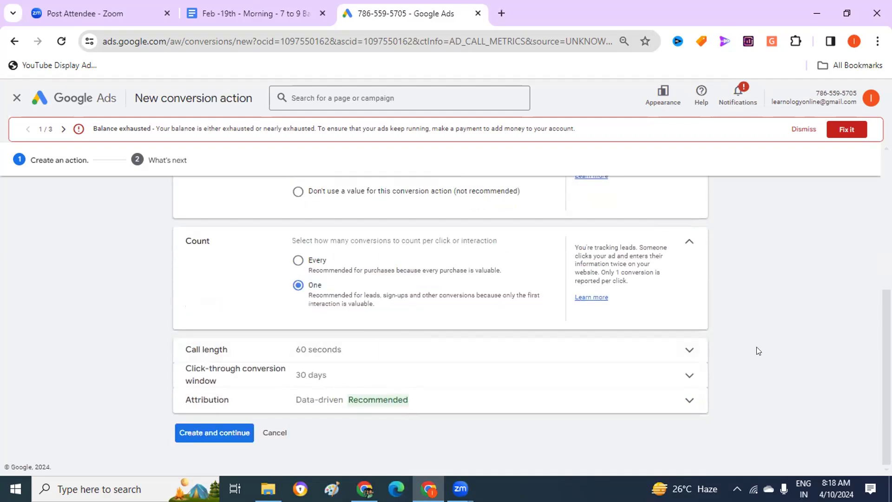
left_click(404, 356)
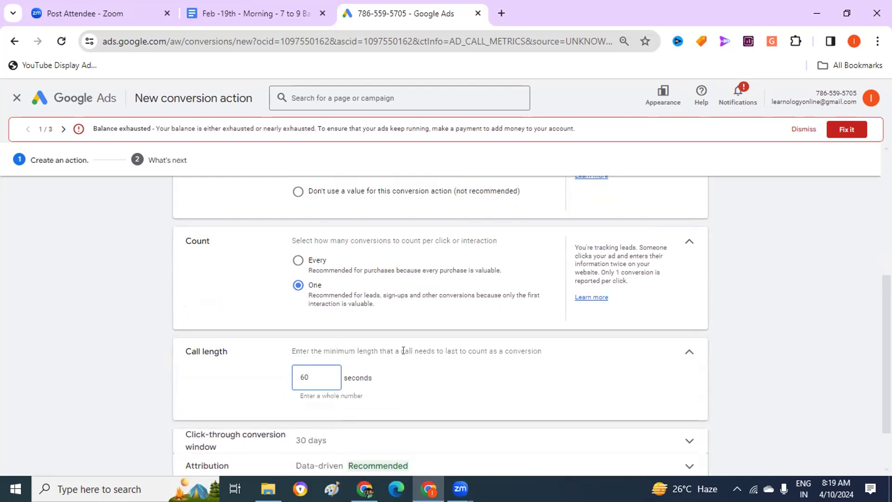
left_click(690, 352)
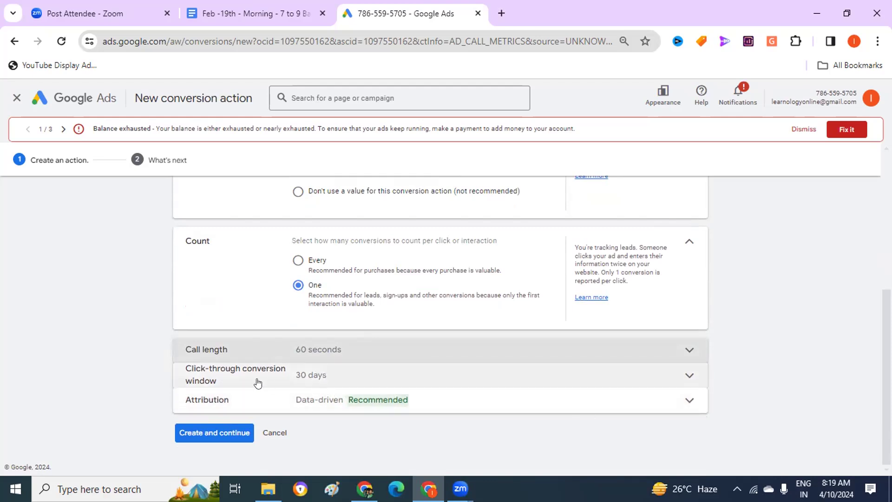
left_click(218, 433)
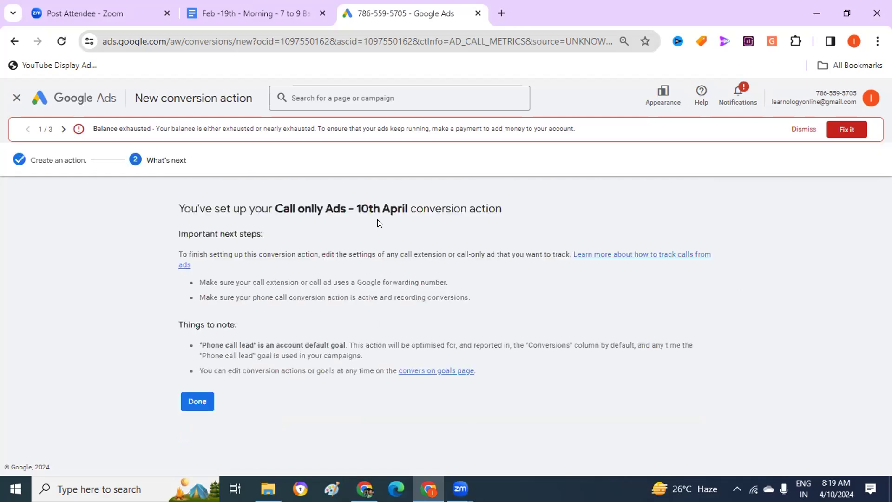
Finish setup and highlight the new 'Call only Ads - 10th April' row under Phone call lead.
left_click(194, 402)
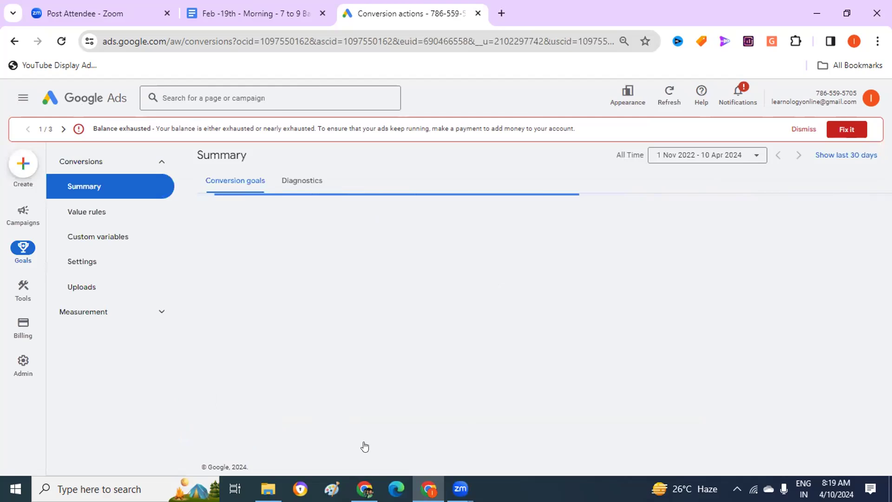
scroll(293, 254, "down", 10)
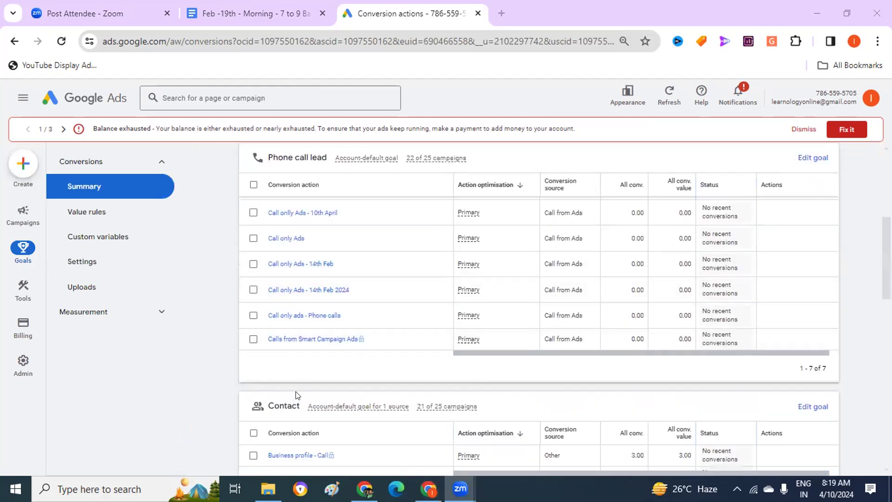
scroll(291, 270, "up", 2)
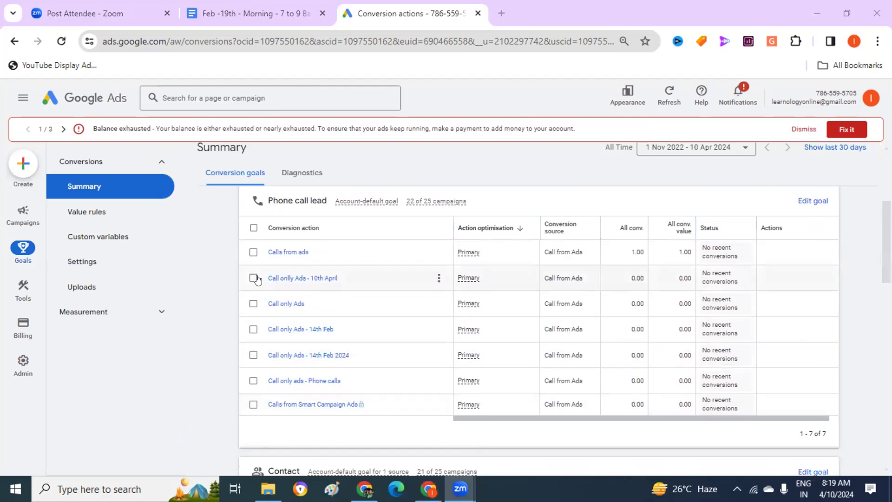
left_click_drag(268, 278, 342, 279)
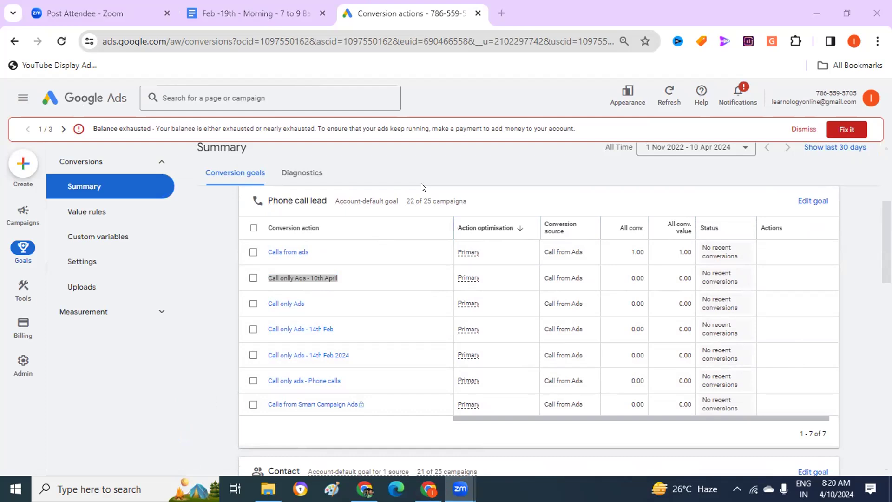
Return to the Feb -19th class notes and highlight the '2.Setup Call only ads' line.
left_click(274, 16)
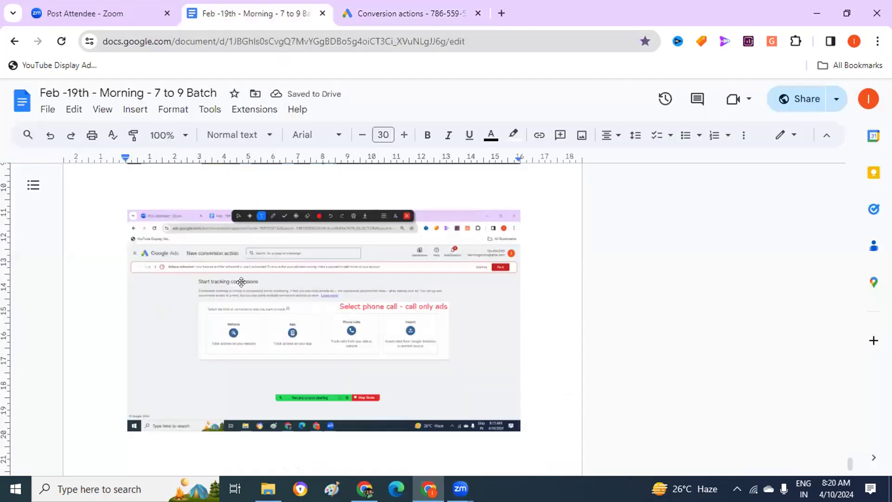
scroll(288, 427, "down", 5)
scroll(288, 427, "up", 15)
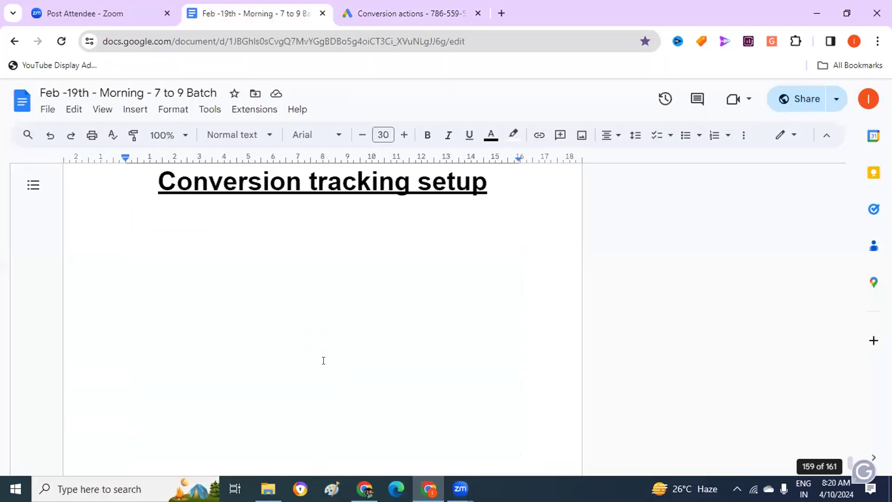
scroll(286, 396, "down", 4)
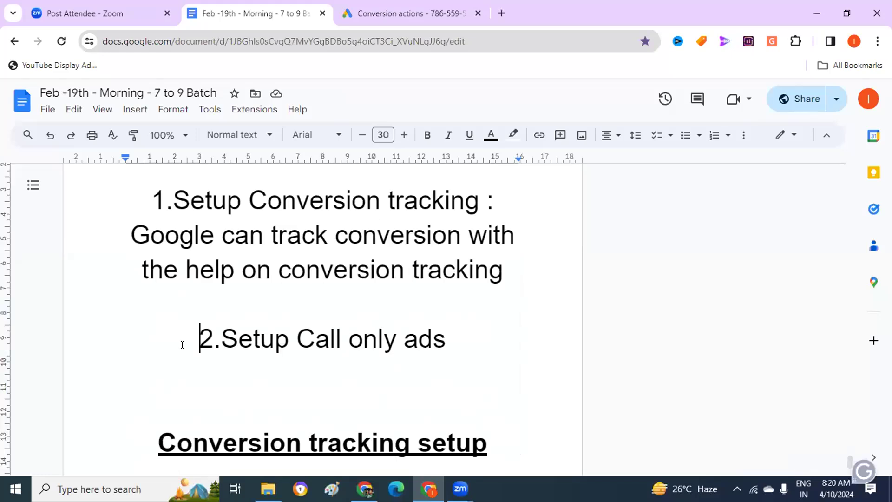
left_click_drag(197, 340, 467, 341)
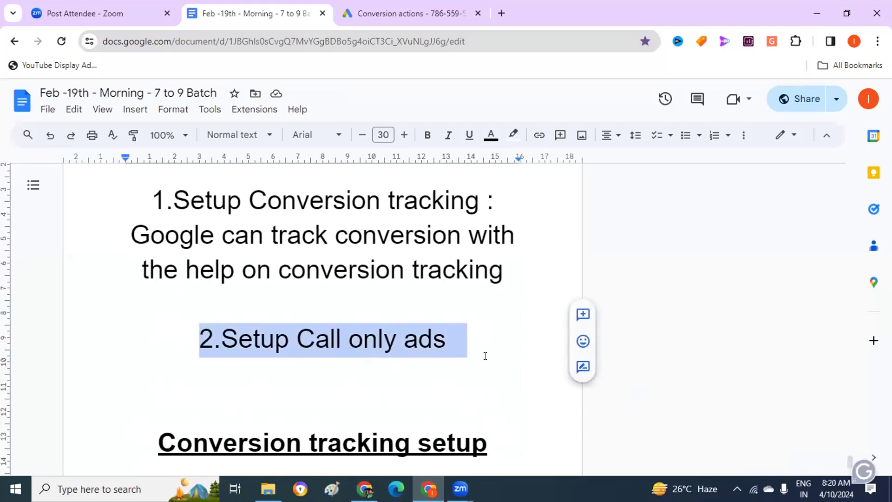
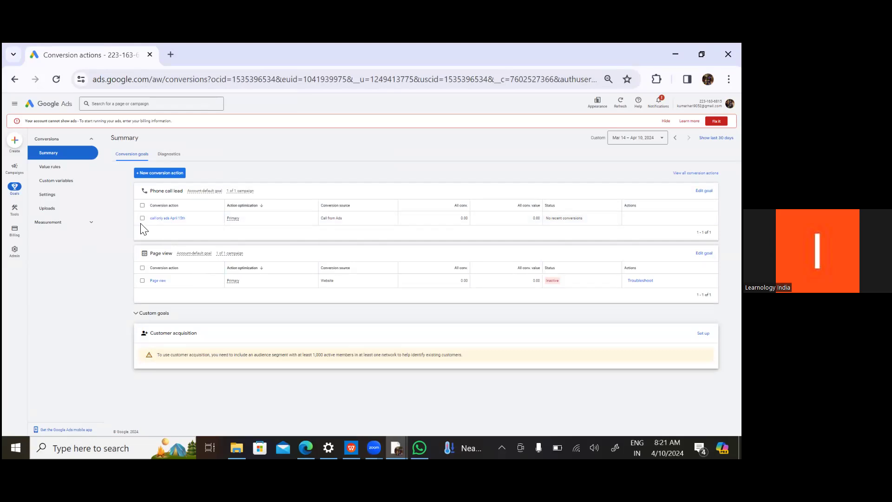
Abandon the new conversion action and switch to the other account's Conversions summary.
left_click(176, 174)
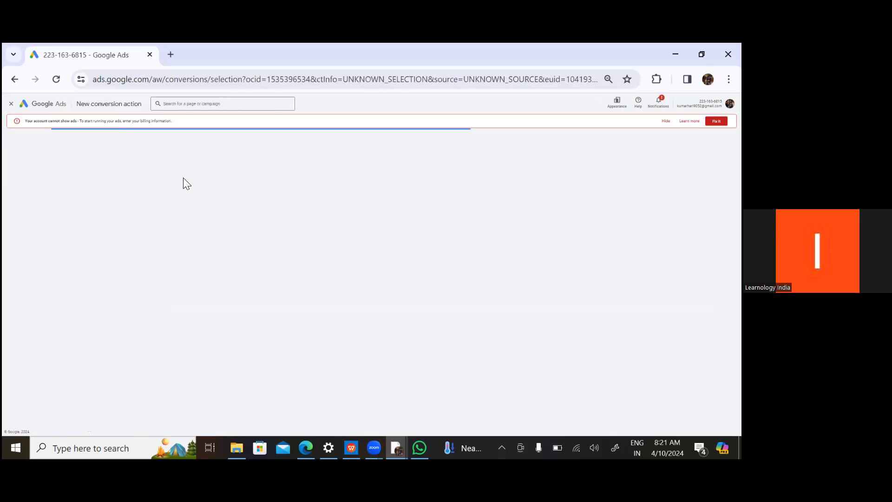
left_click(11, 105)
mouse_move(18, 242)
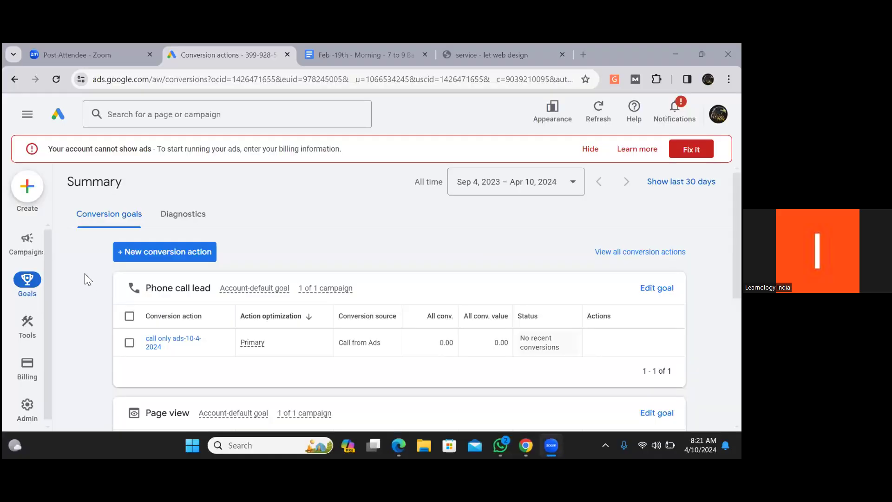
Go to Campaigns > Overview and create a new campaign.
mouse_move(38, 273)
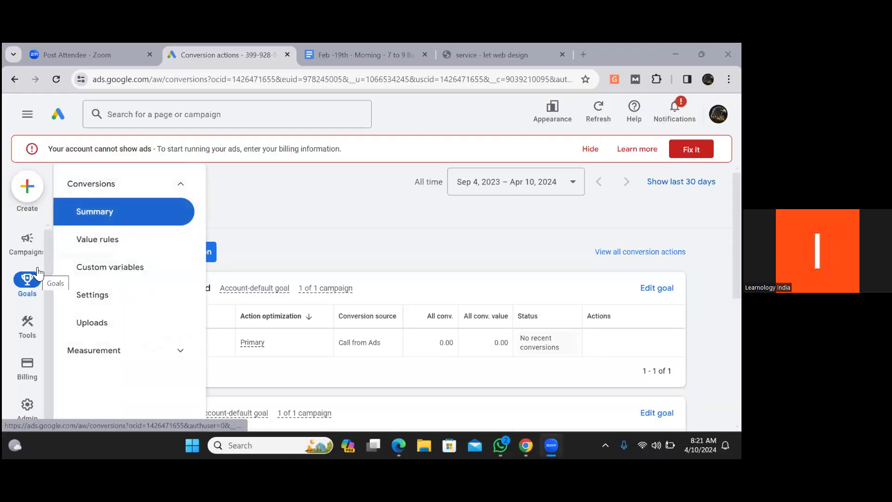
mouse_move(7, 237)
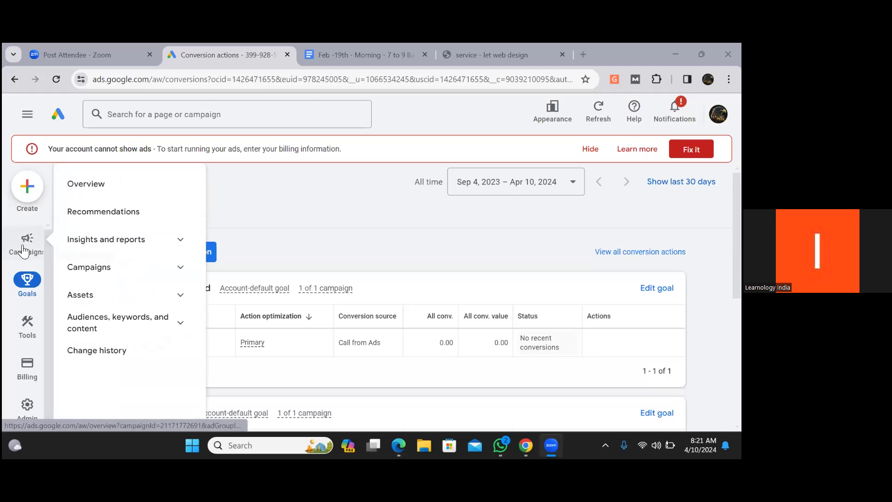
left_click(21, 246)
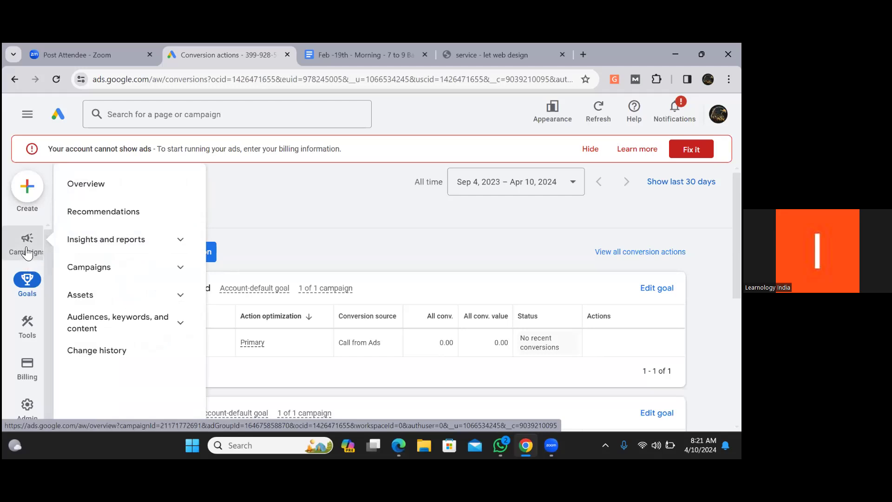
left_click(27, 253)
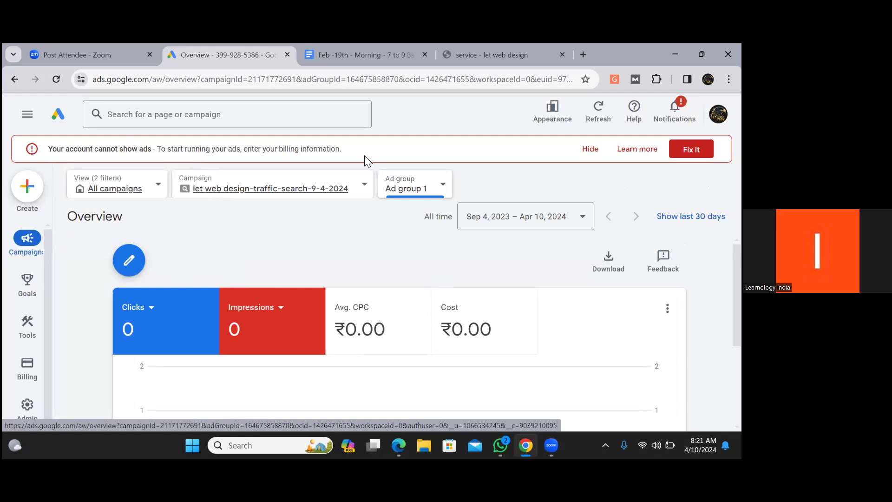
scroll(132, 216, "down", 3)
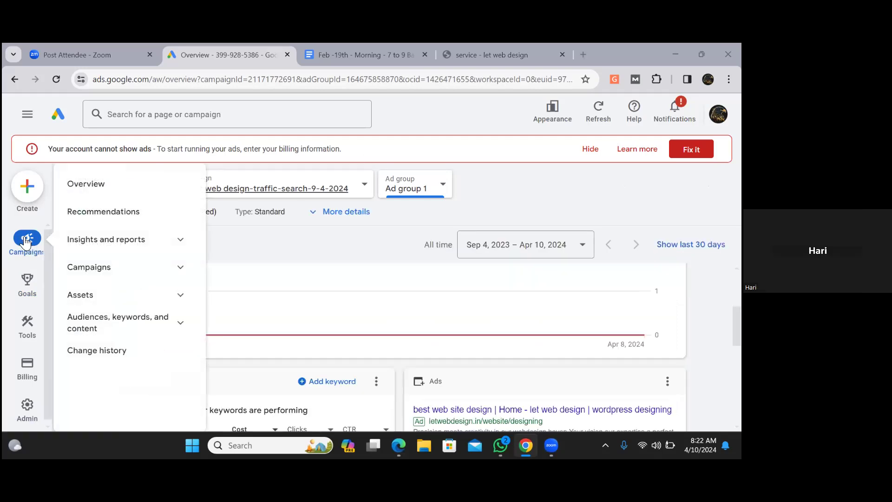
left_click(34, 203)
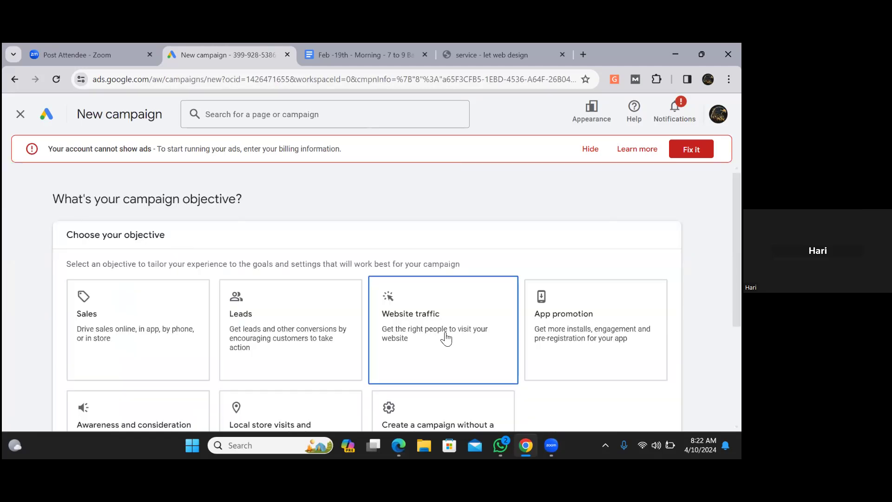
Choose Leads as the campaign objective.
scroll(261, 338, "down", 1)
left_click(261, 324)
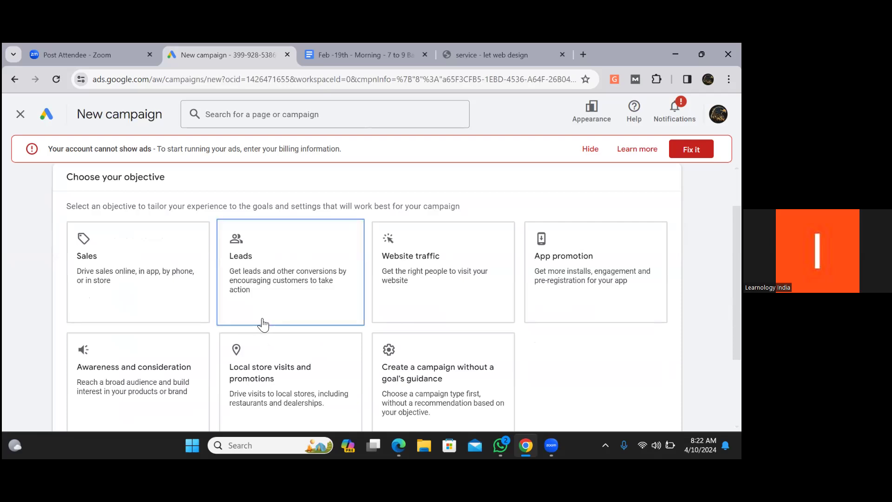
left_click(188, 316)
left_click(239, 310)
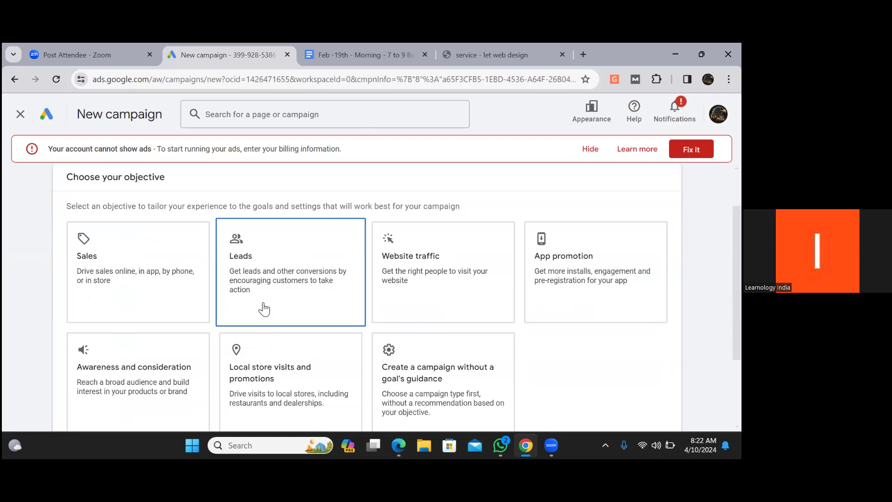
left_click(253, 321)
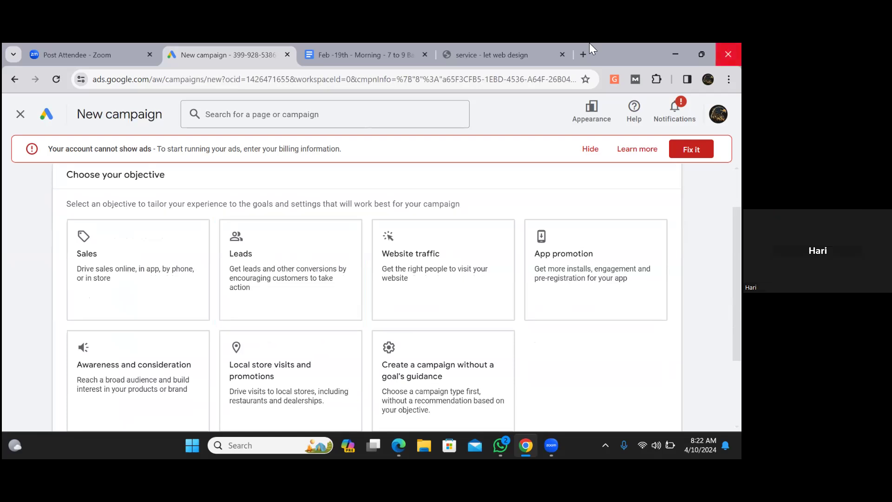
left_click(279, 312)
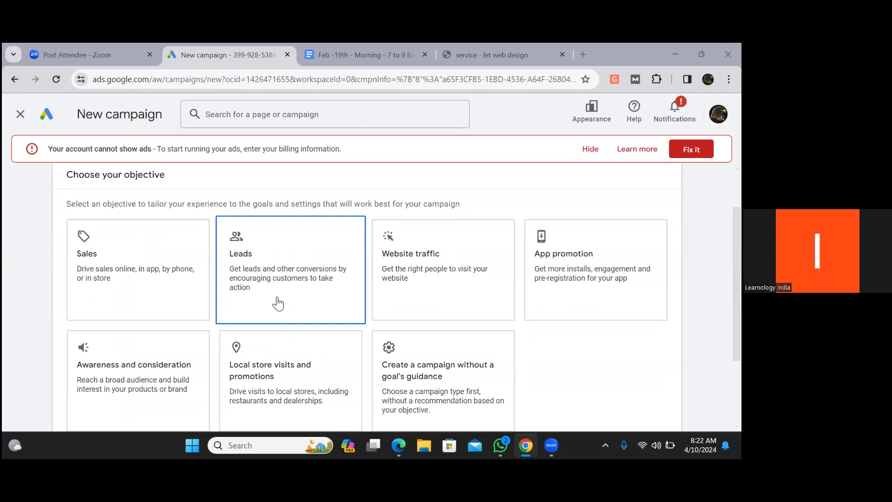
left_click(278, 303)
Remove the Page views goal so only Phone call leads remains, and continue.
scroll(276, 303, "down", 2)
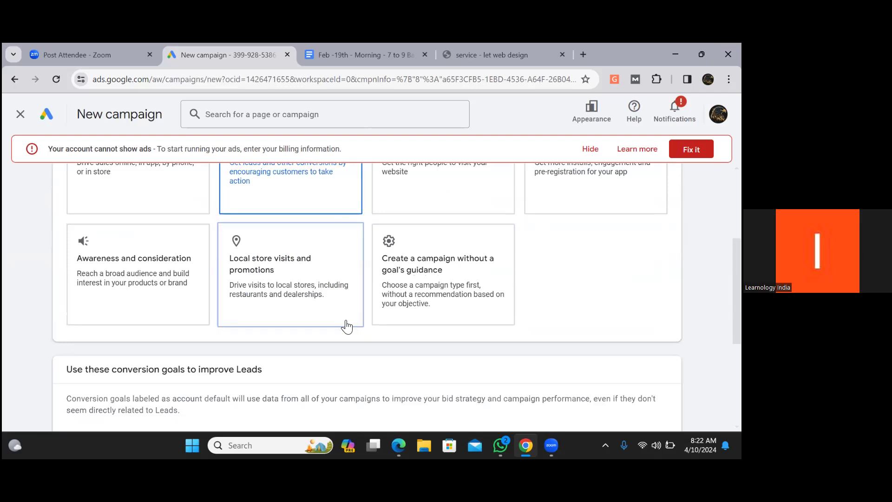
scroll(344, 371, "down", 2)
mouse_move(316, 371)
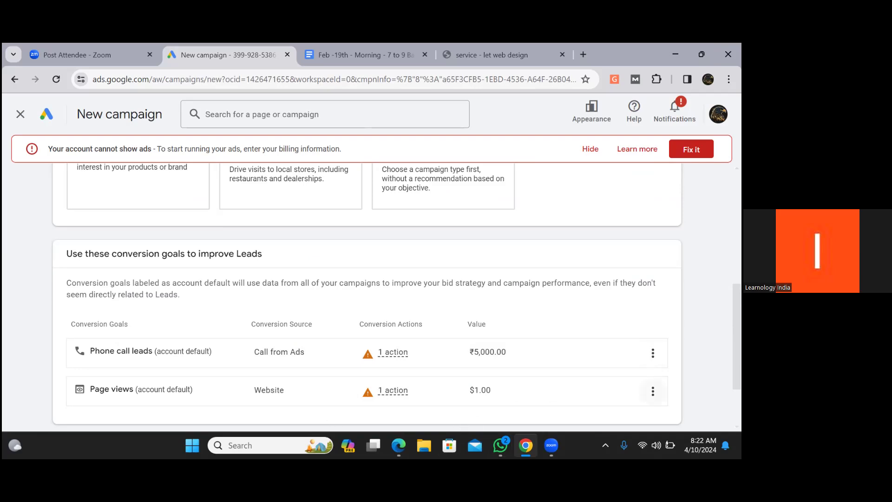
left_click(653, 391)
left_click(679, 400)
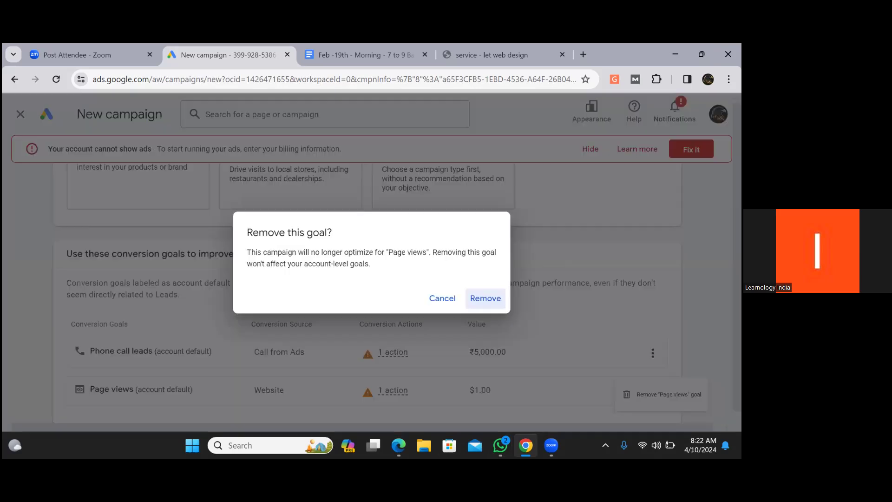
left_click(488, 298)
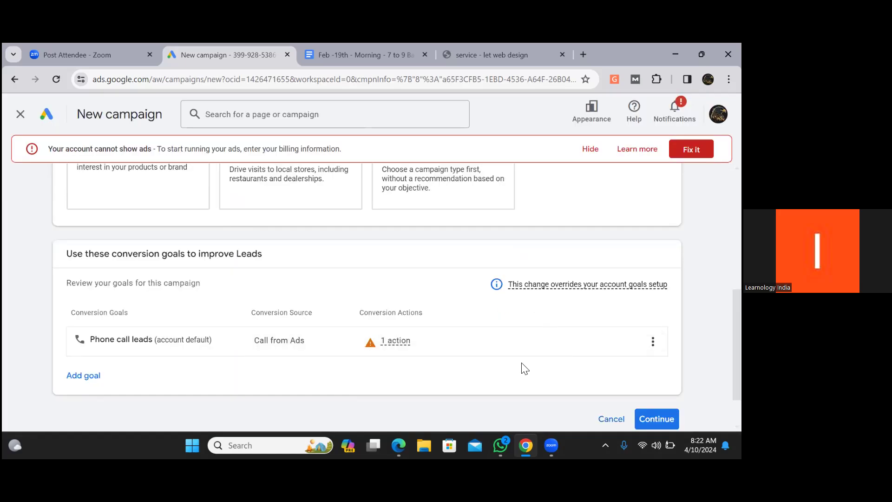
left_click(657, 419)
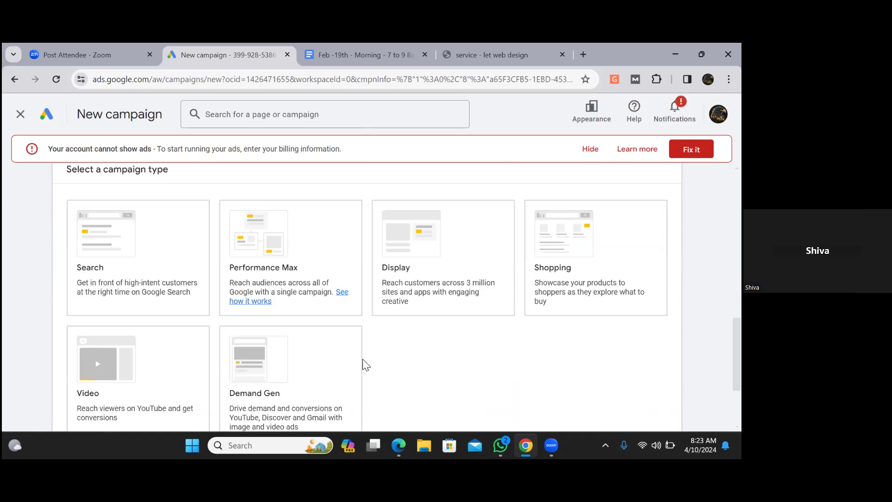
Make it a Search campaign reaching its goal through Phone calls.
left_click(189, 256)
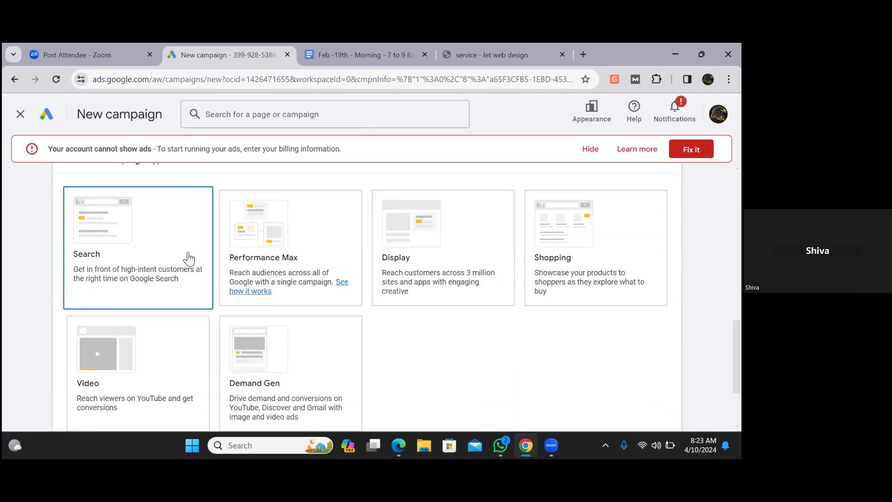
scroll(426, 291, "down", 2)
scroll(451, 331, "down", 1)
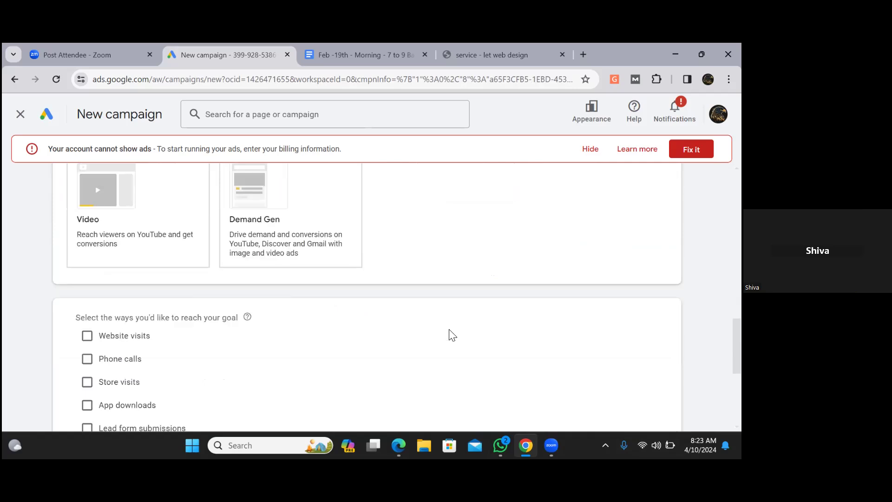
left_click(86, 360)
scroll(341, 358, "down", 1)
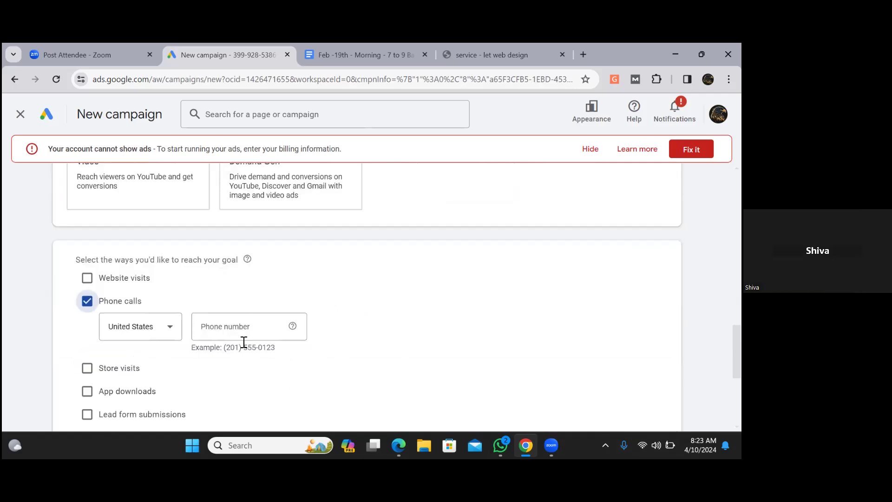
Set the phone number country to India and enter the business phone number.
left_click(172, 330)
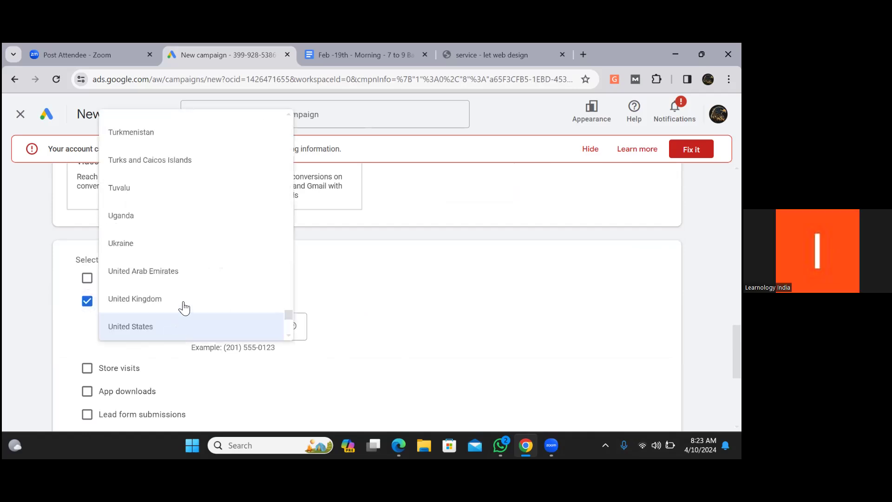
scroll(186, 224, "down", 5)
scroll(187, 225, "down", 3)
scroll(188, 226, "up", 12)
scroll(188, 225, "up", 20)
scroll(188, 225, "up", 15)
scroll(189, 225, "up", 15)
scroll(188, 225, "up", 10)
scroll(188, 226, "down", 2)
left_click(180, 252)
left_click(232, 325)
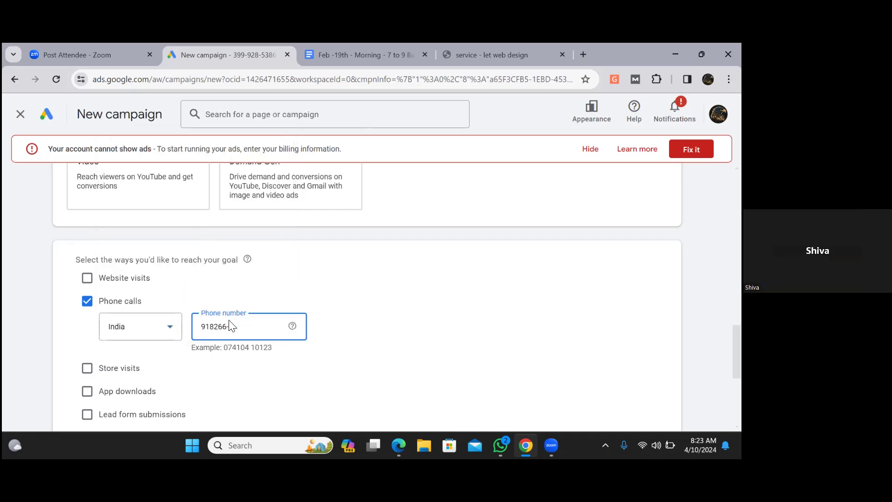
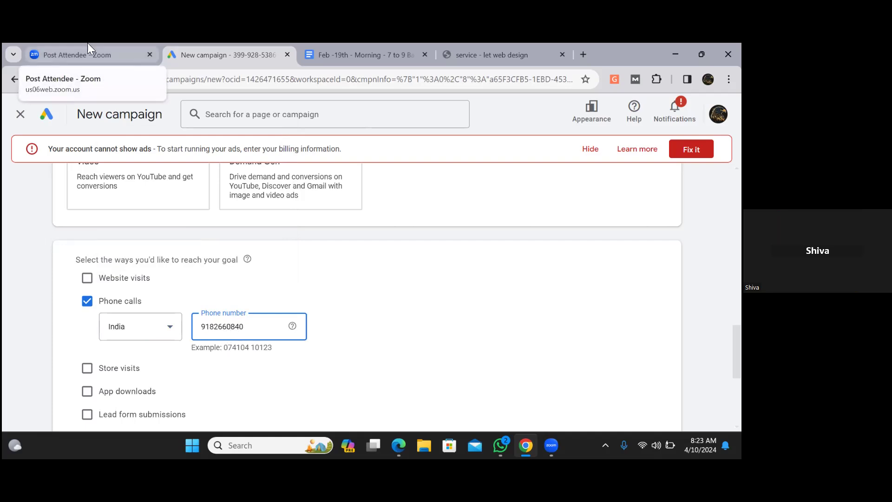
scroll(587, 337, "down", 3)
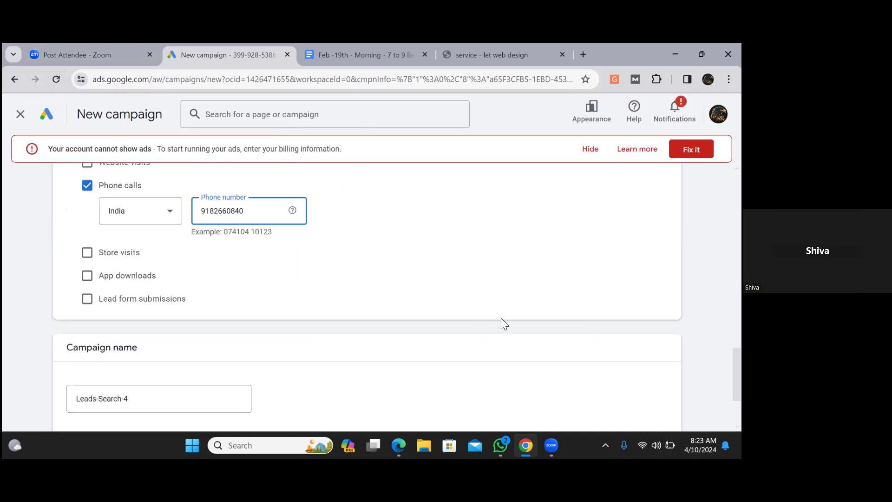
scroll(465, 322, "down", 1)
Replace the campaign name with 'lwtwebdesign-call only -leads-10-4-2024'.
left_click(157, 343)
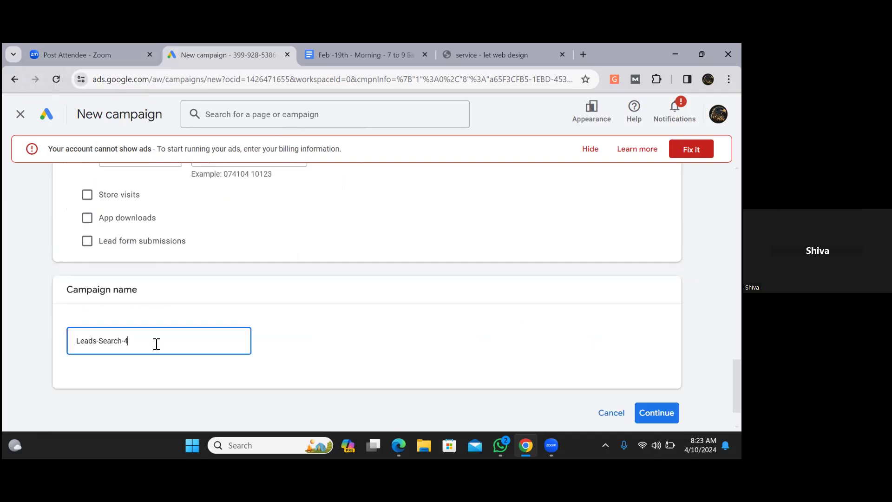
key("BackSpace")
key("BackSpace")
key("BackSpace")
key("BackSpace")
key("BackSpace")
key("BackSpace")
key("BackSpace")
key("BackSpace")
key("BackSpace")
key("BackSpace")
key("BackSpace")
key("BackSpace")
key("BackSpace")
key("BackSpace")
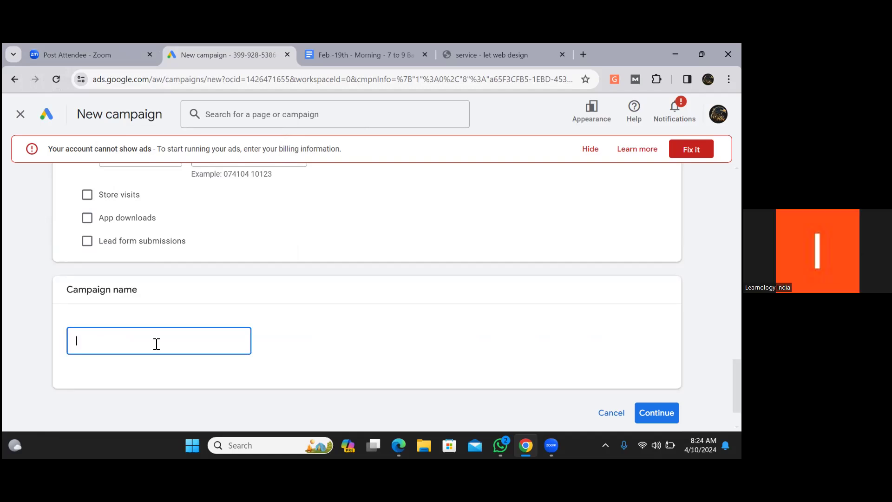
type("lwtwebdesign")
type("call only ")
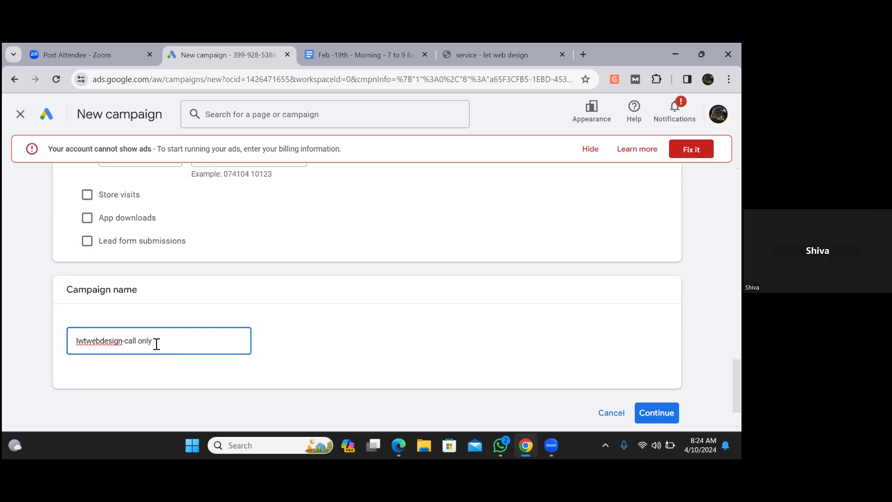
type("-")
type("leads")
type("-")
type("10-4")
type("-1")
type("25")
key("BackSpace")
key("BackSpace")
key("BackSpace")
type("2024")
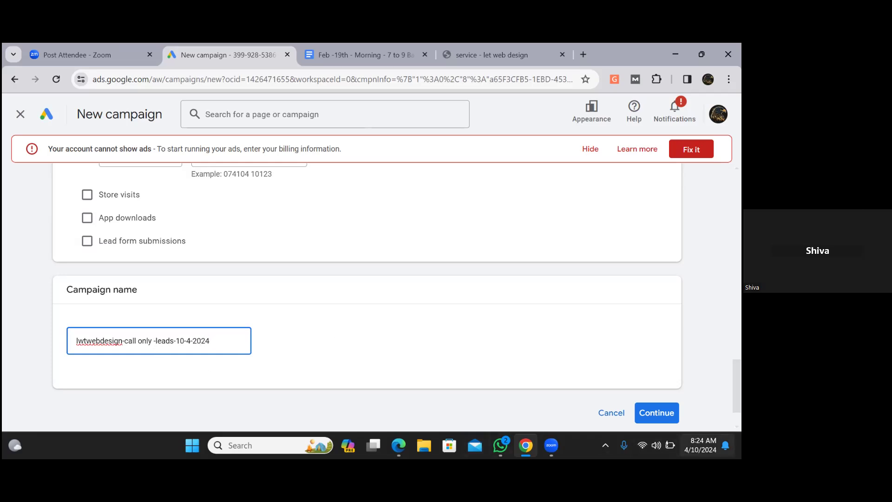
Correct the name to start with 'letwebdesign', then start a fresh campaign instead of the draft.
left_click(86, 340)
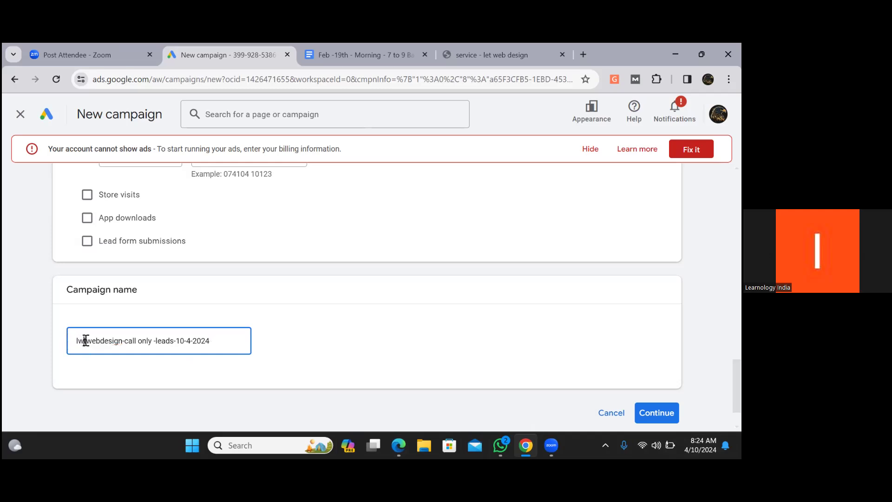
key("BackSpace")
type("et")
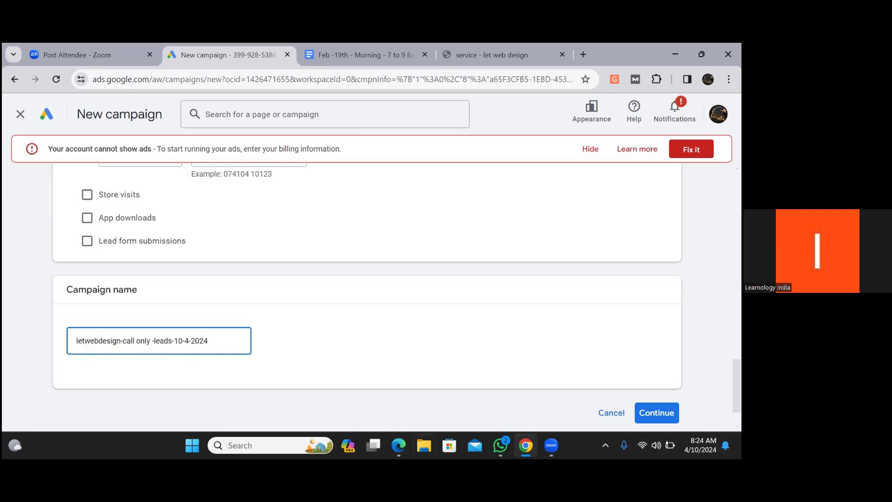
left_click(657, 413)
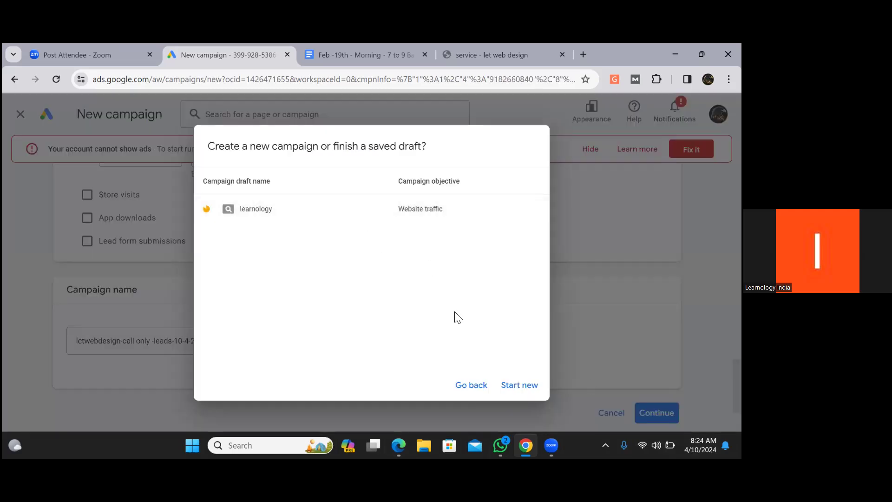
left_click(520, 386)
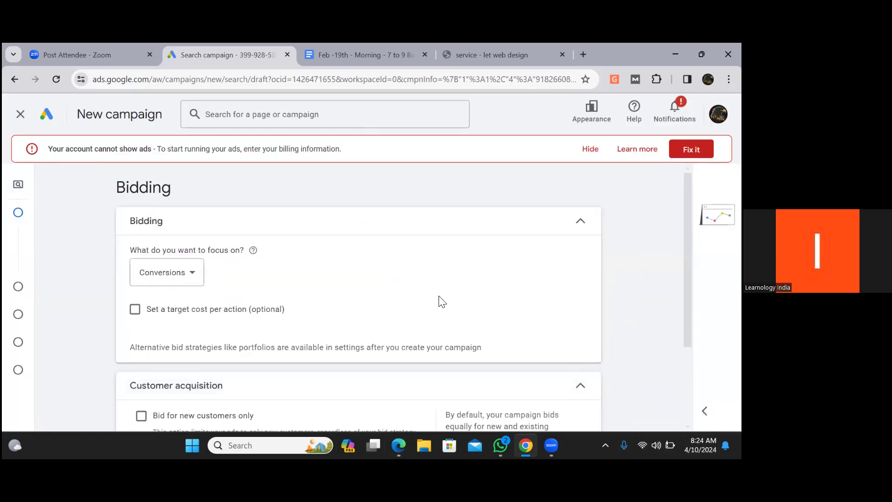
Keep Conversions as the bidding focus and proceed to campaign settings.
scroll(468, 288, "down", 2)
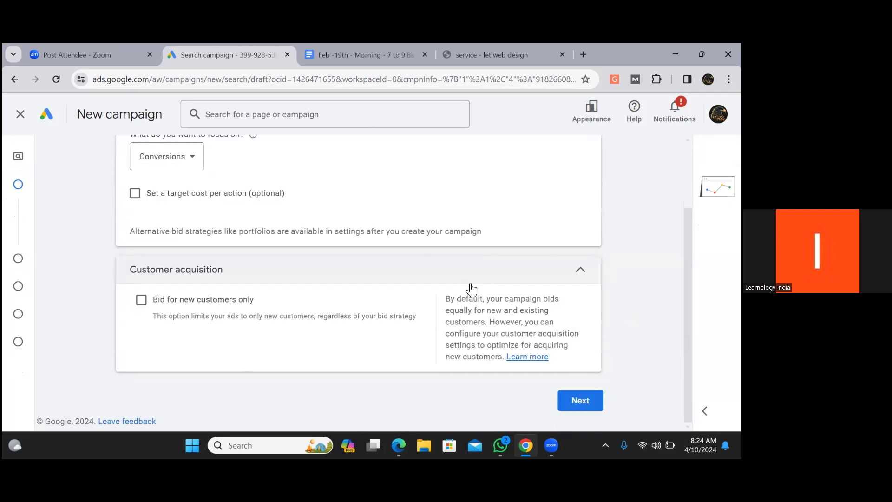
scroll(470, 289, "up", 1)
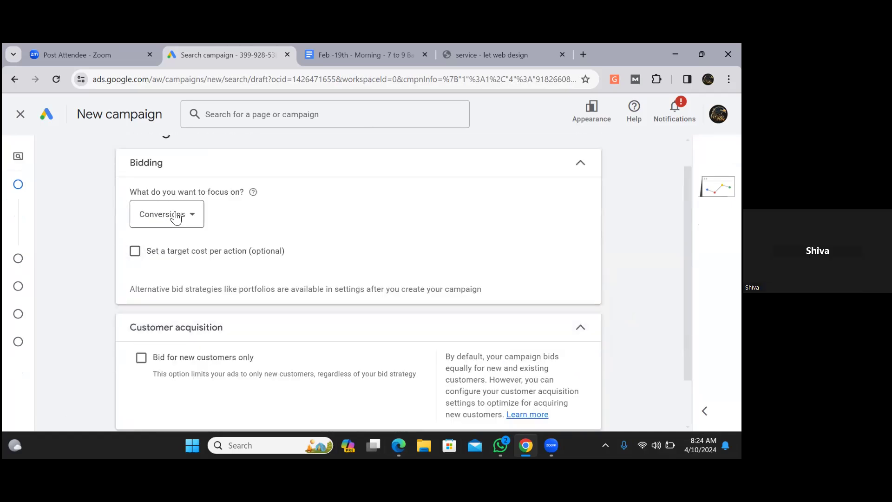
left_click(194, 221)
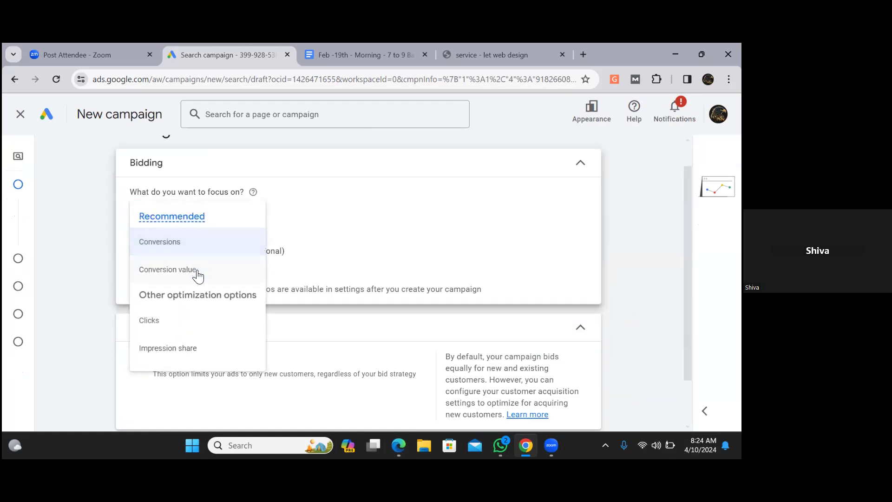
left_click(204, 243)
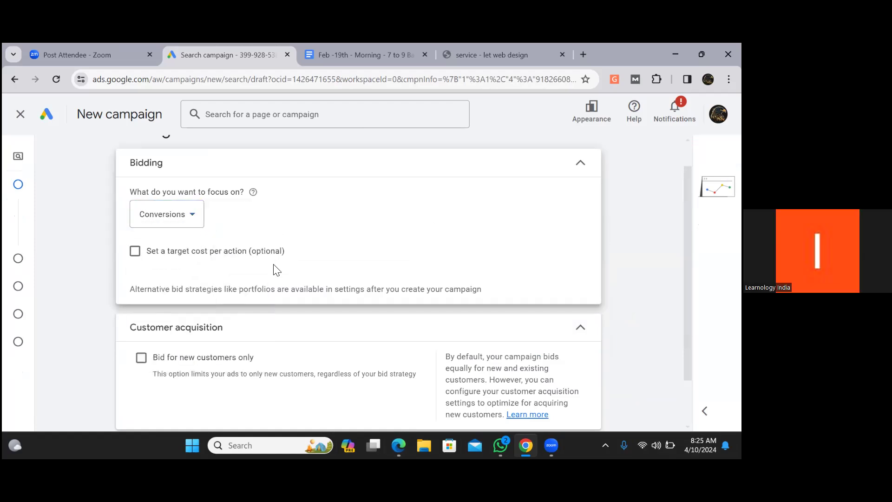
scroll(324, 229, "down", 2)
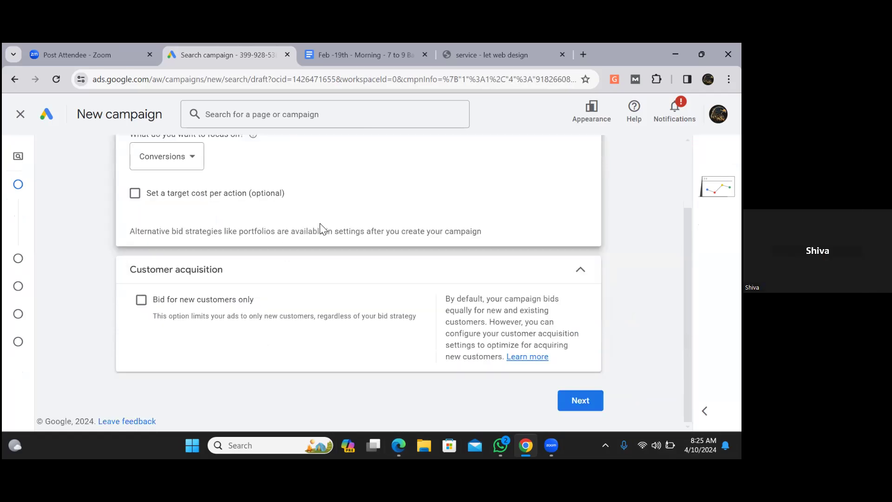
left_click(578, 400)
Target Hyderabad and Secunderabad, Telangana as the campaign locations.
scroll(572, 385, "down", 2)
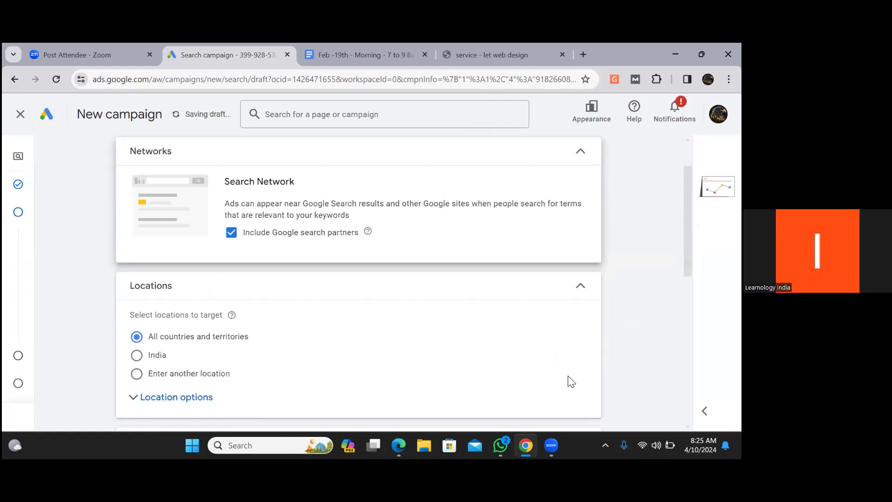
scroll(572, 381, "down", 2)
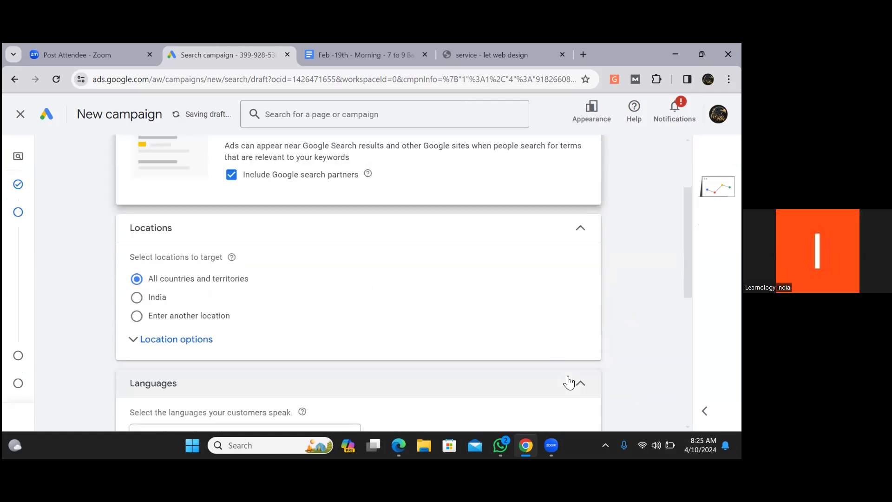
left_click(168, 318)
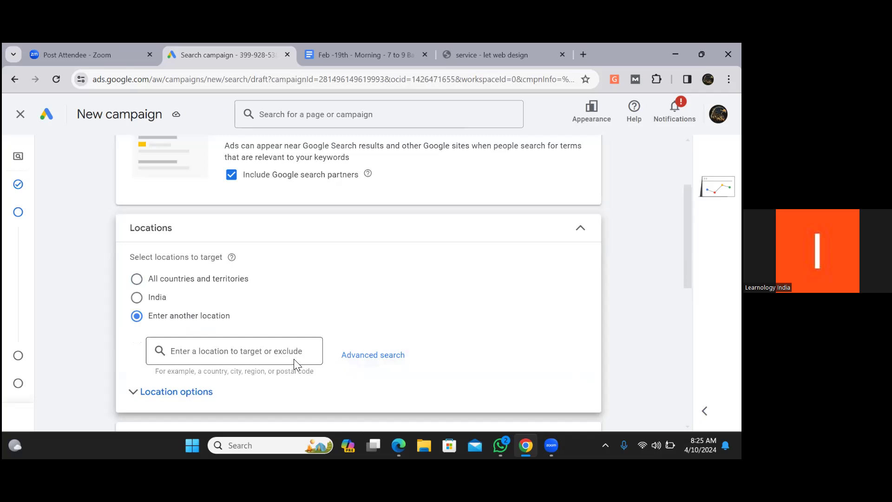
type("hydar")
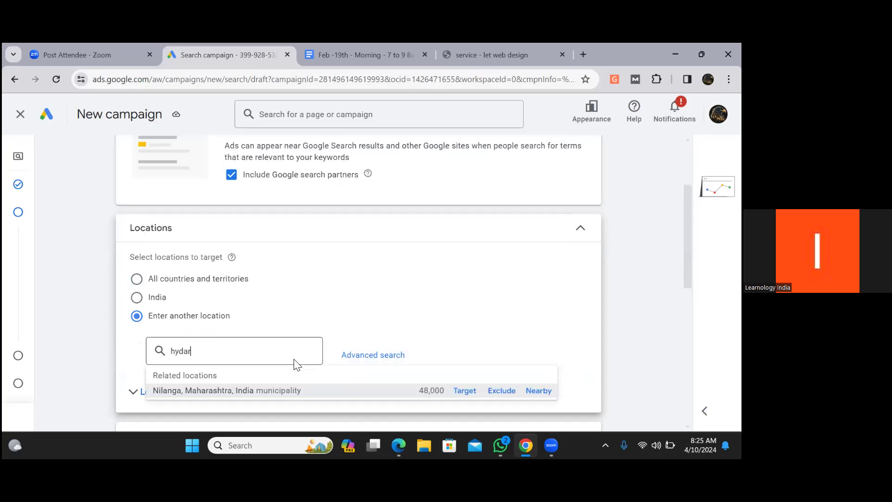
type("a")
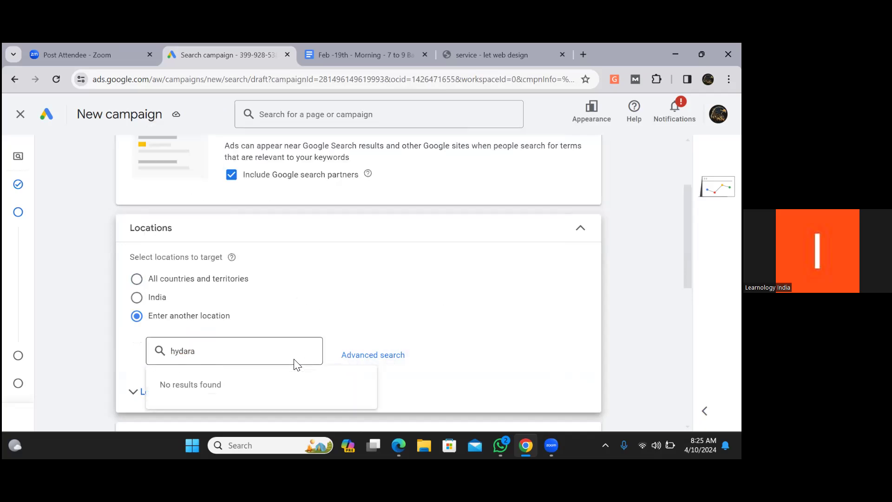
type("bad")
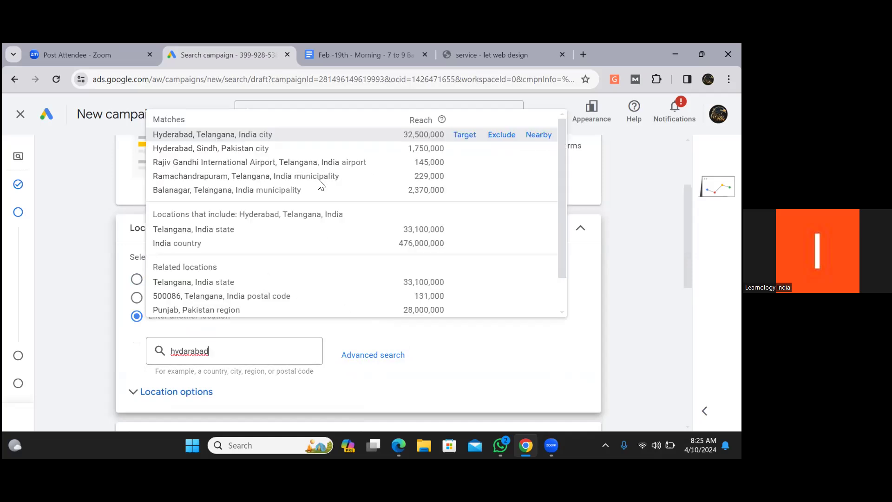
left_click(274, 131)
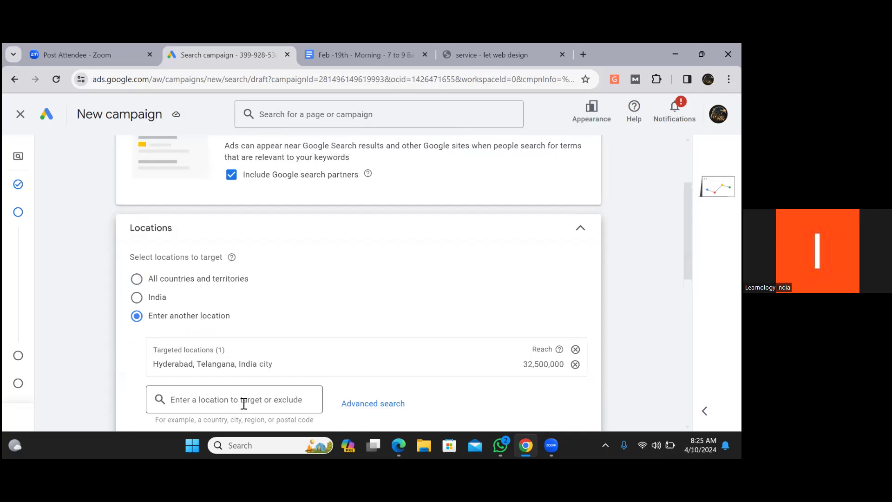
type("sec")
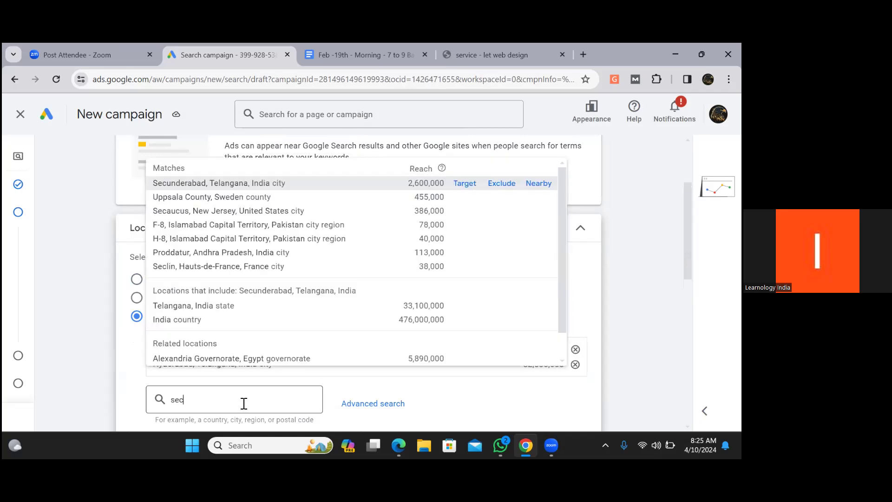
left_click(257, 188)
scroll(356, 346, "down", 1)
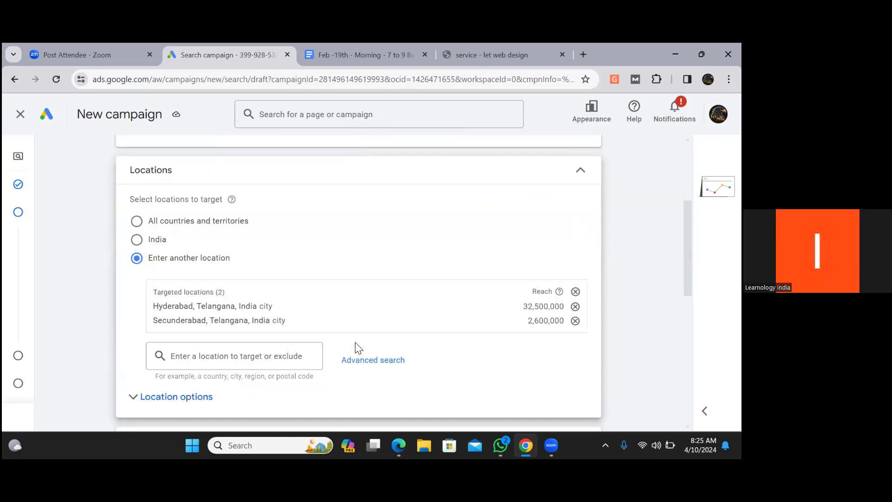
Keep English as the only language, leave broad match Off, and proceed to Keywords and ads.
scroll(311, 379, "down", 1)
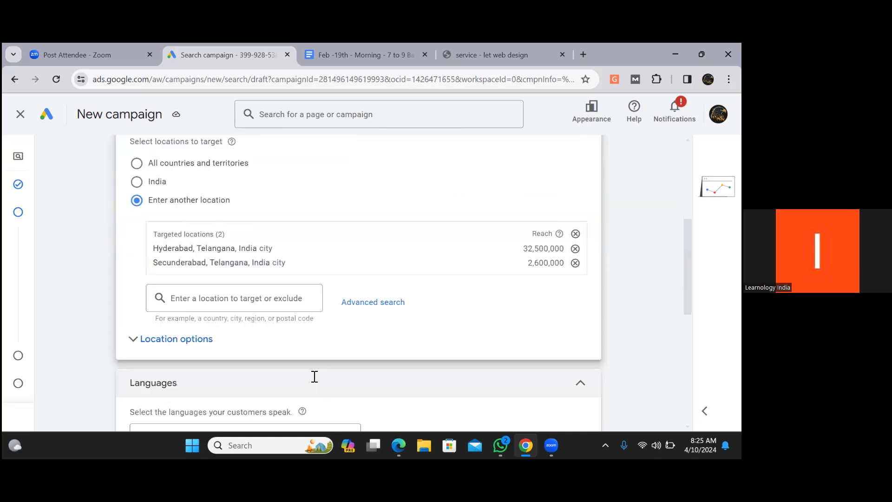
scroll(312, 375, "down", 2)
scroll(312, 378, "down", 1)
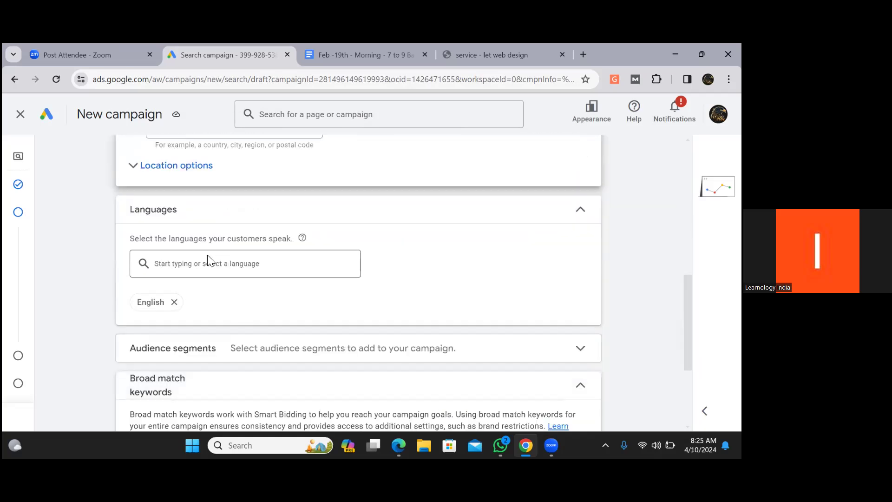
left_click(215, 273)
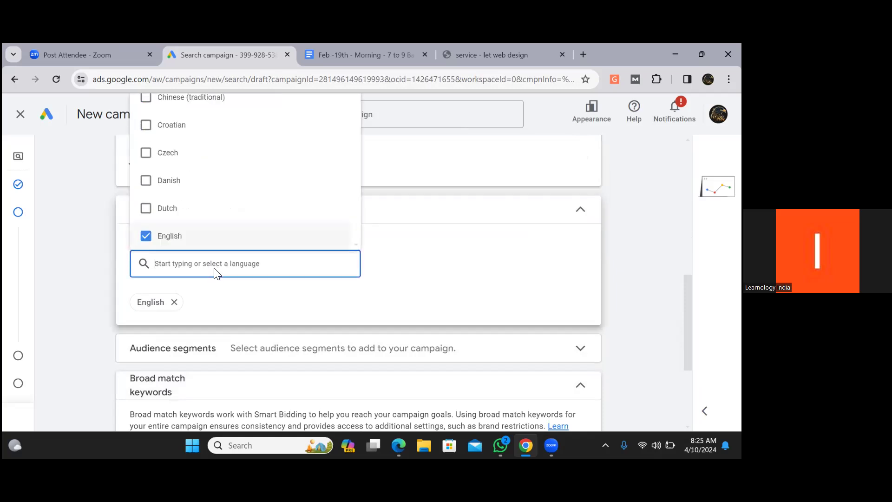
left_click(104, 293)
scroll(258, 309, "down", 2)
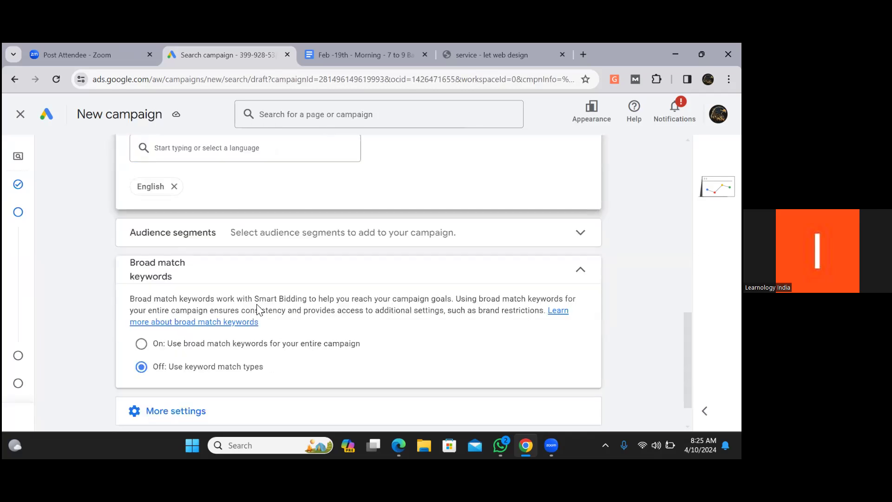
scroll(258, 310, "down", 1)
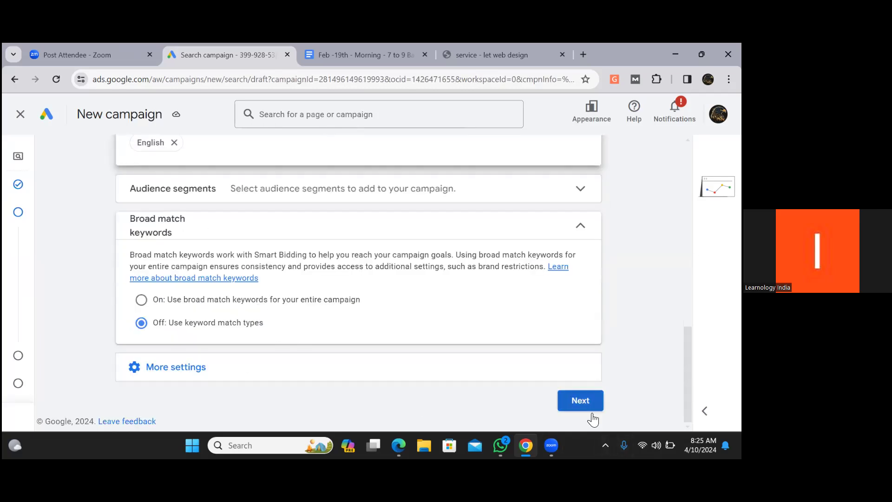
left_click(584, 402)
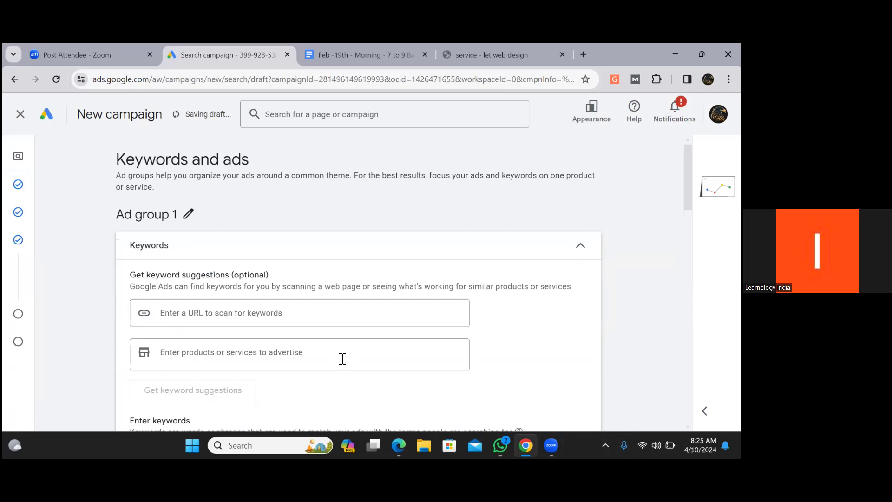
scroll(258, 348, "down", 3)
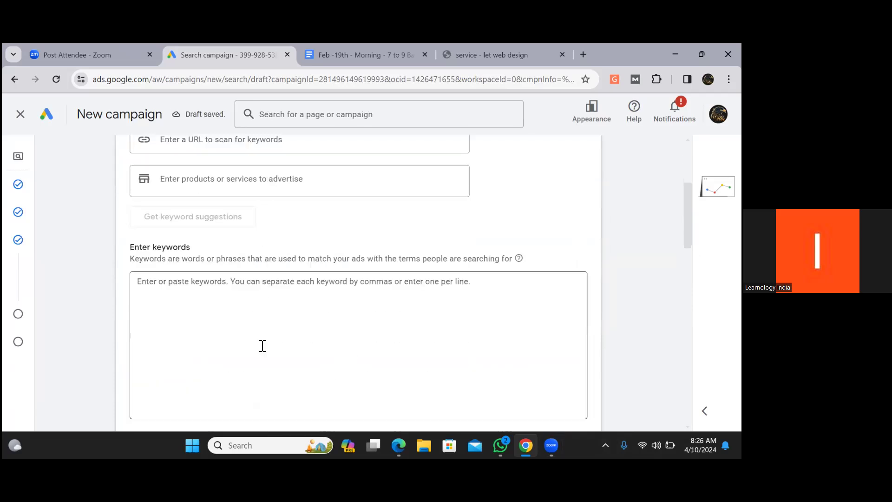
Enter the exact-match keyword [digital marketing agency].
left_click(170, 292)
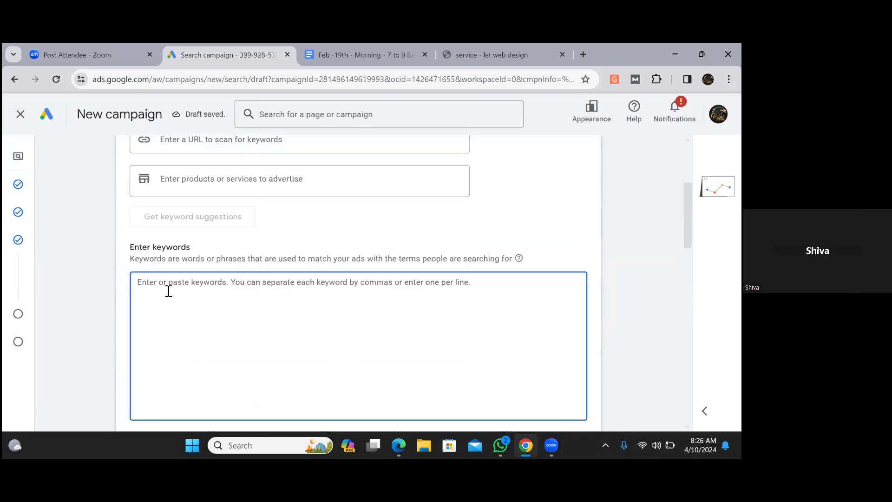
type("d")
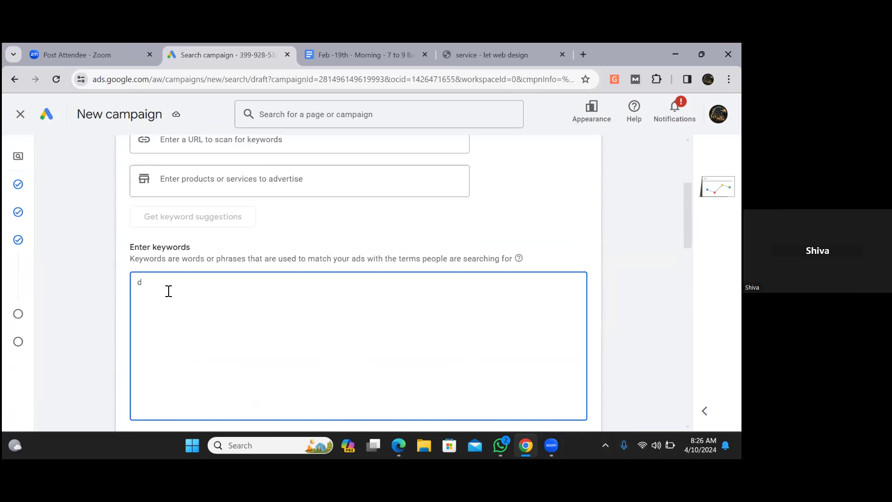
type("e")
key("BackSpace")
type("igital marketing agency")
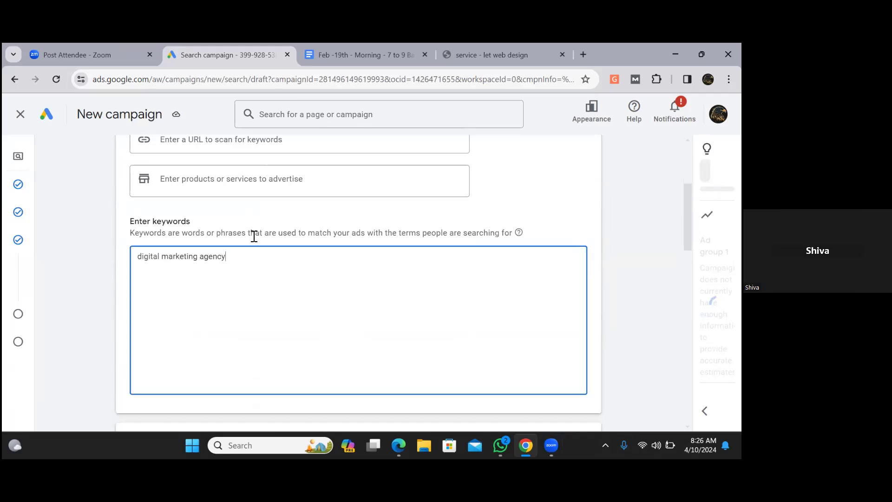
type(")")
key("BackSpace")
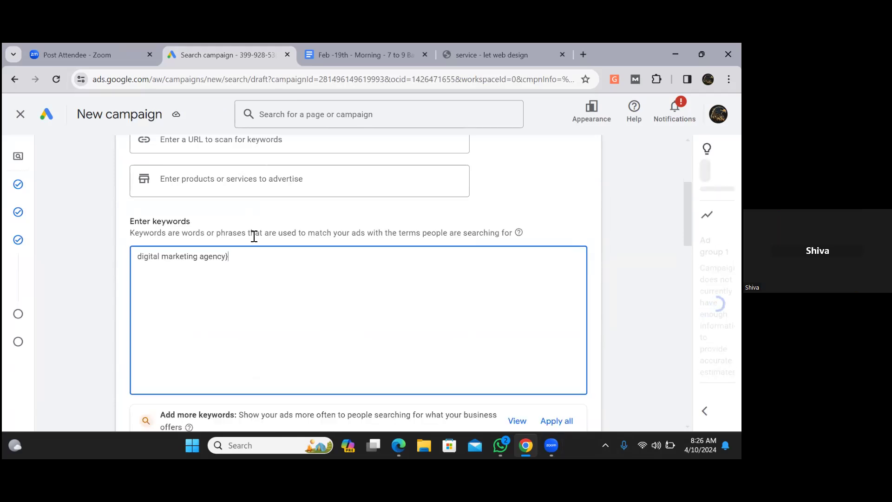
type(")")
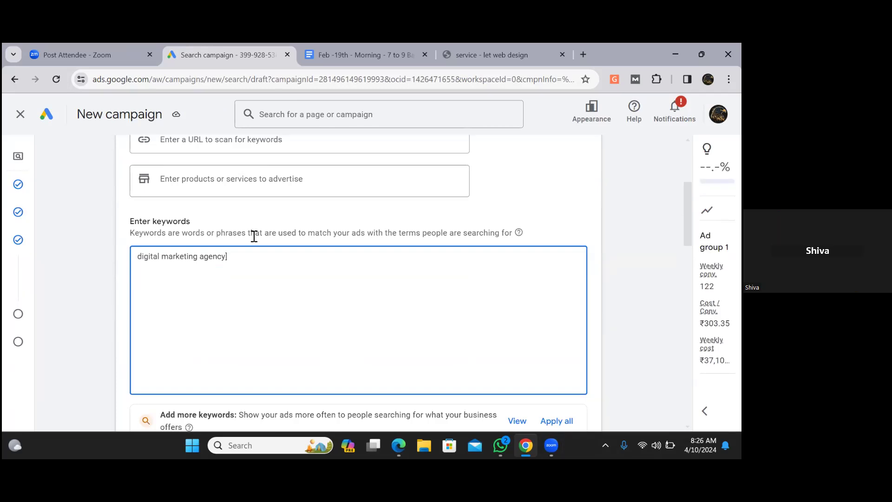
left_click(140, 257)
type("[")
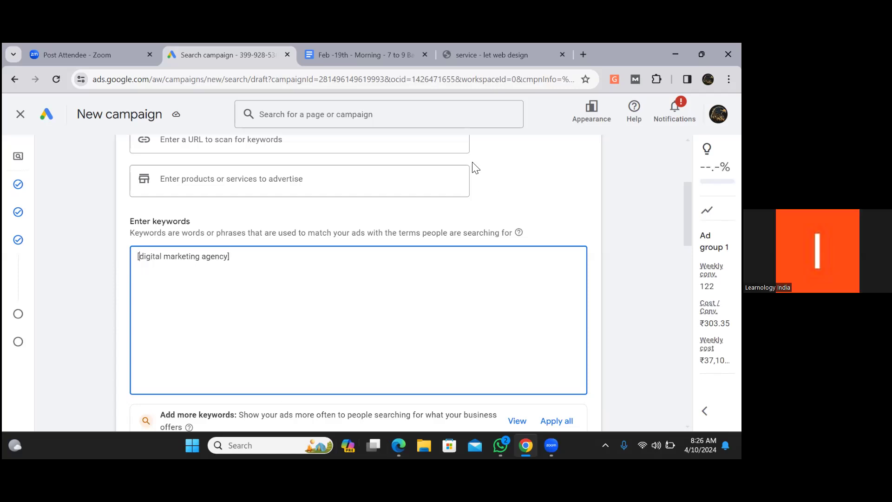
left_click(187, 272)
left_click(232, 264)
Add a second keyword line, 'website designing serices'.
key("Return")
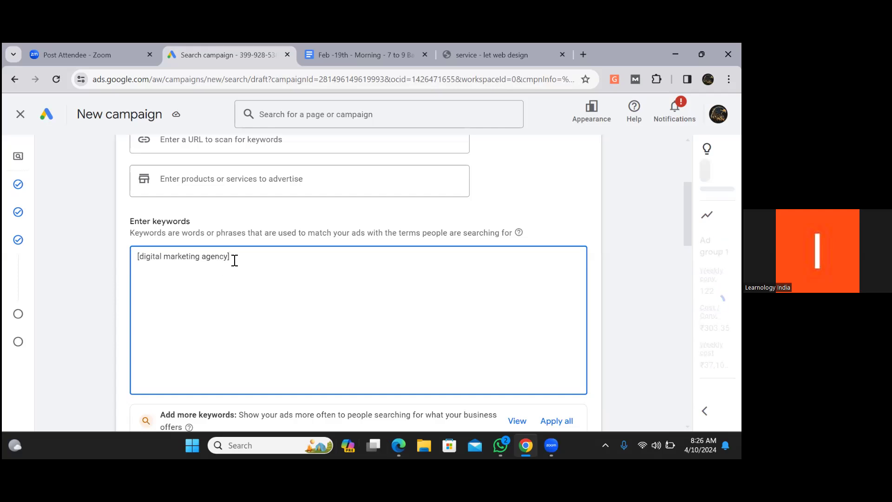
type("w")
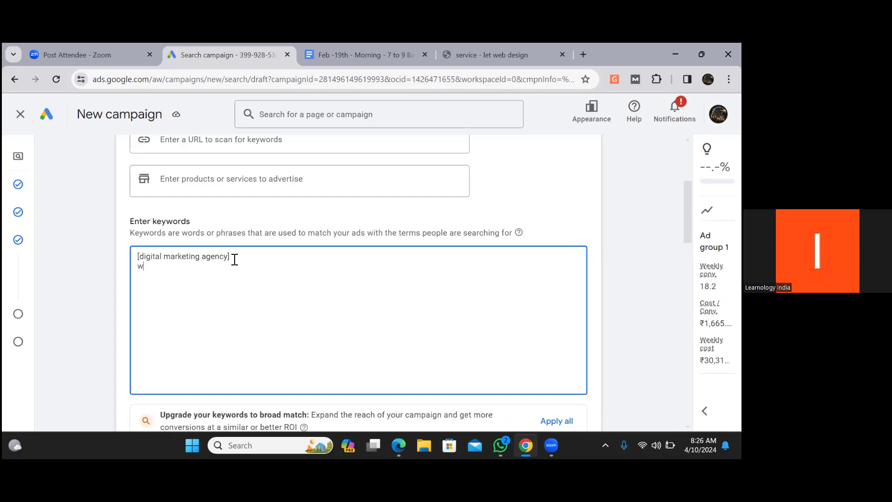
type("eb site designing s")
left_click_drag(155, 267, 159, 267)
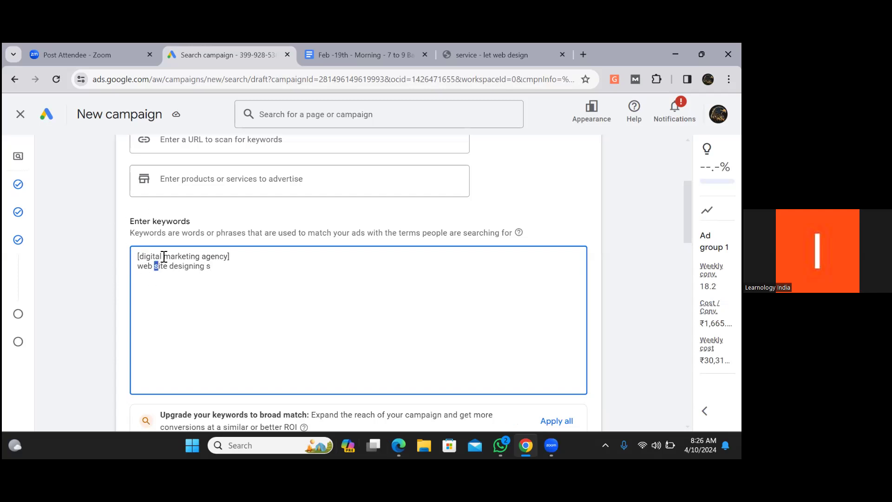
left_click_drag(149, 267, 153, 268)
left_click(153, 267)
key("Delete")
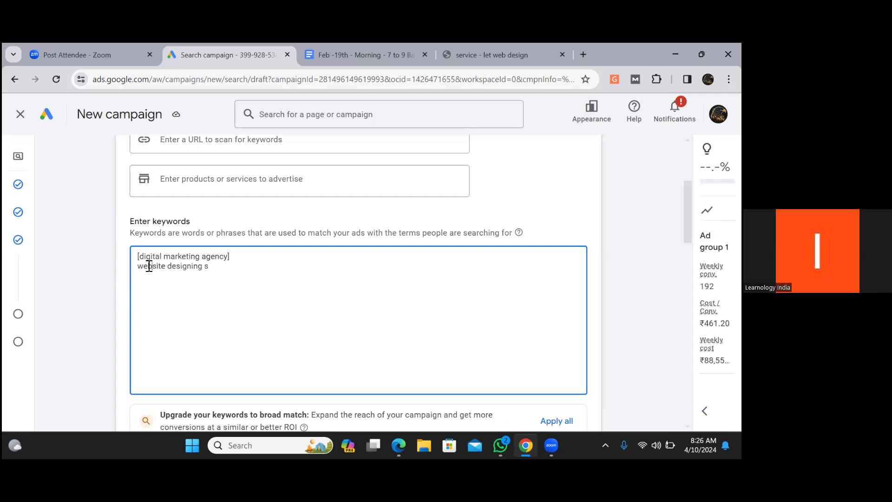
left_click(230, 276)
type("erices")
left_click(139, 268)
Correct the second keyword to "website designing services" as phrase match.
type("[")
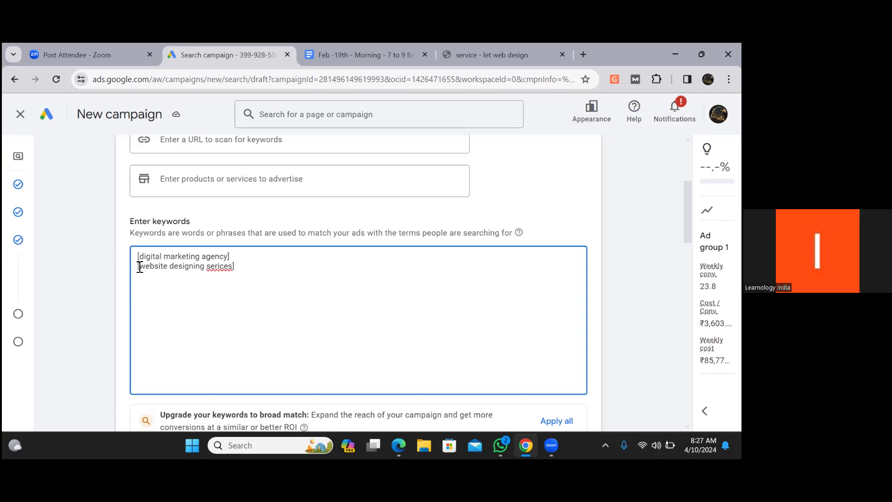
left_click(218, 266)
type("v")
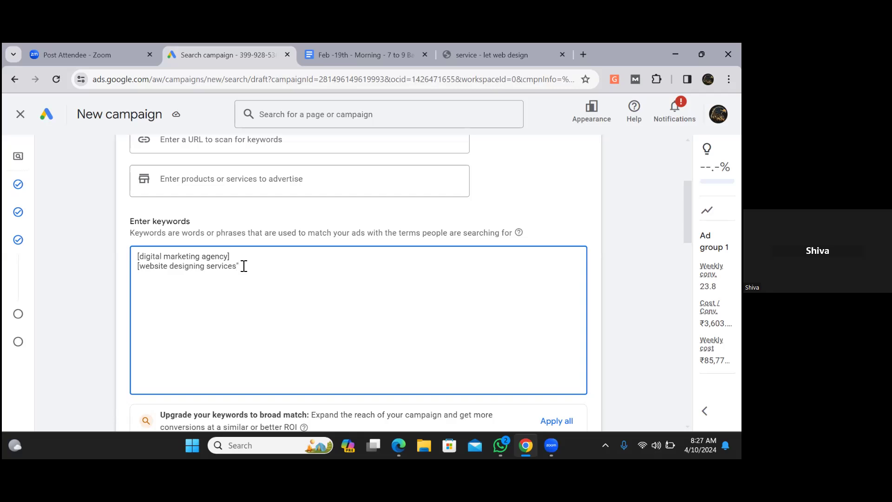
left_click(144, 267)
key("BackSpace")
type("\"")
left_click(253, 266)
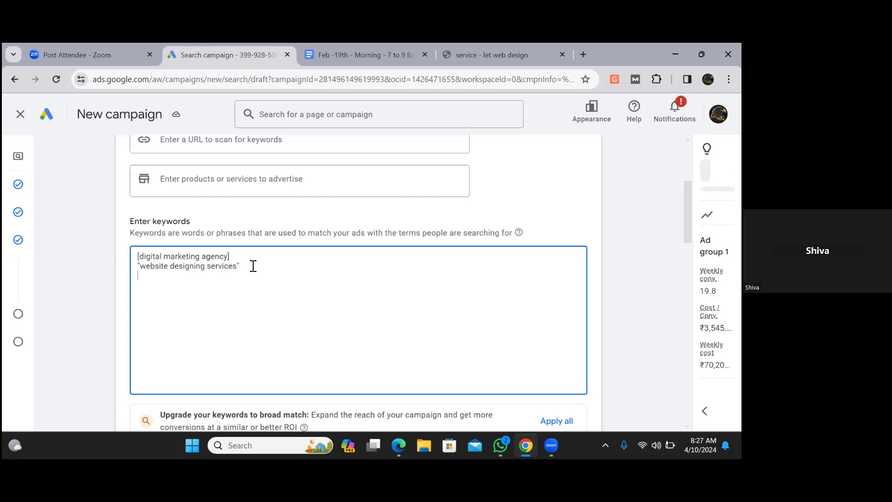
Add the phrase-match keyword "wordpress designing".
key("Return")
type("wordp")
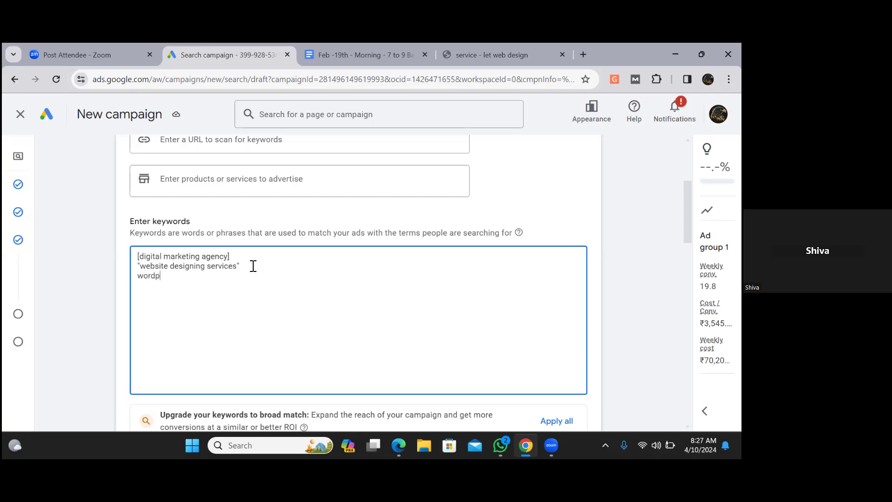
type("ress desiggin")
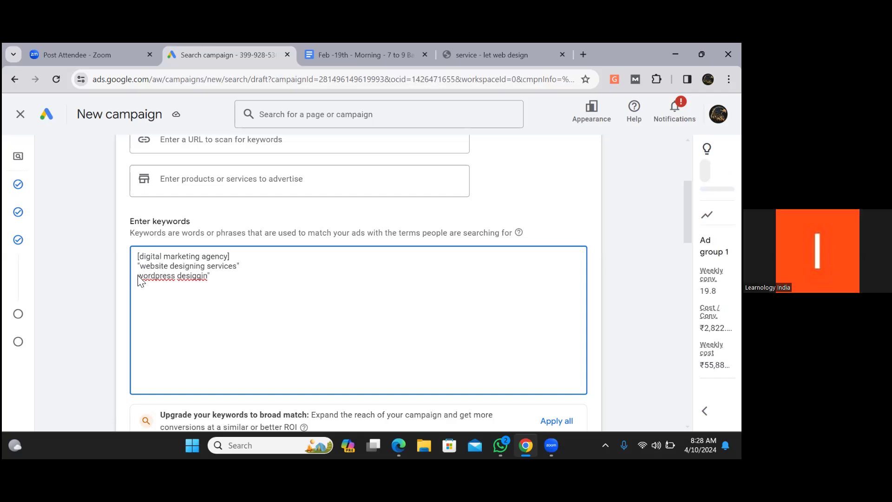
key("BackSpace")
key("BackSpace")
key("BackSpace")
key("BackSpace")
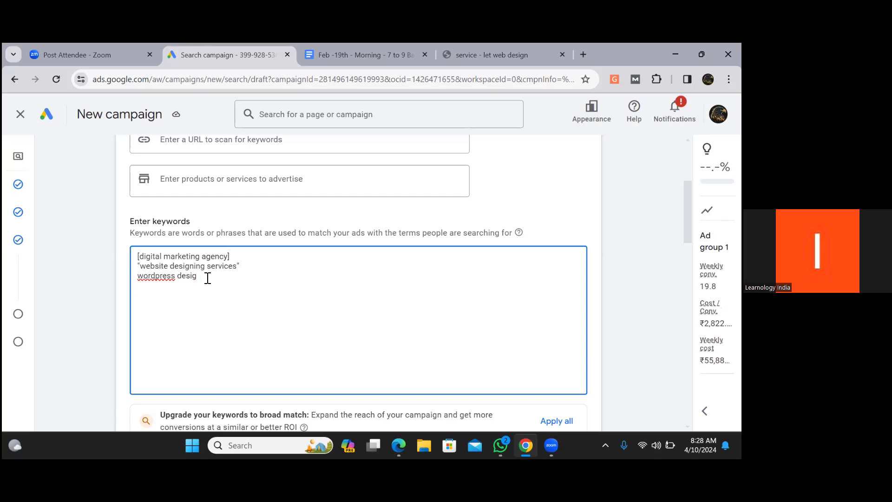
type("ning'")
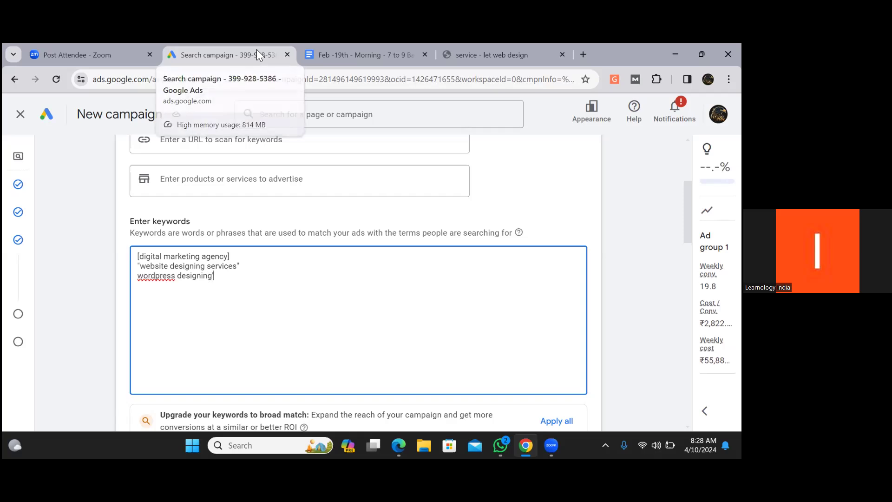
mouse_move(3, 374)
type("'")
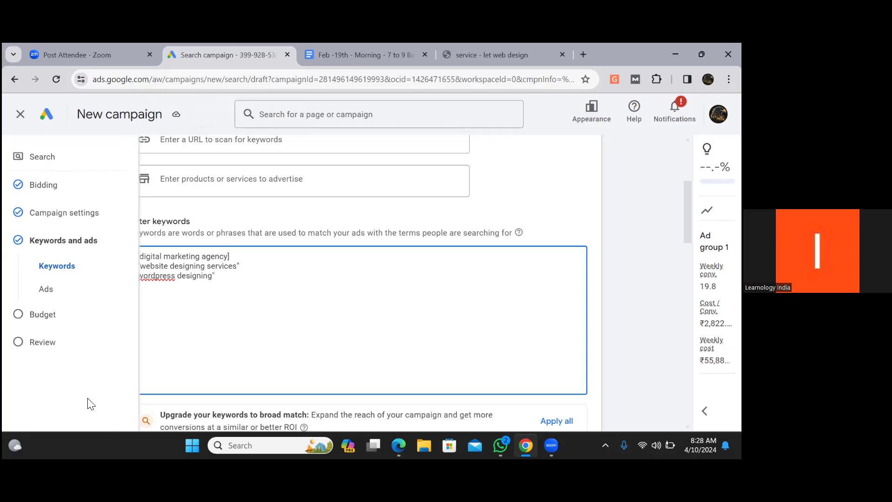
left_click(139, 276)
type("\"")
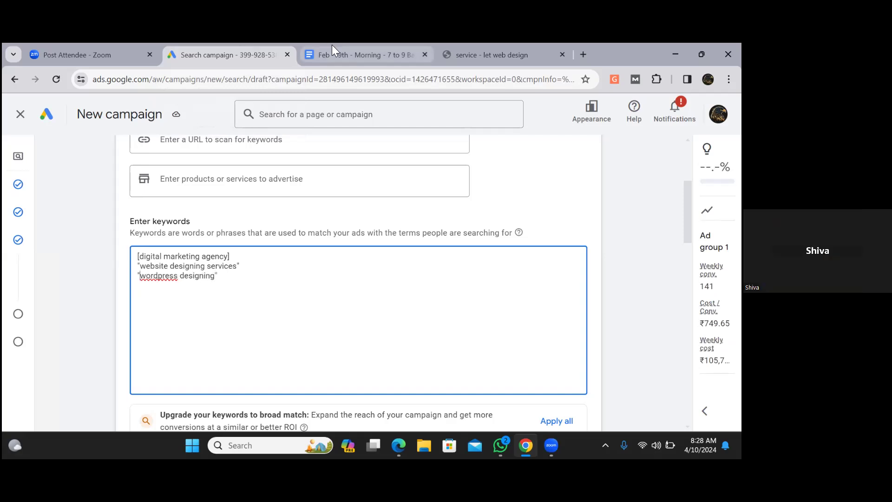
Add the exact-match keyword [digital marketing services].
left_click(236, 284)
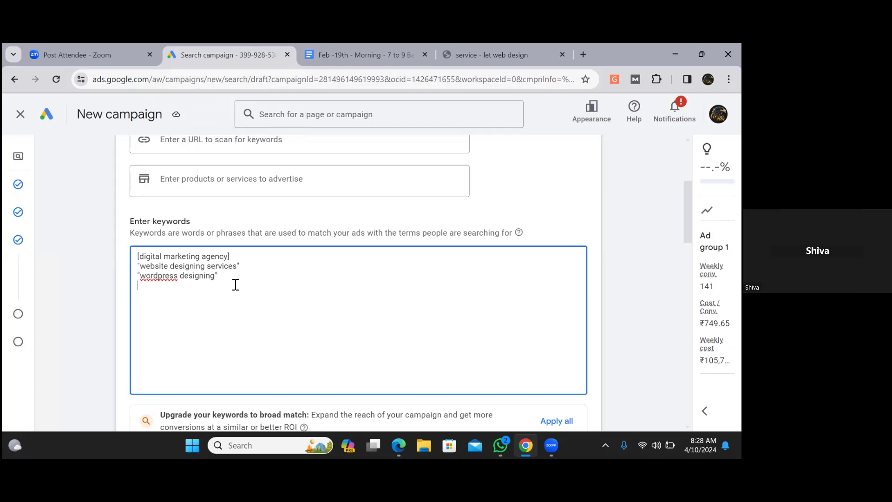
type("digital marketing services")
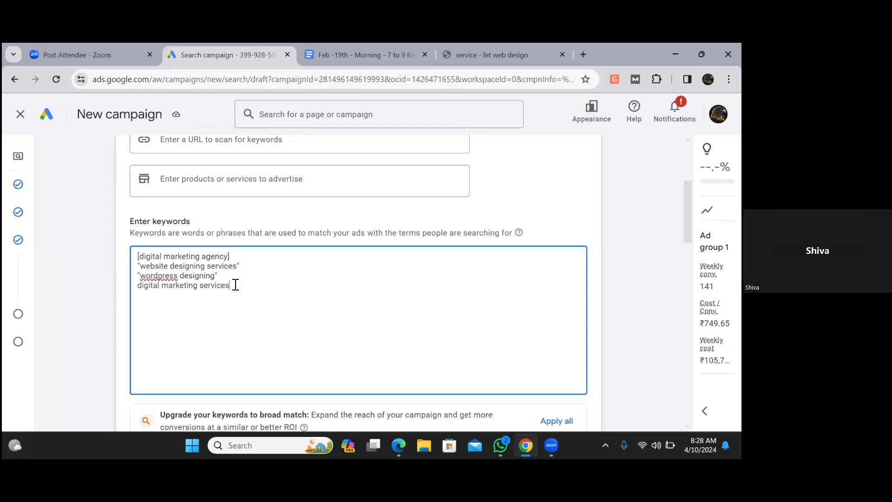
type("]")
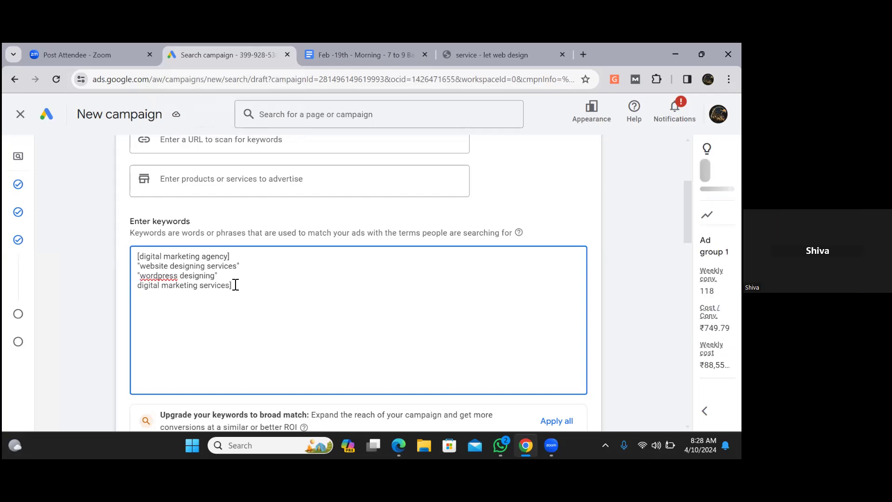
left_click(140, 290)
type("[")
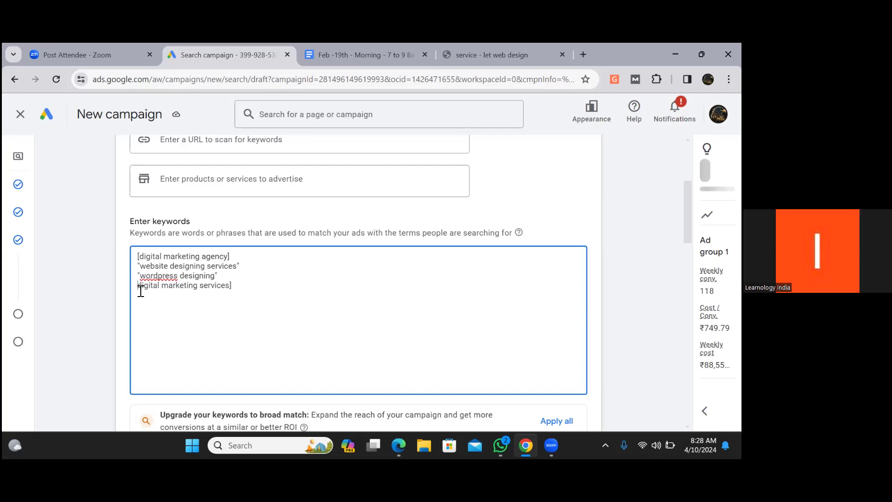
type("[")
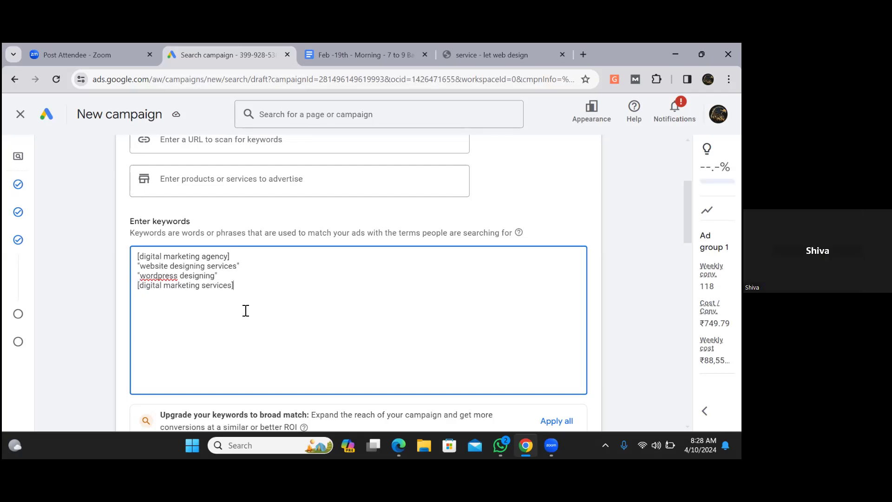
Scroll down to the New call ad form with its prefilled phone number and ad preview.
scroll(292, 293, "down", 4)
scroll(294, 300, "down", 1)
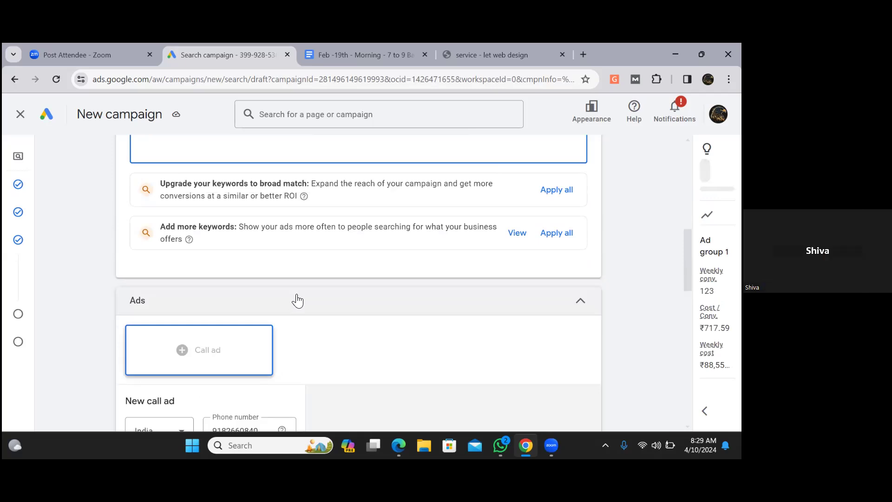
scroll(298, 301, "down", 4)
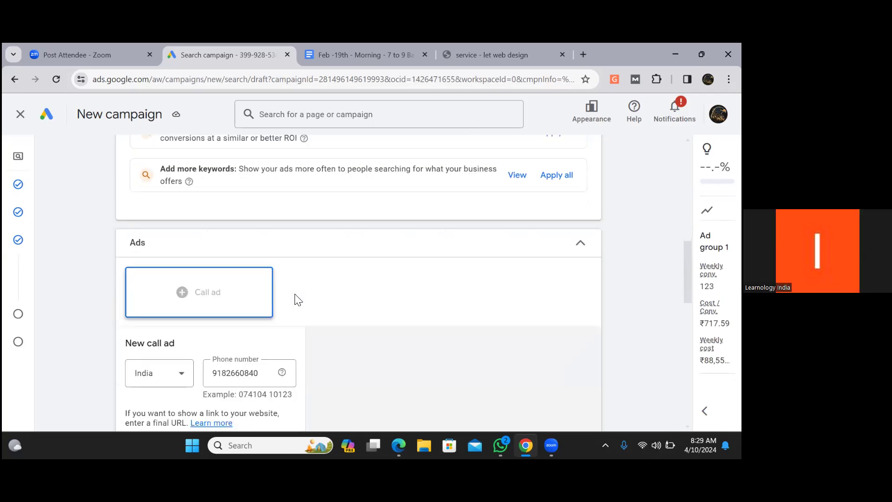
scroll(297, 300, "down", 3)
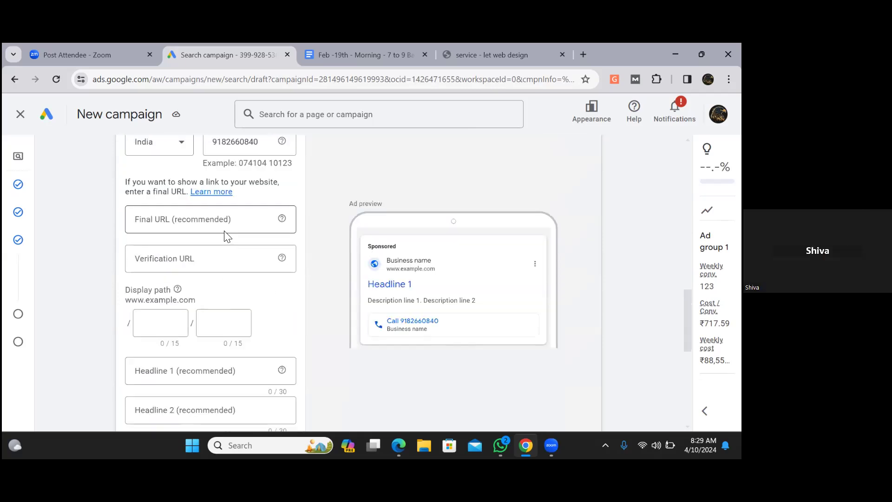
Copy the let web design home page address from the WordPress site for the ad's final URL.
left_click(249, 221)
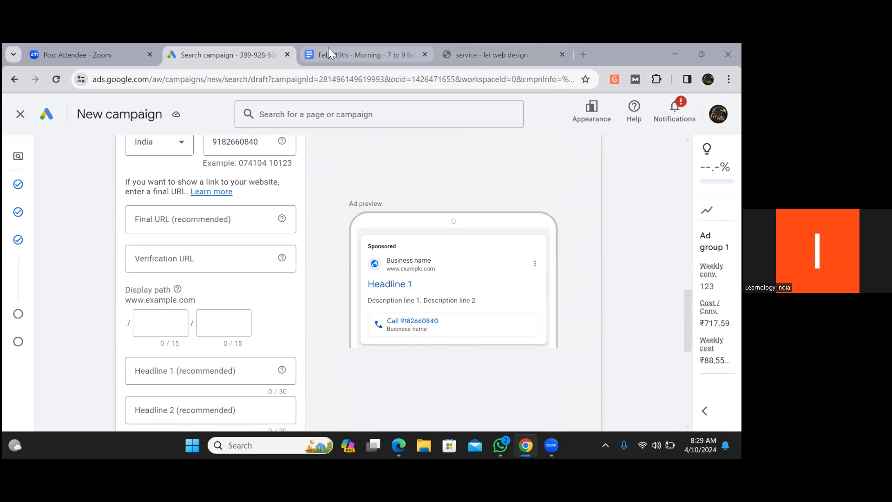
left_click(485, 55)
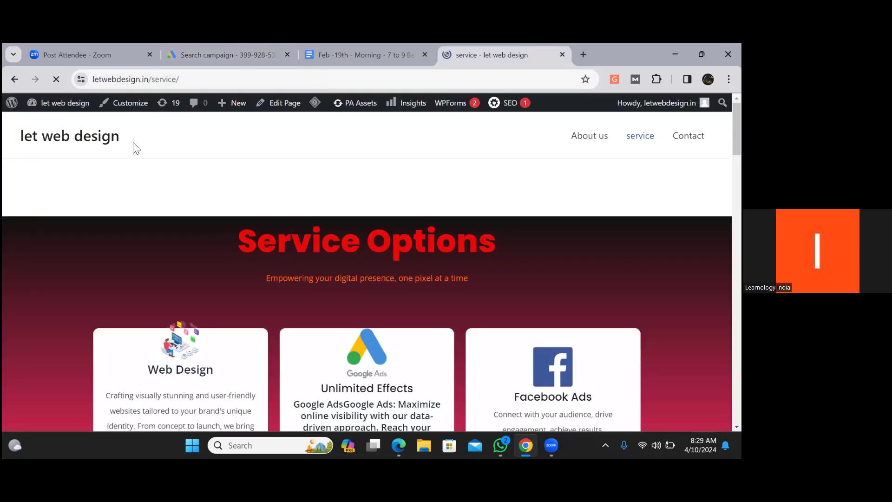
left_click(105, 141)
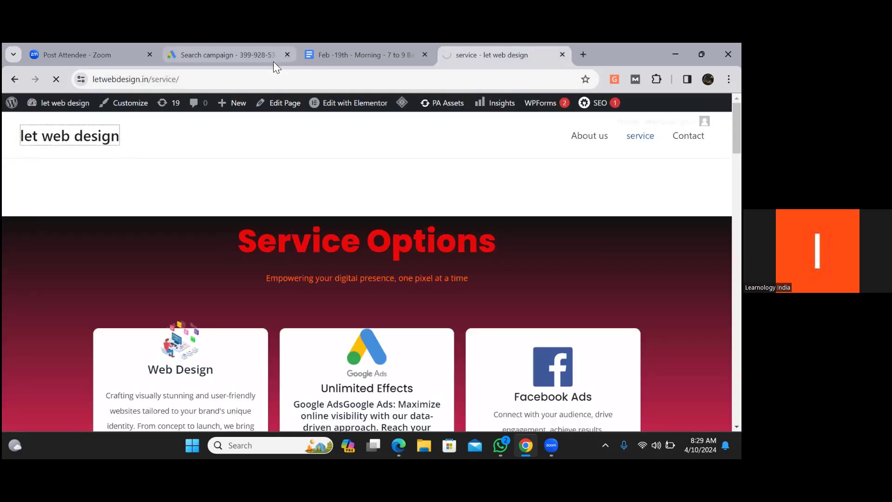
left_click(108, 143)
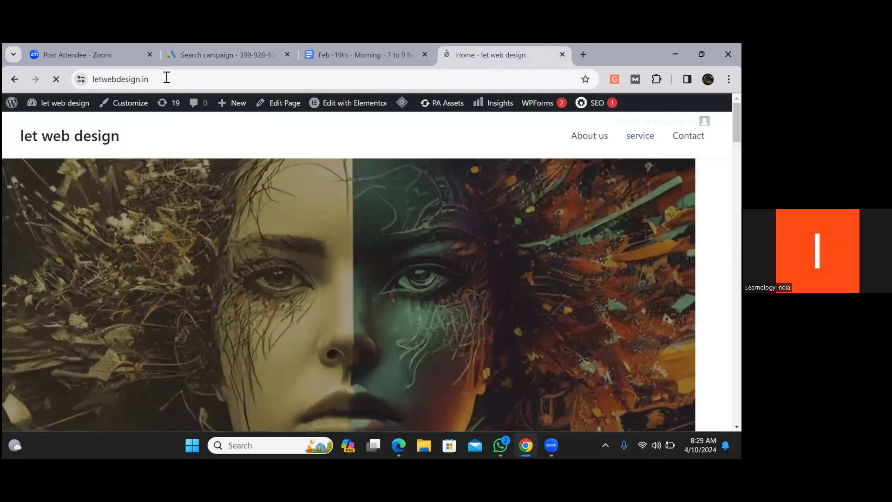
left_click(166, 77)
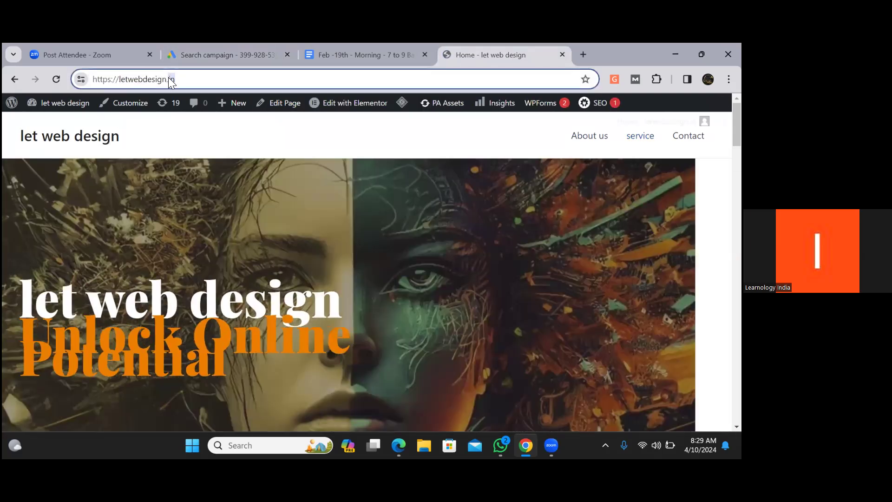
left_click_drag(168, 78, 101, 78)
key("ctrl+c")
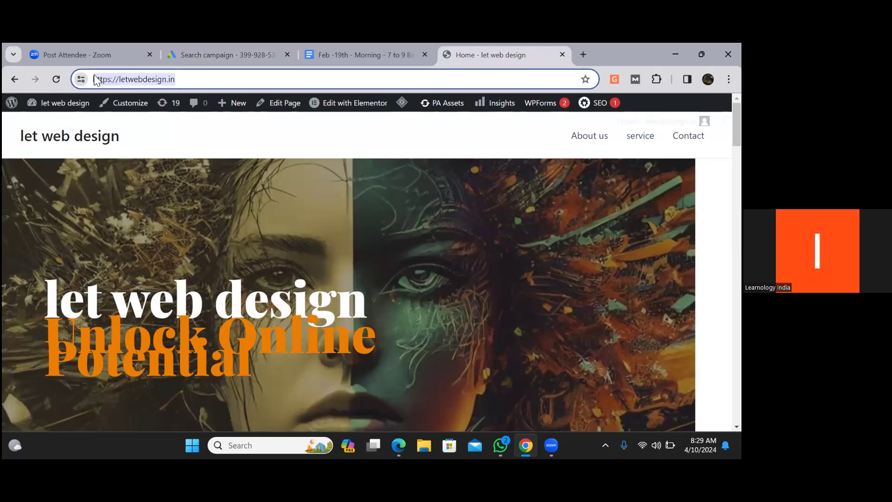
left_click(209, 54)
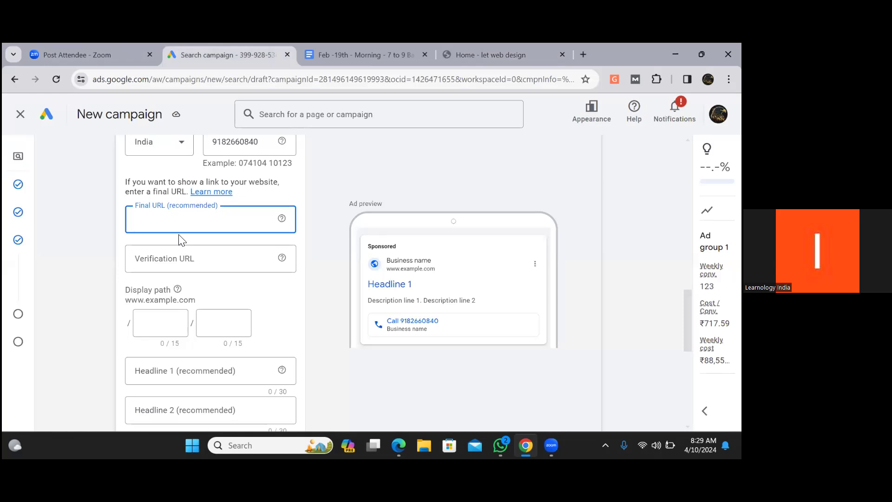
key("ctrl+v")
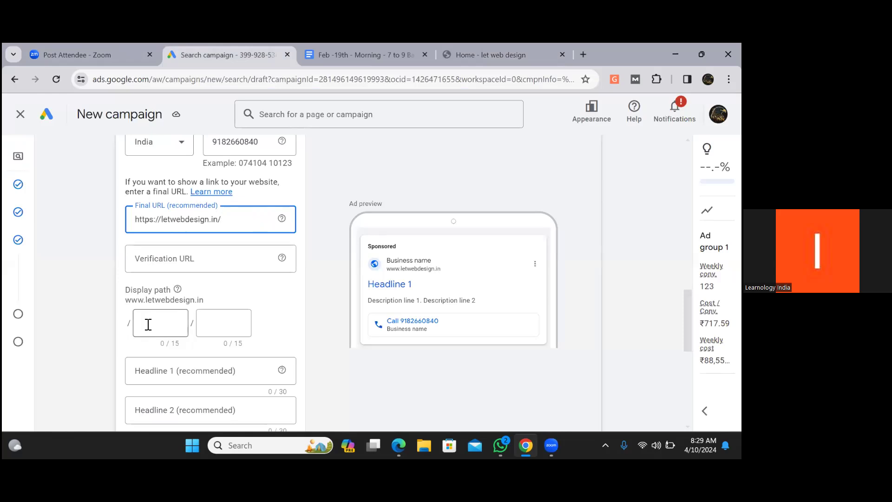
left_click(206, 264)
key("ctrl+v")
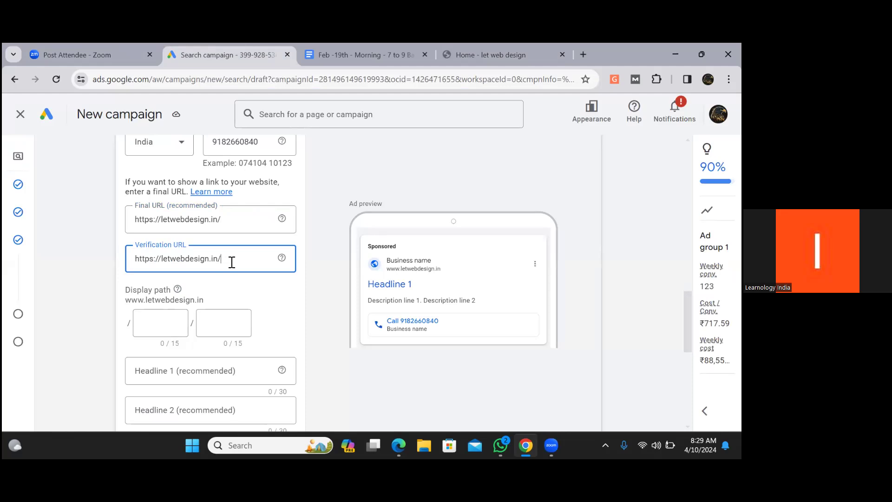
key("BackSpace")
key("BackSpace")
key("BackSpace")
key("BackSpace")
key("BackSpace")
key("BackSpace")
key("BackSpace")
key("BackSpace")
key("BackSpace")
key("BackSpace")
key("BackSpace")
key("BackSpace")
key("BackSpace")
key("BackSpace")
key("BackSpace")
key("BackSpace")
key("BackSpace")
key("BackSpace")
key("BackSpace")
key("BackSpace")
type("web design")
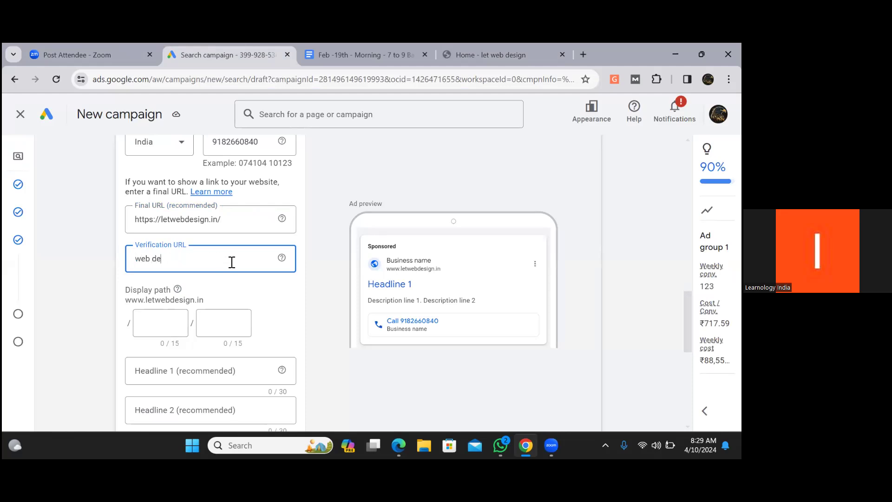
left_click(123, 326)
Set the ad's display path to website/design.
left_click(145, 322)
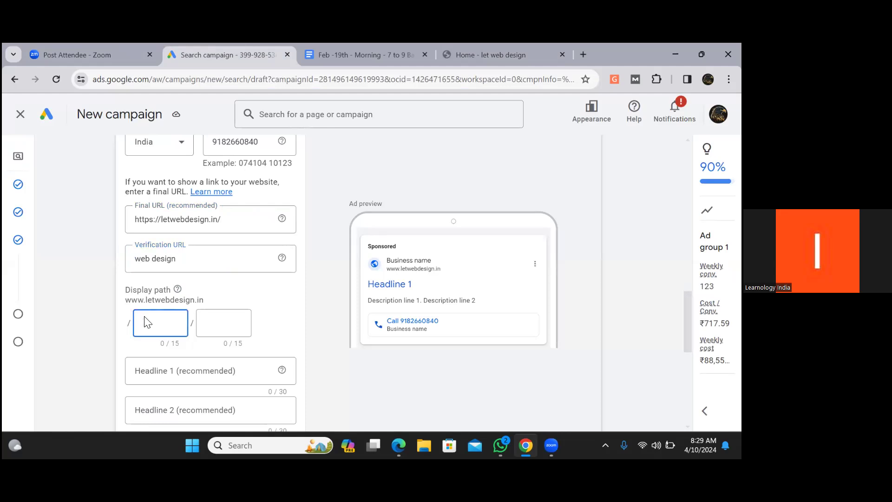
type("website")
key("Tab")
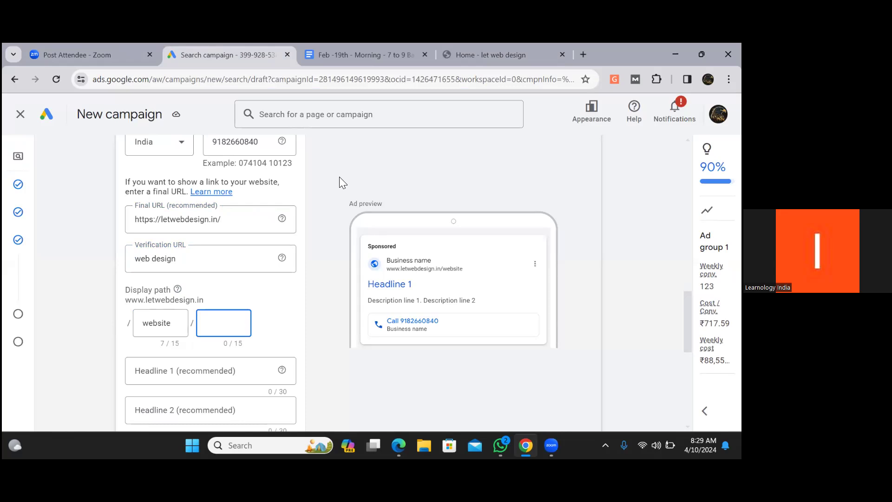
type("design")
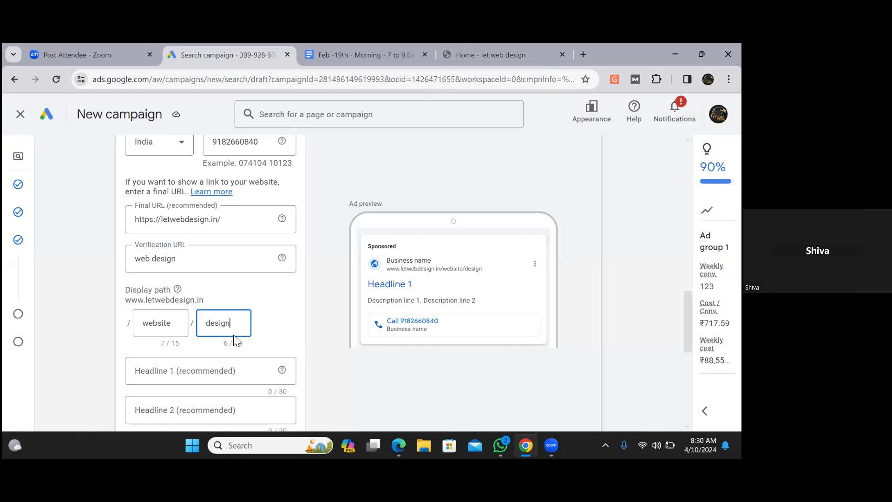
scroll(255, 344, "down", 1)
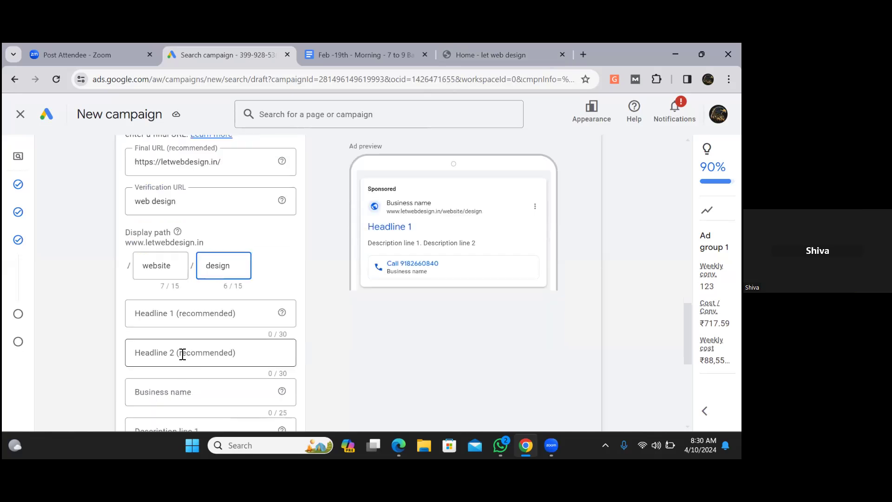
Enter Headline 1 'website designing services' and Headline 2 'digital marketing services', fixing typos.
left_click(205, 317)
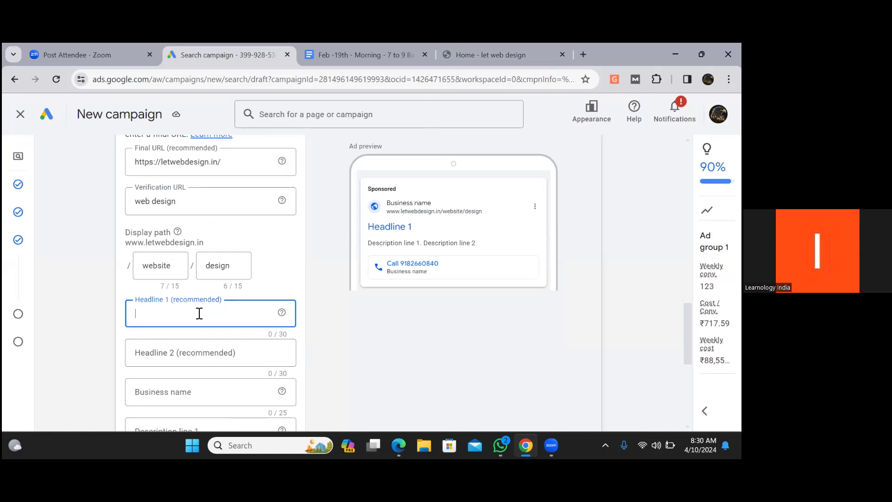
type("we")
type("b")
type("siye")
key("BackSpace")
key("BackSpace")
type("t")
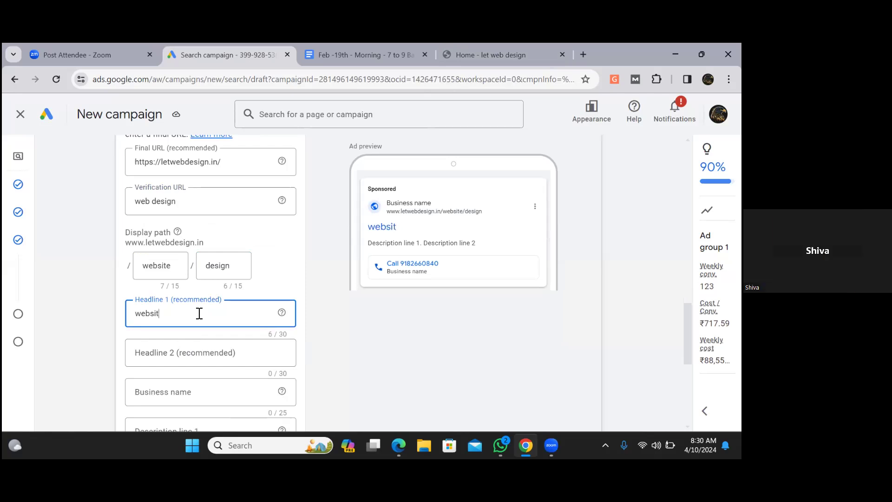
type("e desingn")
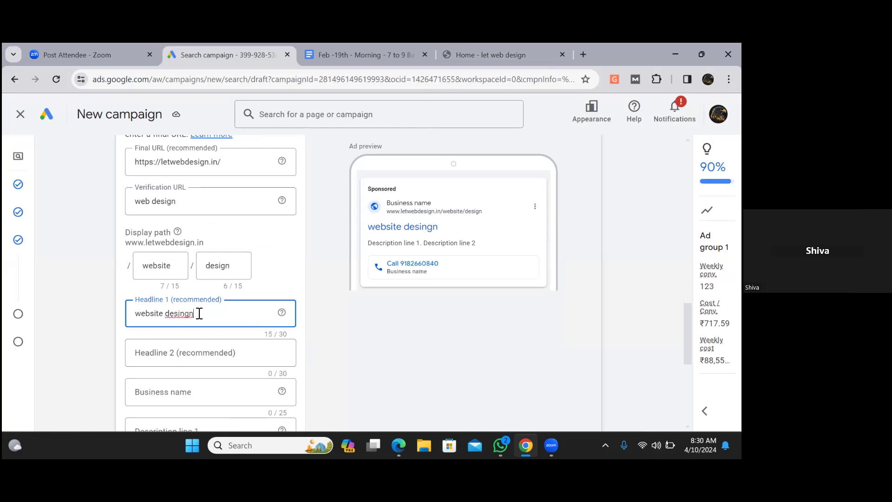
type("g")
key("BackSpace")
key("BackSpace")
key("BackSpace")
key("BackSpace")
type("gning services")
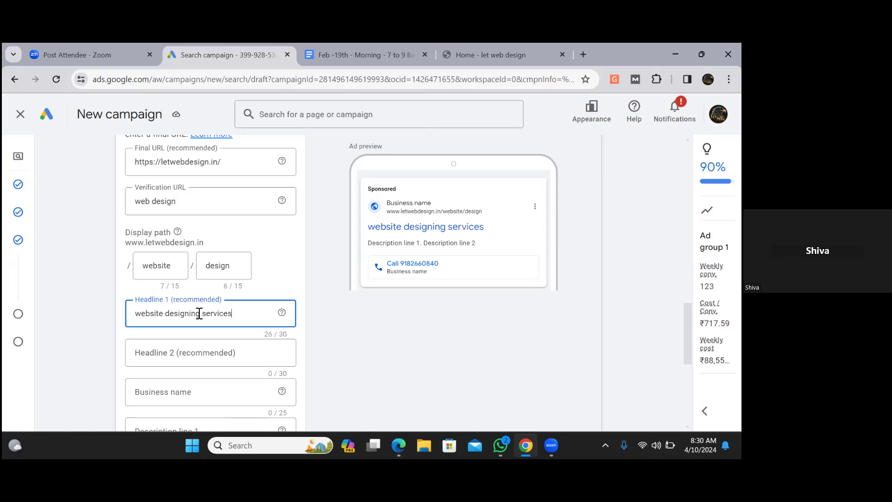
left_click(189, 364)
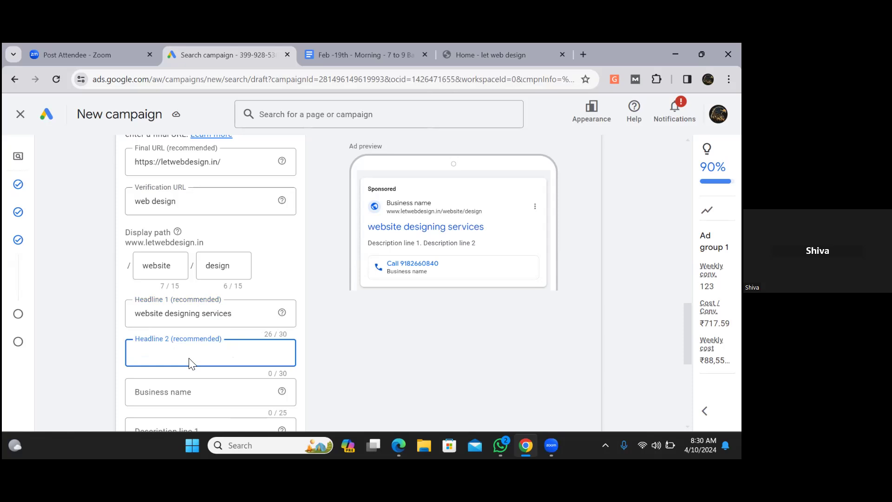
type("digital marketing services")
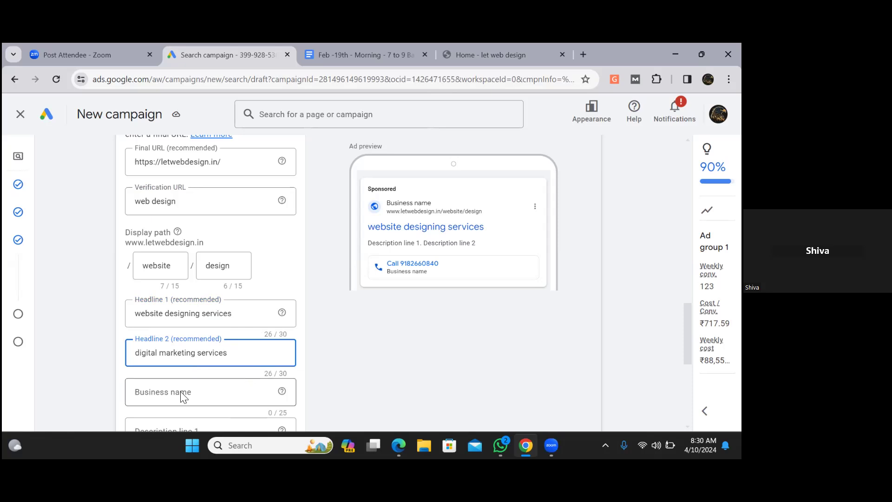
left_click(213, 396)
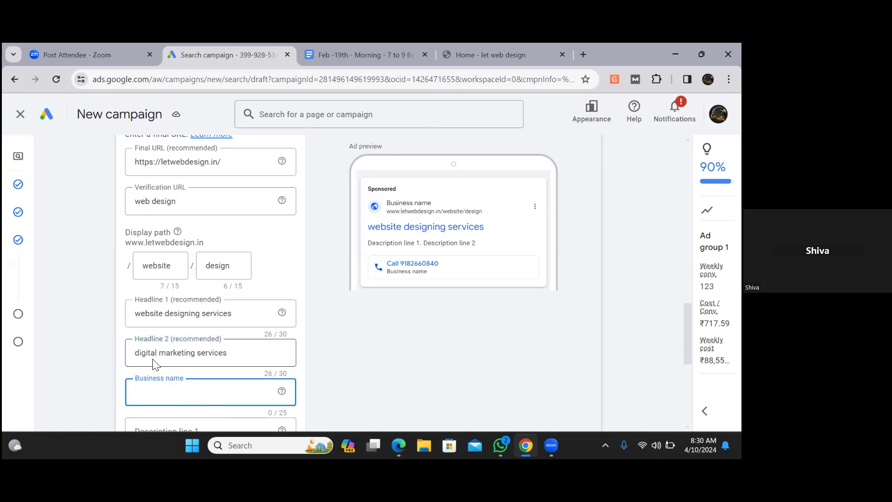
Enter 'let web design' as the ad's business name.
scroll(412, 379, "down", 1)
scroll(409, 379, "down", 1)
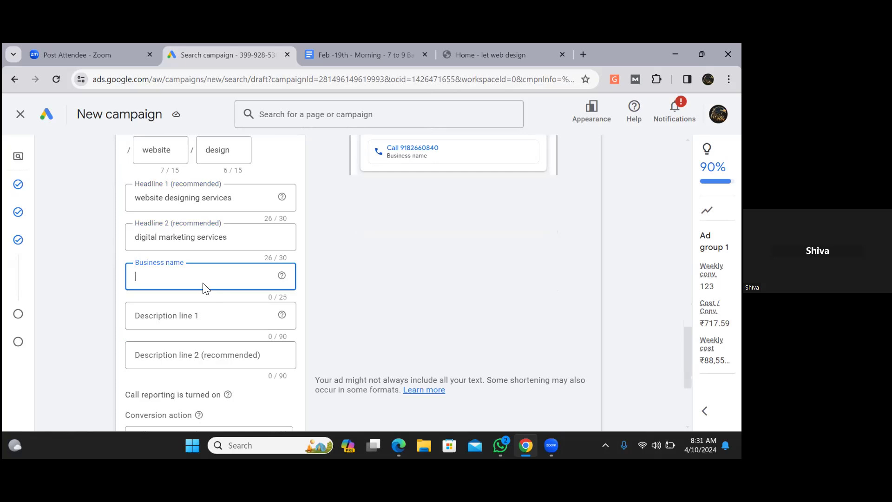
type("lwt")
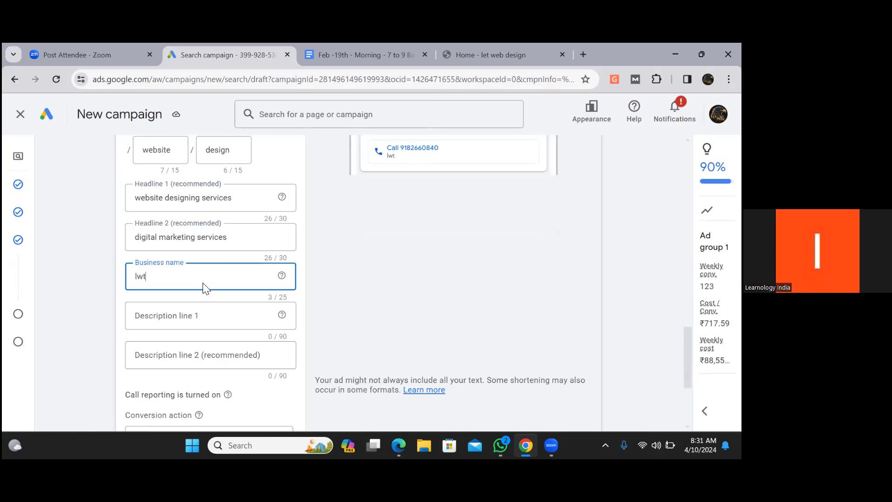
key("BackSpace")
type("et web design")
Write Description line 1 'get best website design in best prices', correcting the misspelled word.
left_click(186, 327)
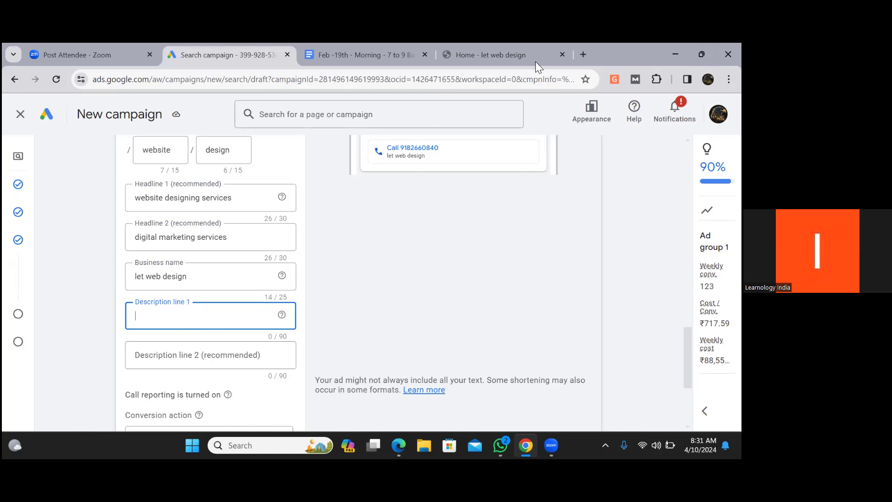
type("get best")
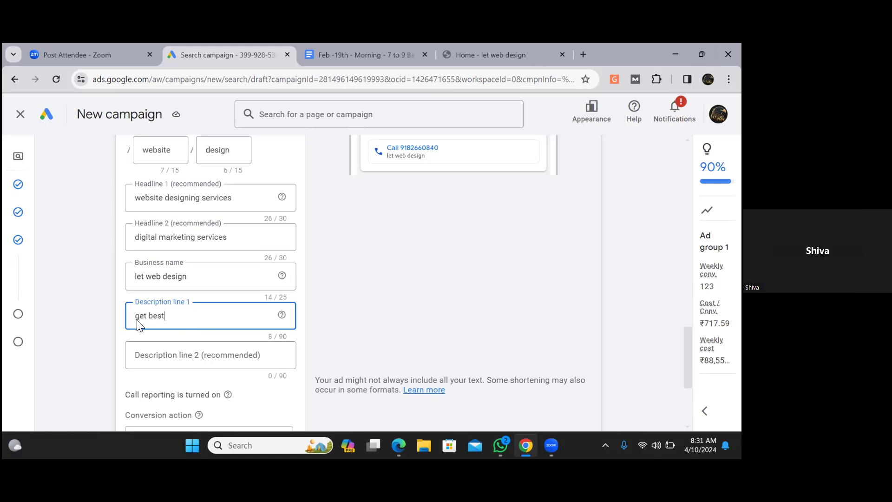
type(" website")
type(" desi")
type("gi")
type("n")
type("gs")
type(" in")
type(" bes")
type("t p")
type("rices")
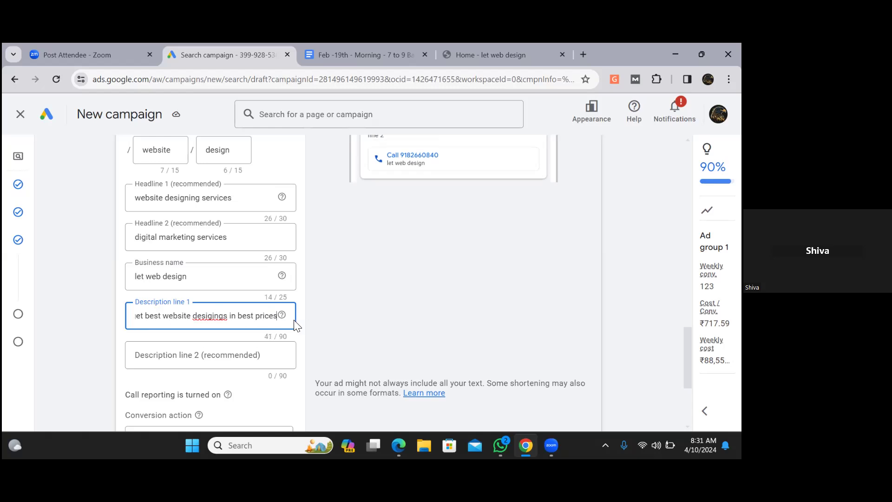
left_click(212, 316)
type("n")
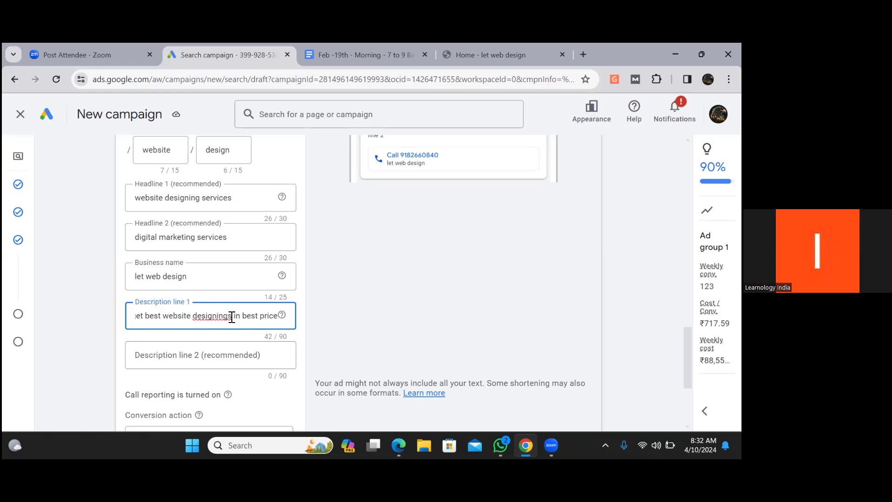
key("BackSpace")
key("BackSpace")
key("BackSpace")
key("BackSpace")
key("BackSpace")
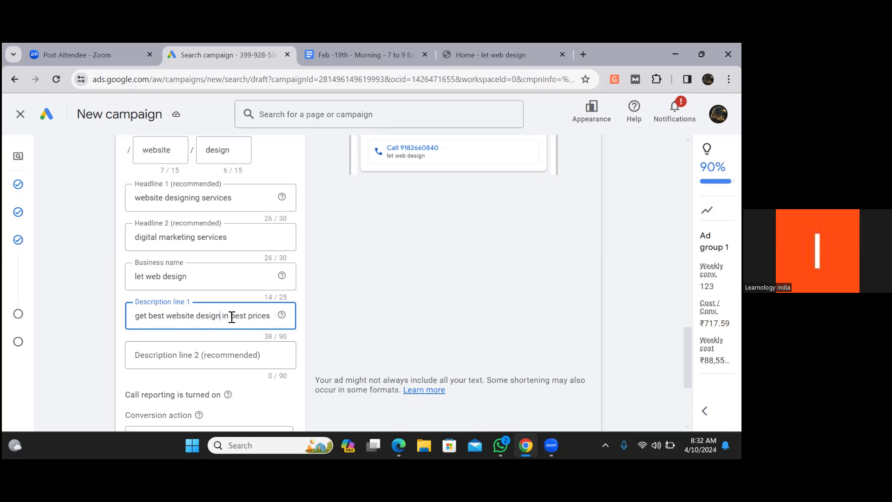
type("in")
key("BackSpace")
key("BackSpace")
type("n")
Write Description line 2 'best price in less time to get website', fixing typos along the way.
left_click(231, 358)
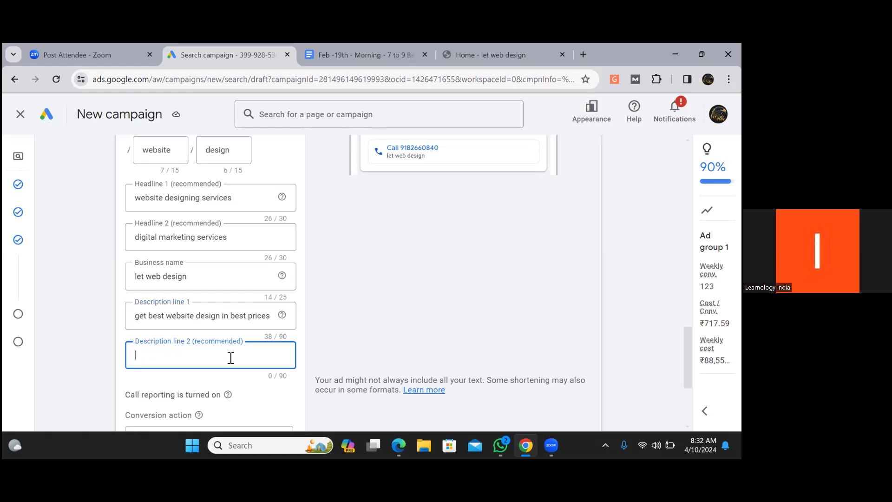
type("l")
key("BackSpace")
type("best price ")
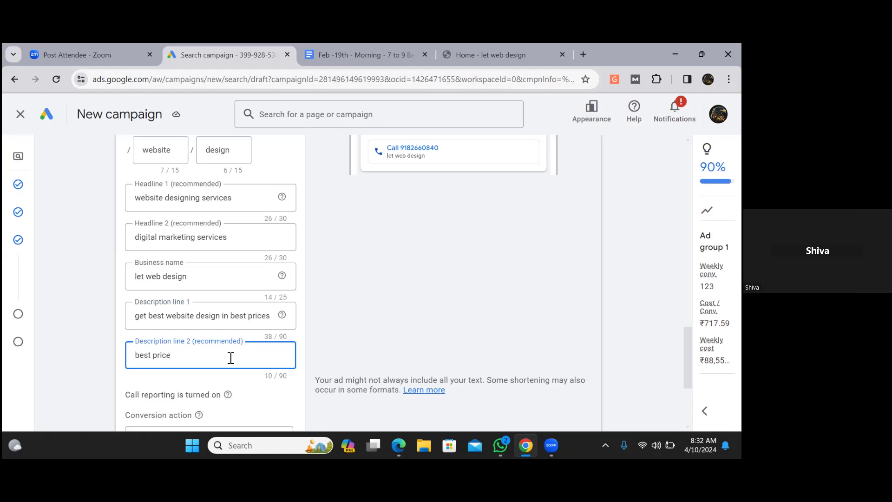
type("in less time to give")
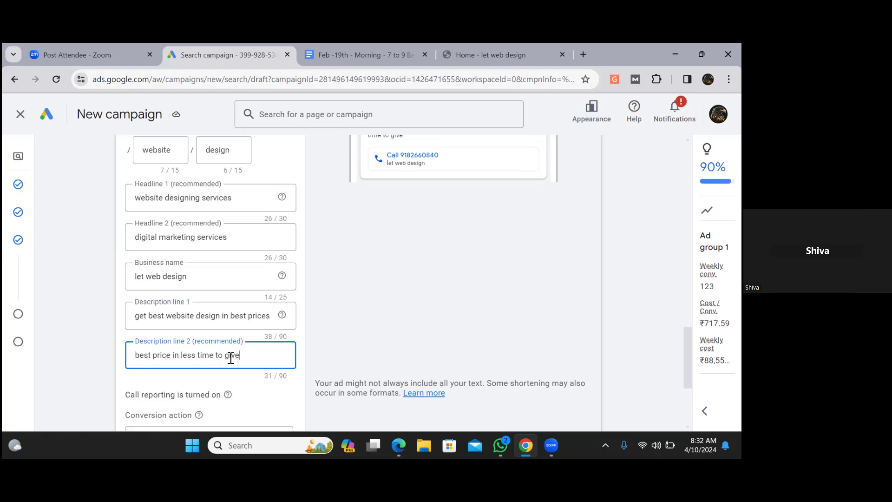
key("BackSpace")
key("BackSpace")
key("BackSpace")
type("get web s")
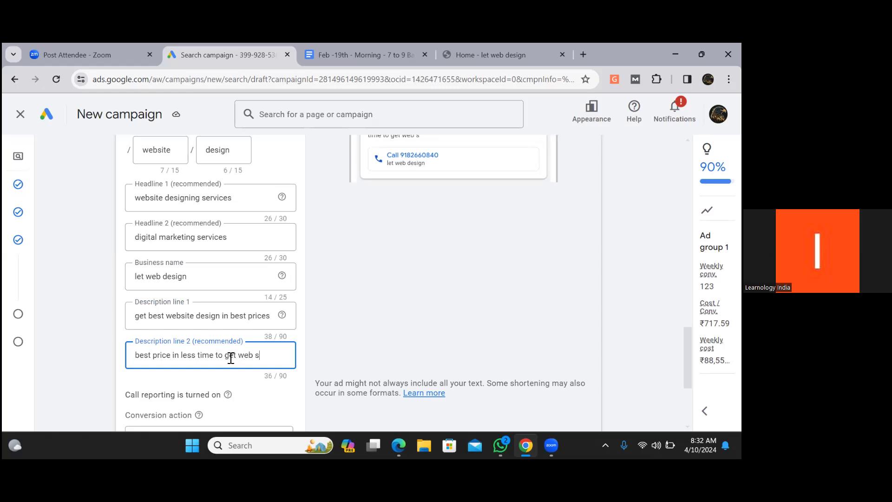
type("ite")
key("BackSpace")
key("BackSpace")
key("BackSpace")
key("BackSpace")
key("BackSpace")
type("site")
Choose 'call only ads-10-4-2024' as the conversion action, save the call ad, and continue to Budget.
scroll(233, 362, "down", 1)
scroll(232, 363, "down", 2)
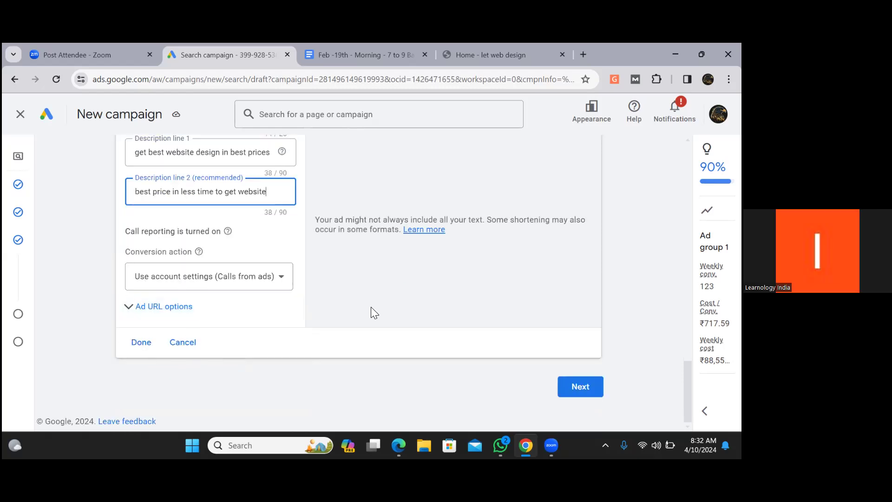
left_click(285, 278)
left_click(285, 278)
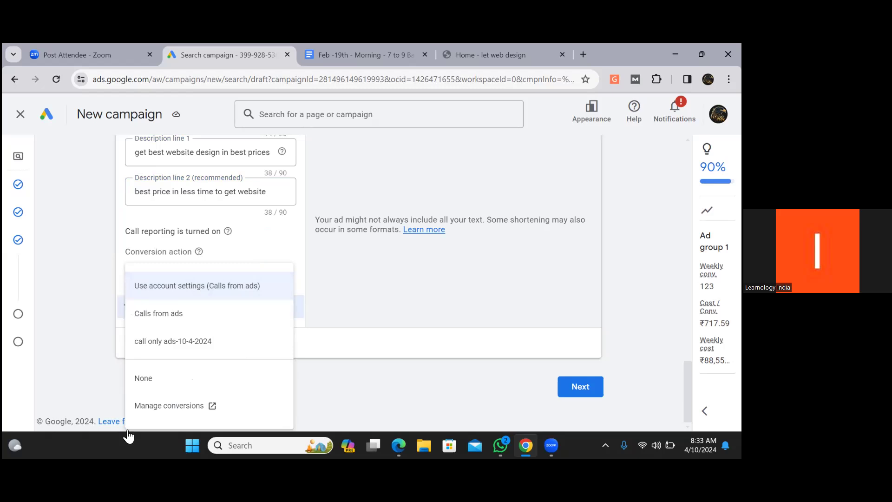
left_click(161, 343)
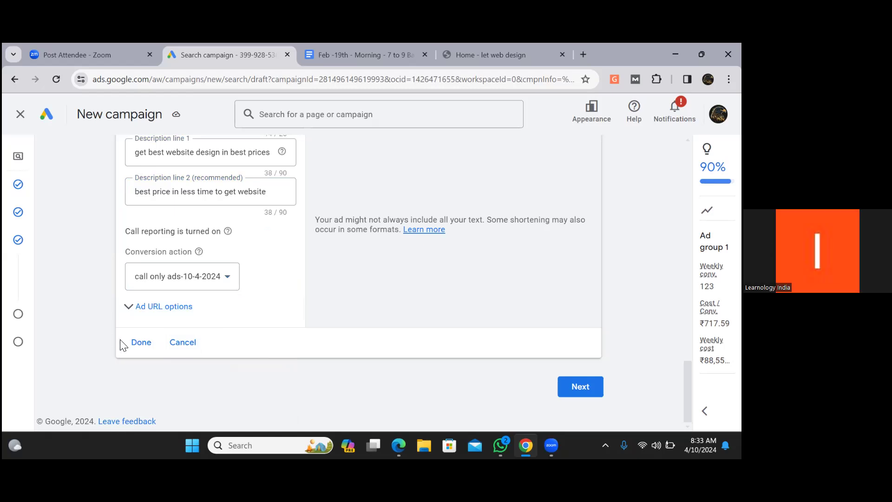
left_click(138, 344)
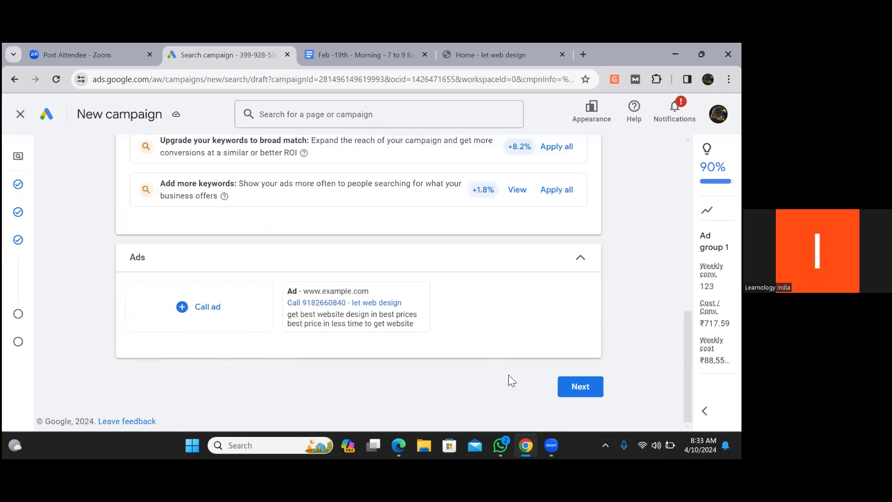
left_click(564, 390)
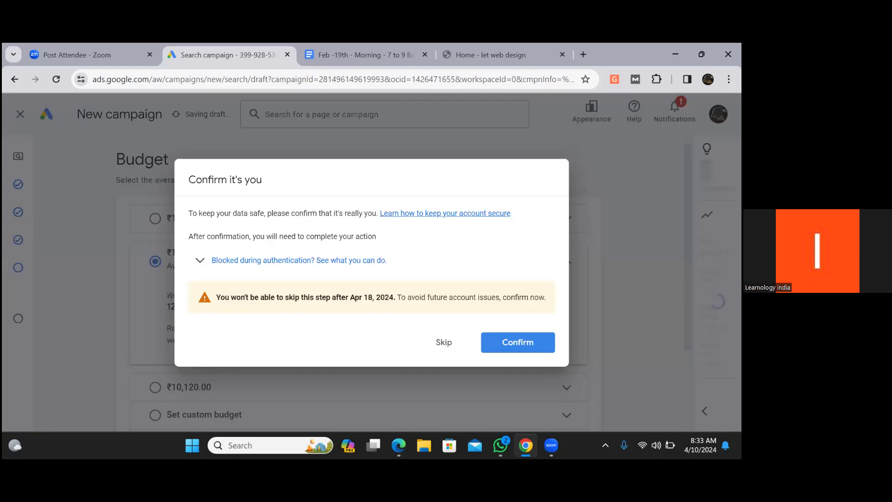
Skip the 'Confirm it's you' prompt and keep the recommended ₹12,650.00 daily budget.
left_click(509, 353)
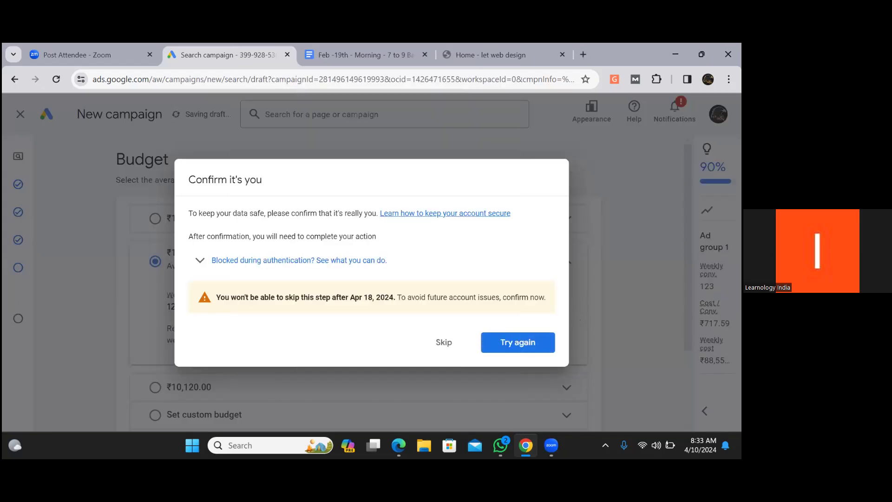
left_click(459, 341)
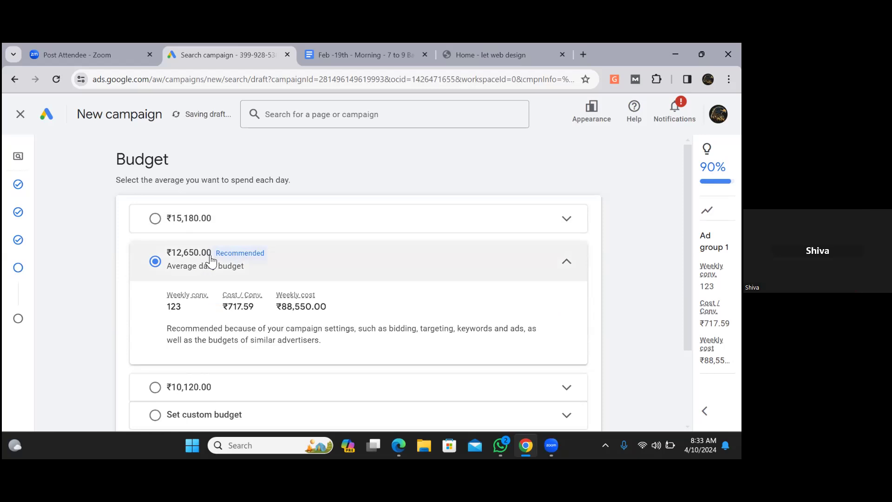
scroll(463, 273, "down", 2)
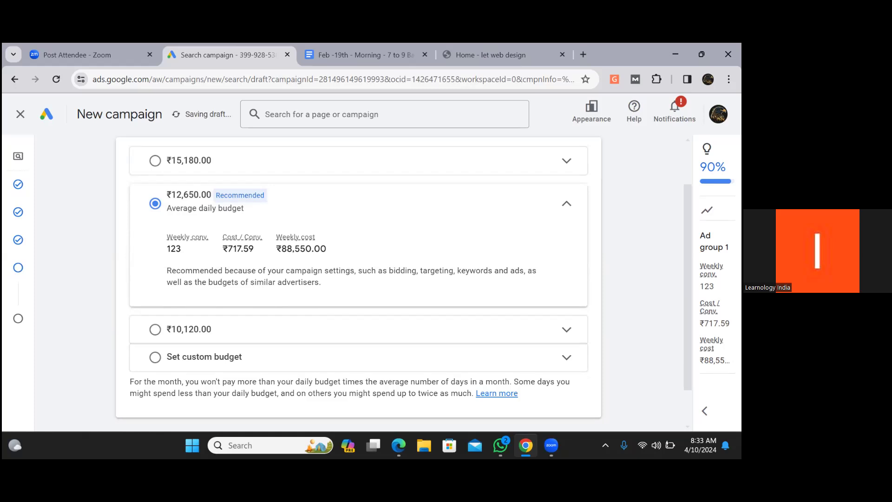
scroll(364, 280, "down", 1)
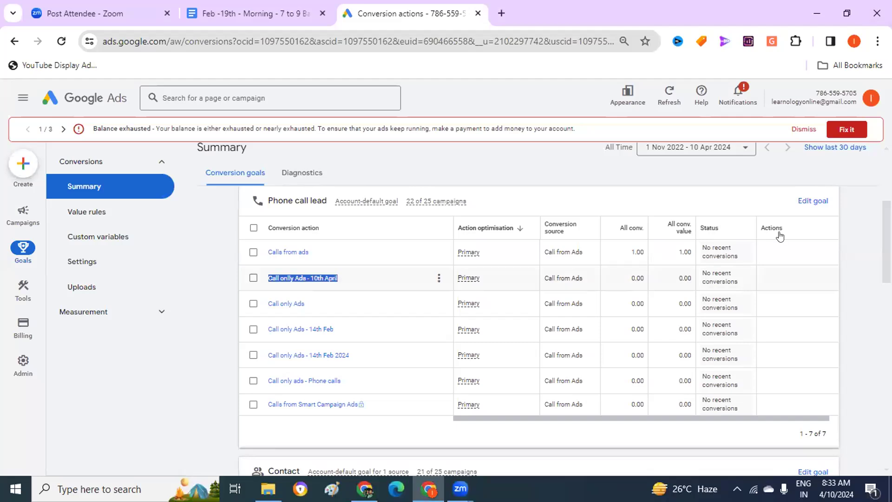
Switch to the SALVE SPA advertiser account from the account menu.
left_click(871, 98)
left_click(740, 279)
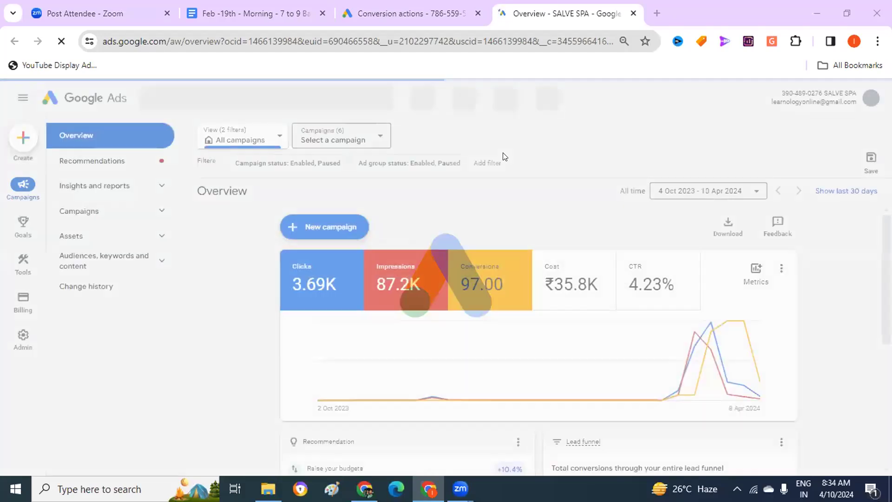
Limit the overview to yesterday, 9 Apr 2024, and add Cost and CTR to the chart.
left_click(704, 190)
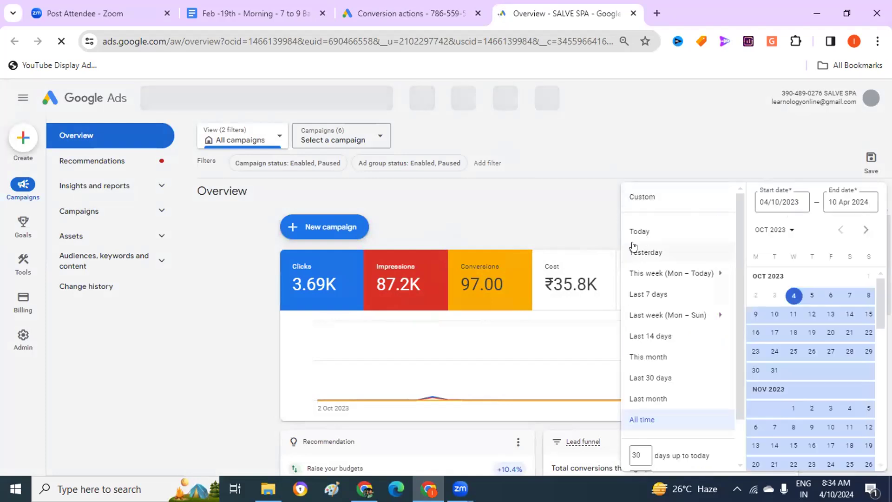
left_click(634, 256)
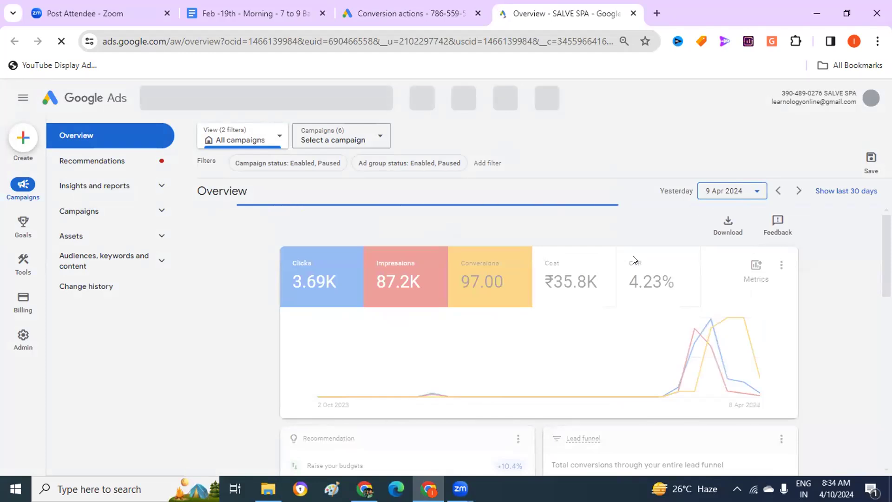
left_click(554, 266)
left_click(631, 299)
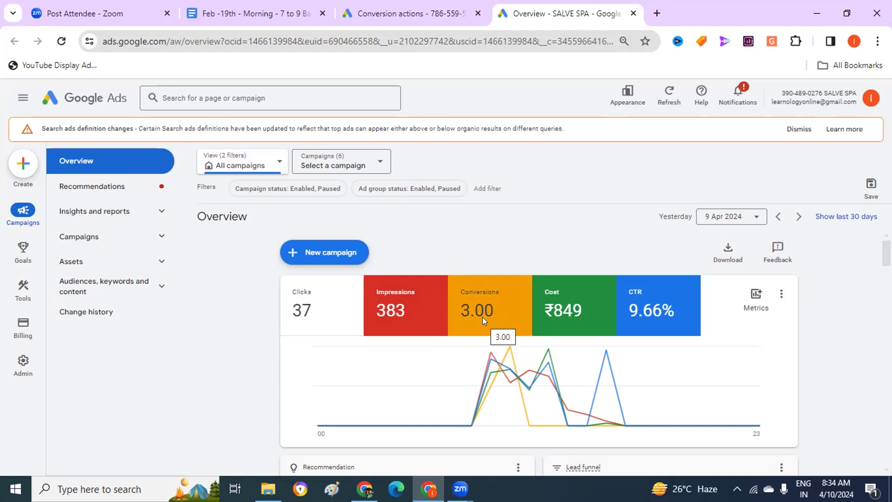
Search 'call' and open the predefined Call details report from Frequently used reports.
mouse_move(23, 326)
left_click(242, 102)
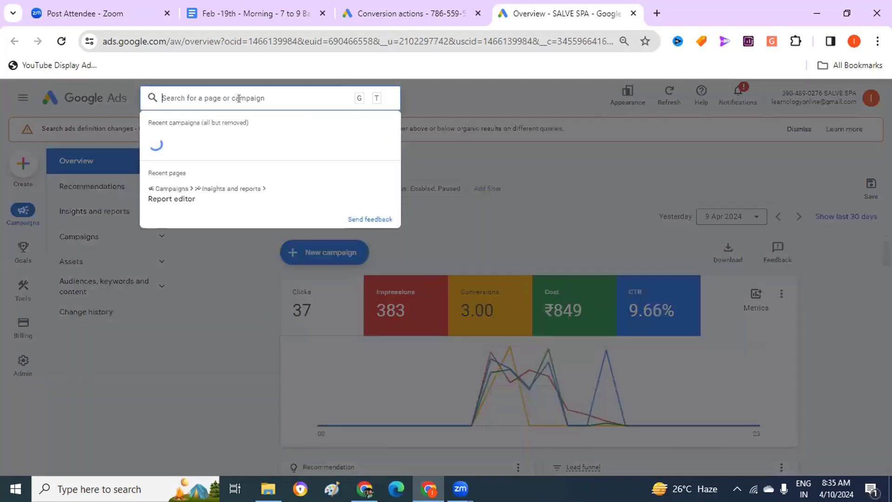
type("ca")
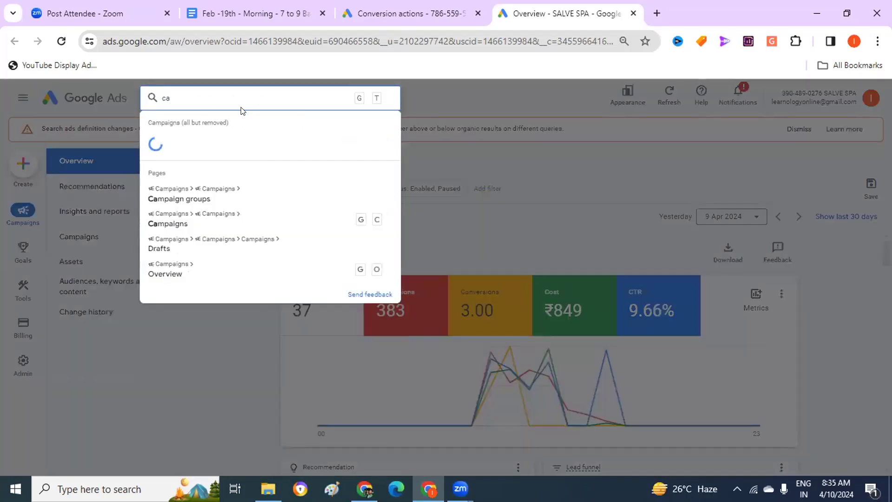
type("ll")
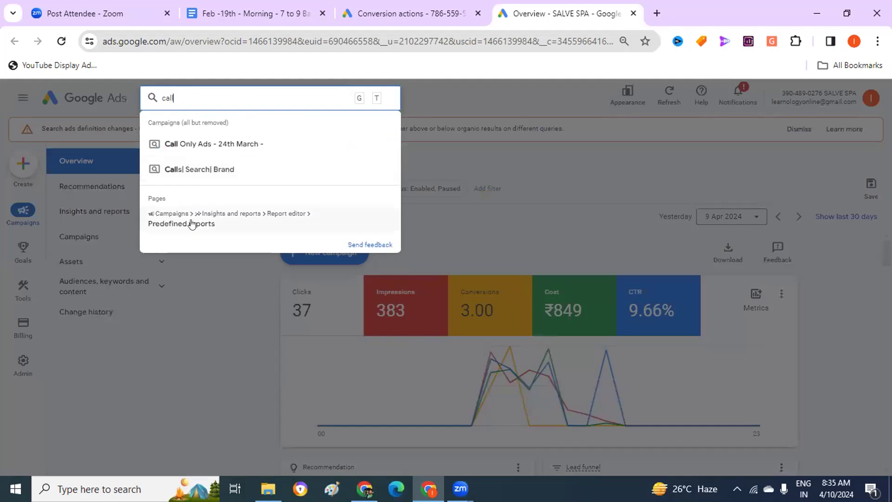
left_click(192, 224)
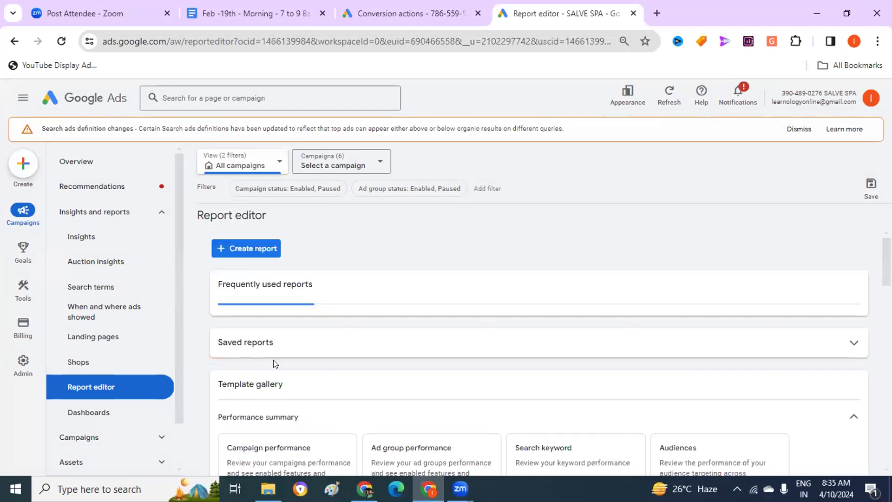
left_click(254, 362)
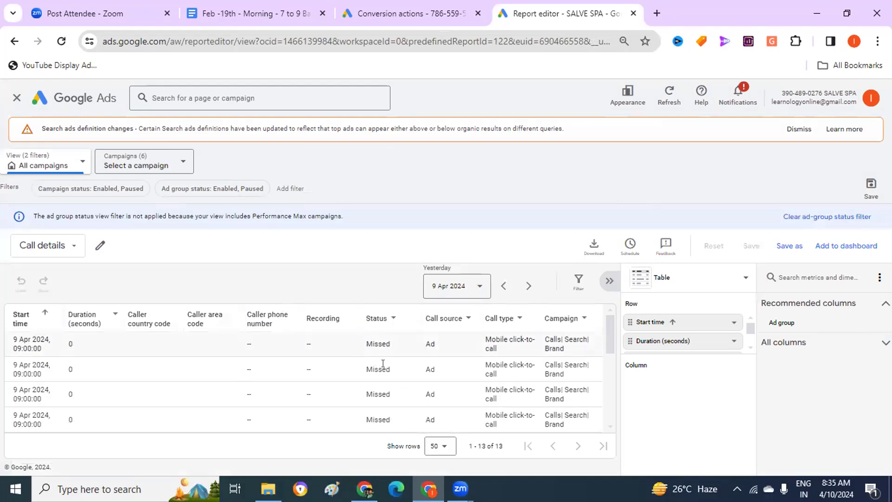
scroll(337, 372, "down", 2)
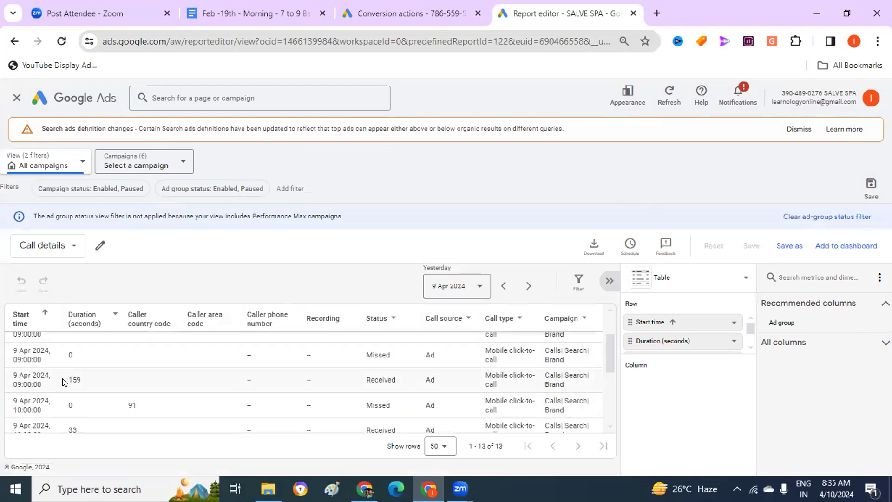
left_click_drag(69, 380, 95, 382)
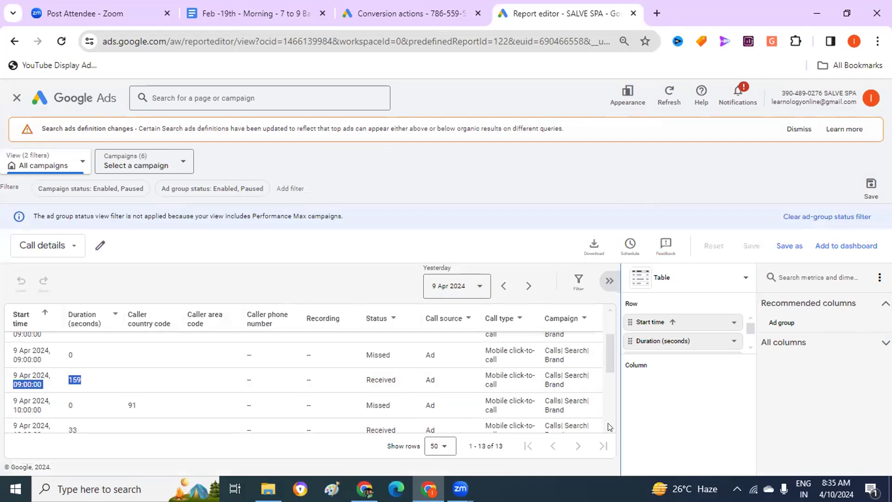
left_click(643, 429)
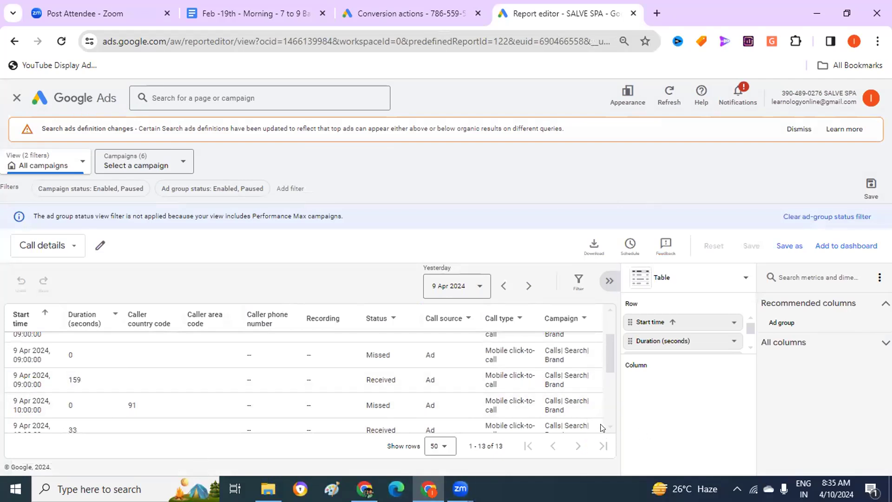
scroll(186, 383, "down", 2)
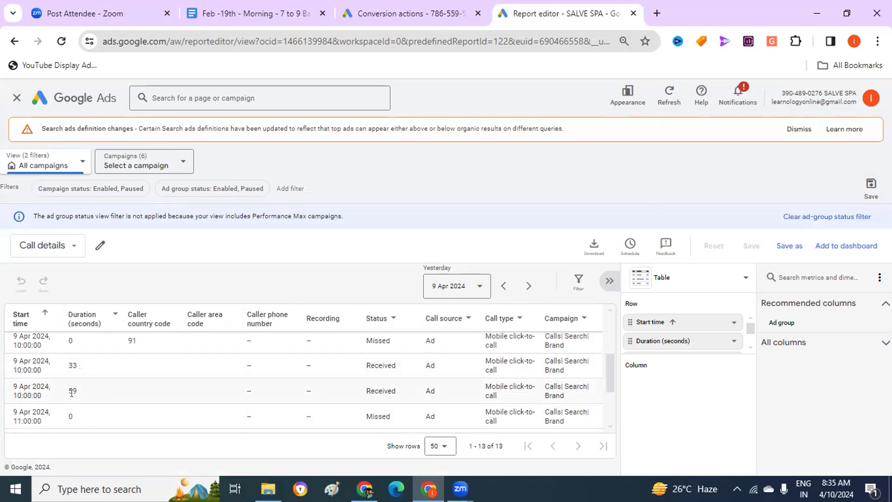
scroll(86, 385, "down", 3)
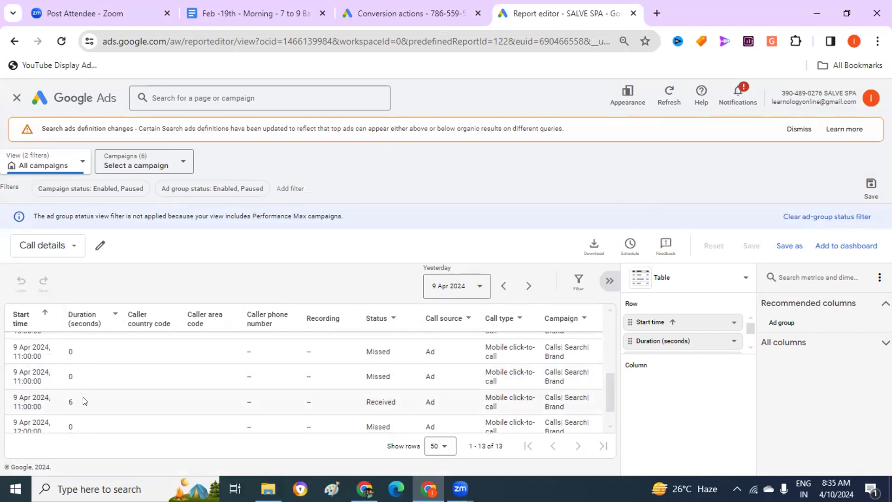
scroll(95, 395, "up", 5)
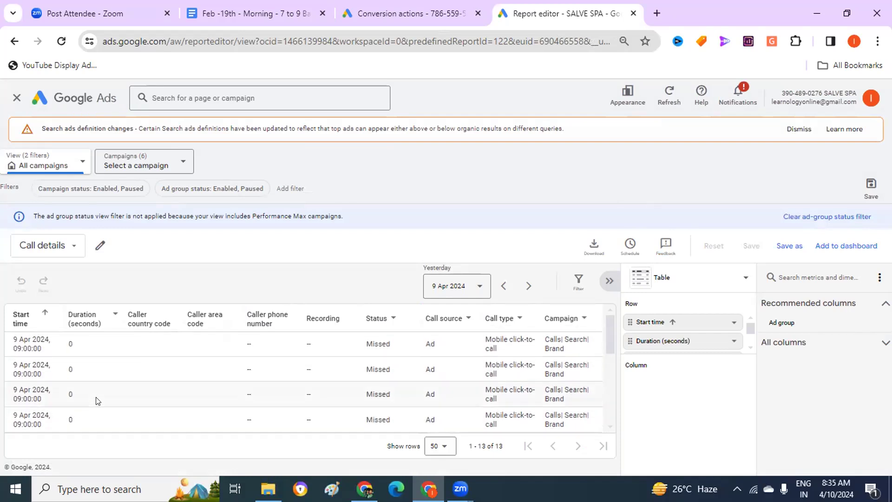
scroll(70, 363, "down", 3)
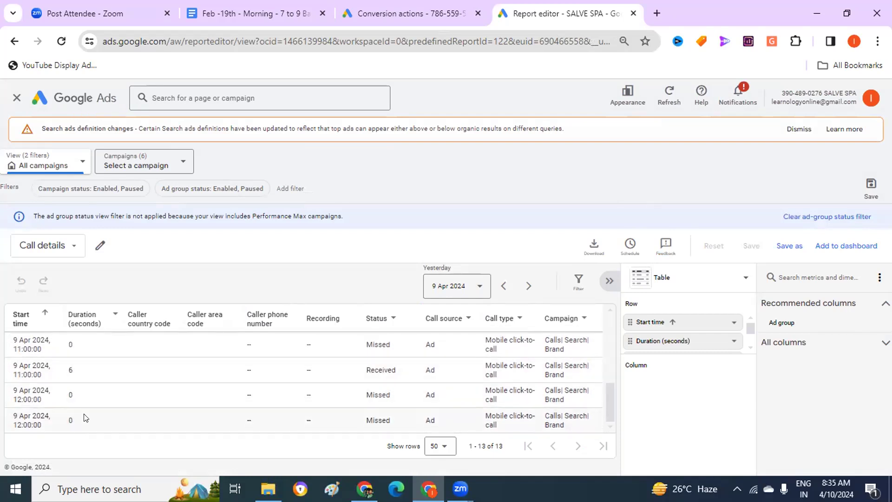
scroll(140, 386, "up", 5)
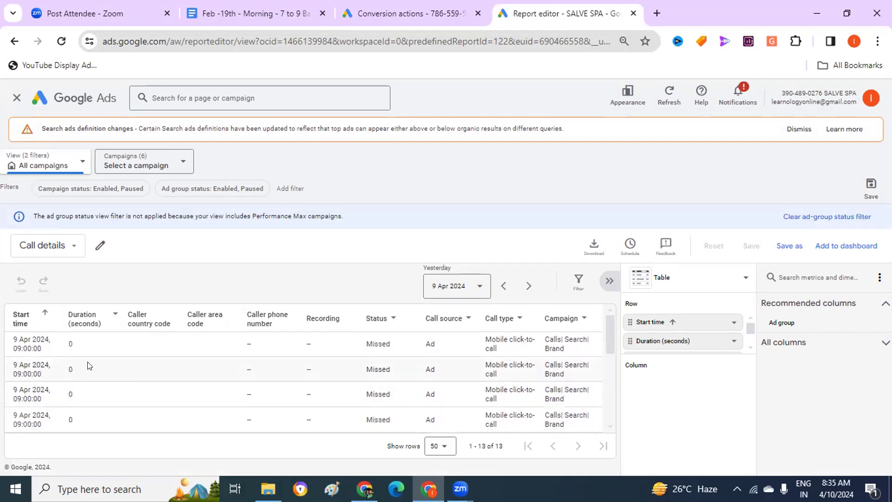
scroll(89, 366, "down", 3)
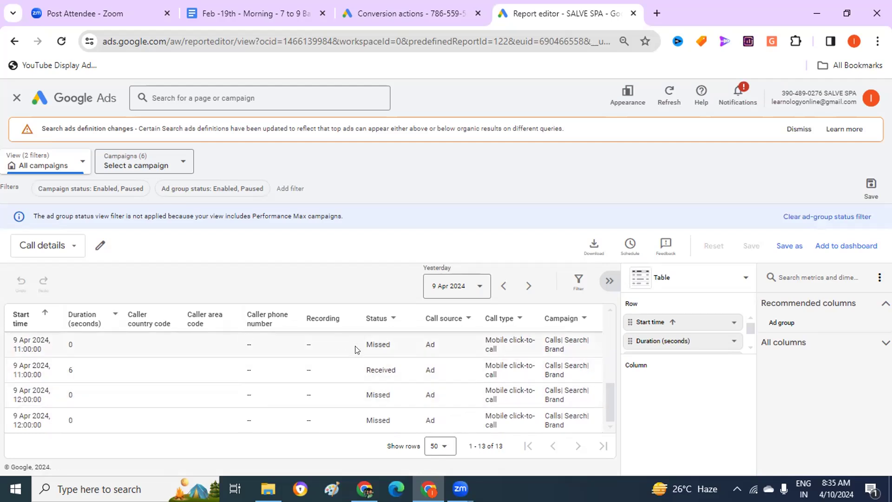
left_click_drag(366, 344, 393, 347)
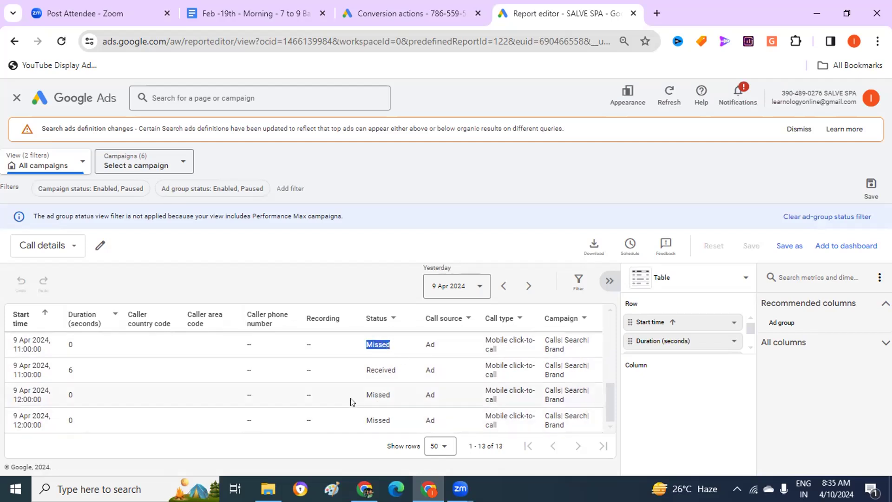
left_click_drag(365, 395, 430, 394)
left_click_drag(362, 420, 392, 421)
scroll(409, 407, "up", 5)
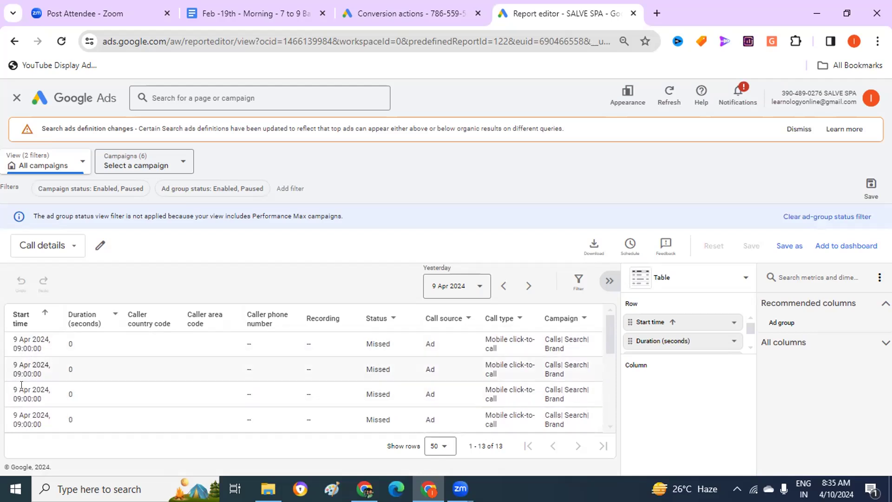
scroll(432, 320, "down", 3)
Set the Call details report to a custom date of 8 Apr 2024.
left_click(462, 296)
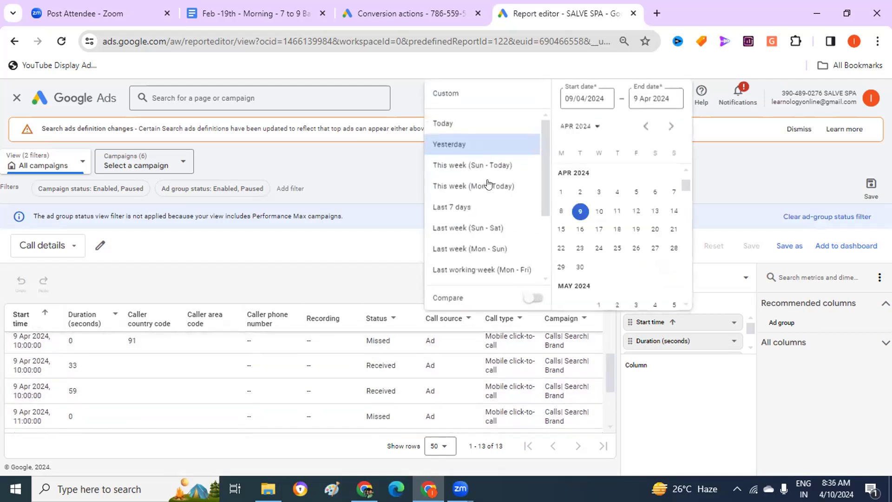
scroll(551, 218, "down", 1)
scroll(551, 217, "up", 1)
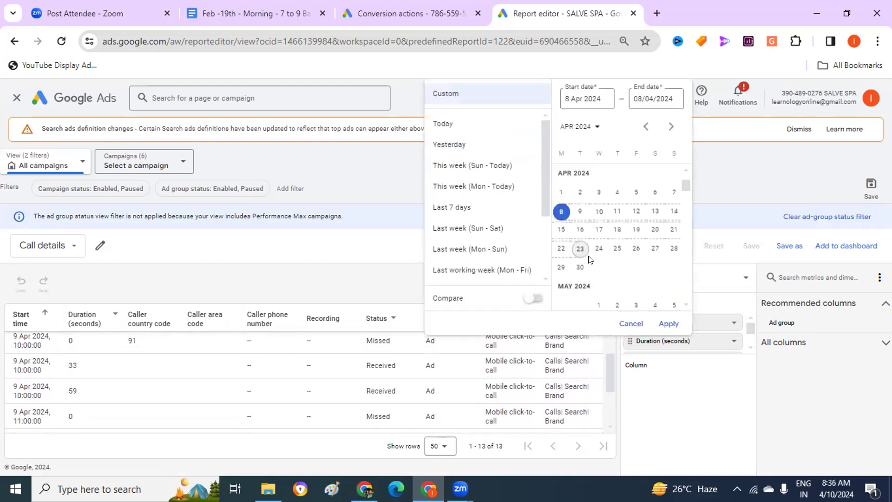
left_click(319, 425)
Review the 20 listed calls, highlighting the last four rows, then return to Conversion actions.
scroll(109, 365, "down", 5)
scroll(109, 365, "down", 3)
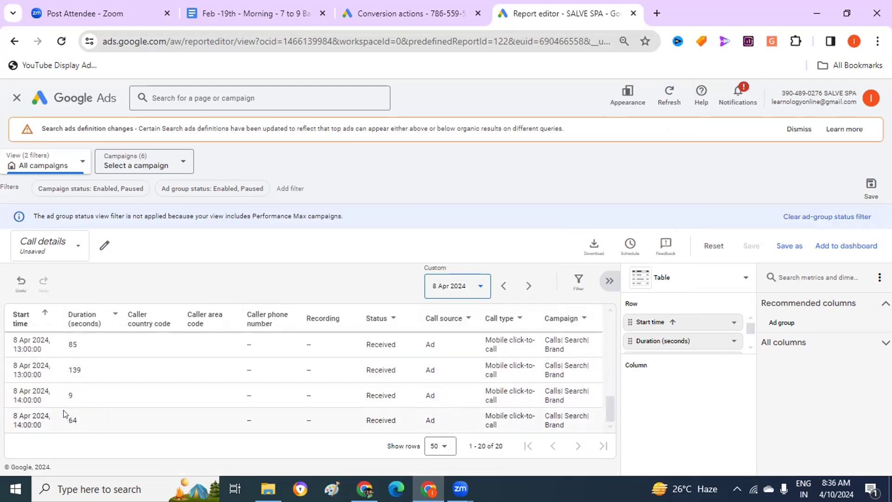
scroll(74, 349, "up", 2)
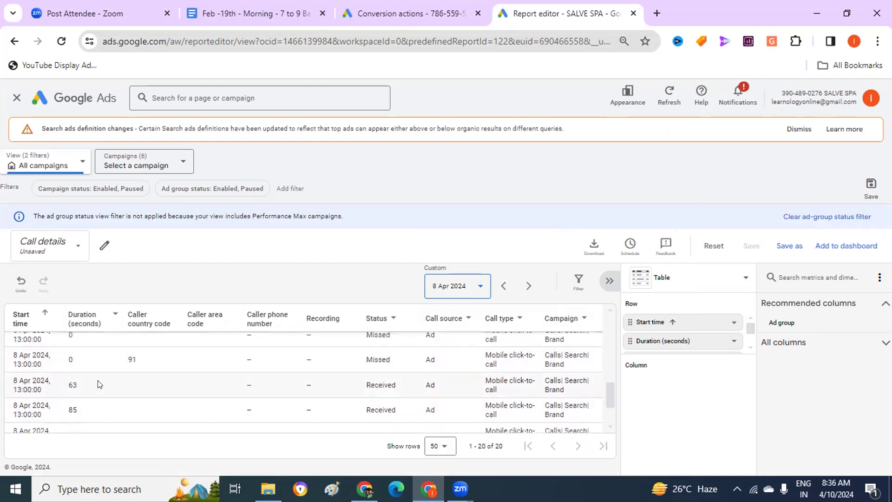
scroll(91, 409, "up", 1)
scroll(172, 394, "down", 3)
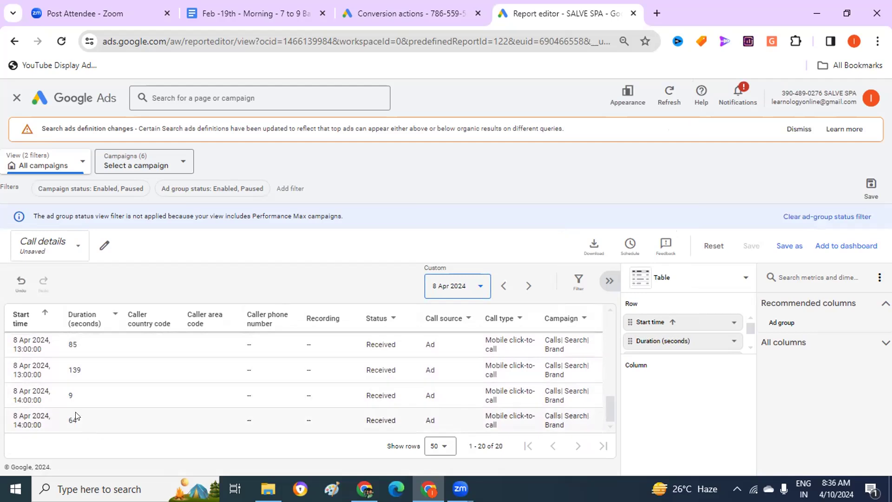
left_click_drag(71, 381, 138, 425)
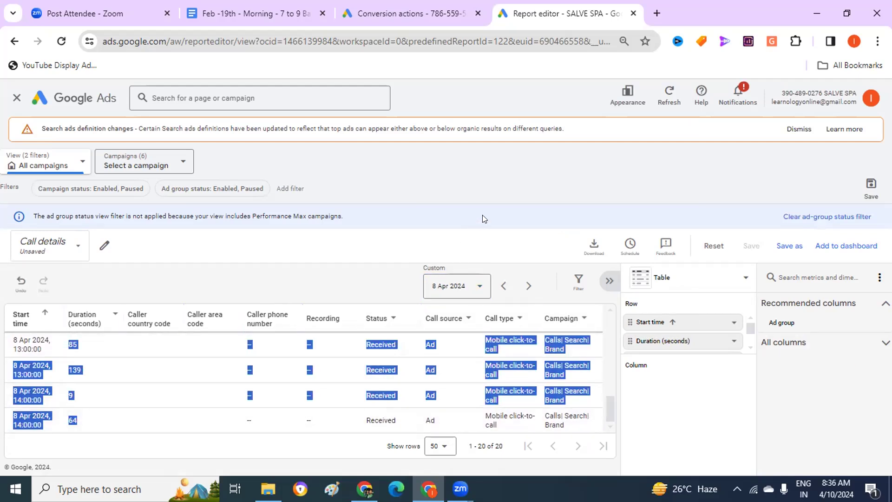
left_click(351, 279)
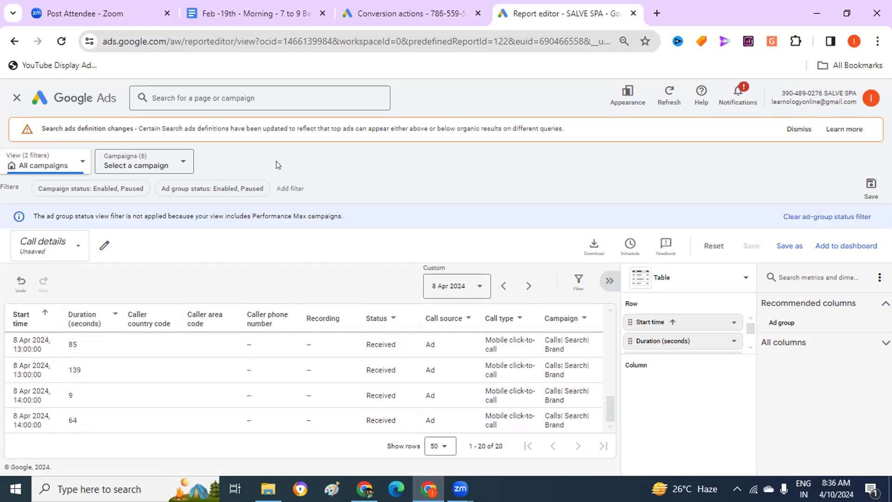
left_click(379, 14)
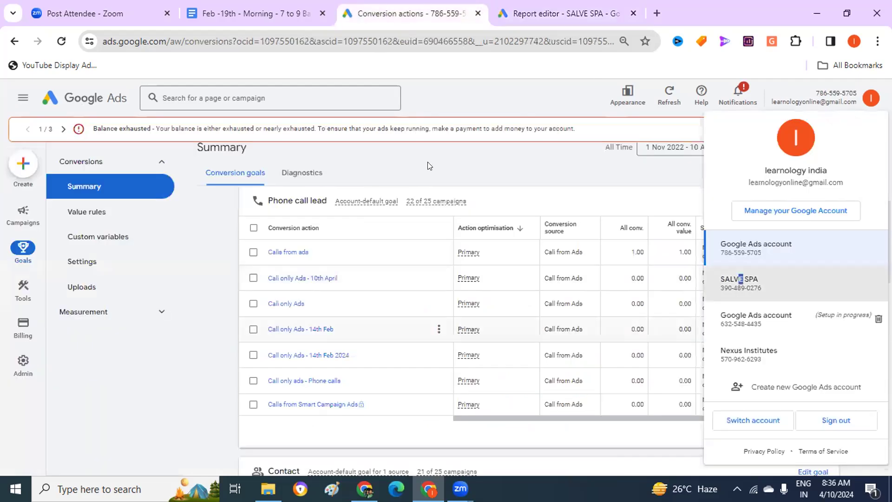
Discard and close the Call details report, then bring up the Feb -19th Morning notes document.
left_click(558, 13)
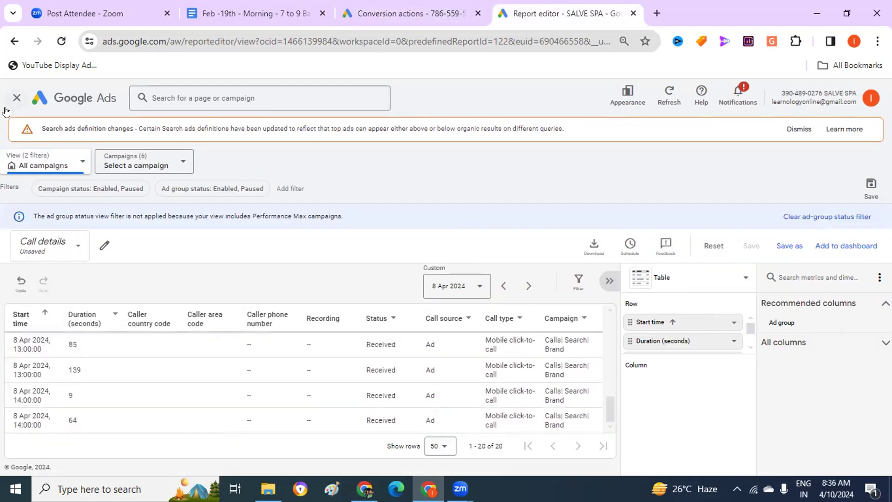
left_click(17, 97)
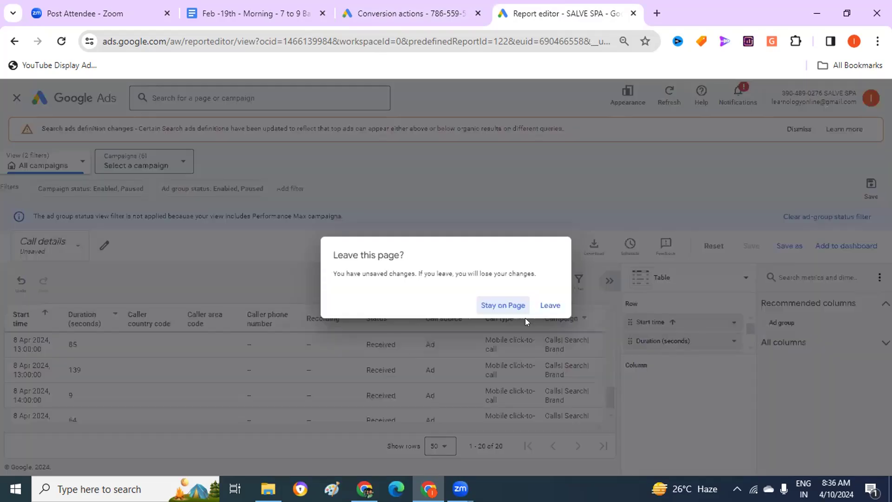
left_click(552, 306)
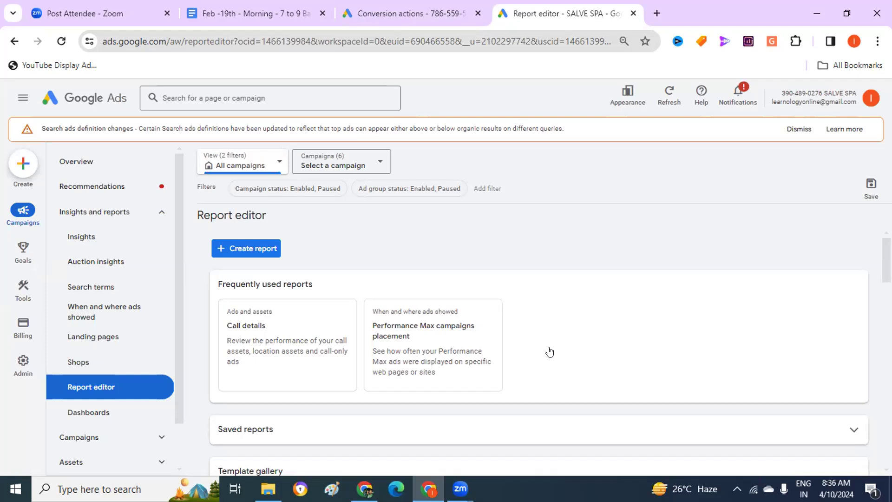
key("ctrl+2")
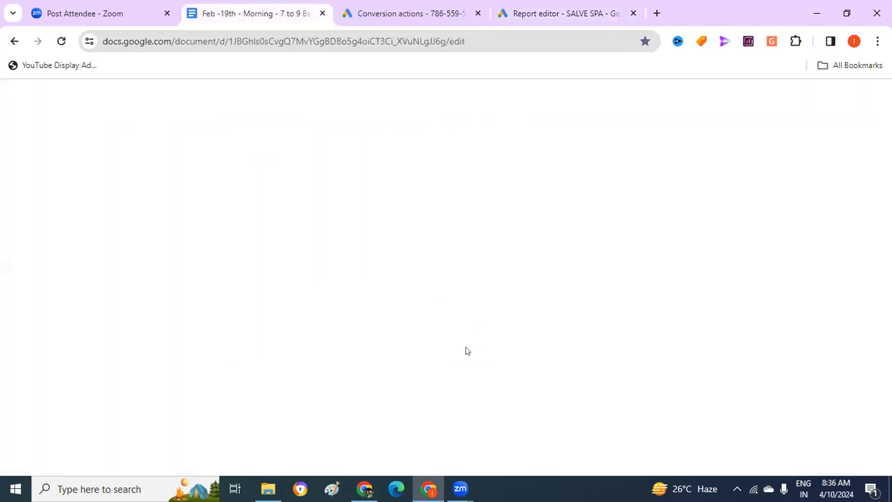